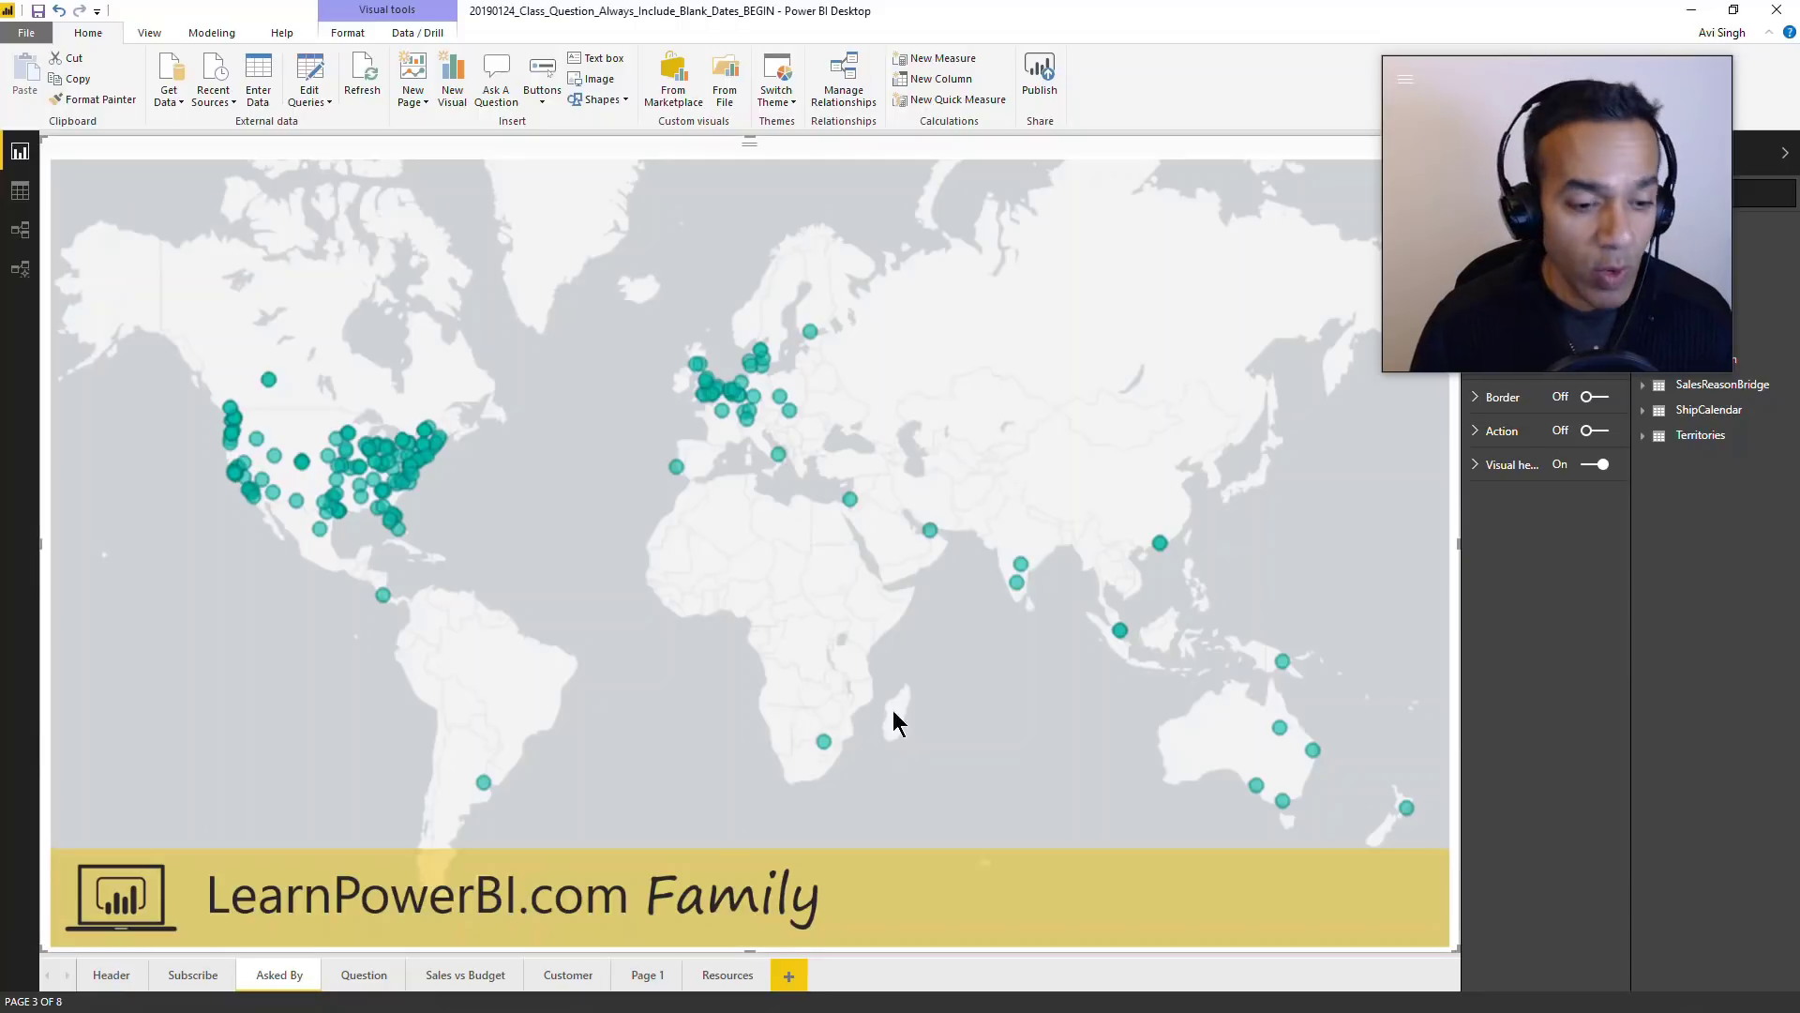
- Read the post on the Question page, then show the model diagram of Sales and its related tables
left_click(363, 975)
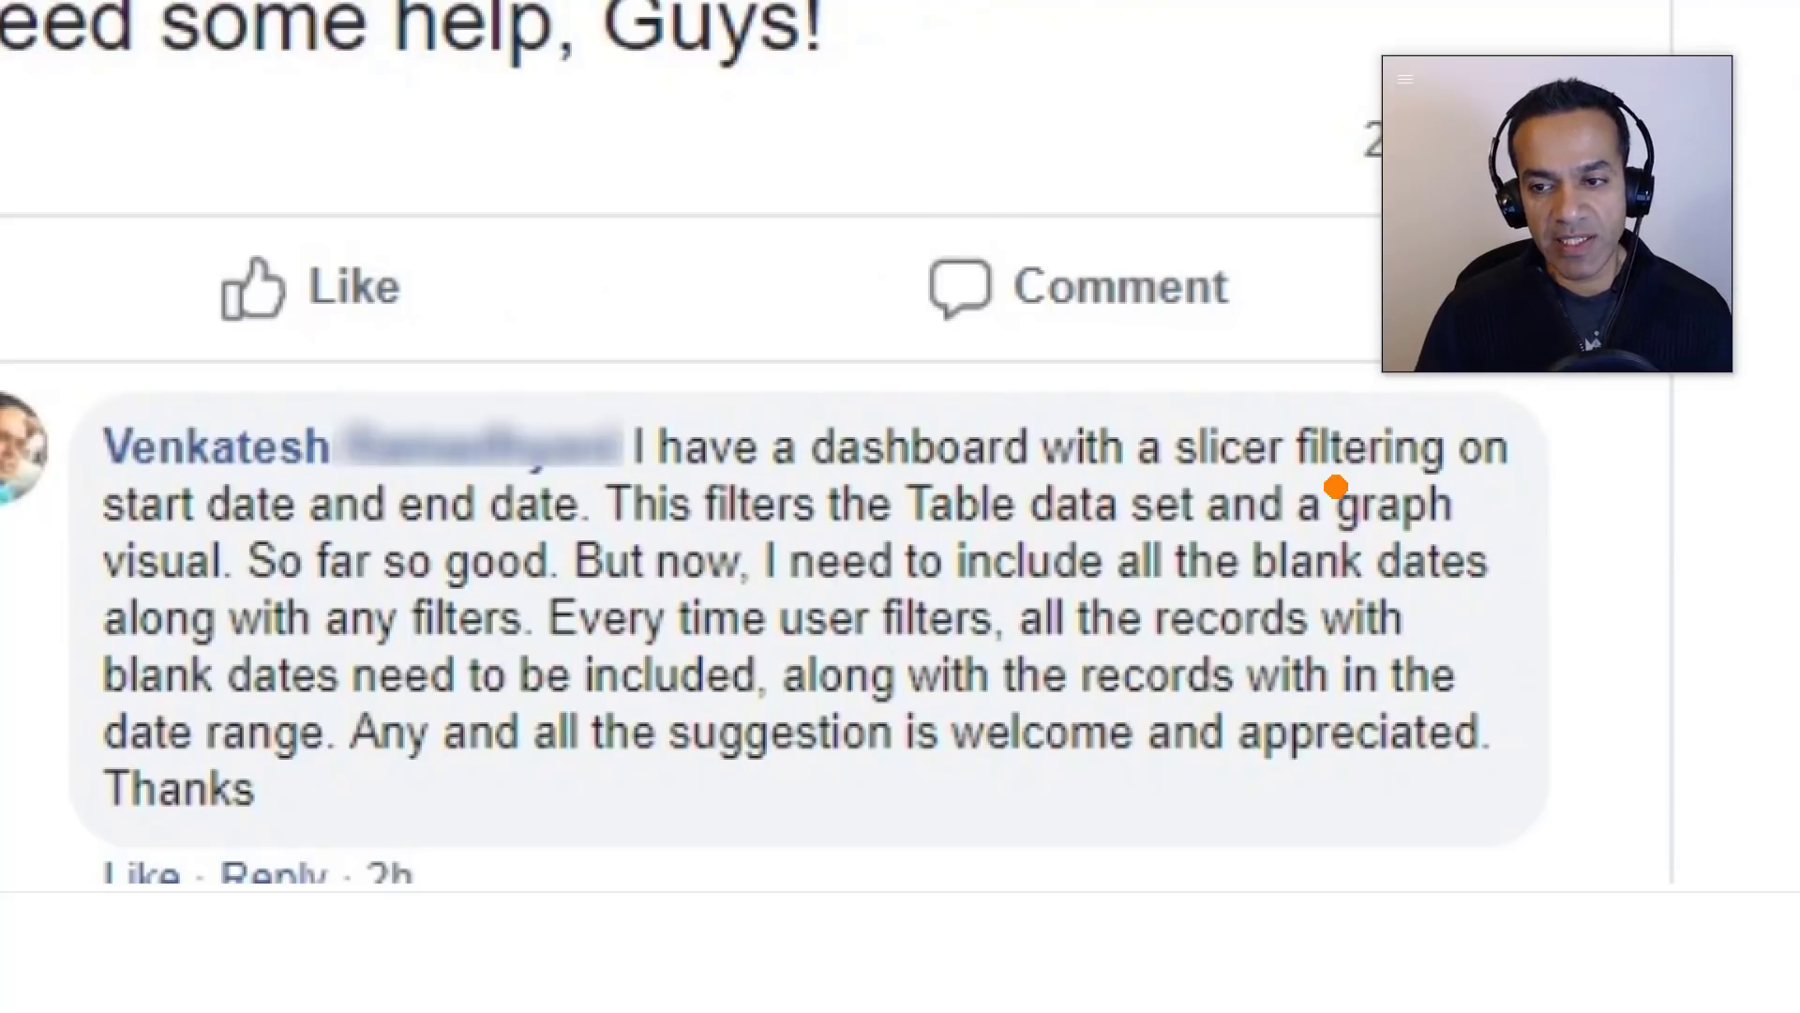
left_click_drag(135, 542, 576, 542)
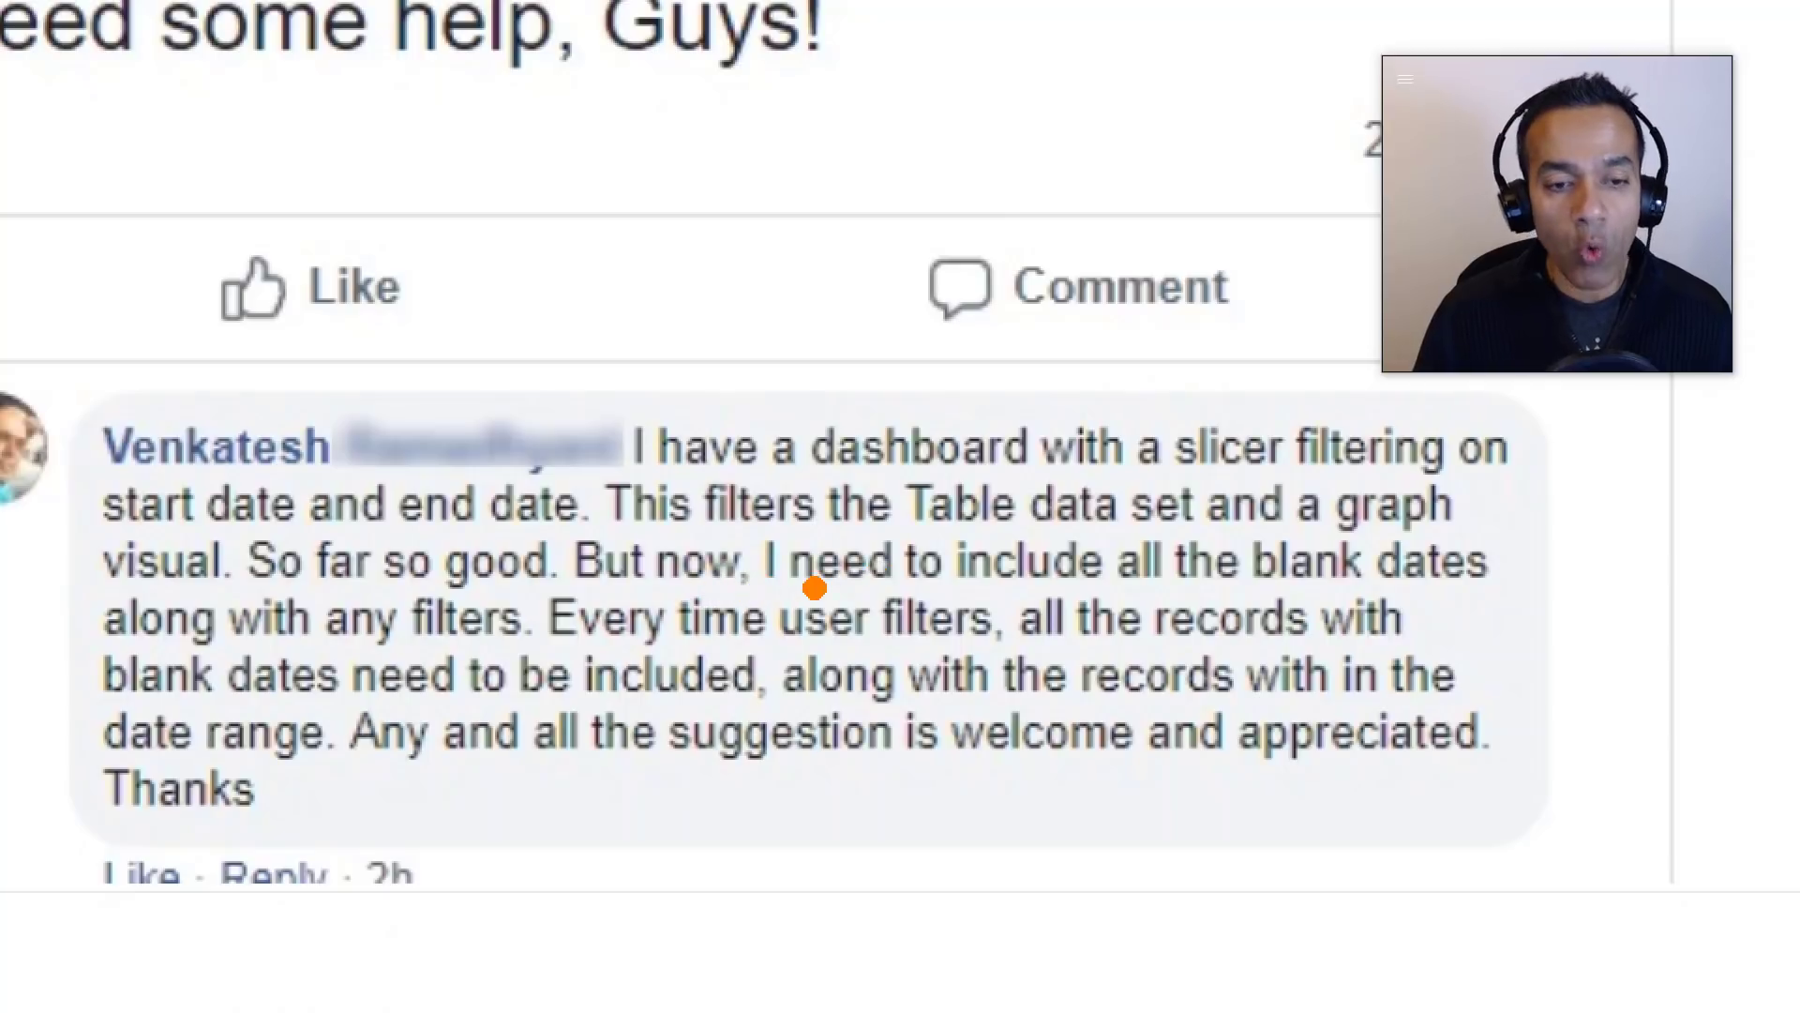
left_click_drag(773, 597, 1468, 597)
left_click_drag(109, 651, 457, 664)
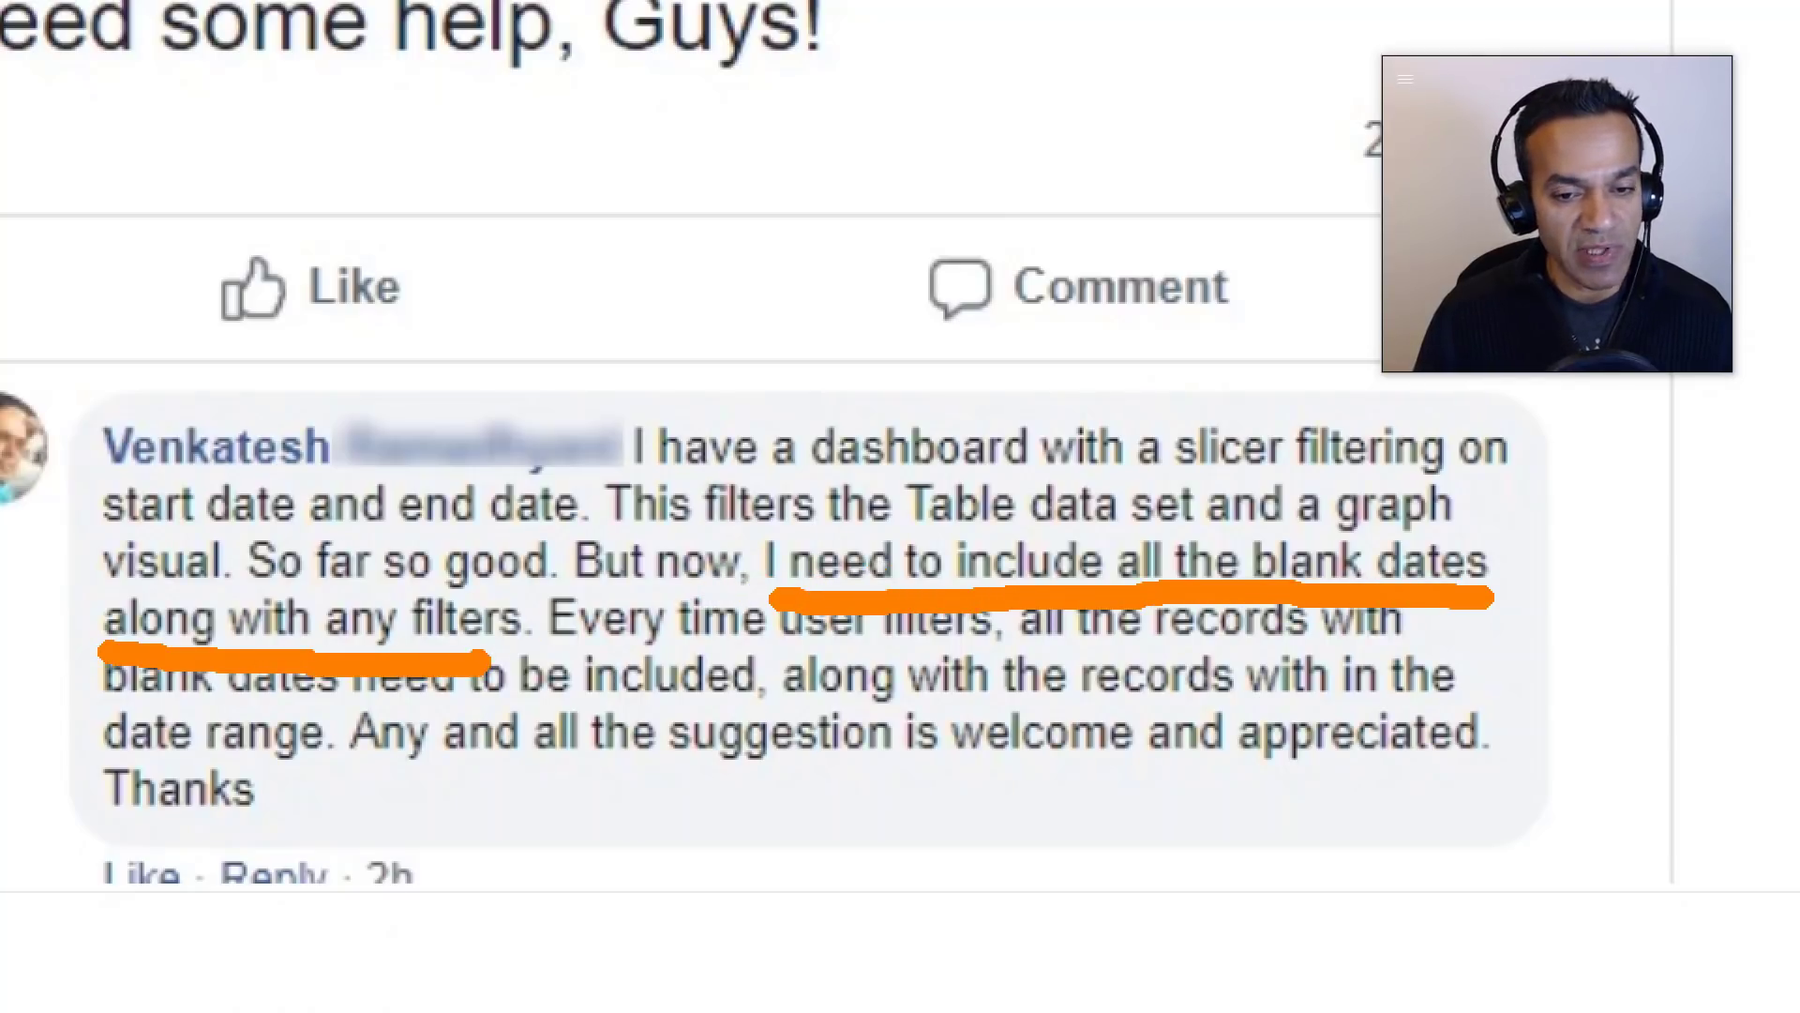
key("Escape")
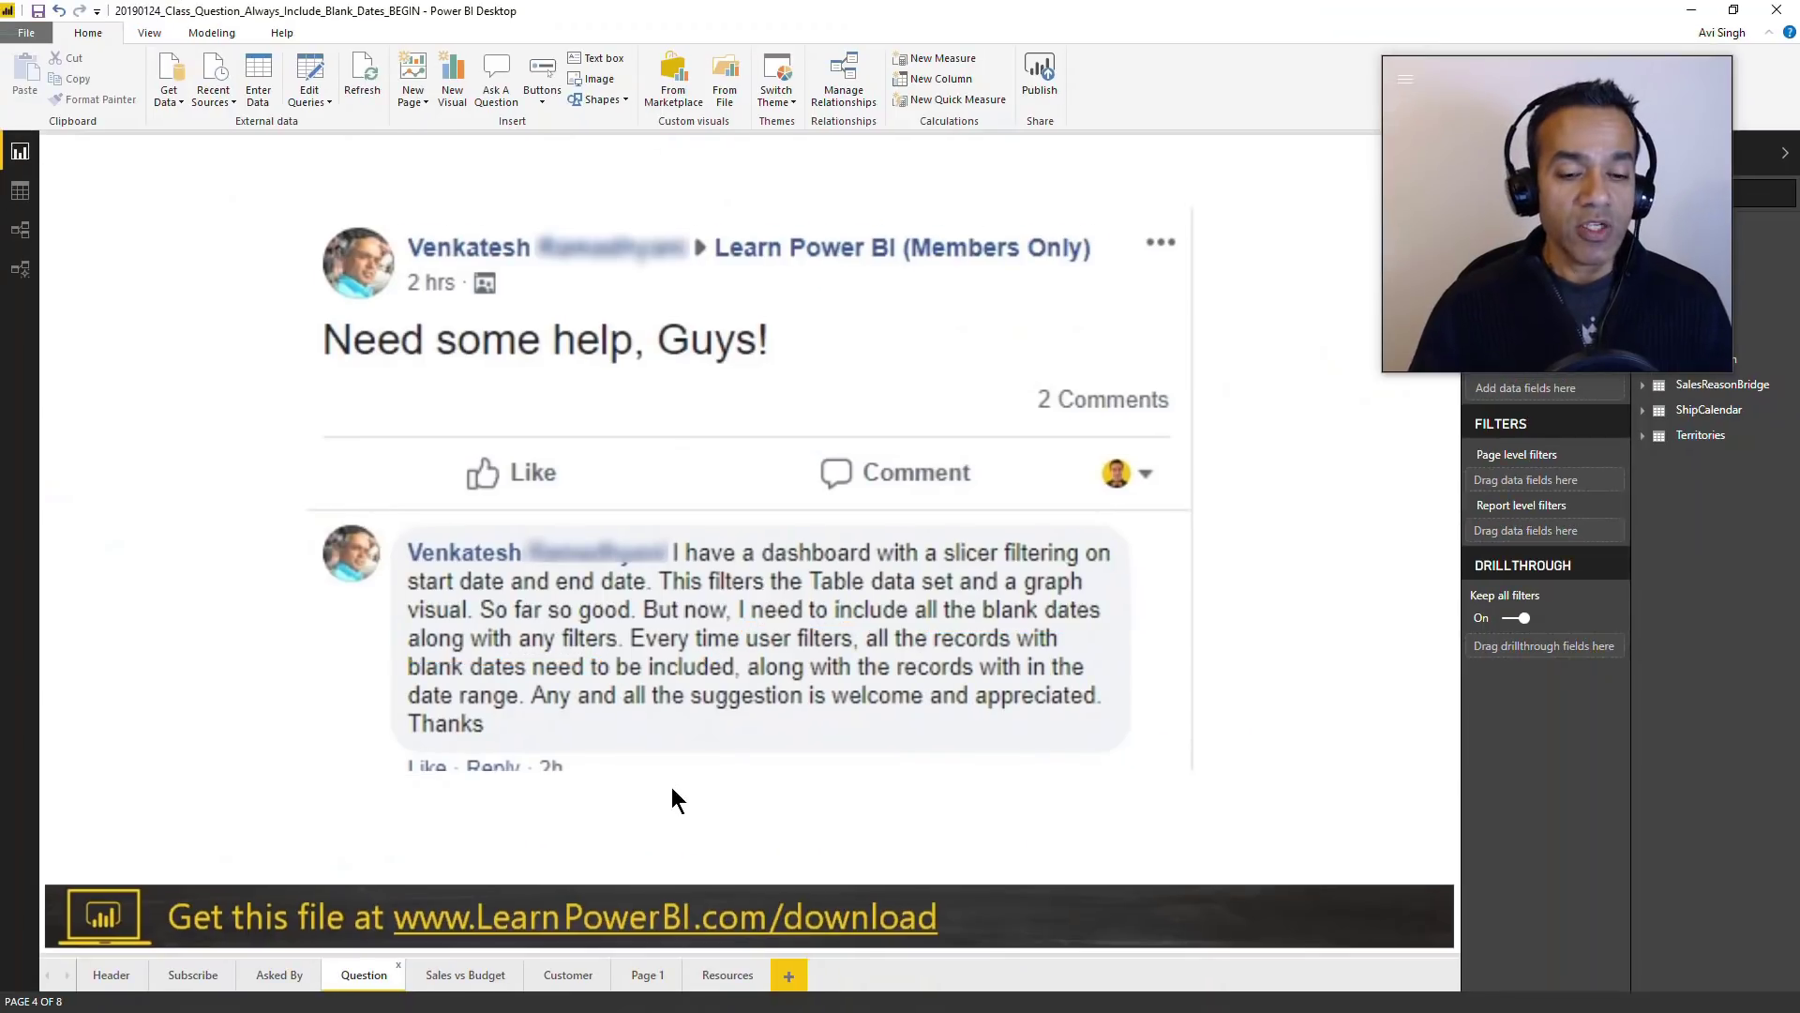
left_click(21, 231)
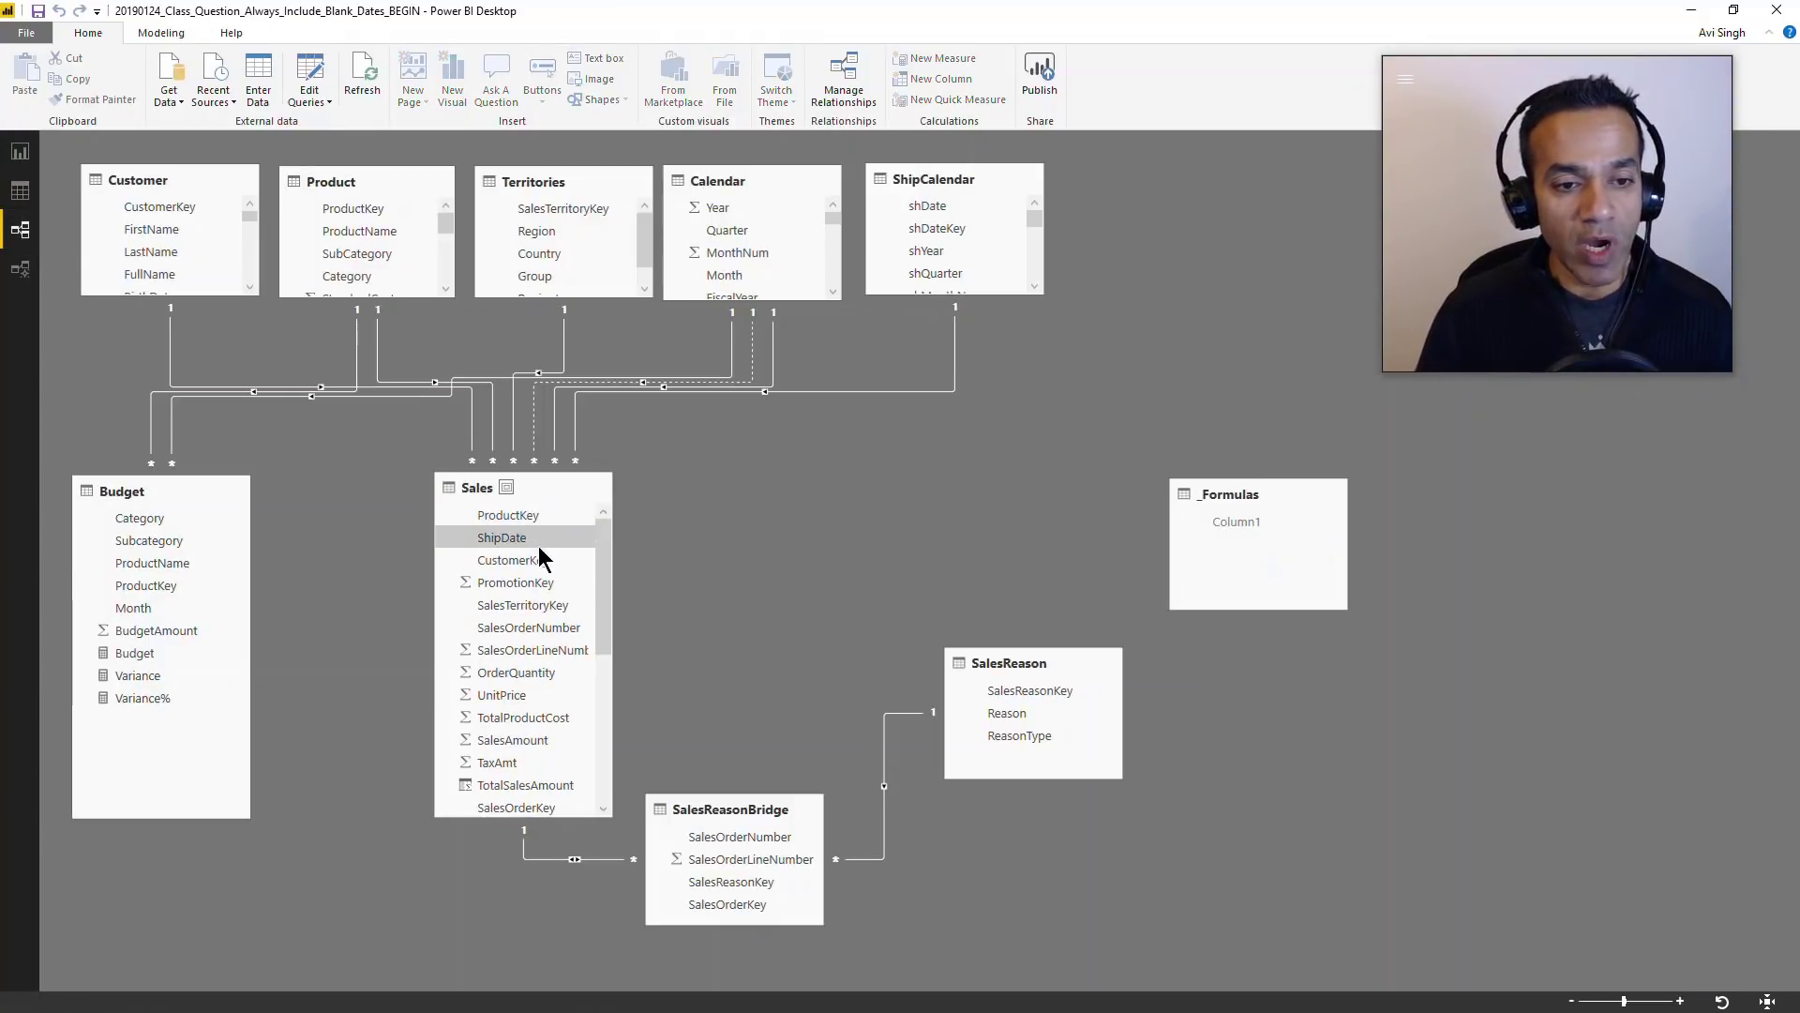
- Check Sales' OrderDate field in the model, then examine Page 1's blank-year row of $1,949,361
left_click_drag(610, 548, 602, 652)
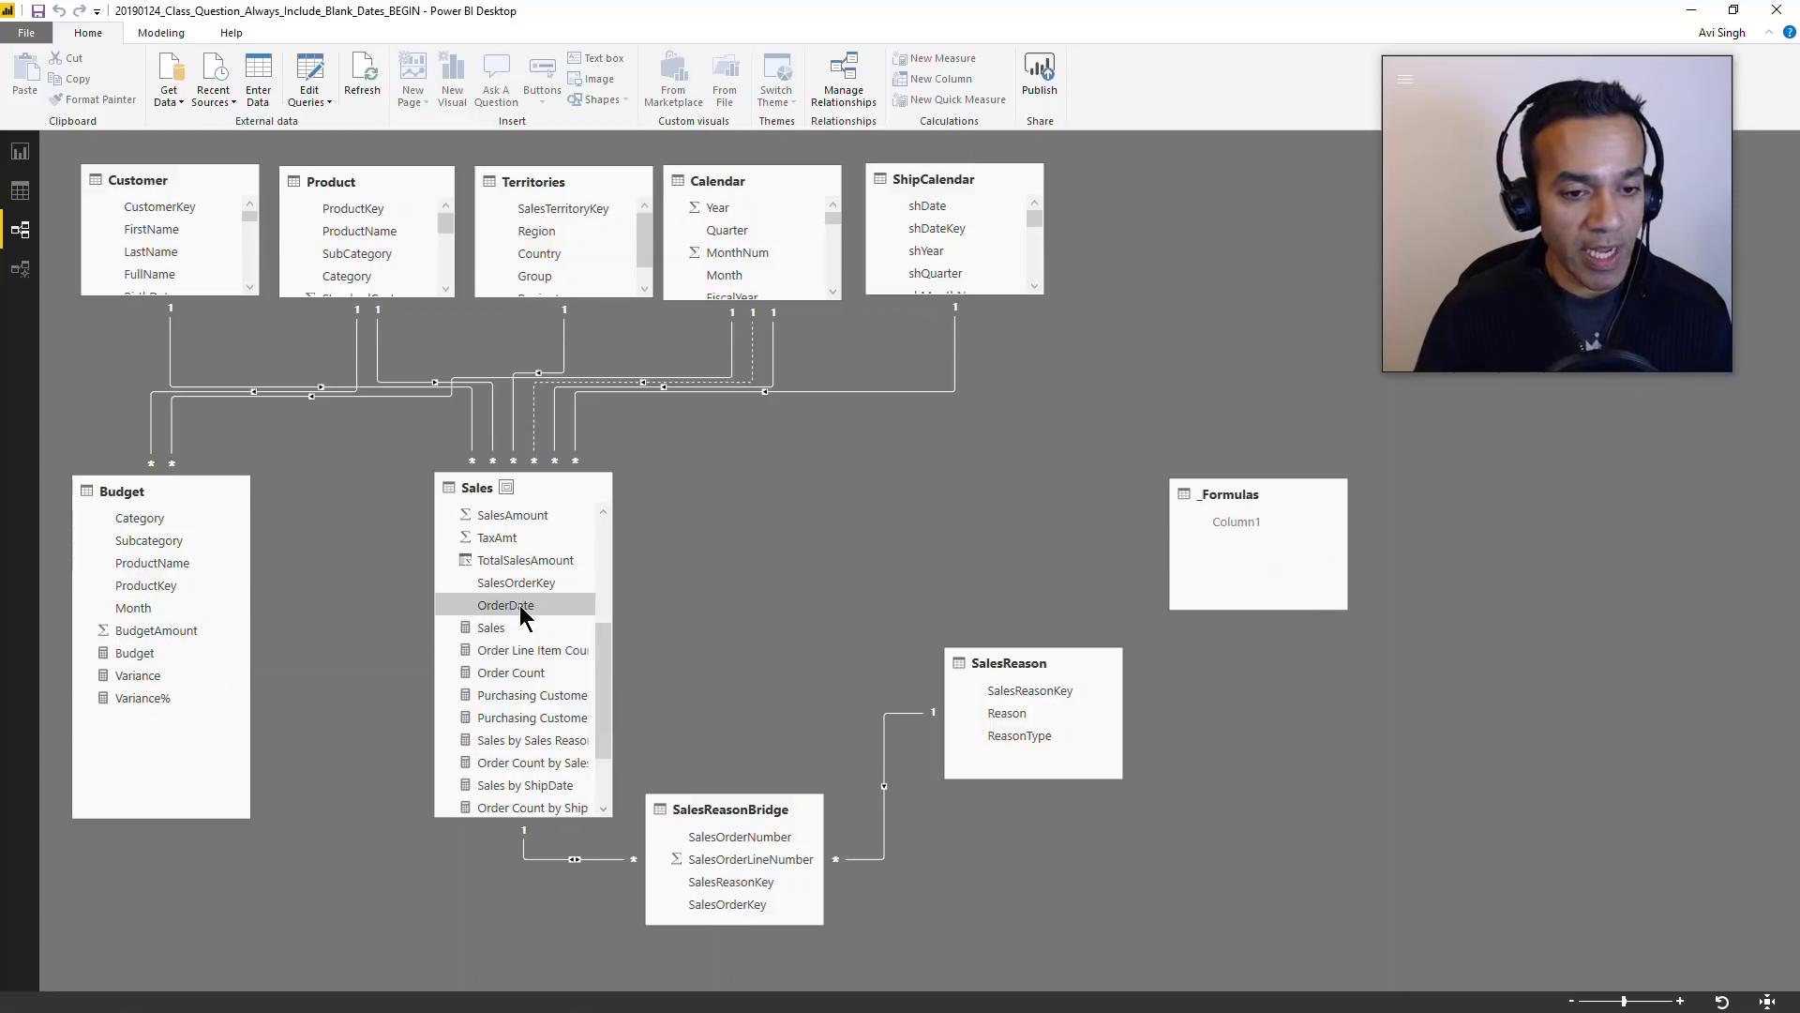
left_click(489, 603)
left_click(21, 152)
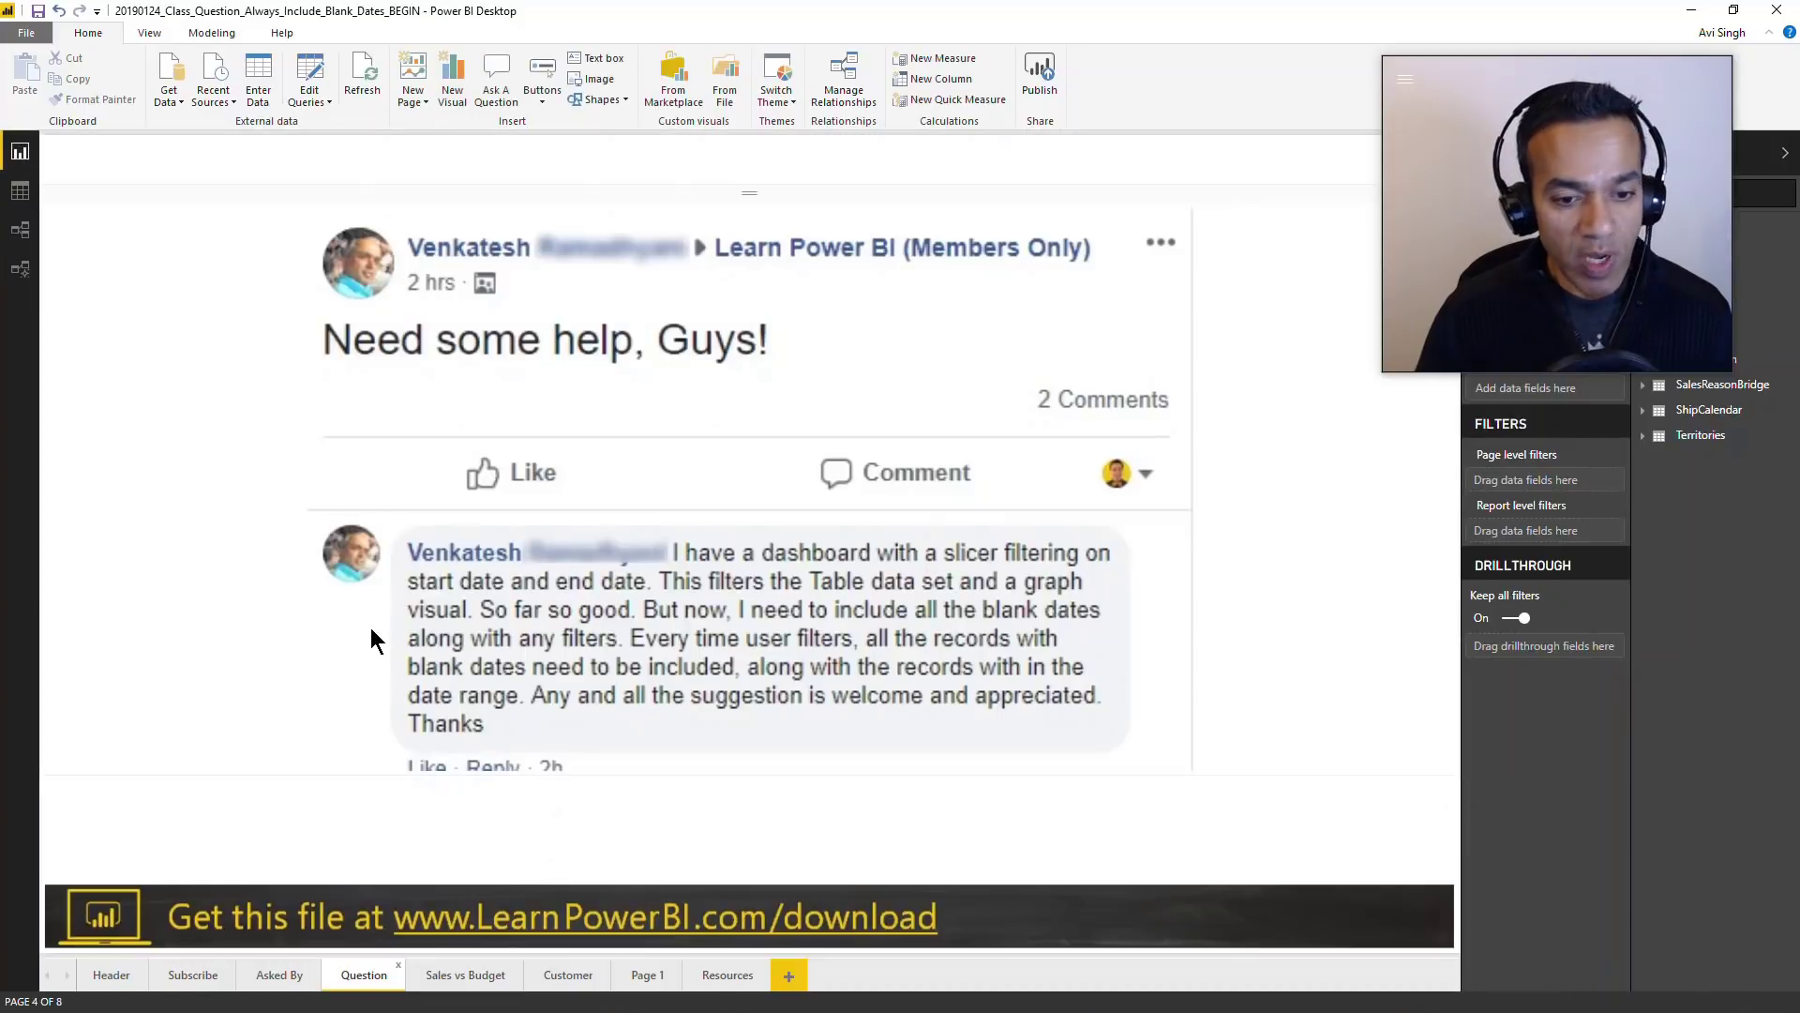
left_click(638, 976)
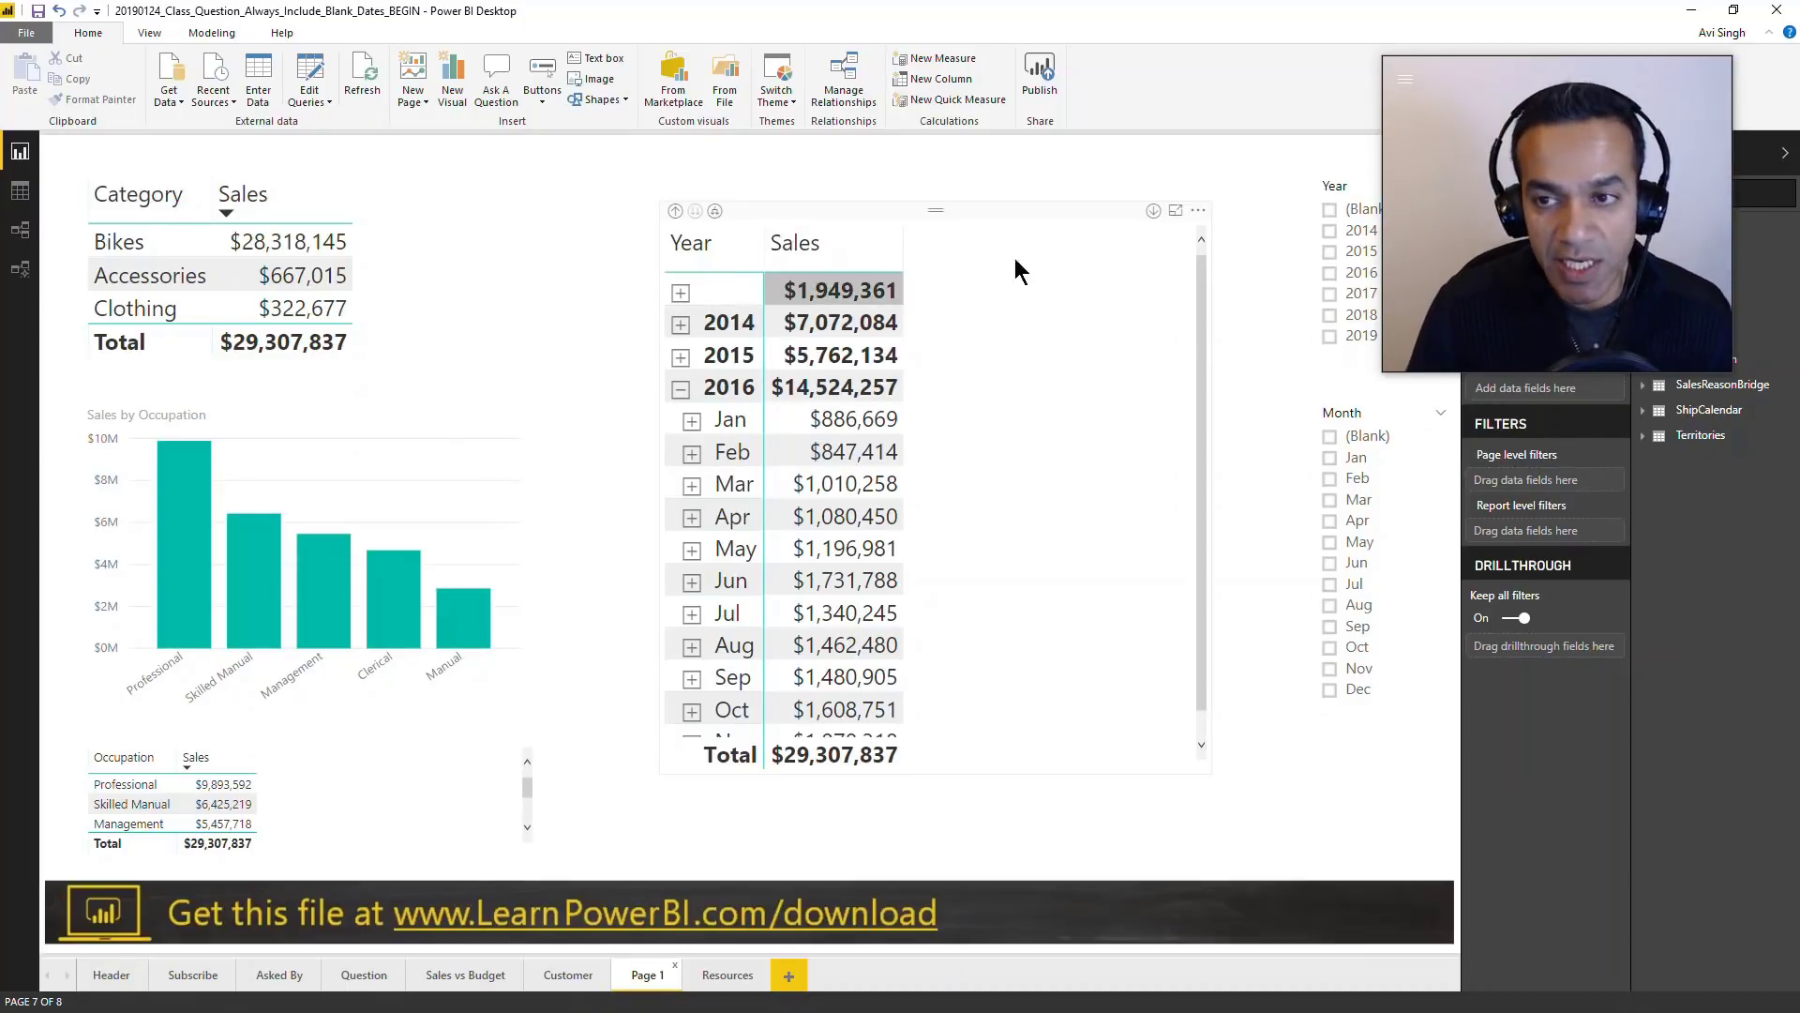
left_click(682, 293)
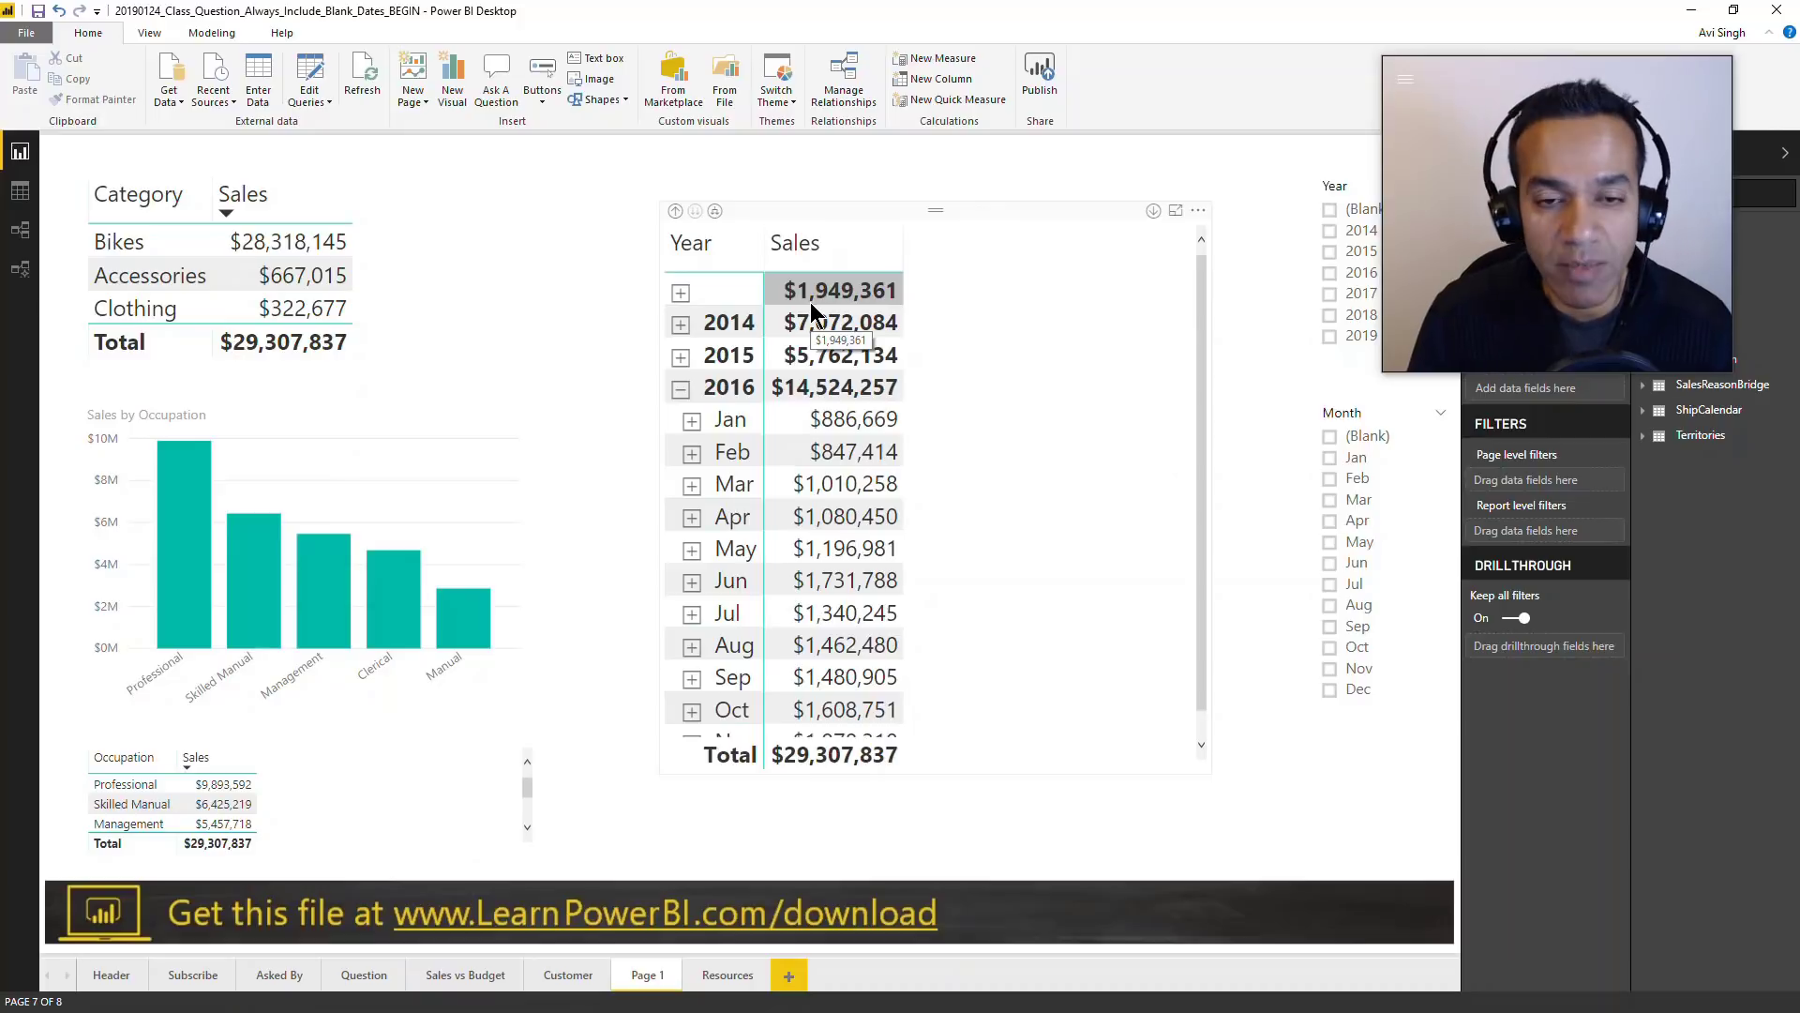
scroll(934, 435, "down", 1)
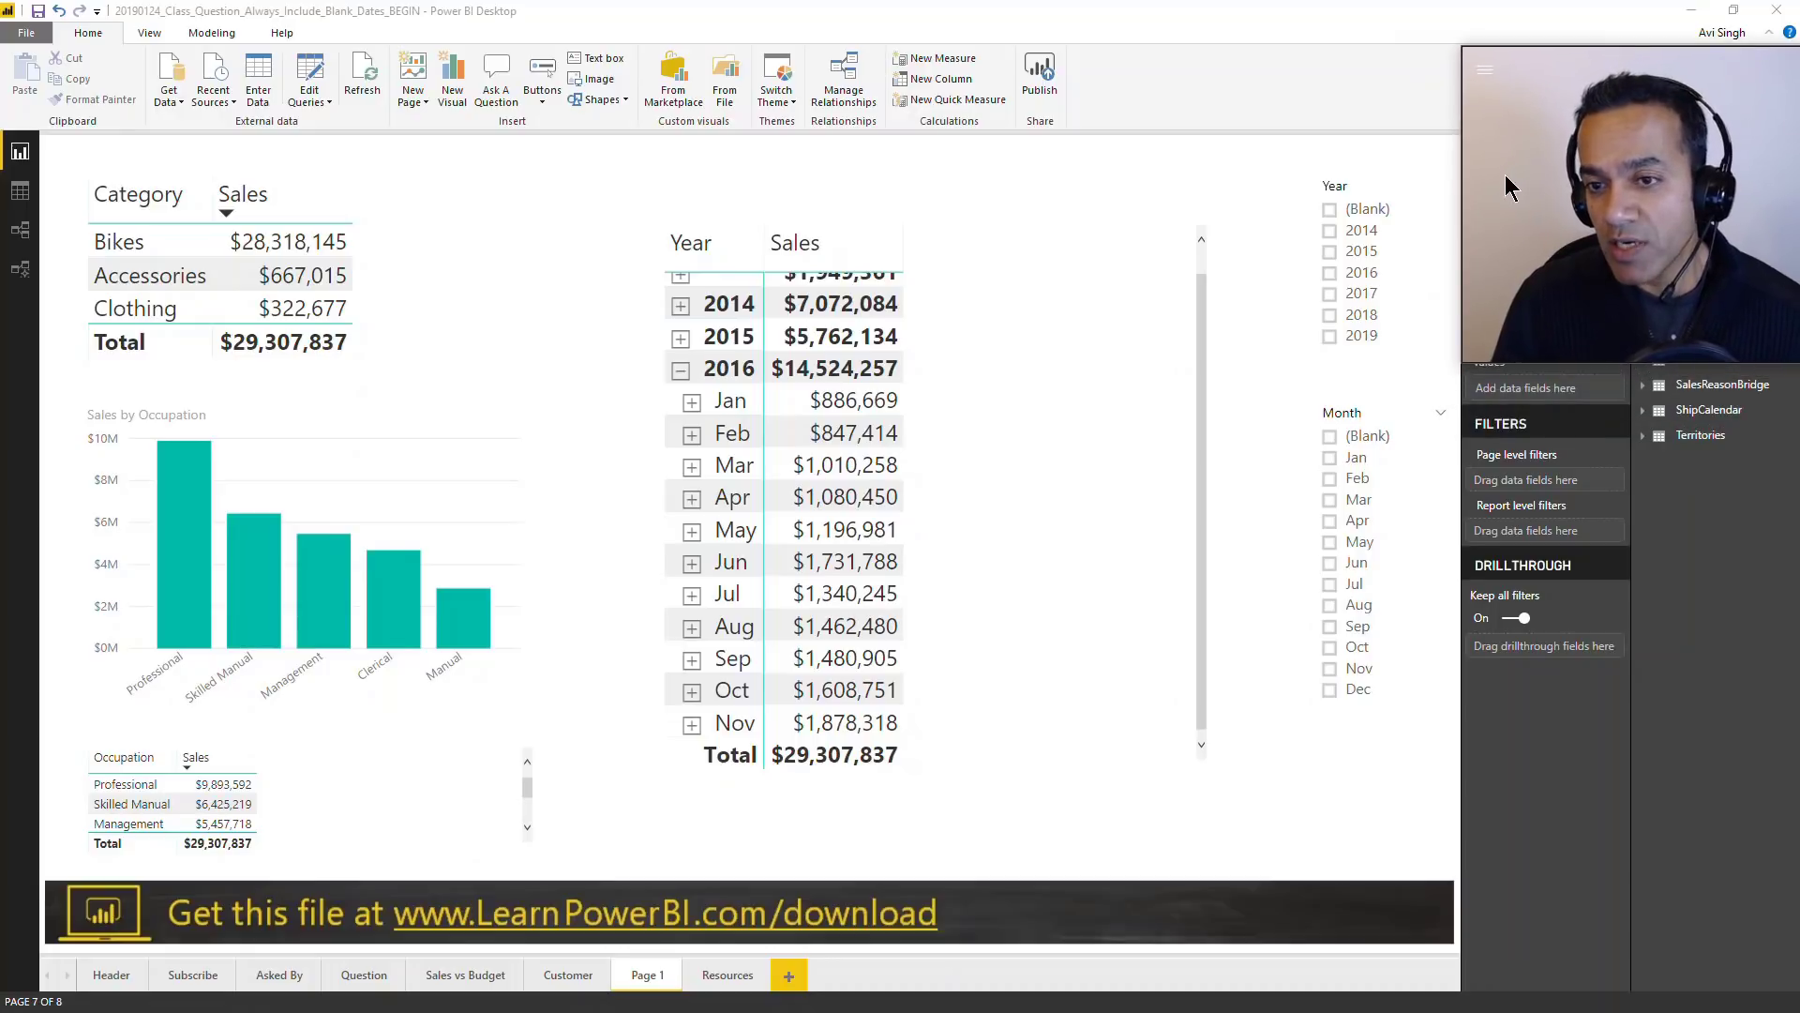
- Filter Page 1 to 2016 and (Blank) in the Year slicer, then select the Year–Sales matrix
left_click(1360, 275)
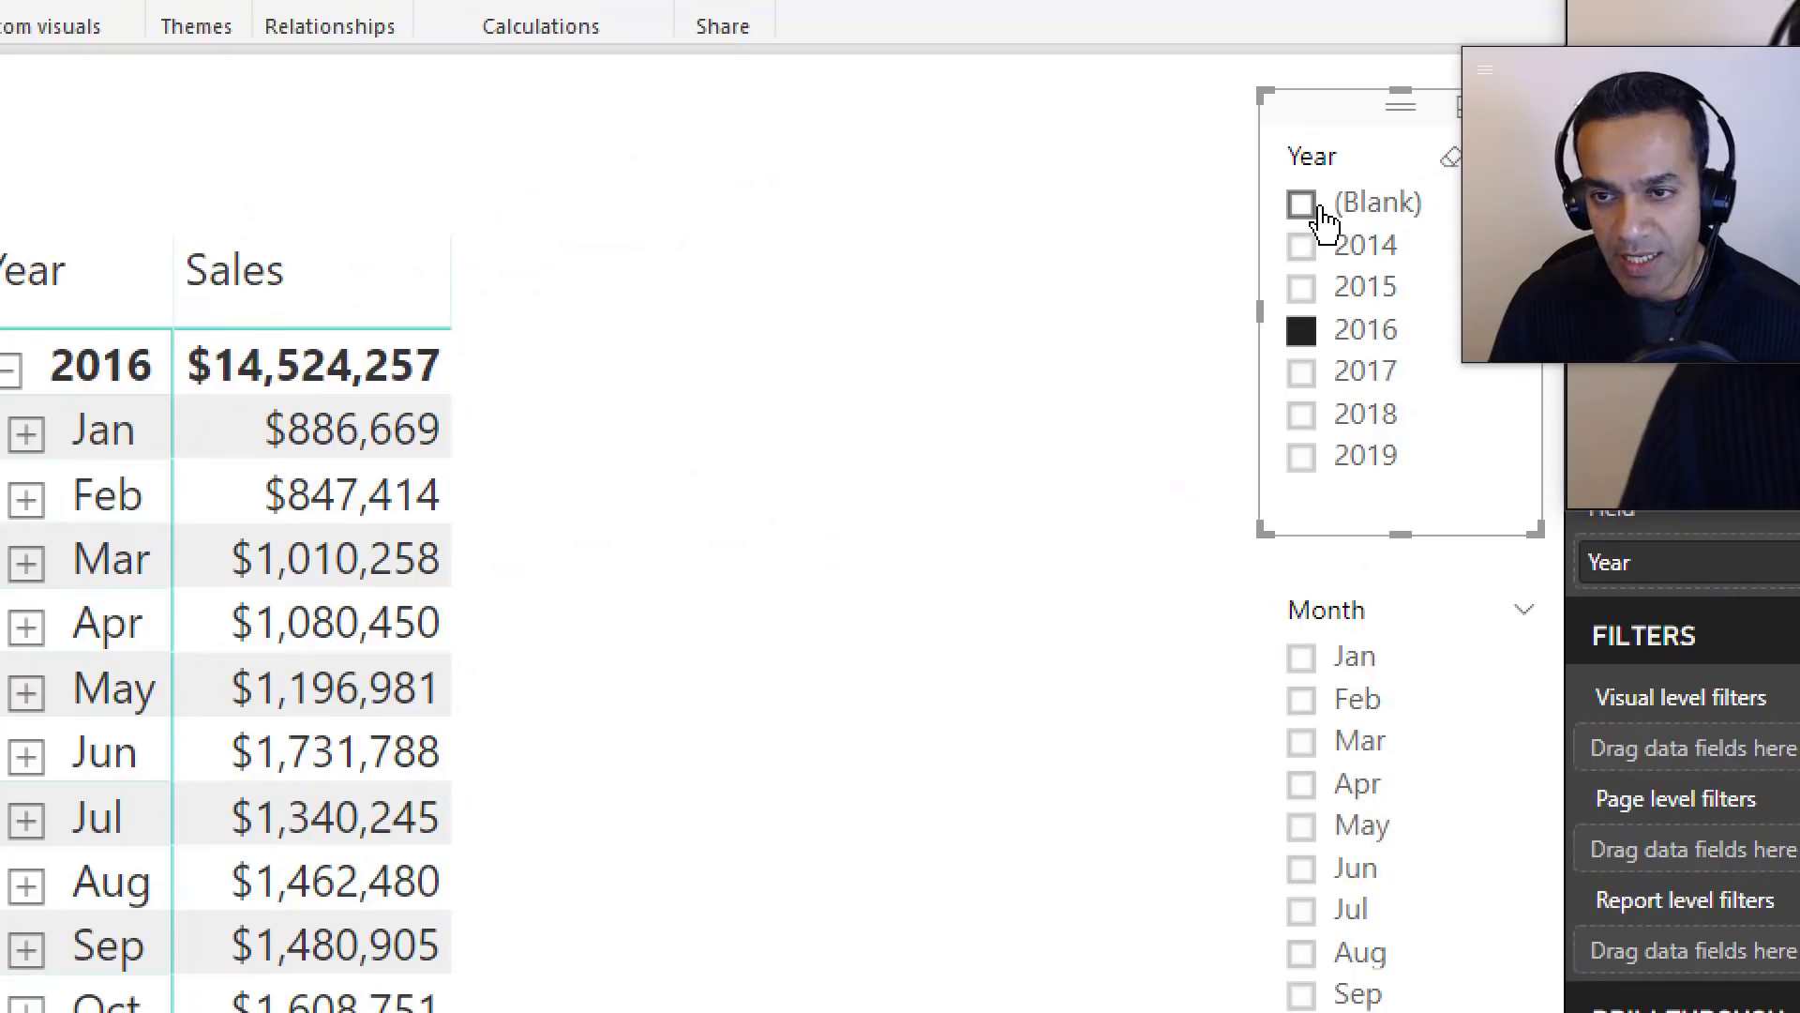
left_click(1318, 212, "ctrl")
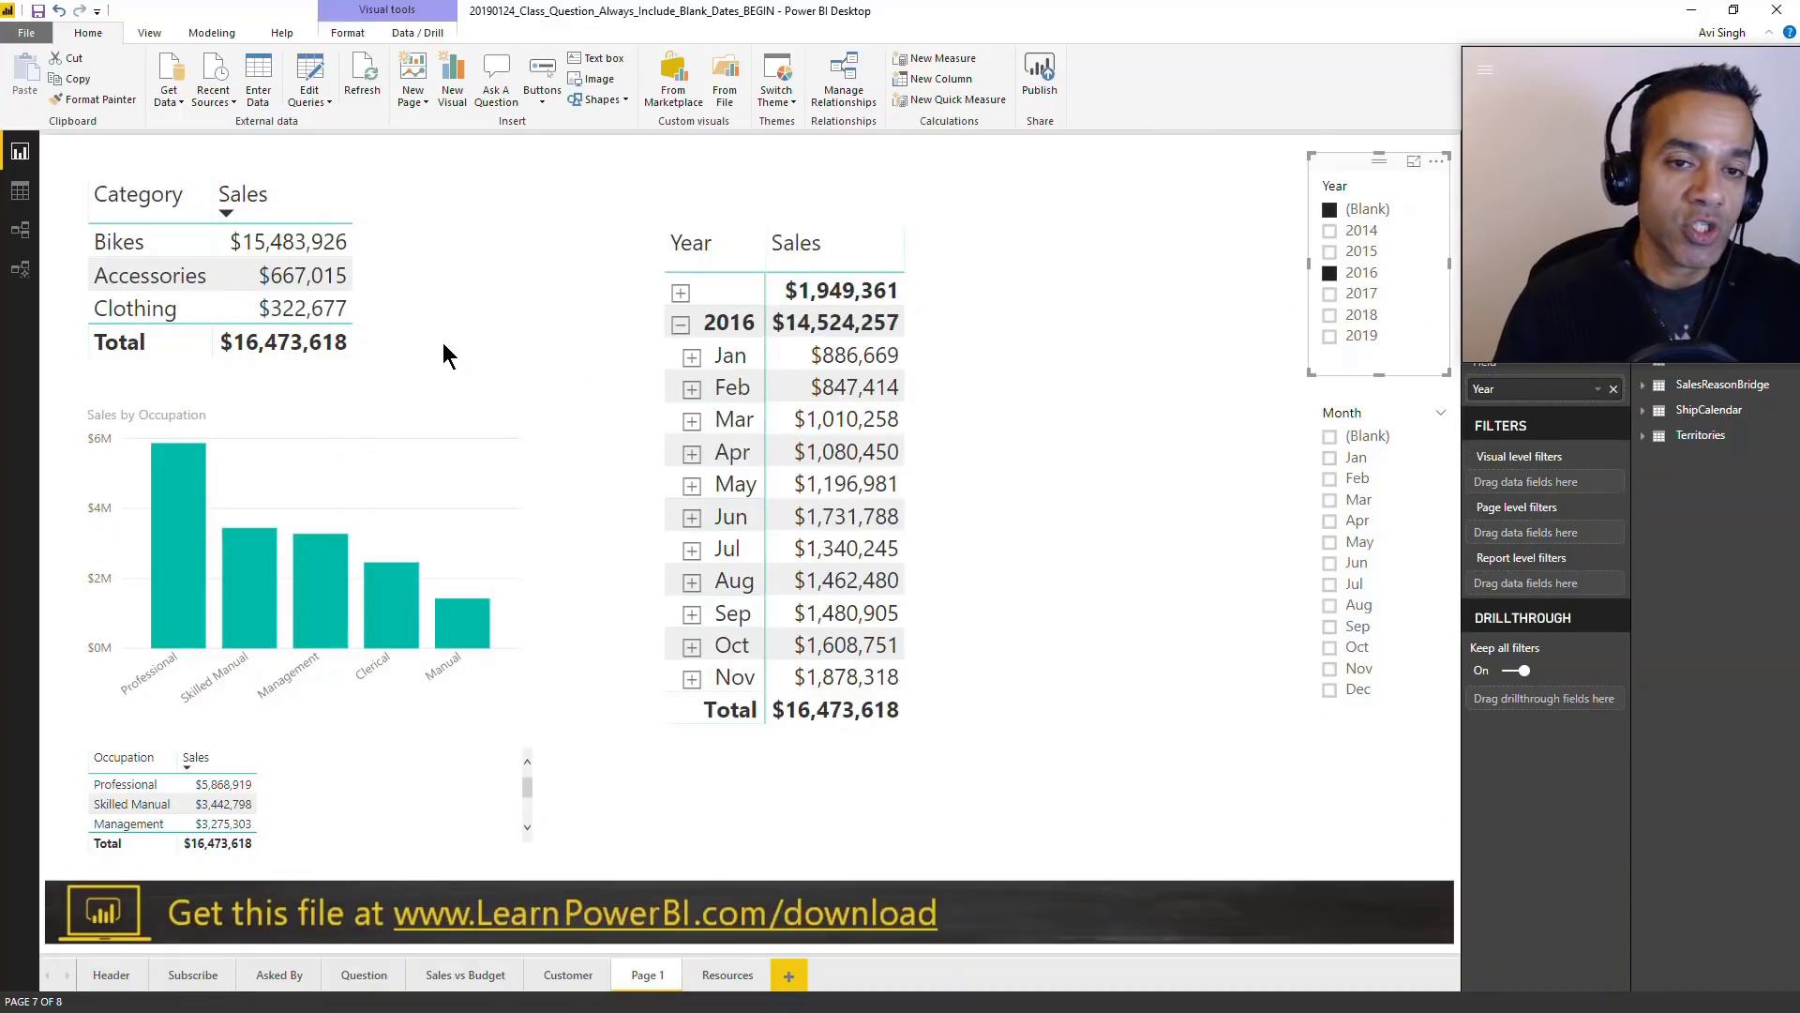
left_click(826, 224)
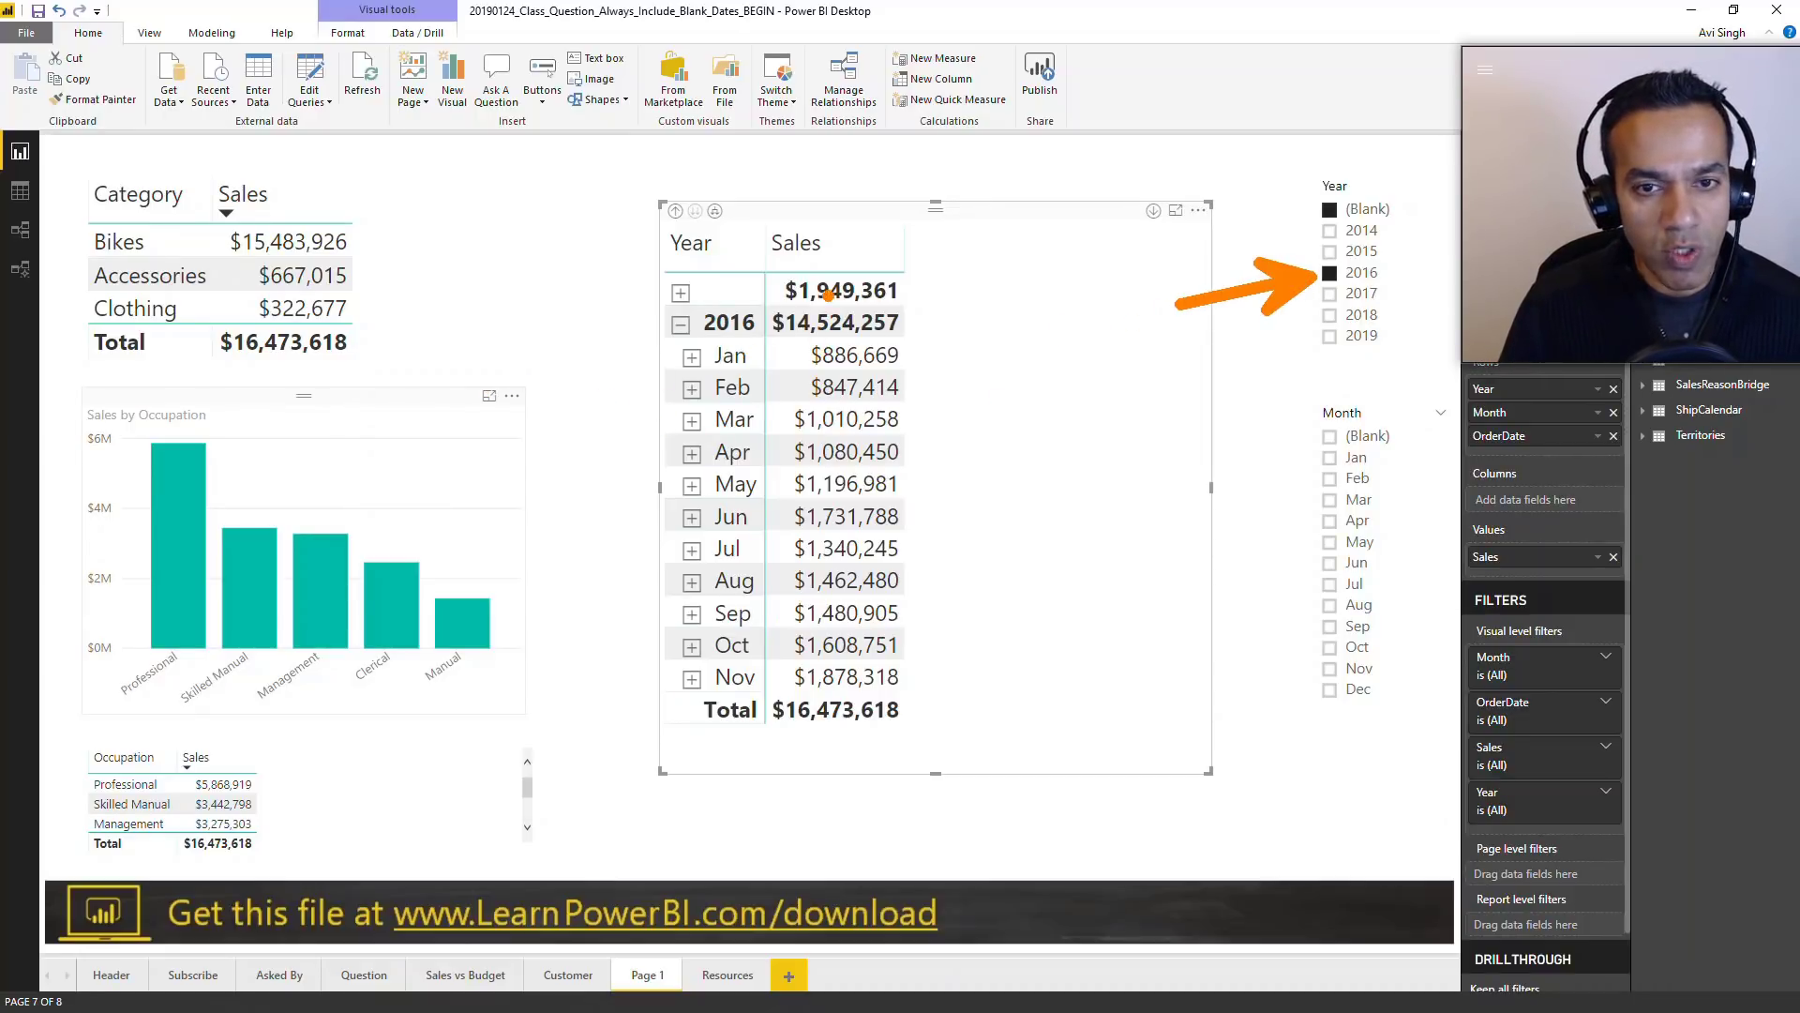
- Review the matrix: 2016 at $14,524,257 and a $16,473,618 total under the slicer selection
mouse_move(786, 315)
left_mouse_down()
mouse_move(949, 287)
mouse_move(756, 279)
left_mouse_up()
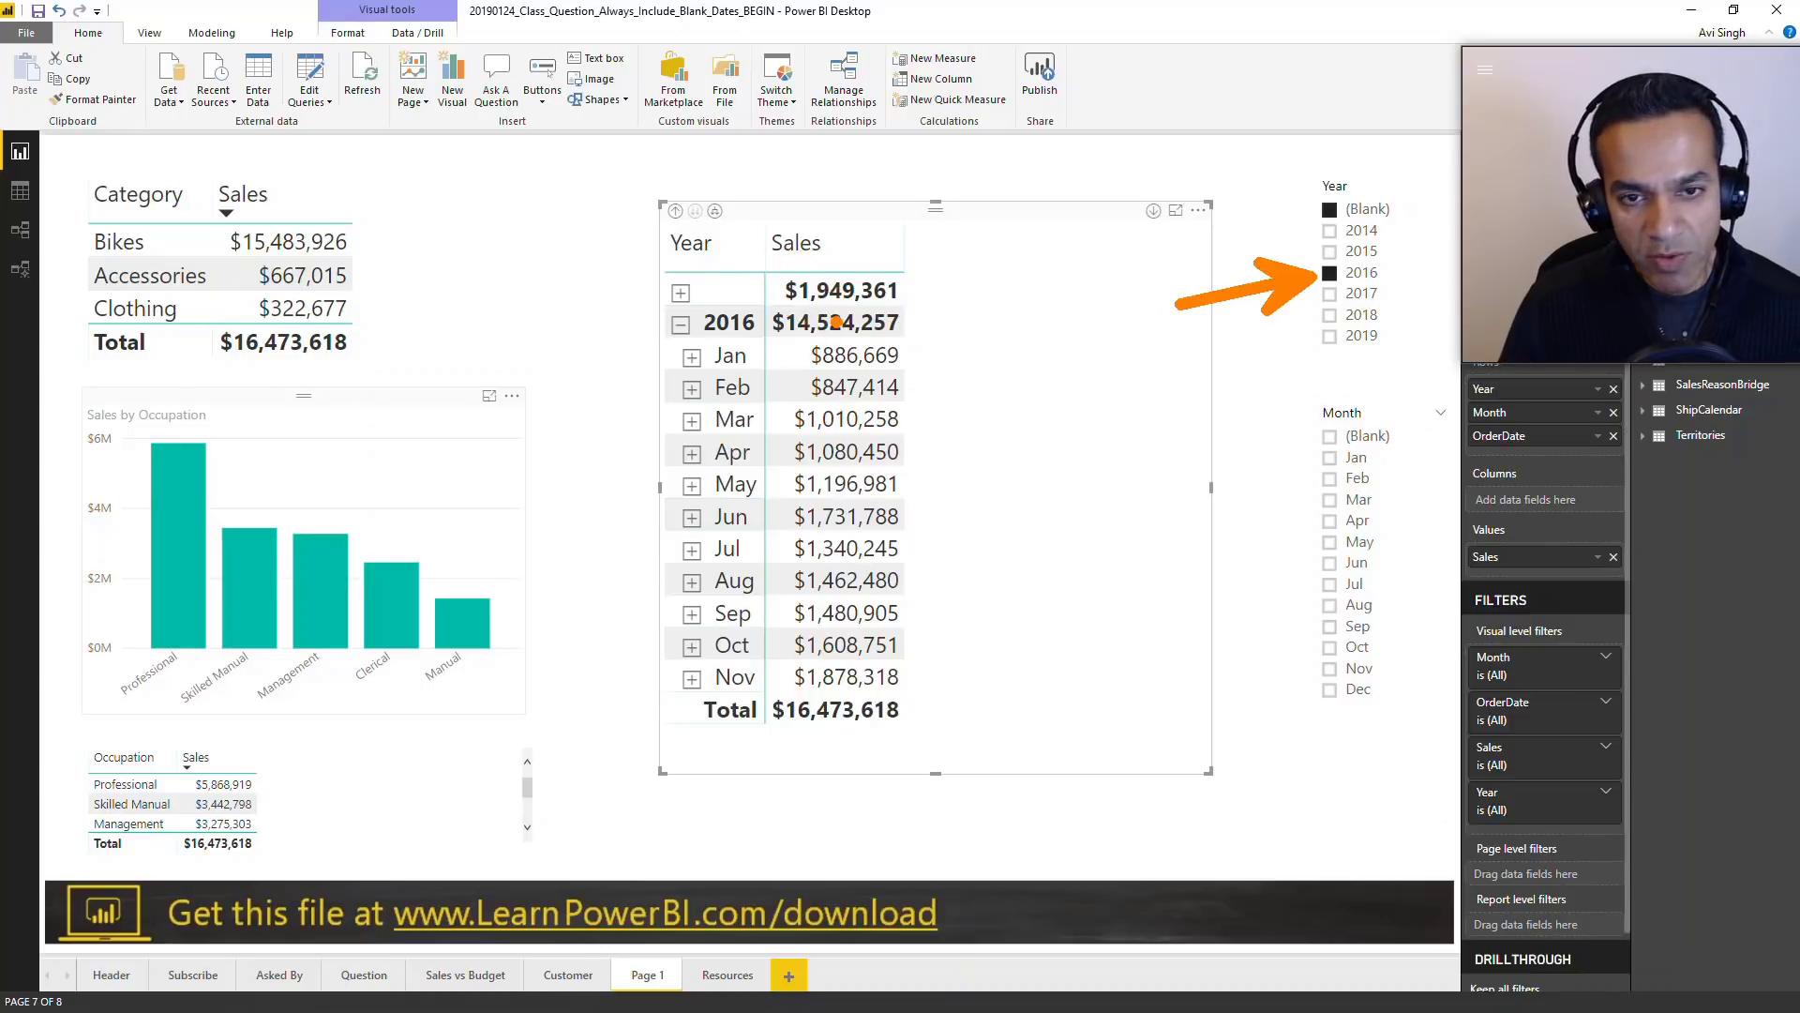
left_click_drag(754, 677, 922, 755)
mouse_move(367, 343)
left_mouse_down()
mouse_move(422, 343)
mouse_move(586, 234)
left_mouse_up()
left_click_drag(294, 812, 559, 705)
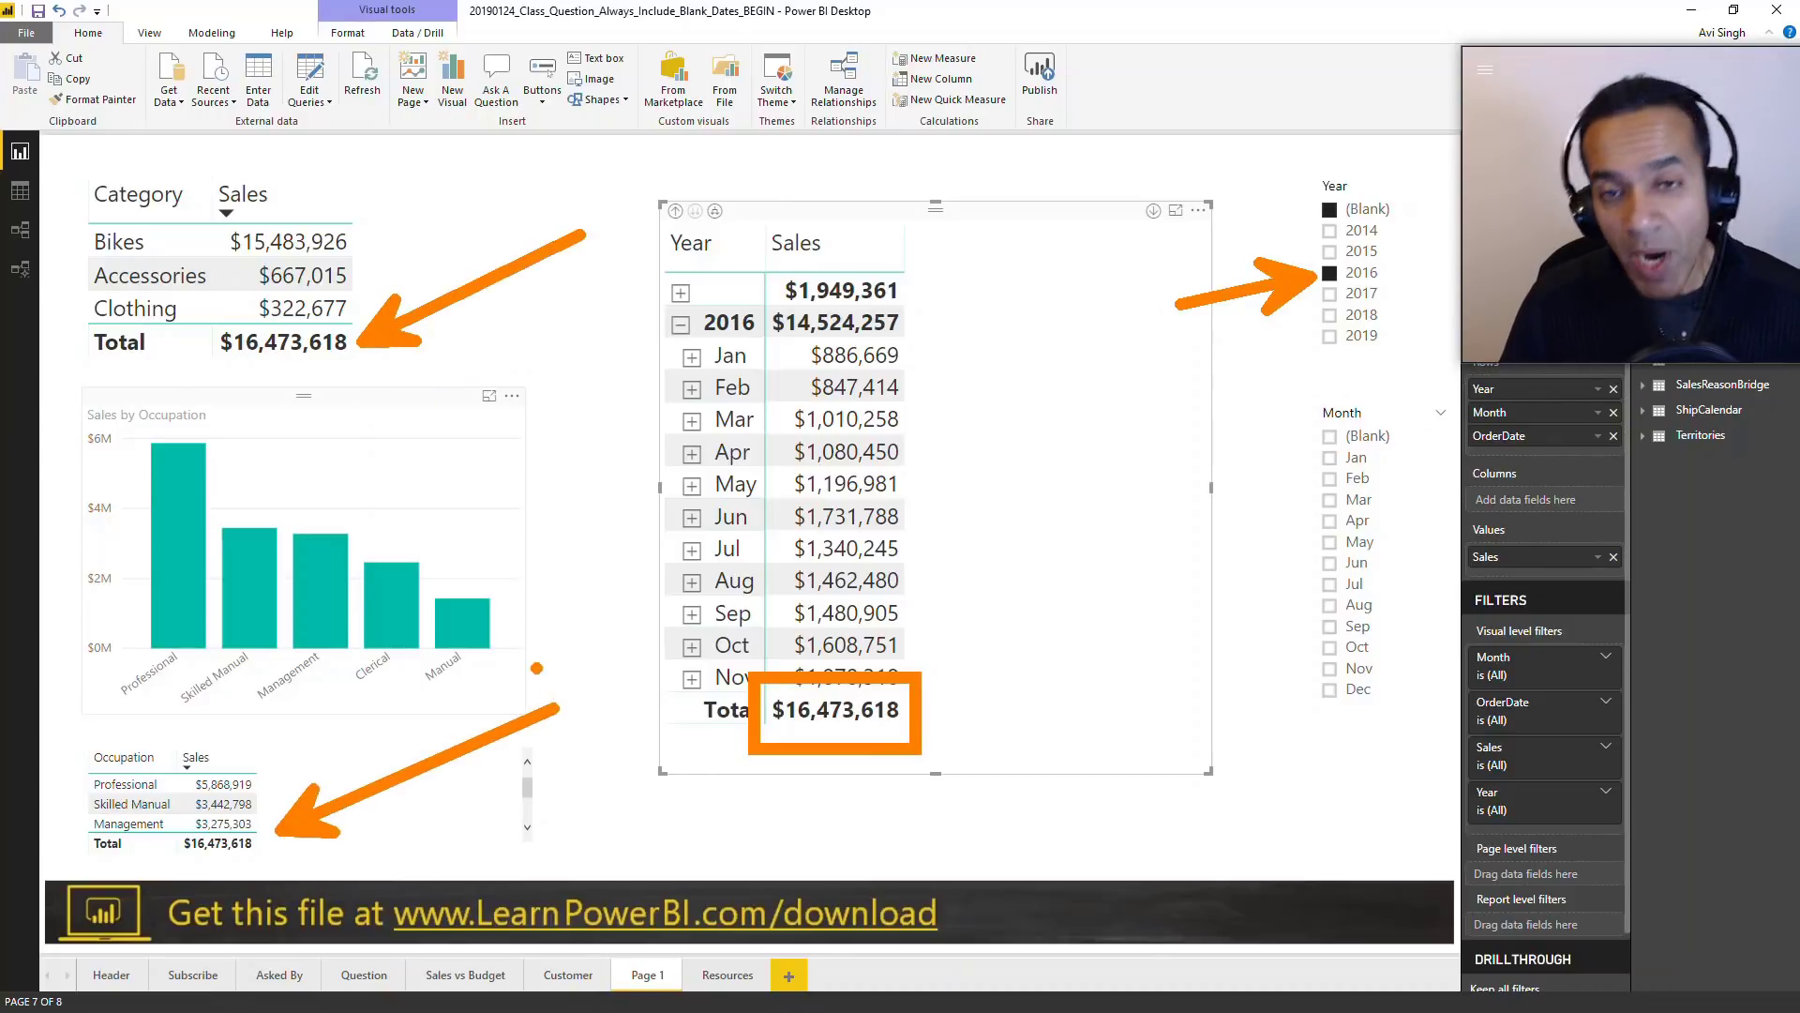
key("ctrl+z")
key("ctrl+z")
key("ctrl+z")
key("ctrl+z")
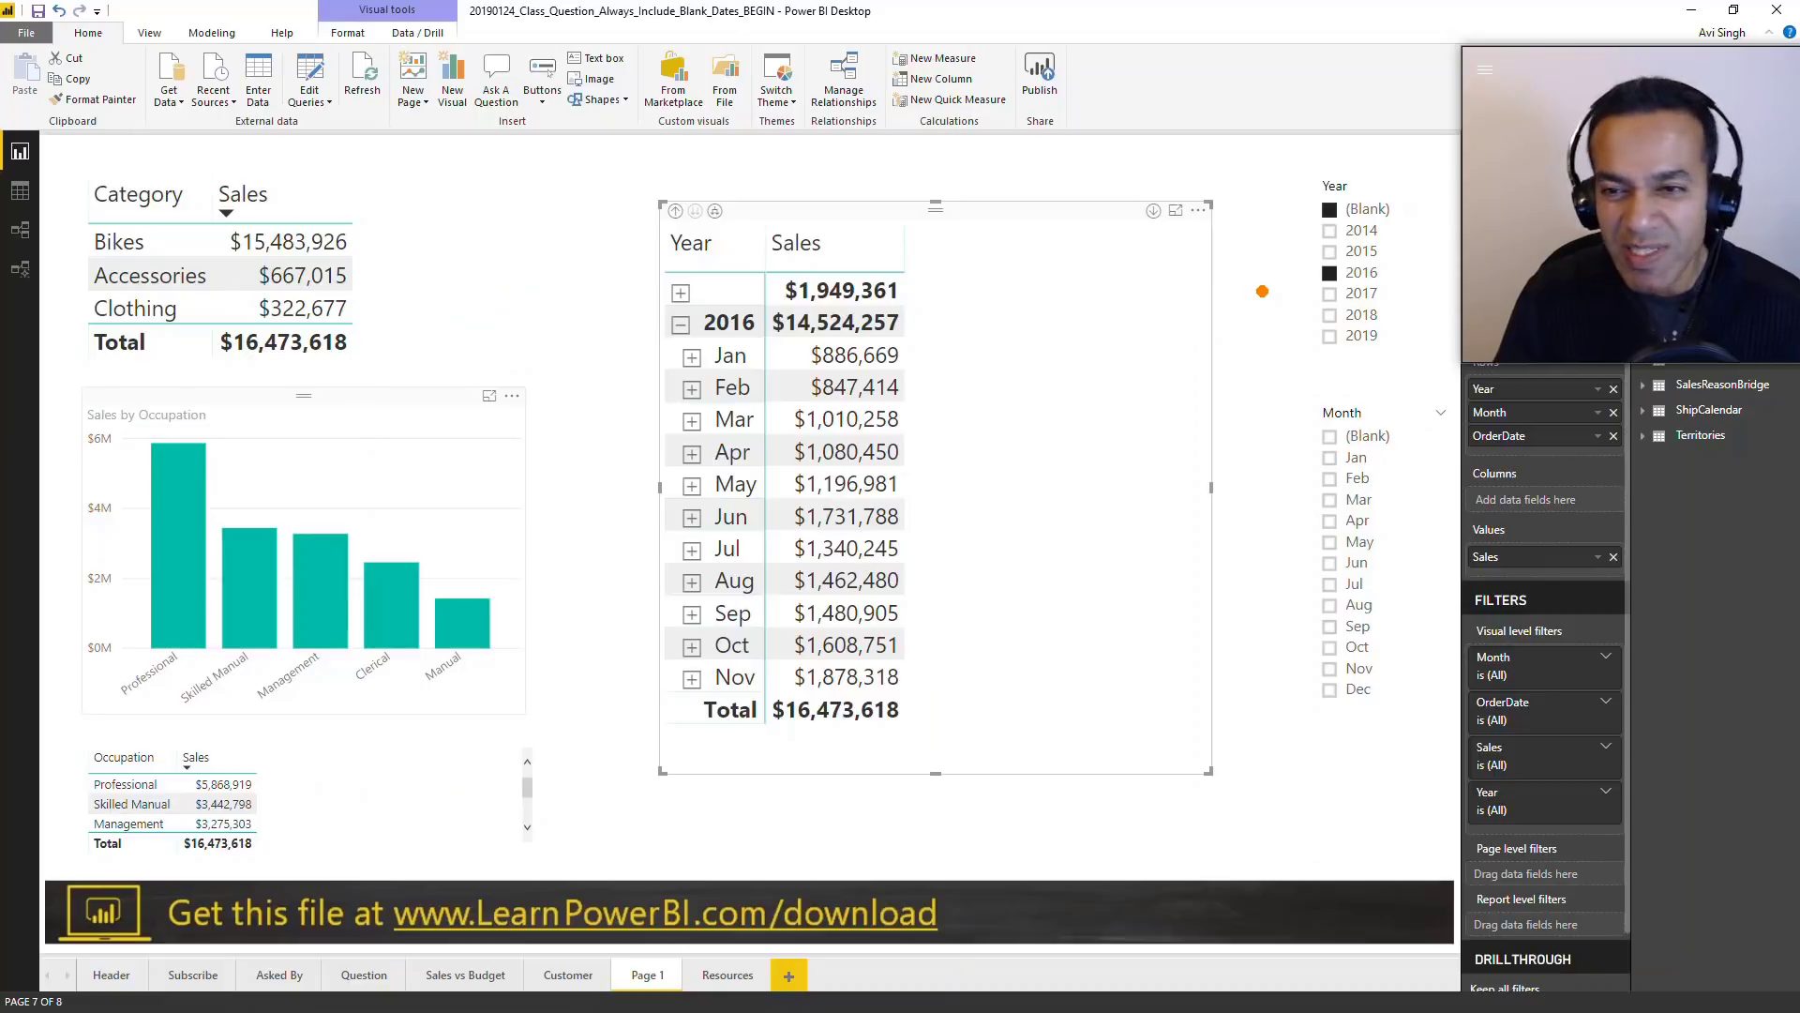
left_click_drag(1304, 277, 1230, 317)
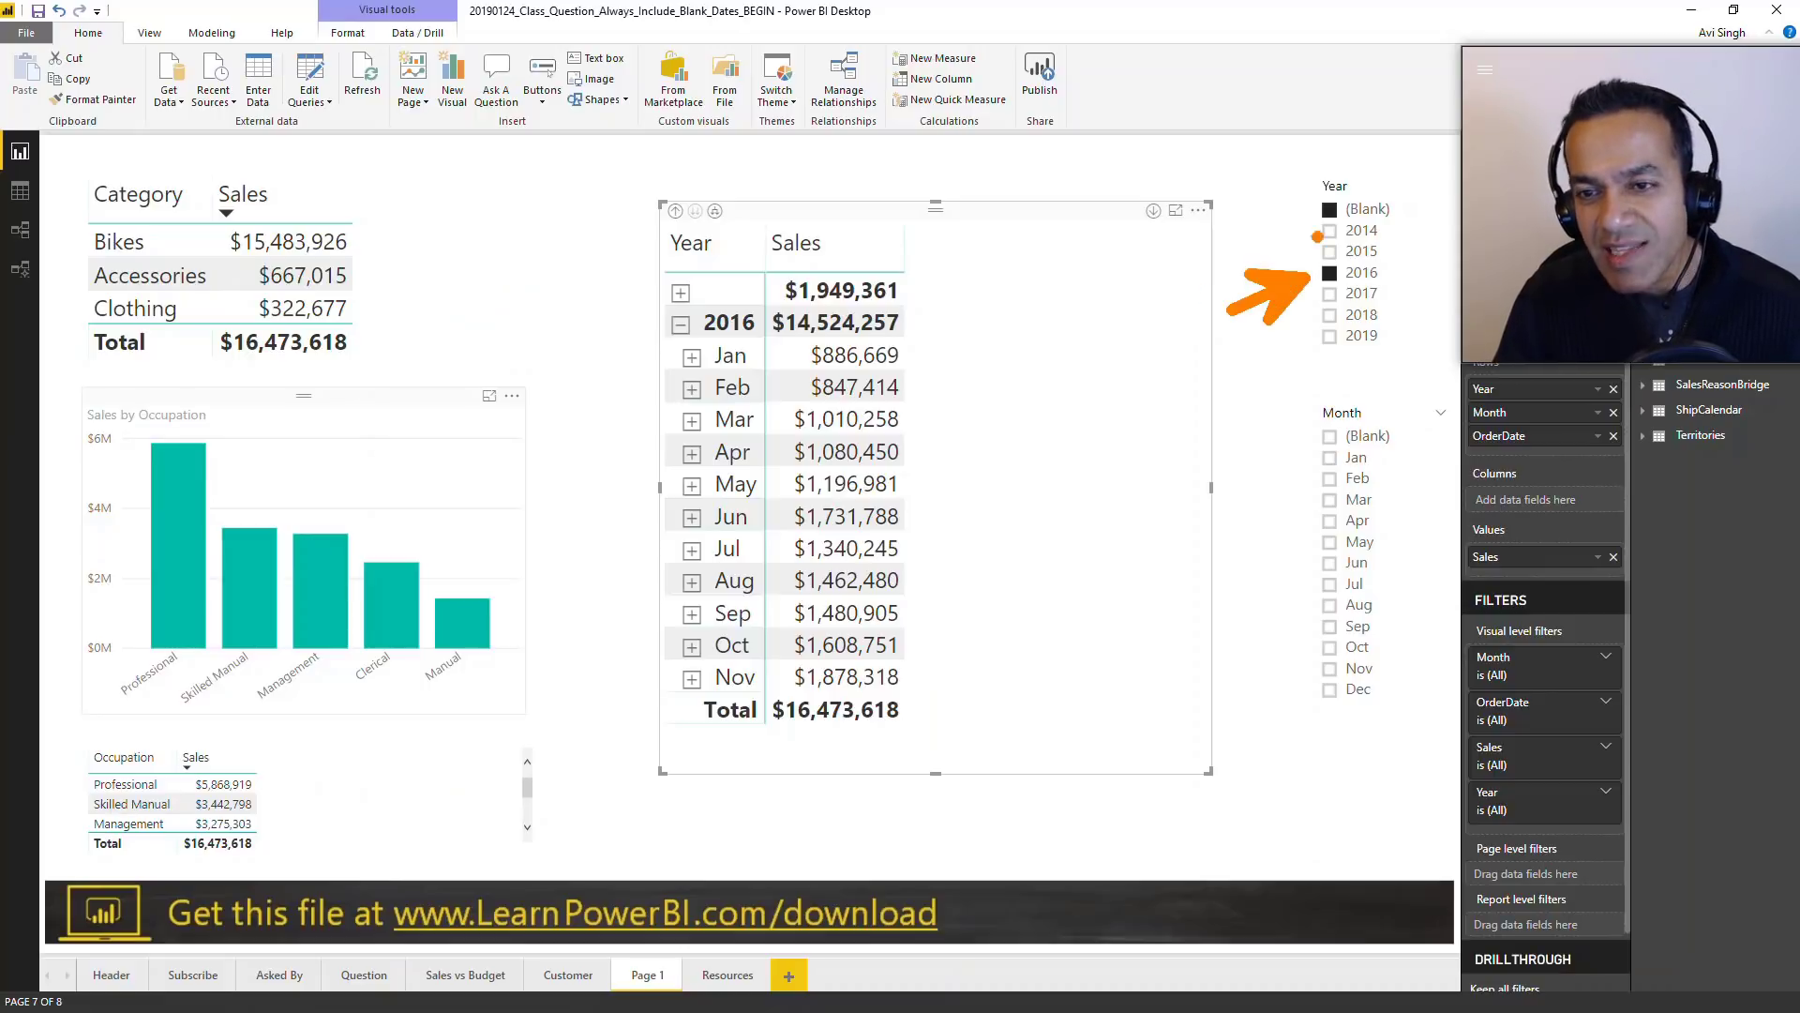
left_click_drag(1310, 211, 1071, 259)
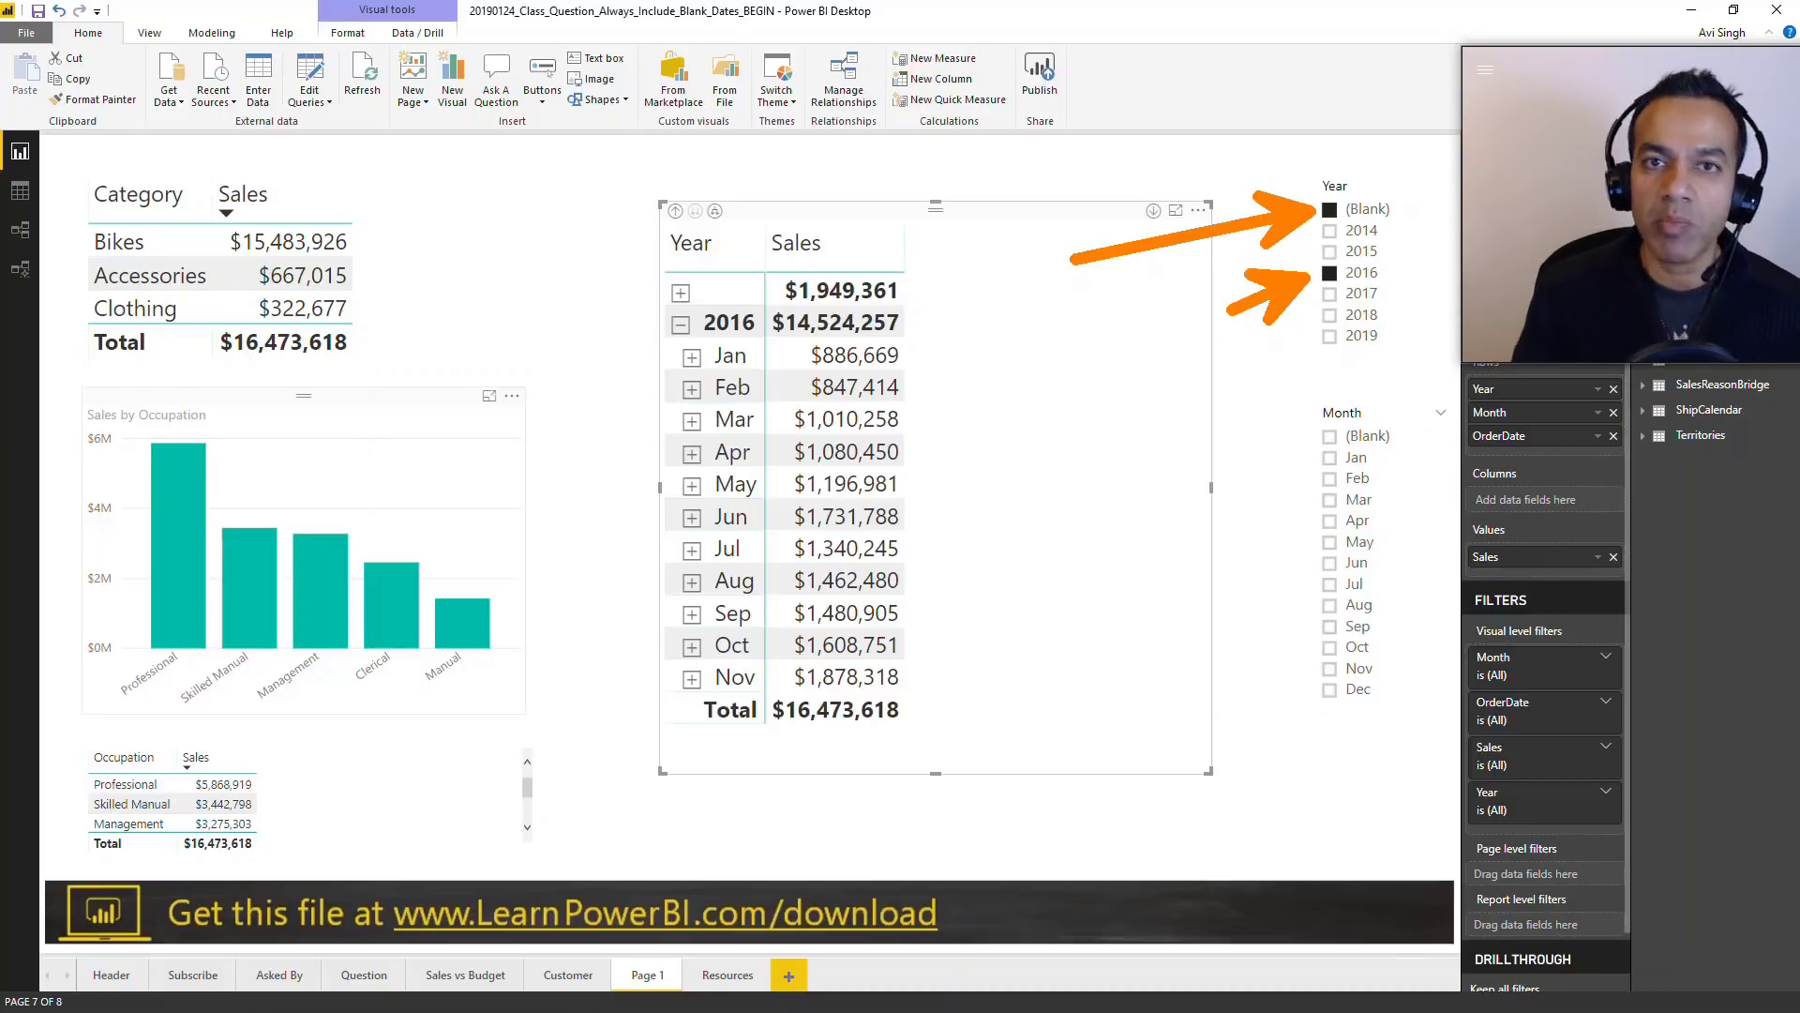
key("Escape")
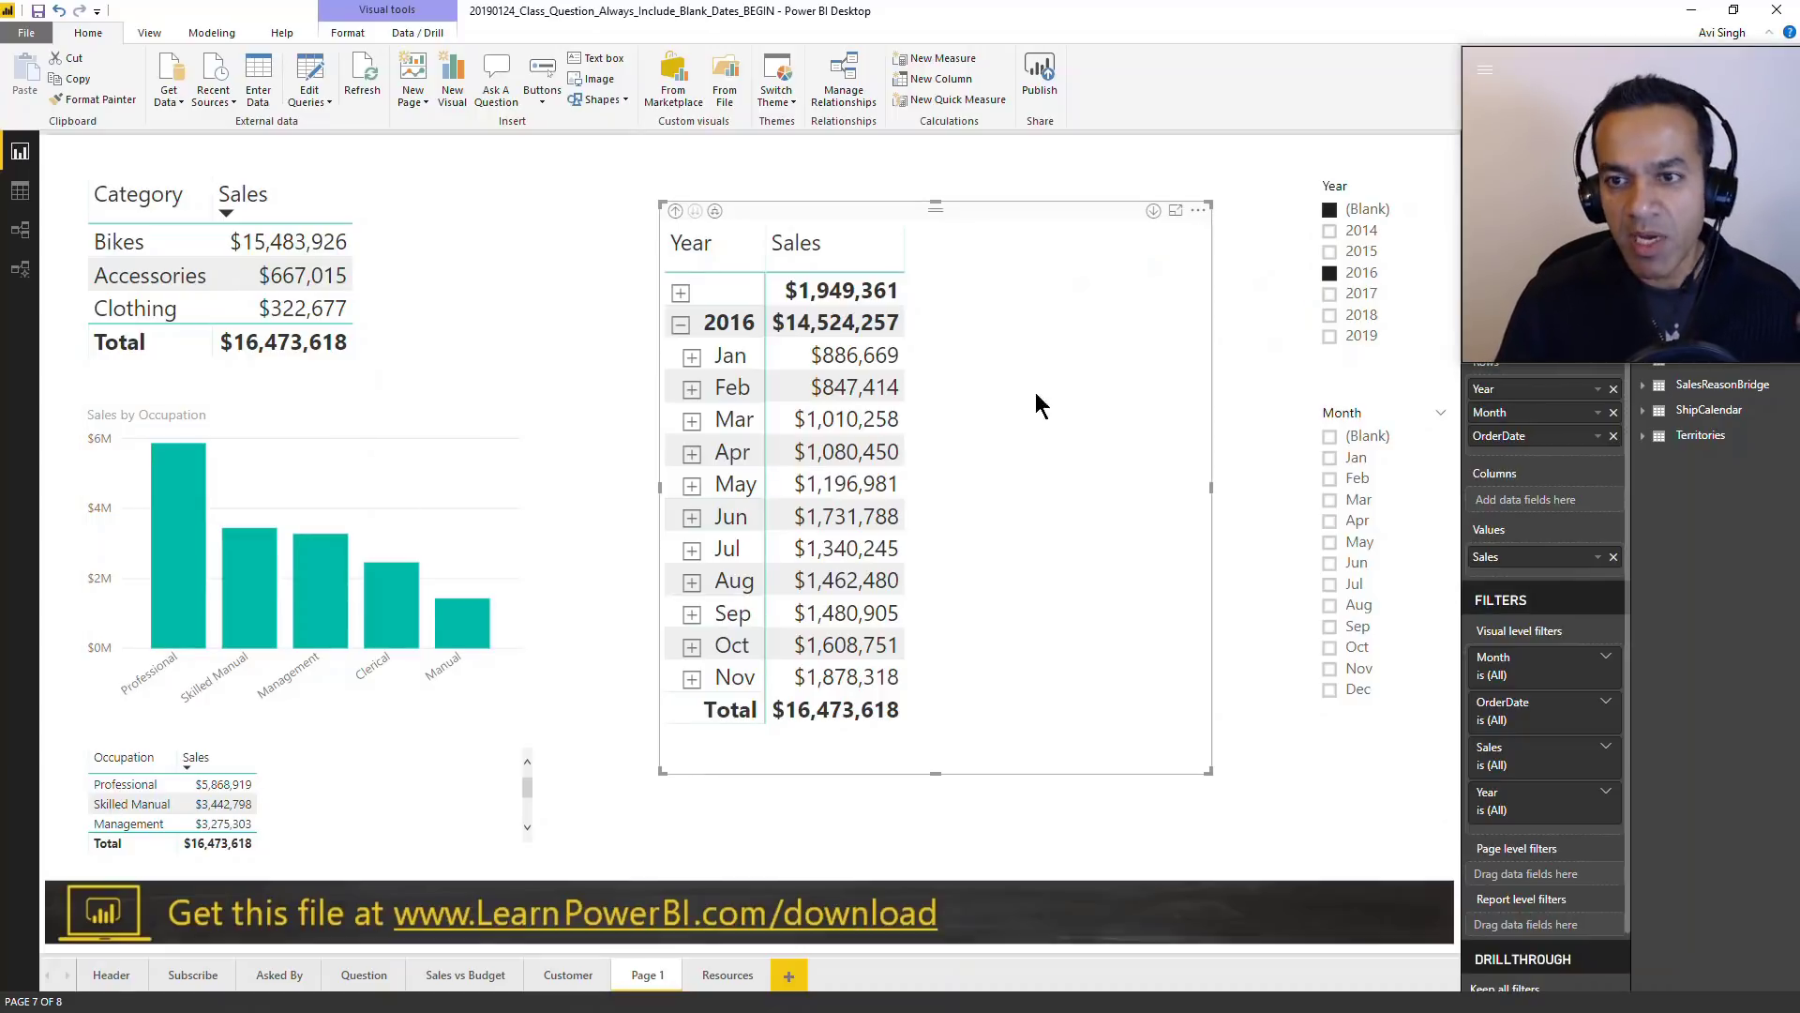
left_click(1296, 340)
left_click(1370, 252)
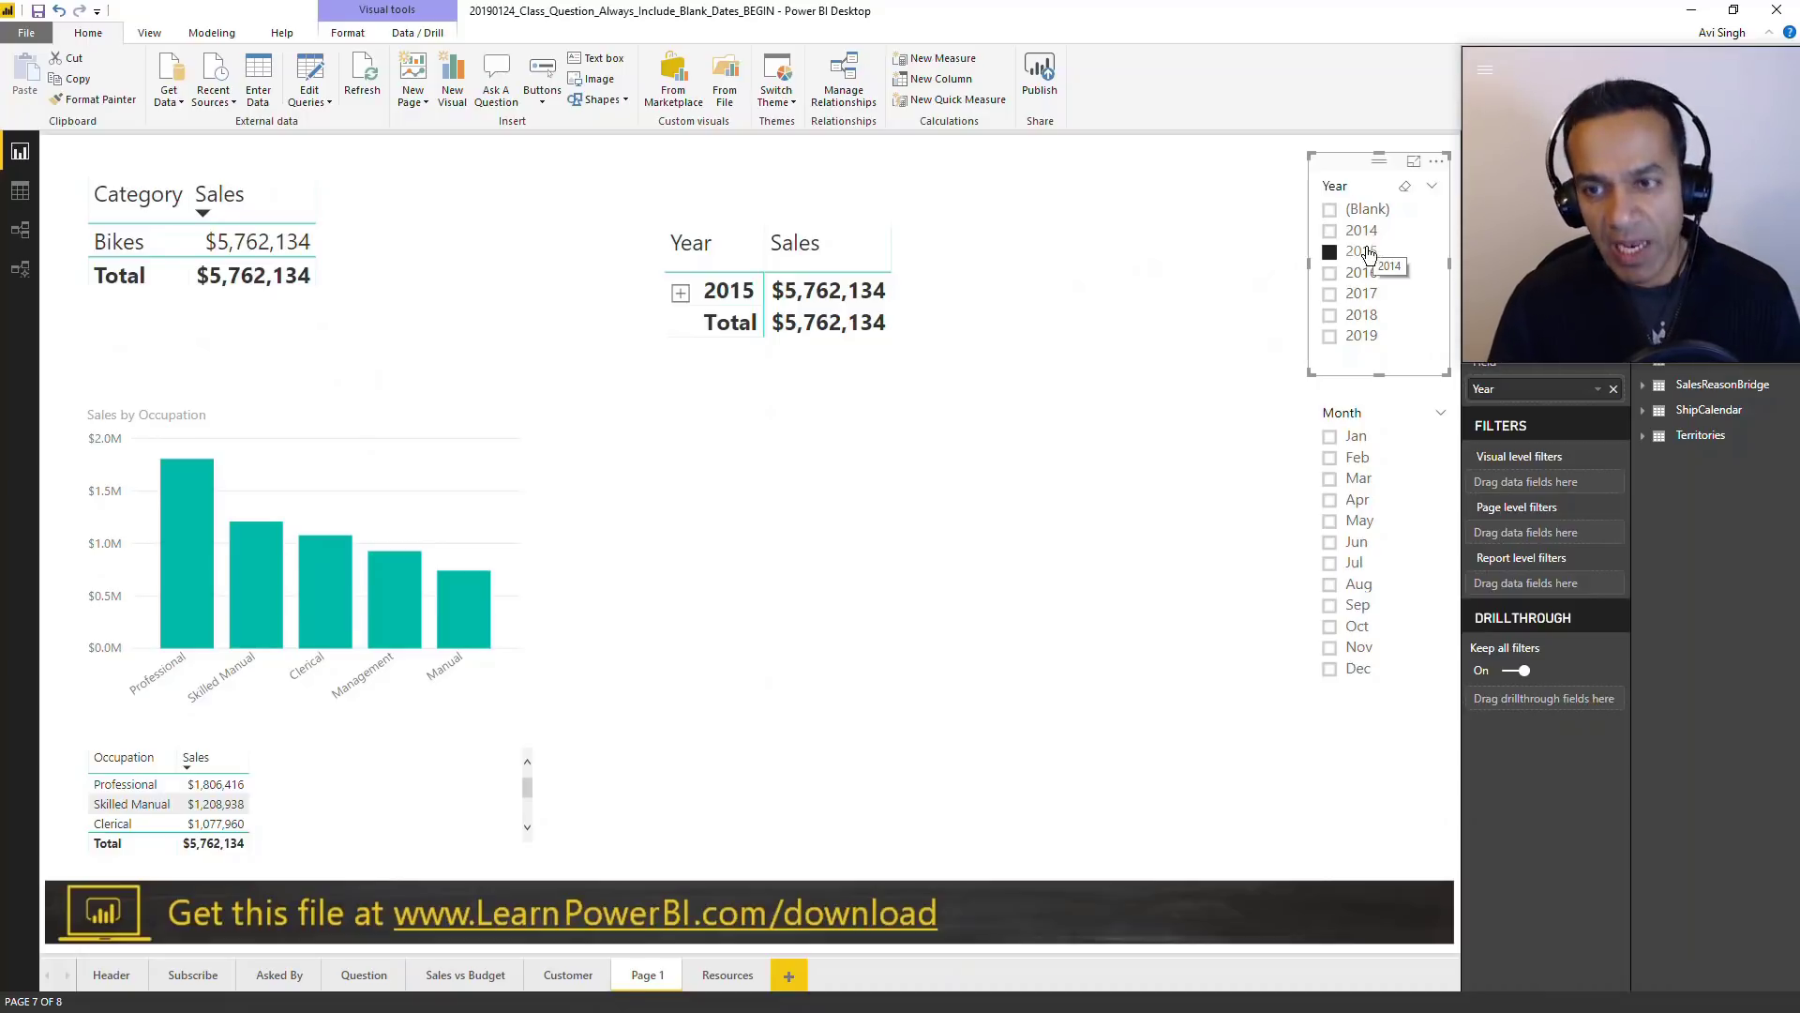
left_click(1361, 272)
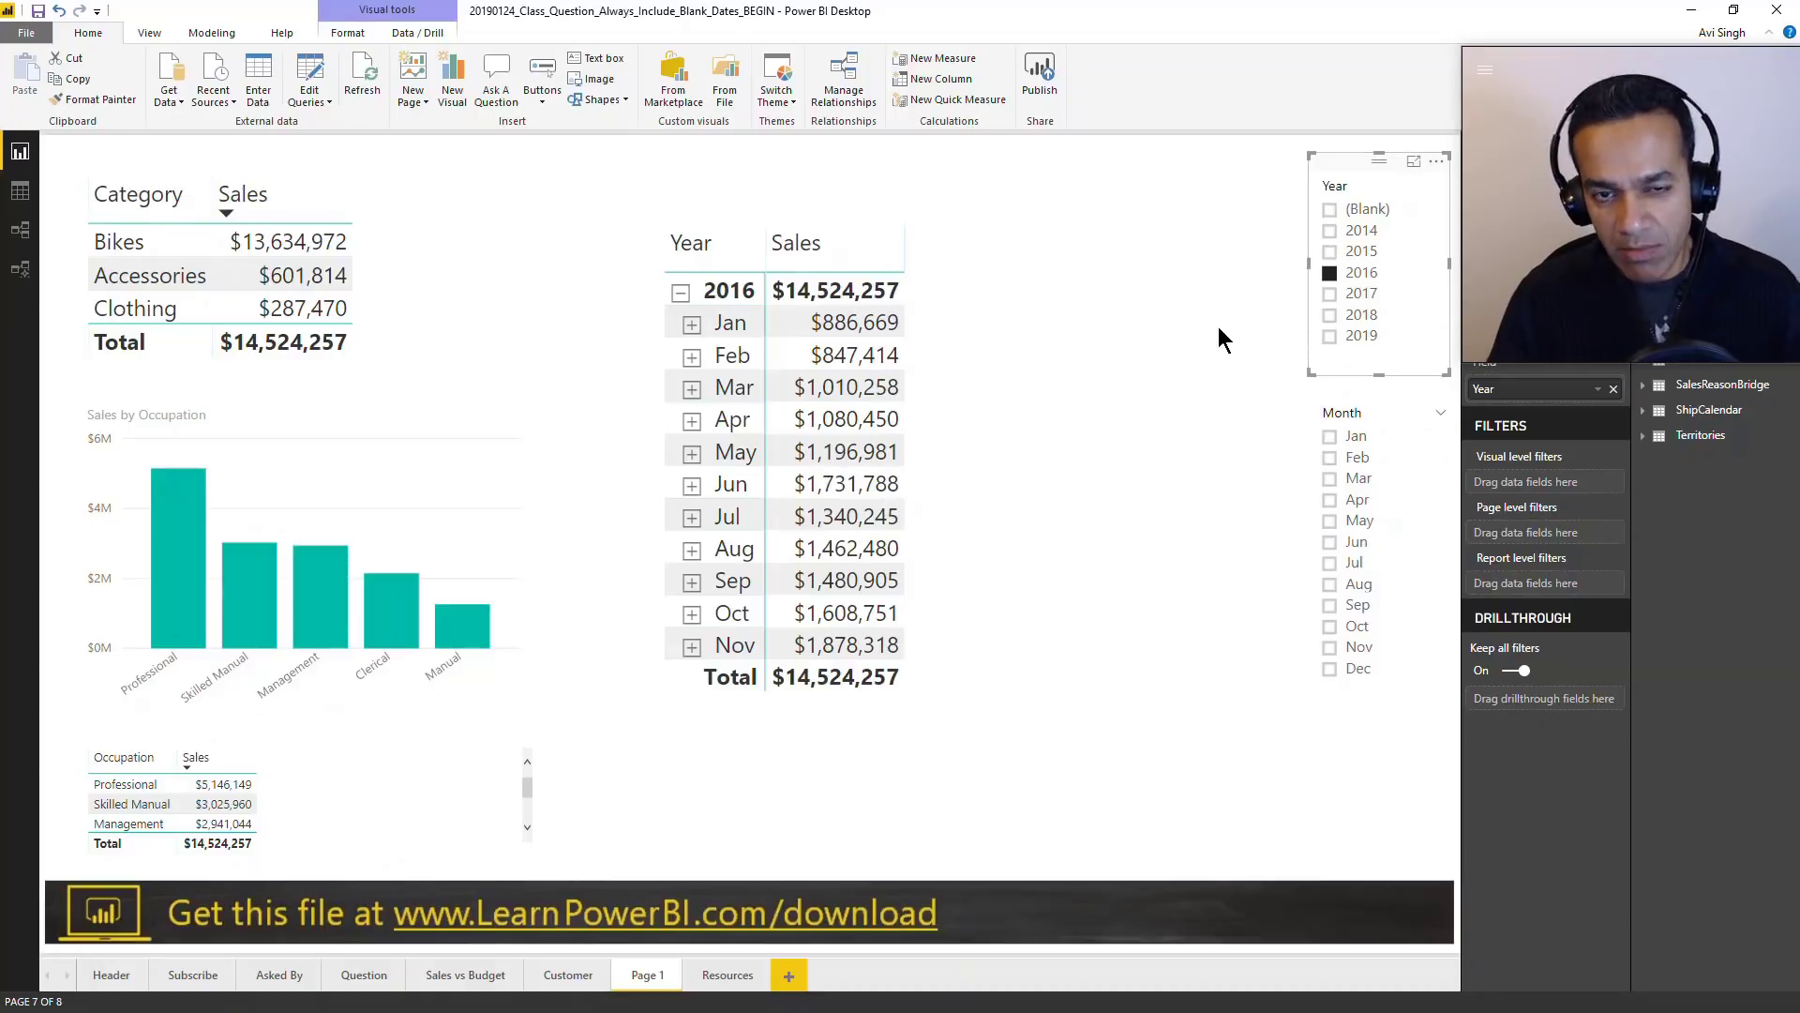
left_click(1357, 281)
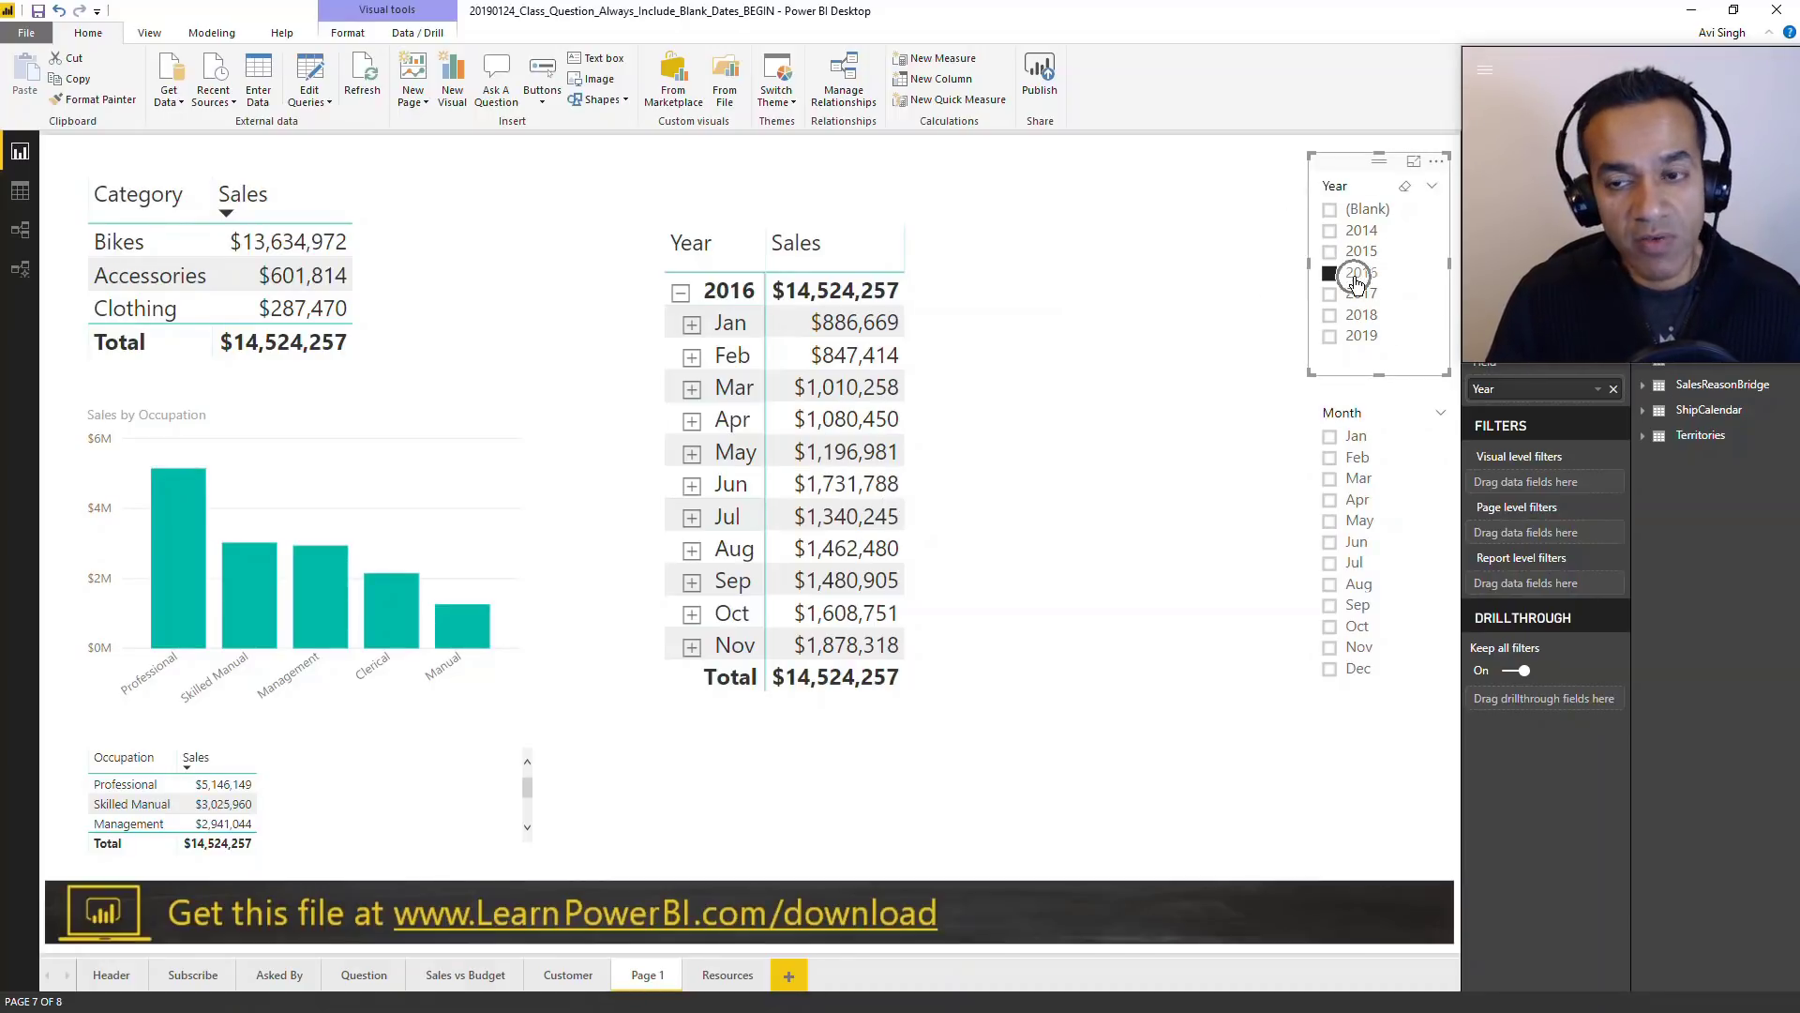
left_click(1369, 212, "ctrl")
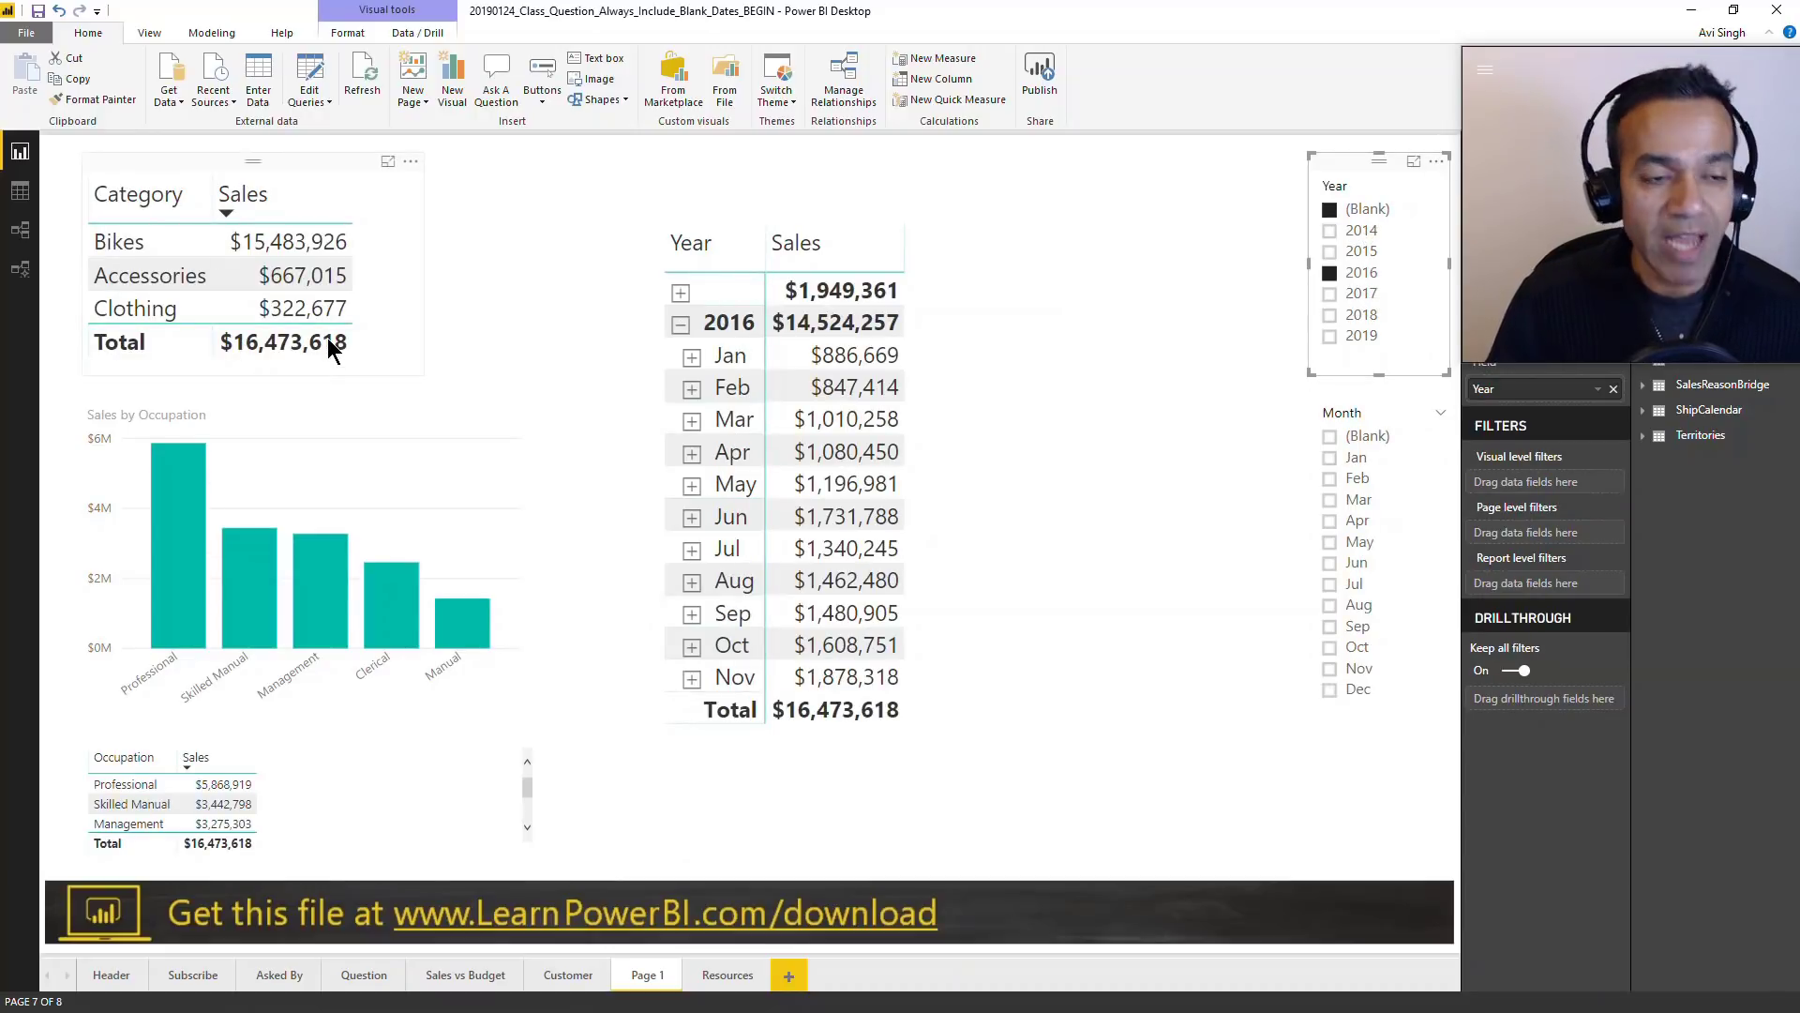
- Duplicate Page 1, place the copy beside it, and name it Page 2
right_click(647, 978)
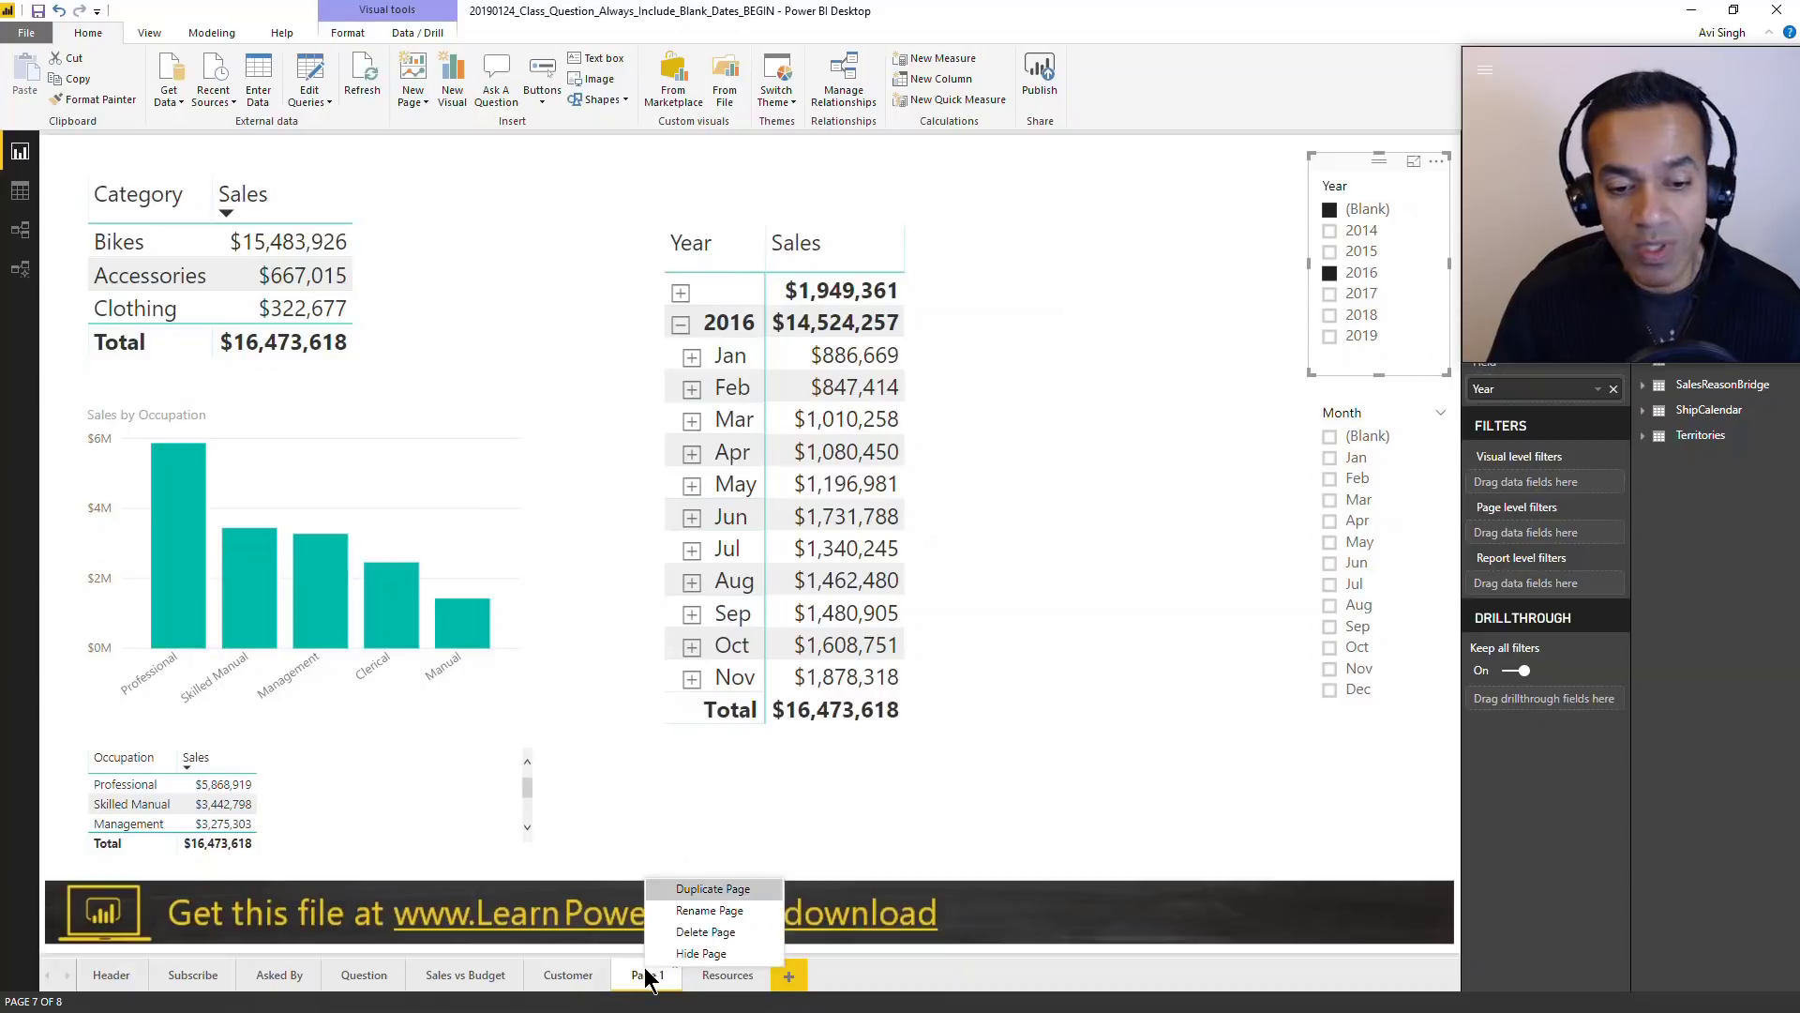
left_click(703, 889)
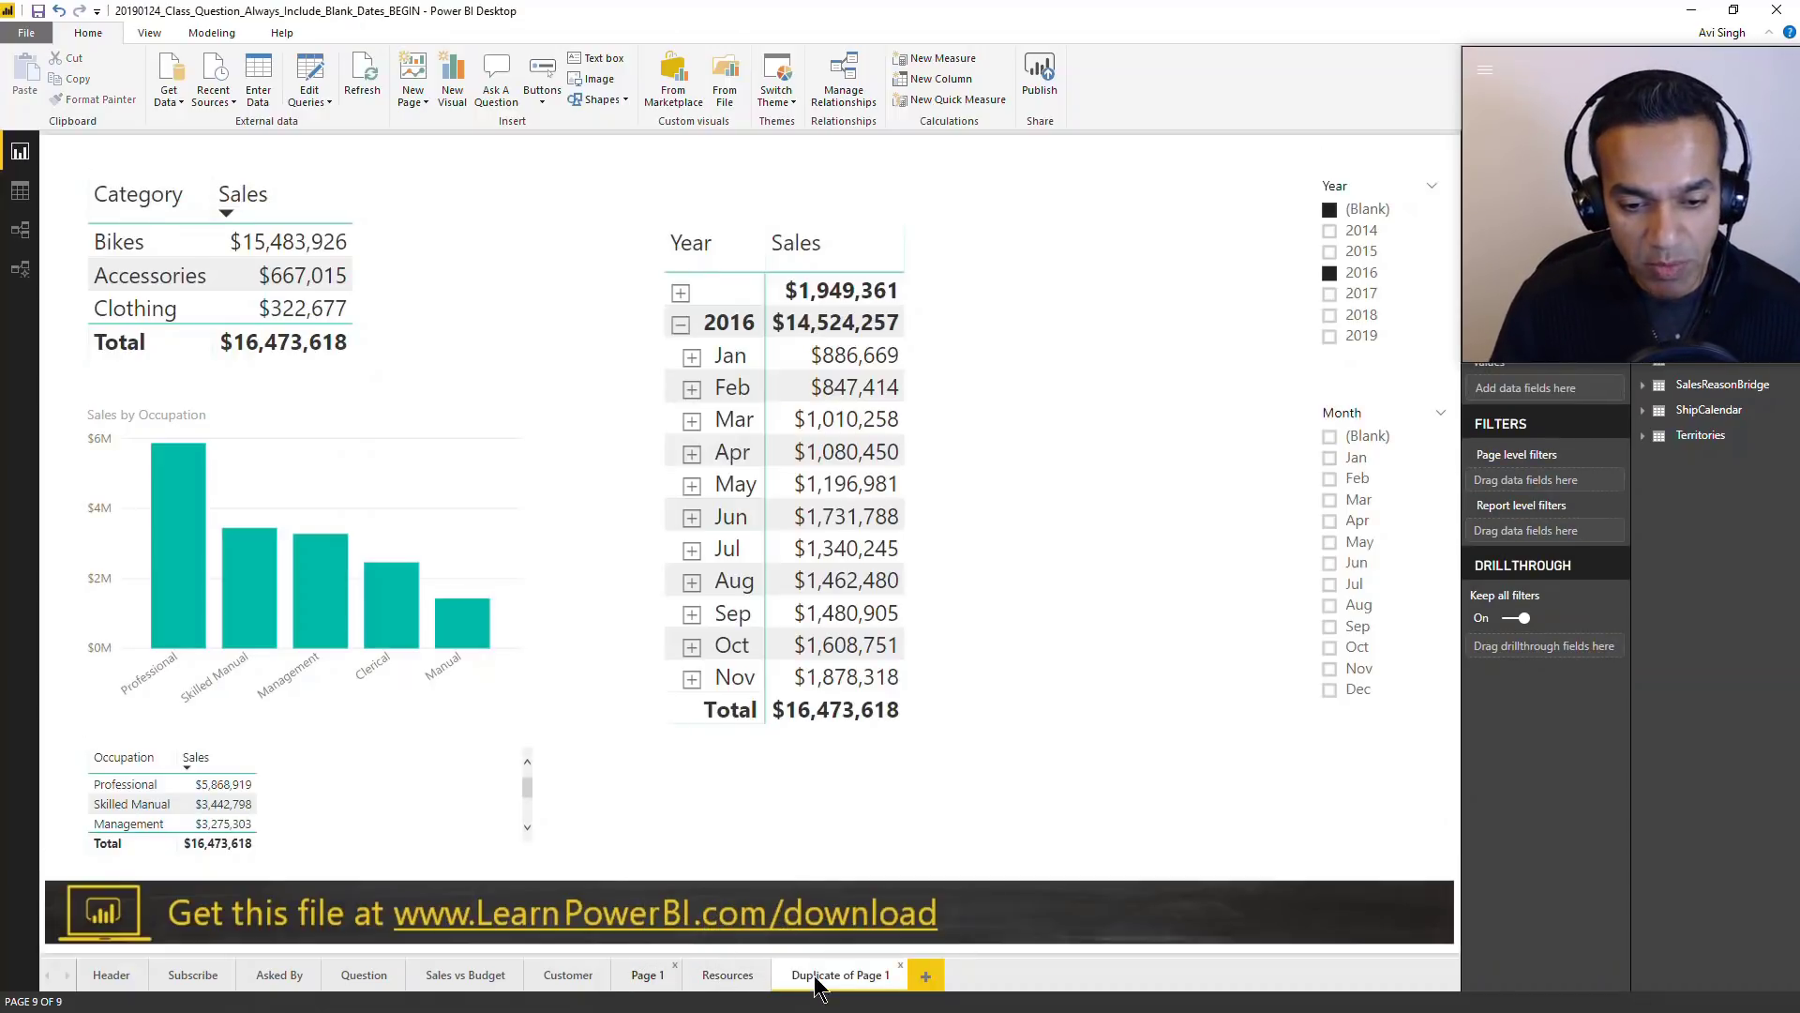
left_click_drag(842, 976, 755, 989)
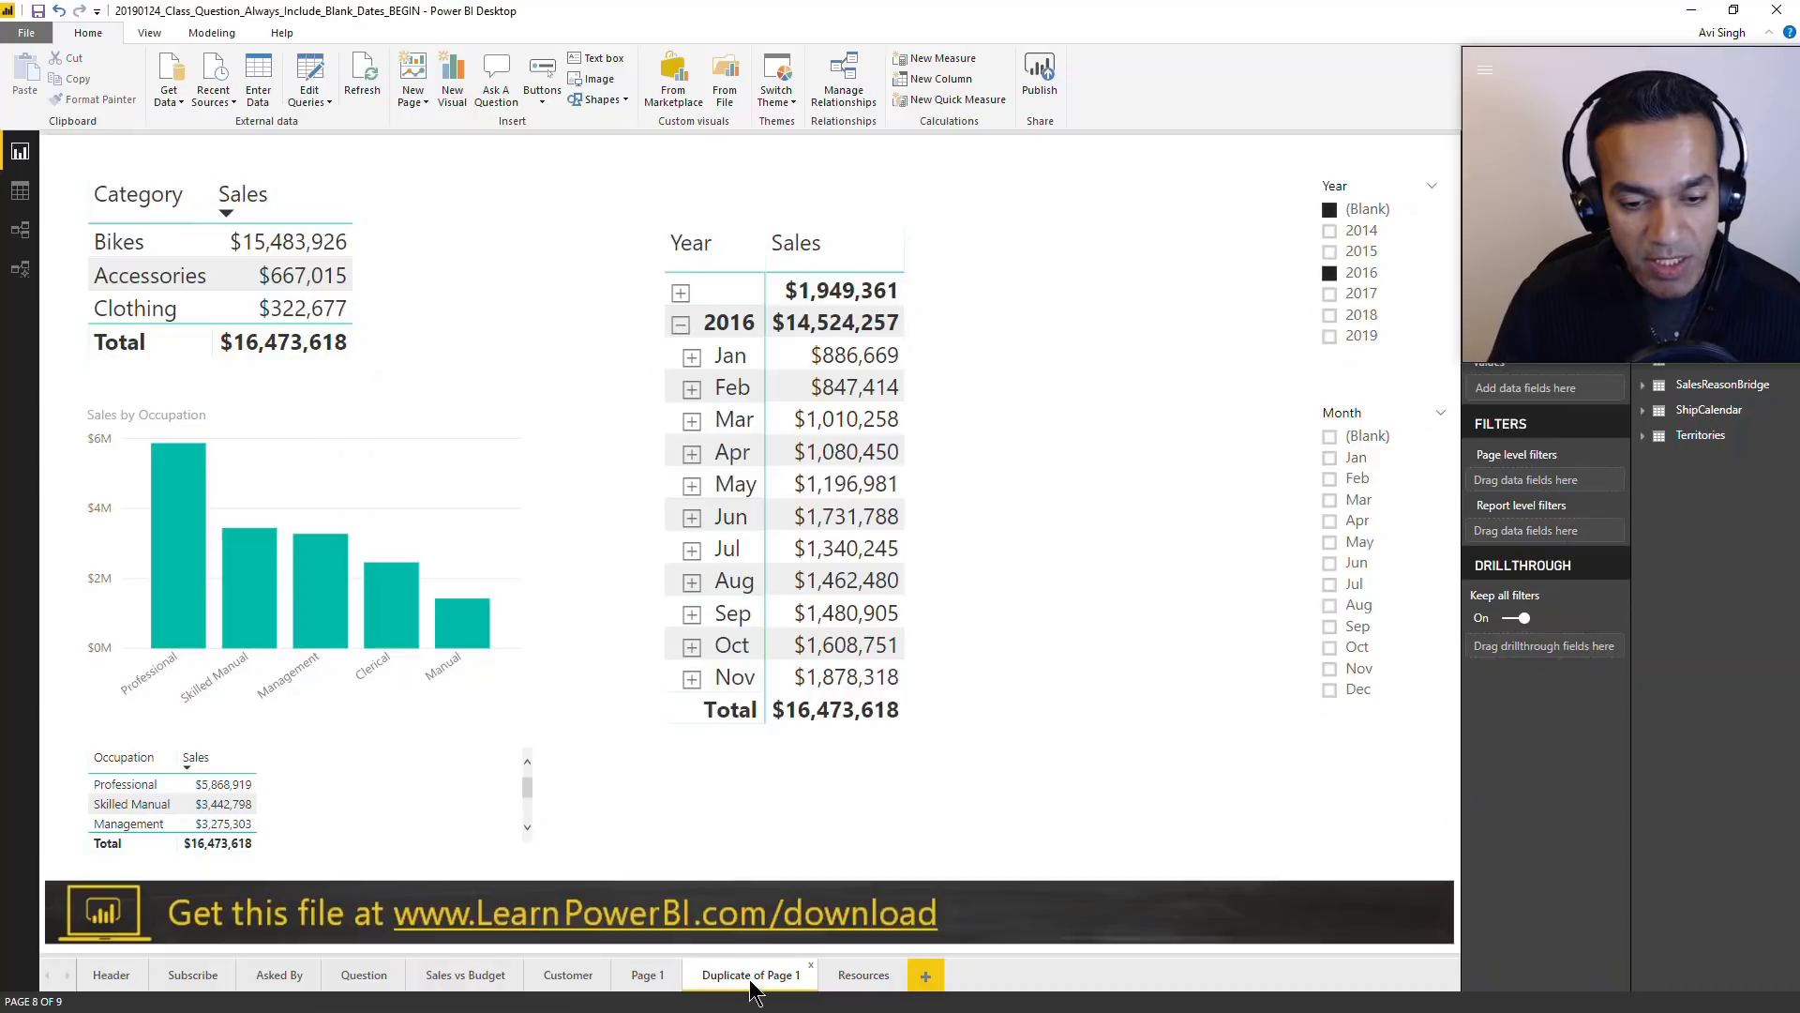
double_click(751, 979)
type("Fage 2")
key("Return")
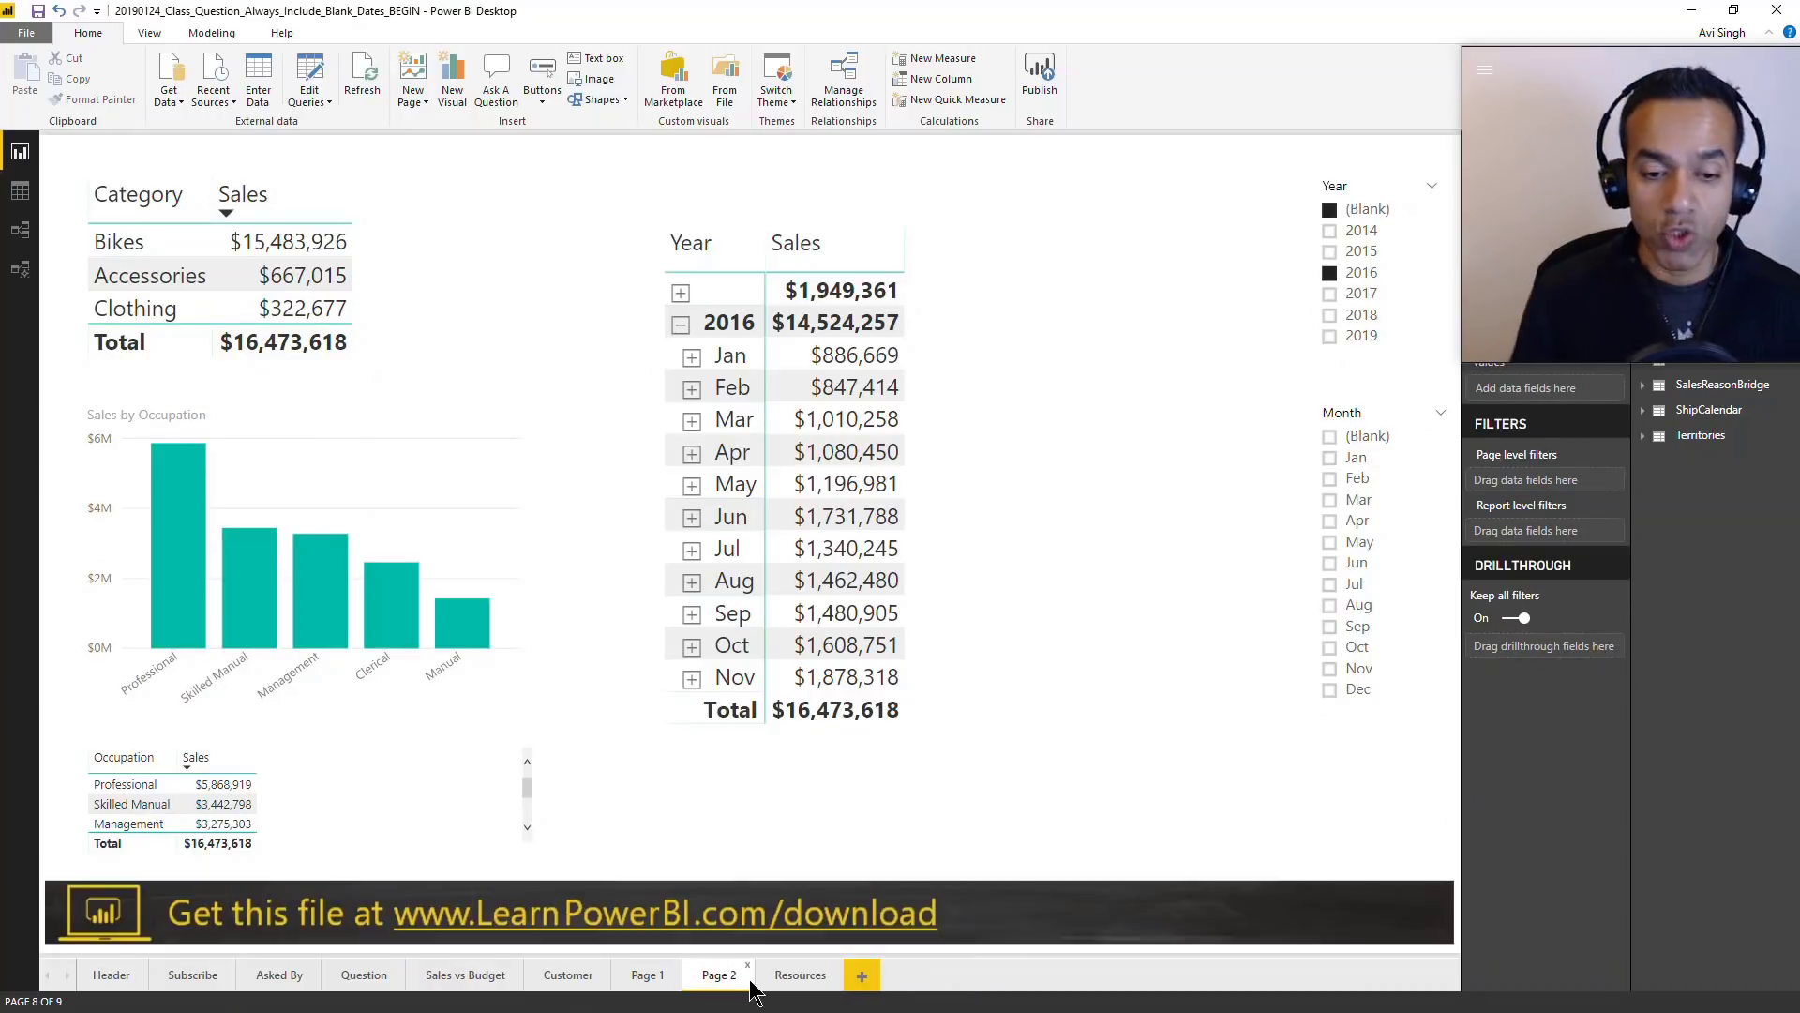
- Set Page 2's Year slicer to 2016 only and select the Year/Sales matrix
left_click(1330, 212)
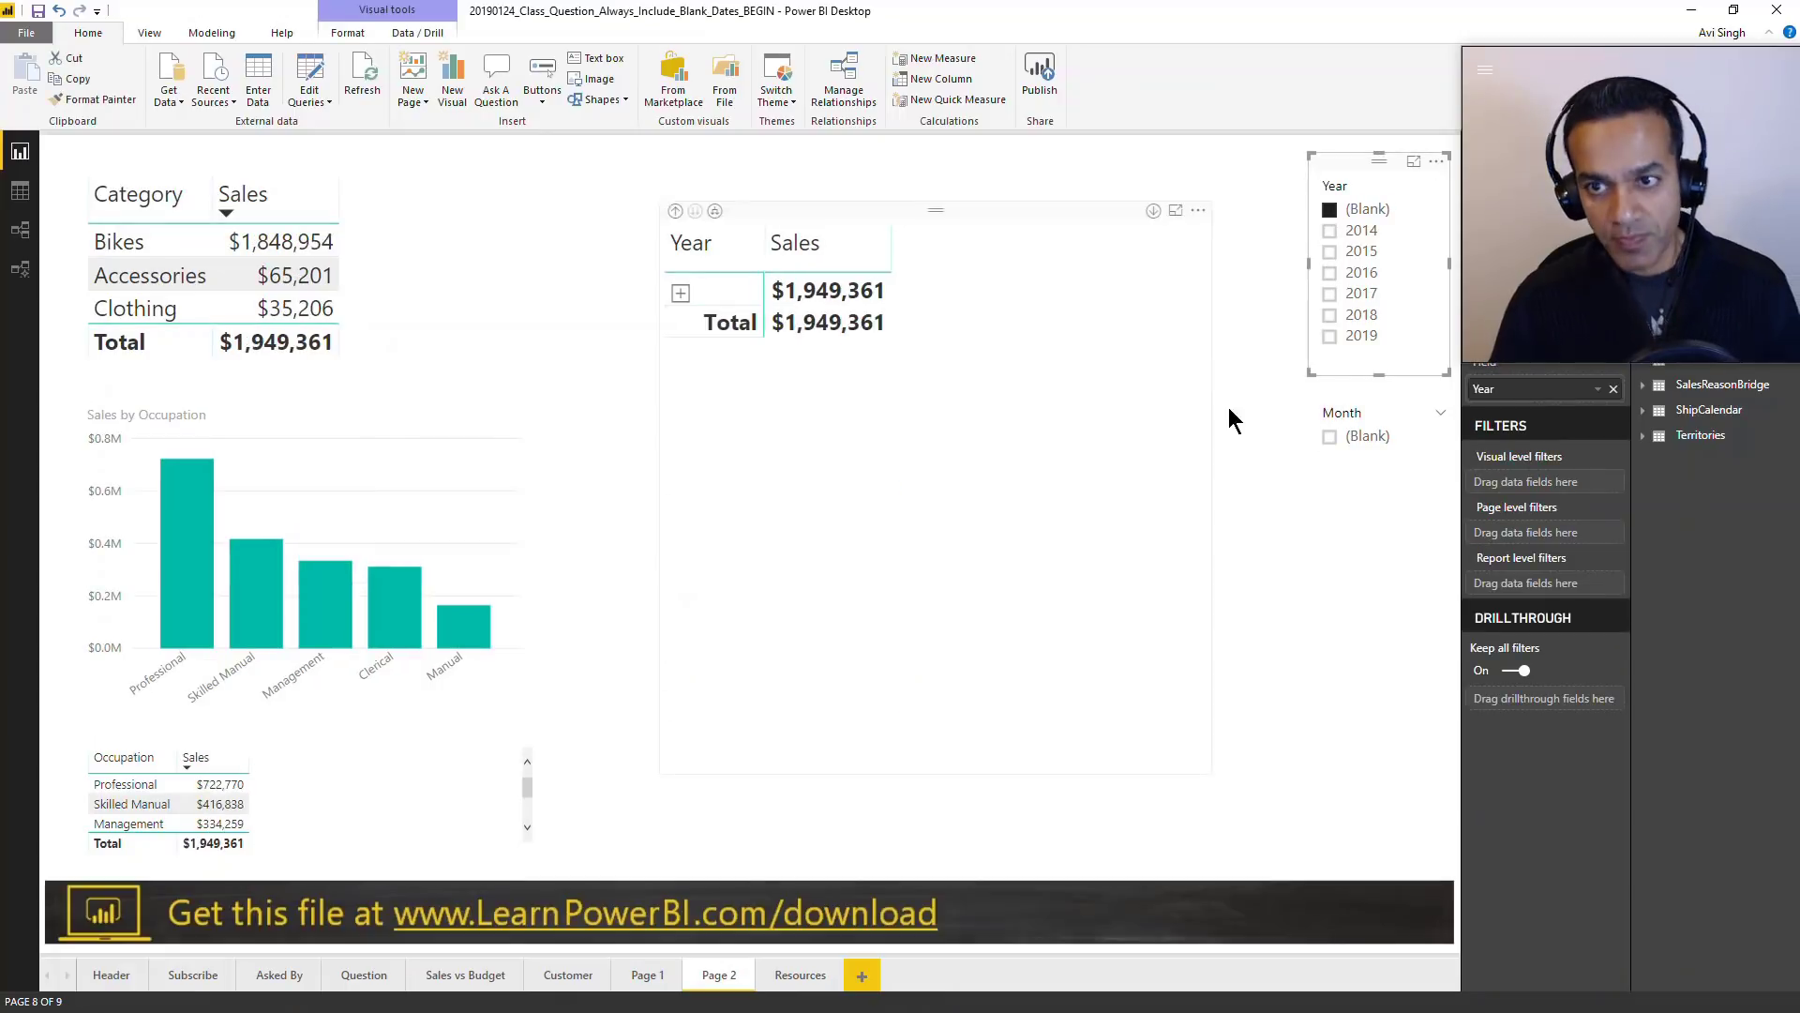
left_click(1348, 274)
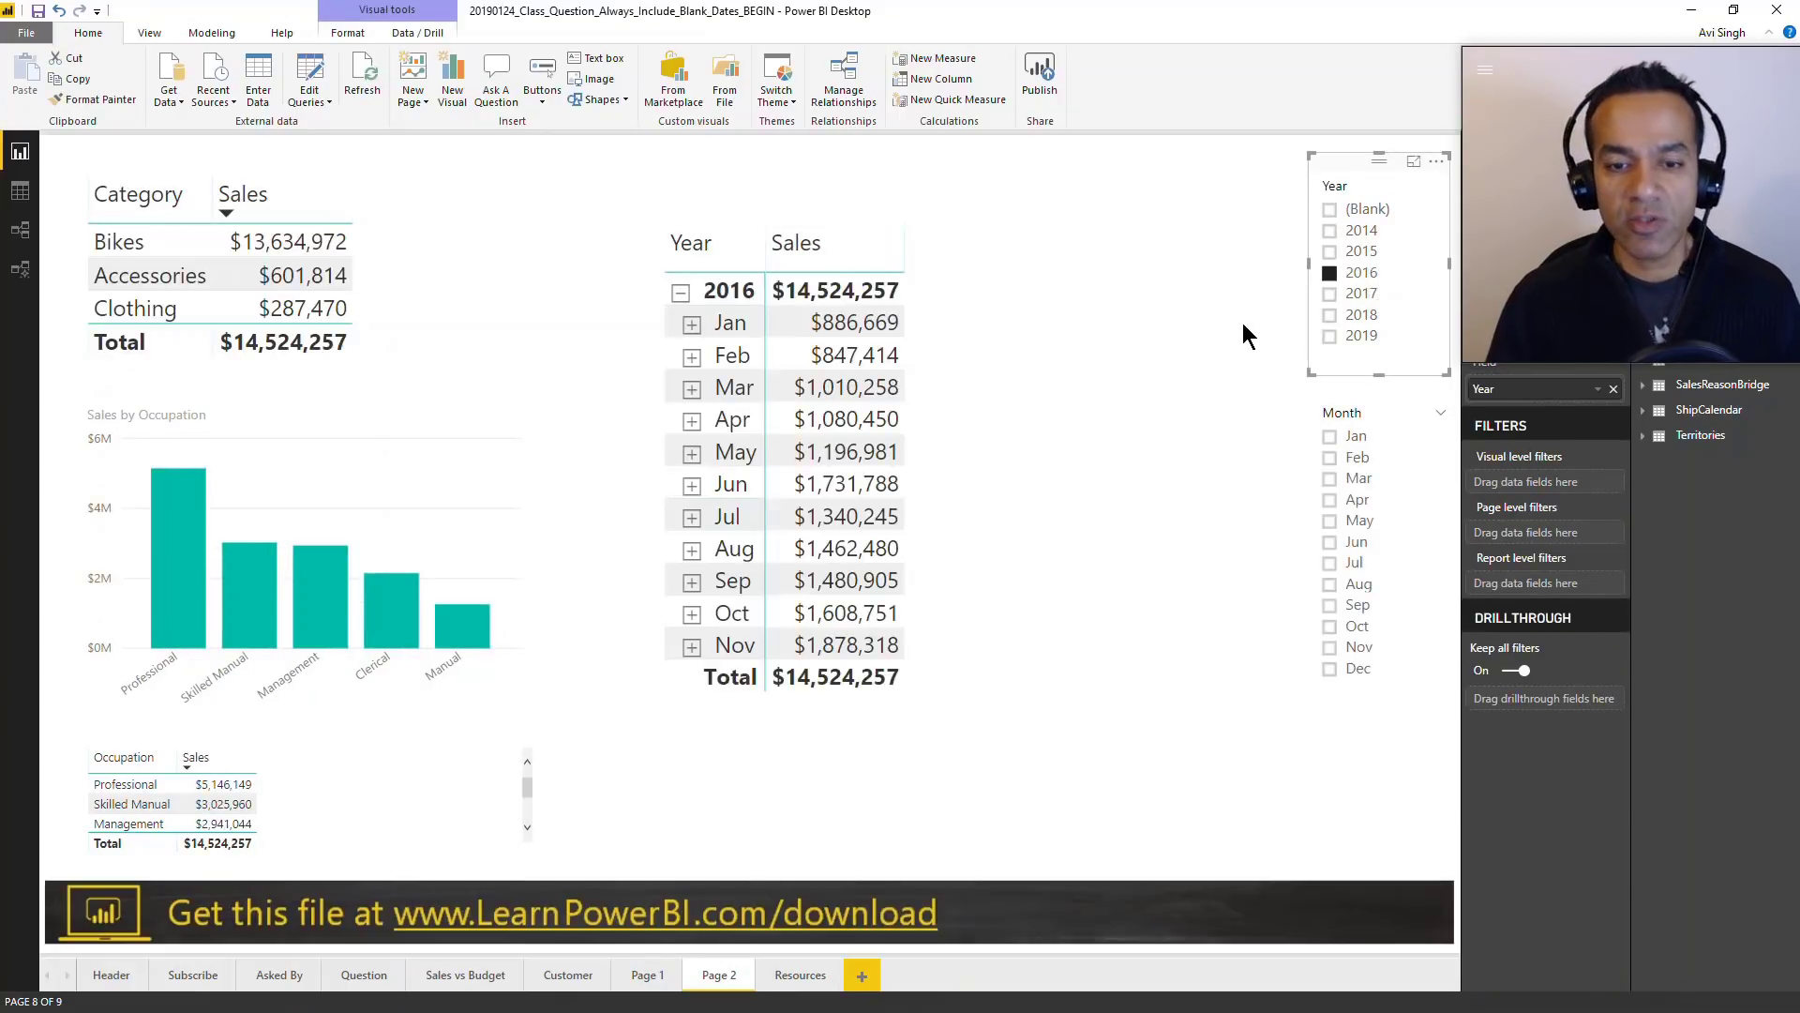
left_click(1036, 229)
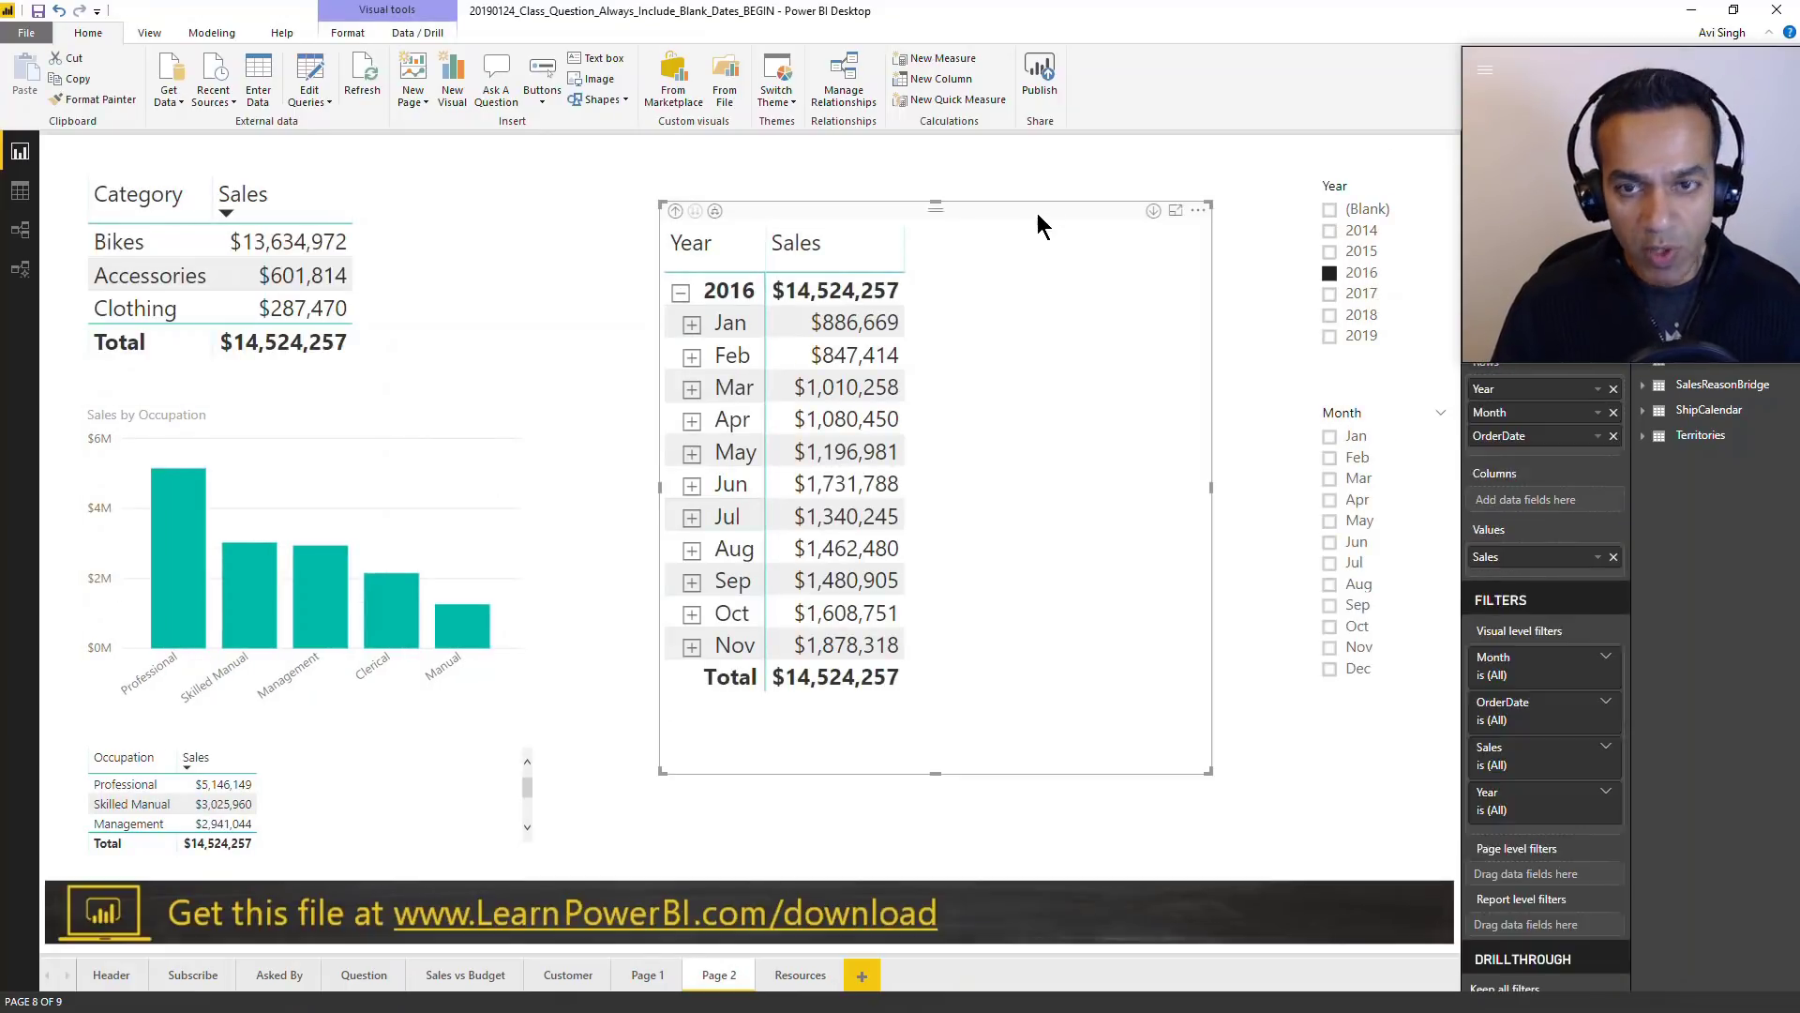
- Remove Year, Month and OrderDate from the matrix rows, leaving only the Sales total
left_click(645, 980)
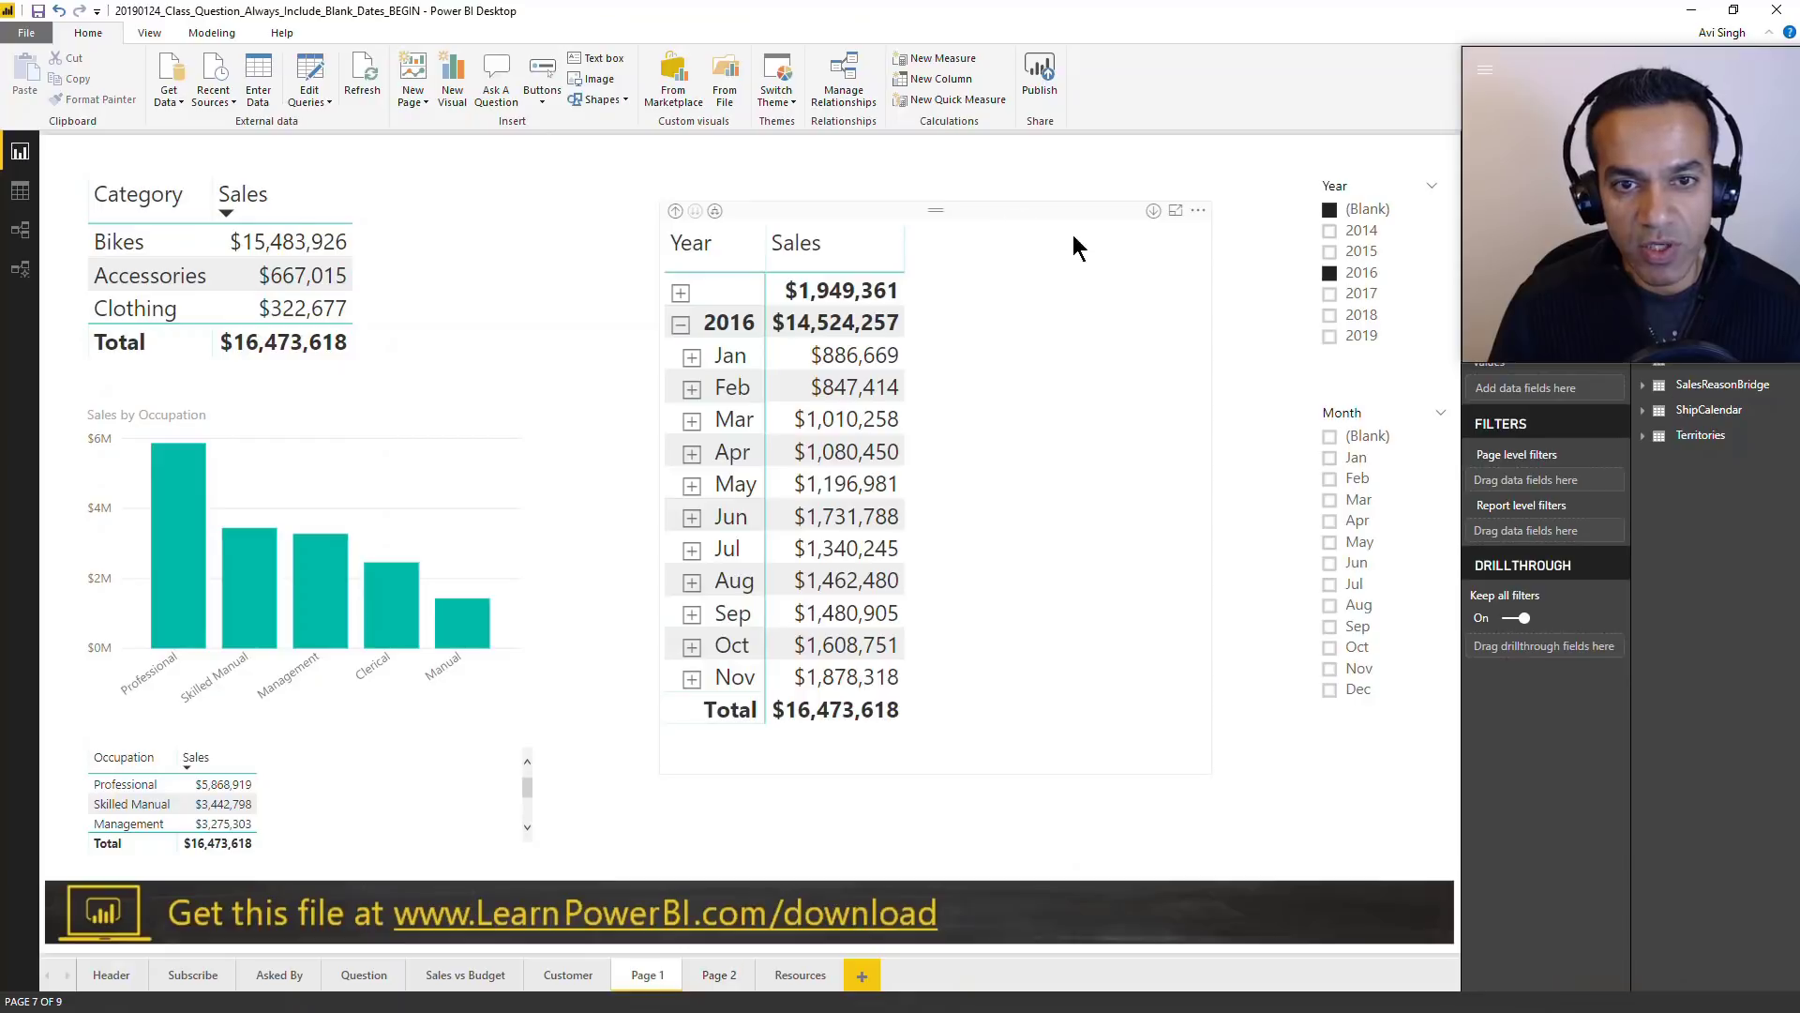
left_click(1076, 246)
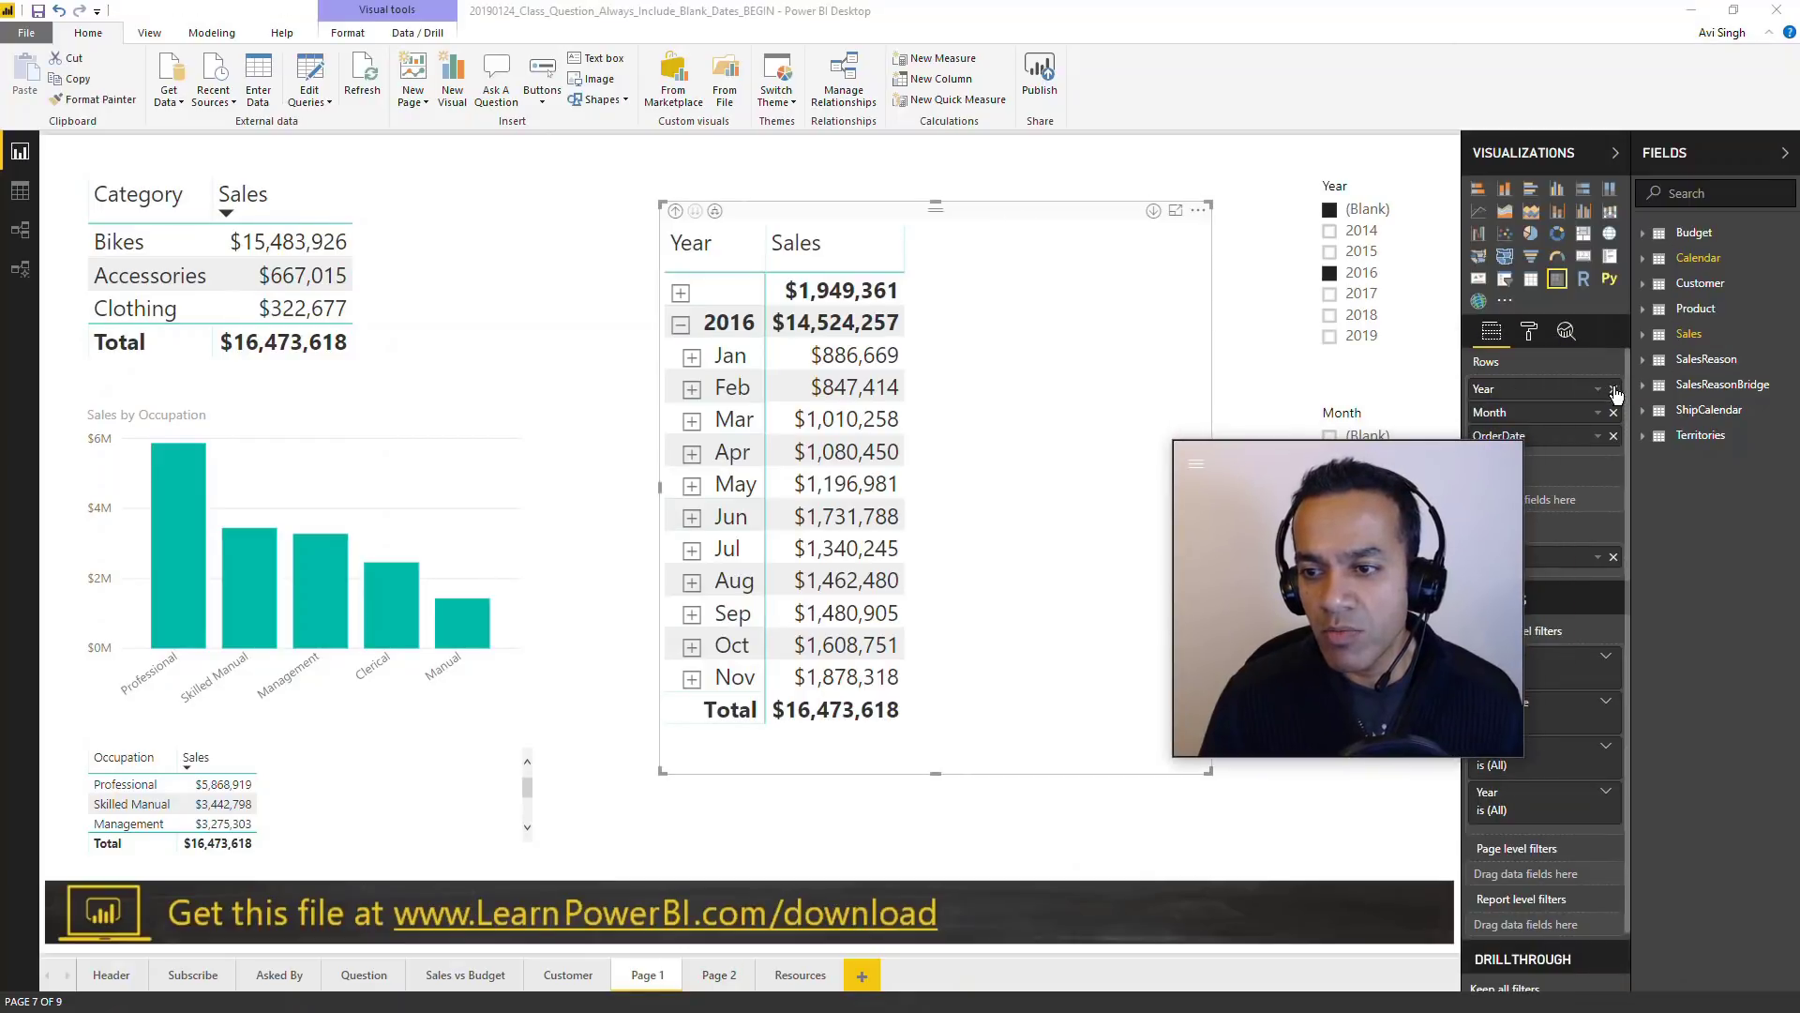
left_click(1614, 389)
left_click(1613, 389)
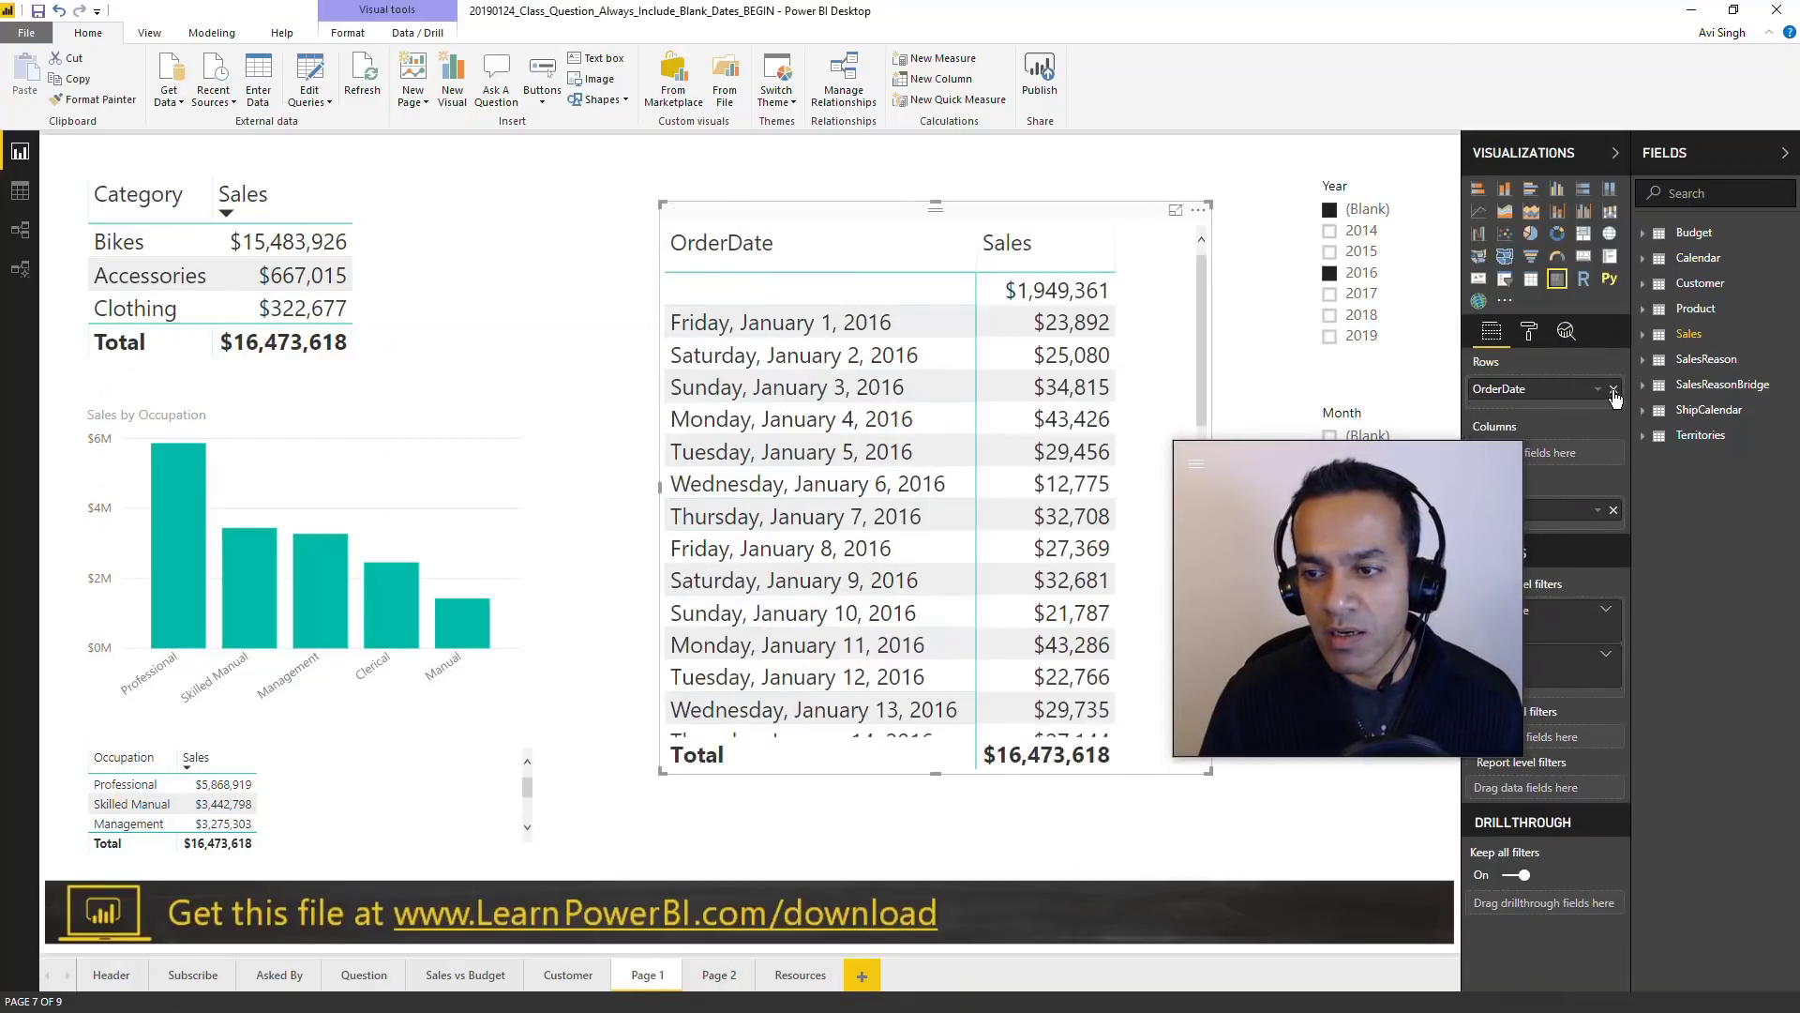
left_click(1613, 389)
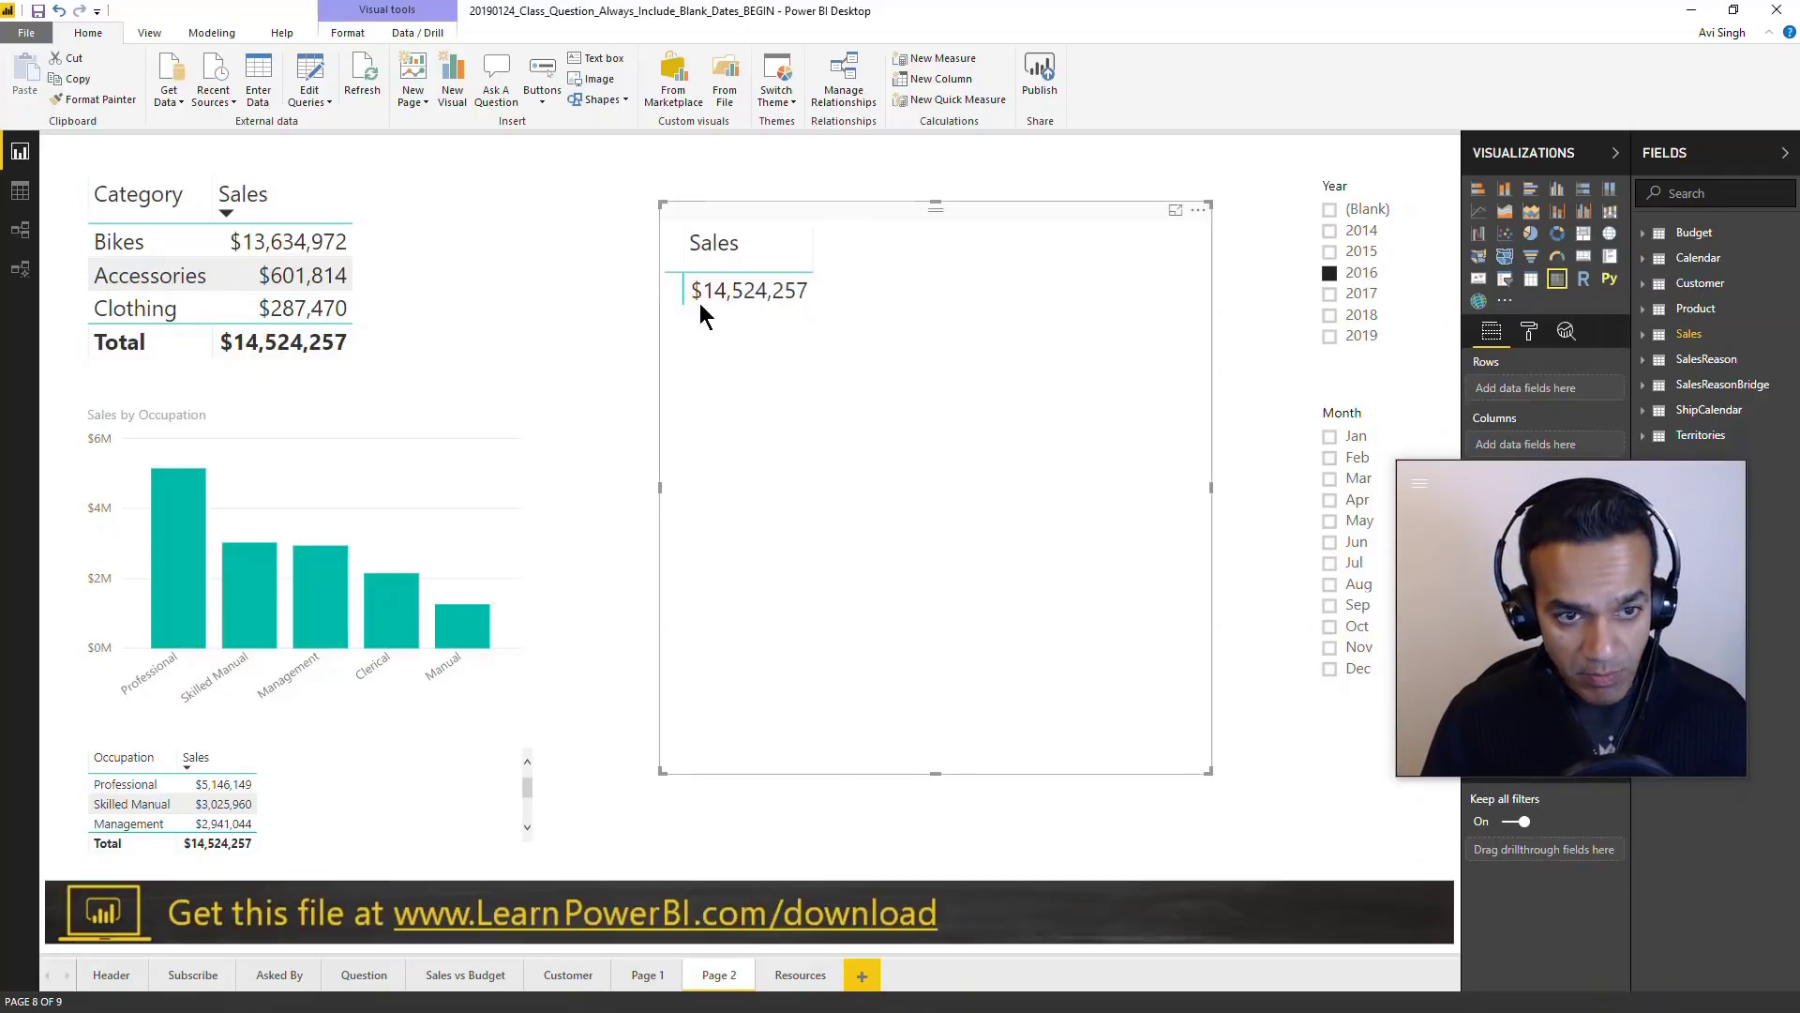
- Compare Page 1 with Page 2's single $14,524,257 Sales value and select that visual
left_click(640, 977)
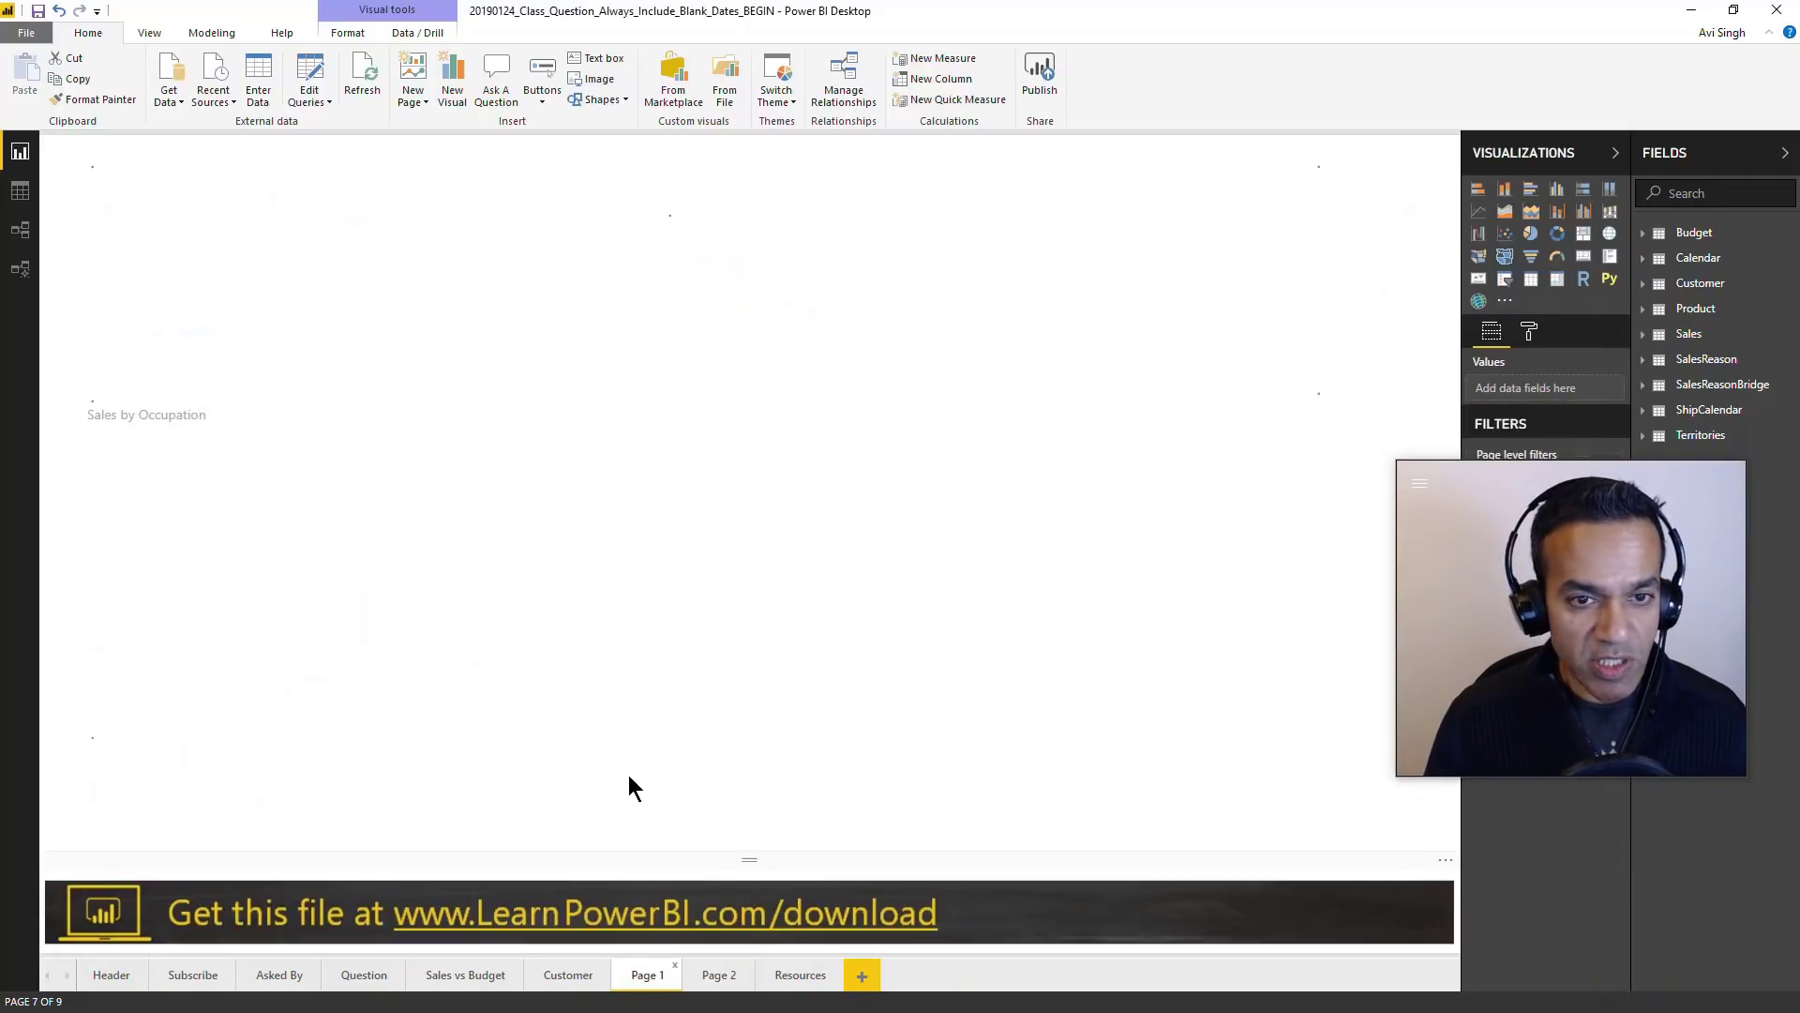
left_click(720, 980)
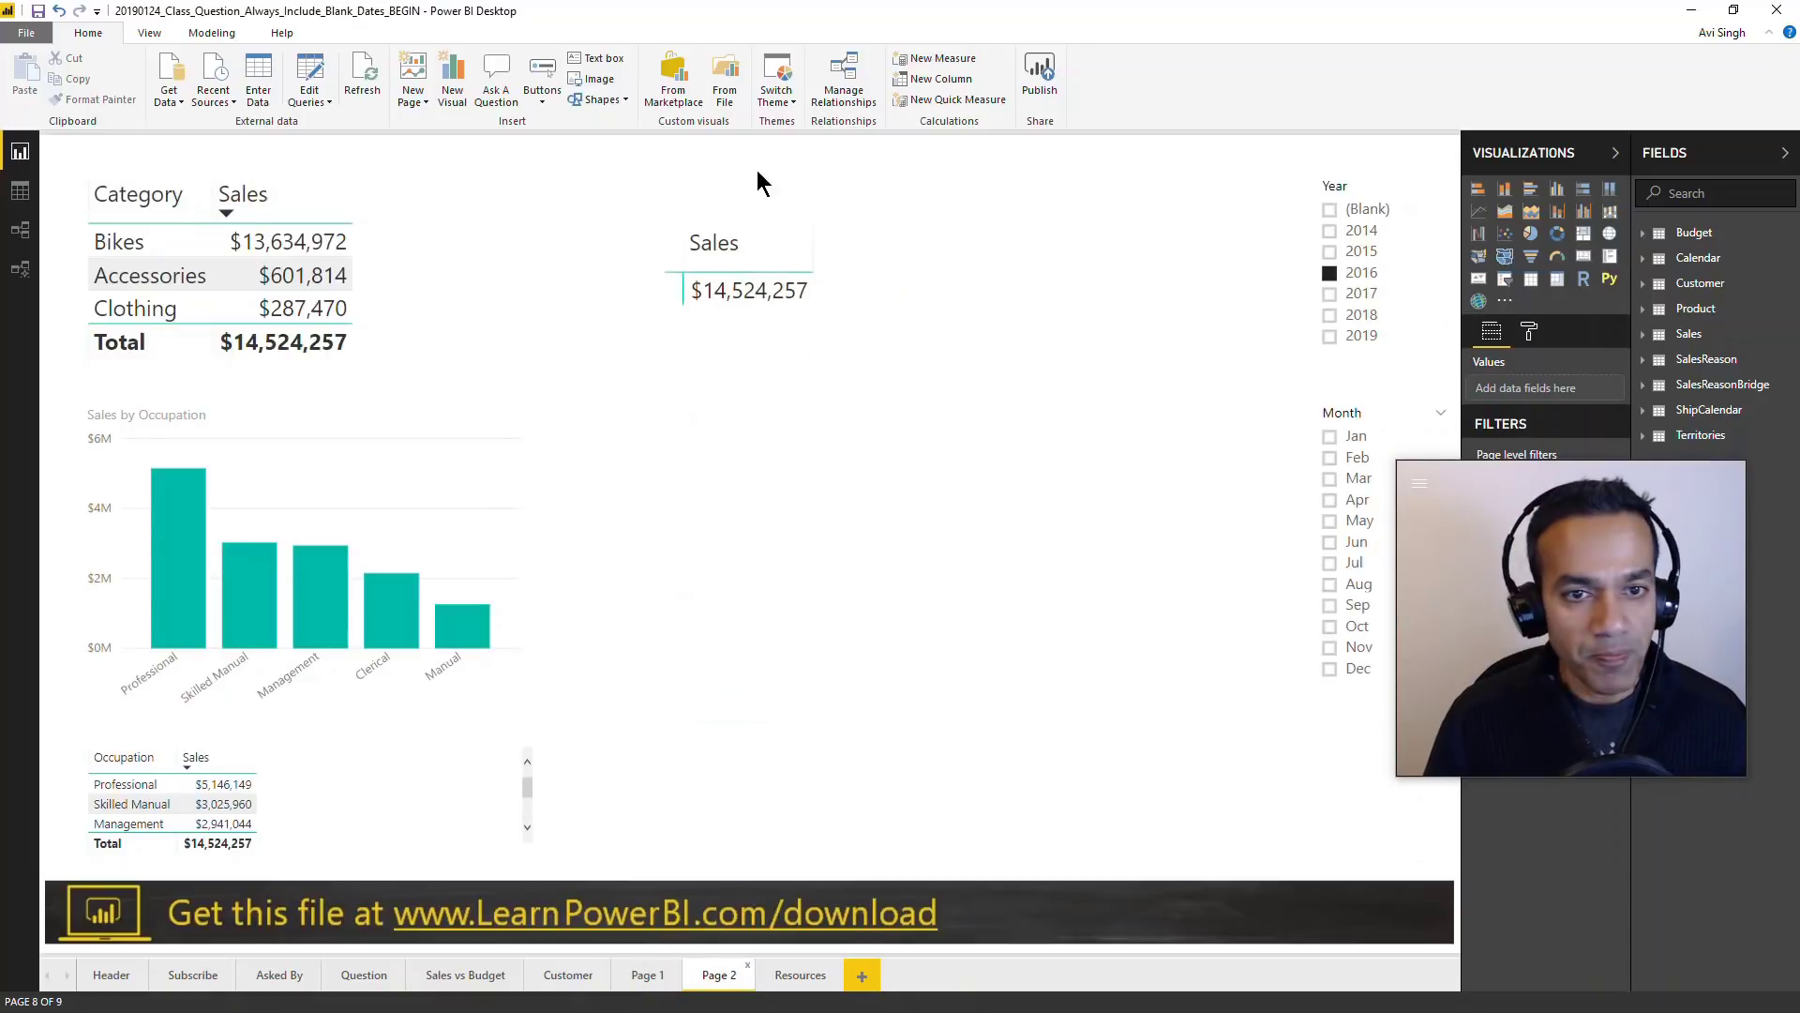
left_click(900, 239)
left_click(211, 33)
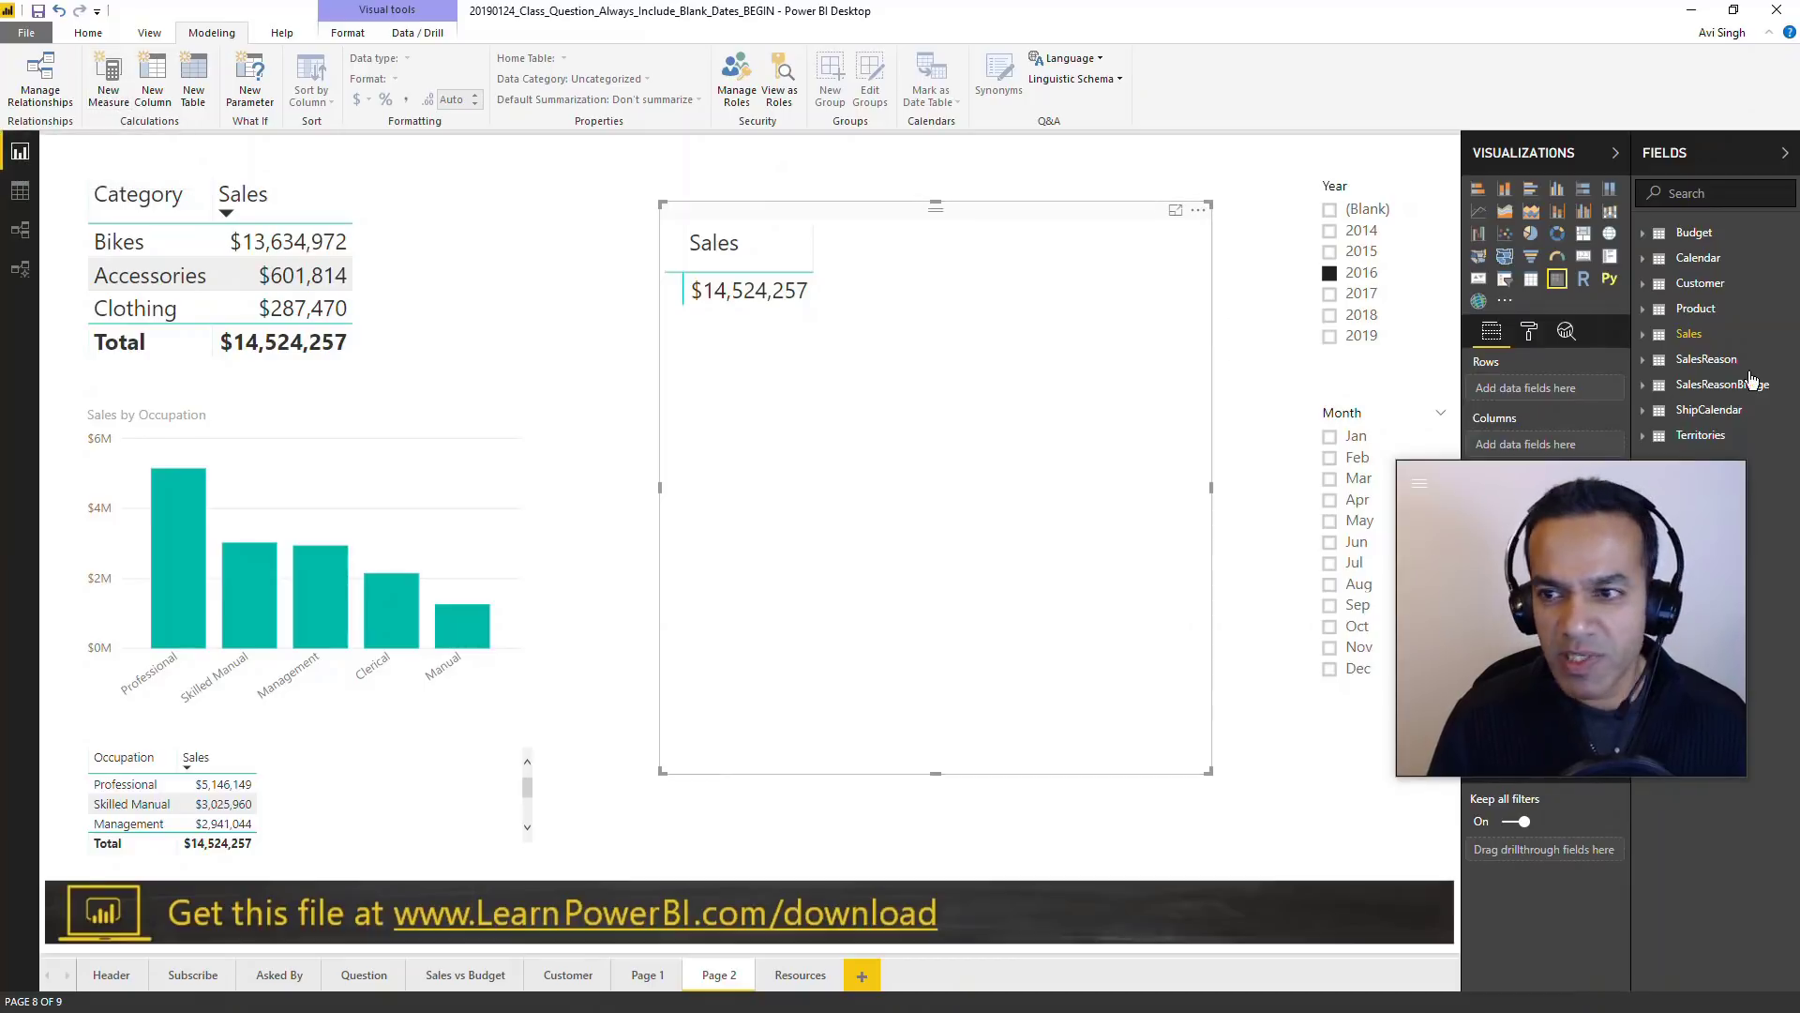
- Create measure Sales (always include blank dates) WIP = CALCULATE([Sales], 'Calendar'[Date] = BLANK())
left_click(108, 84)
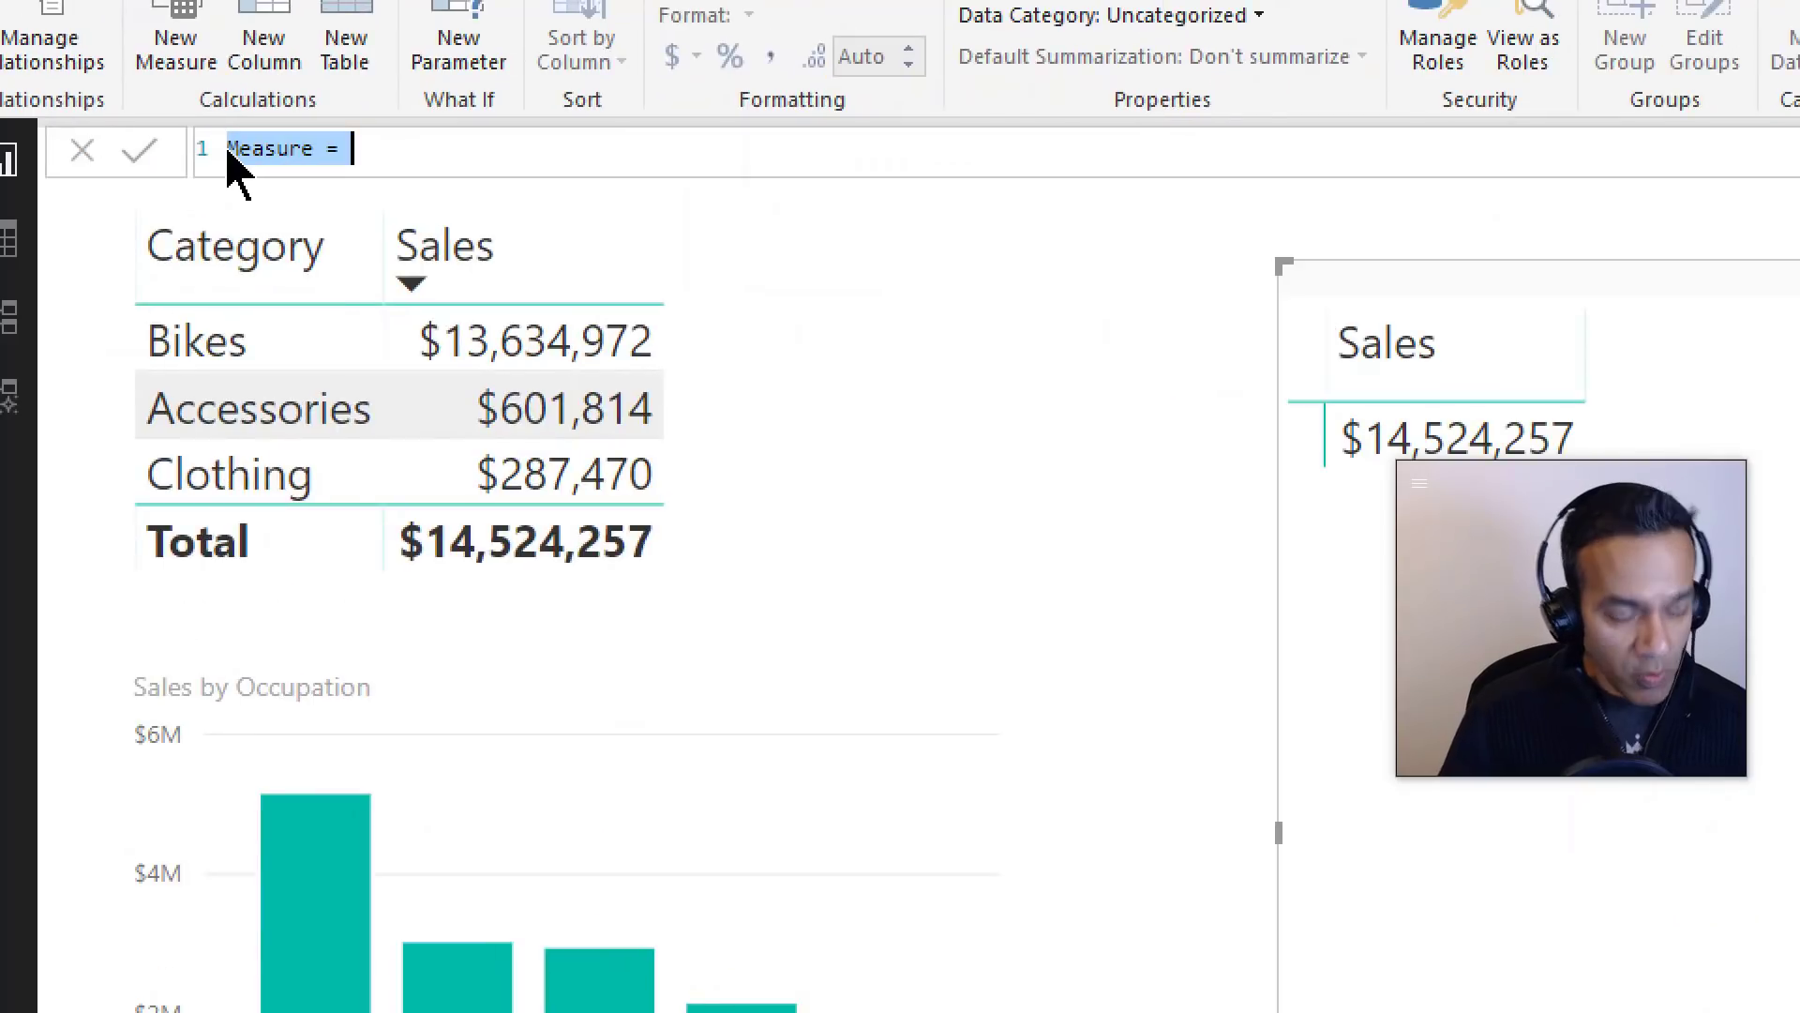
type("Sales")
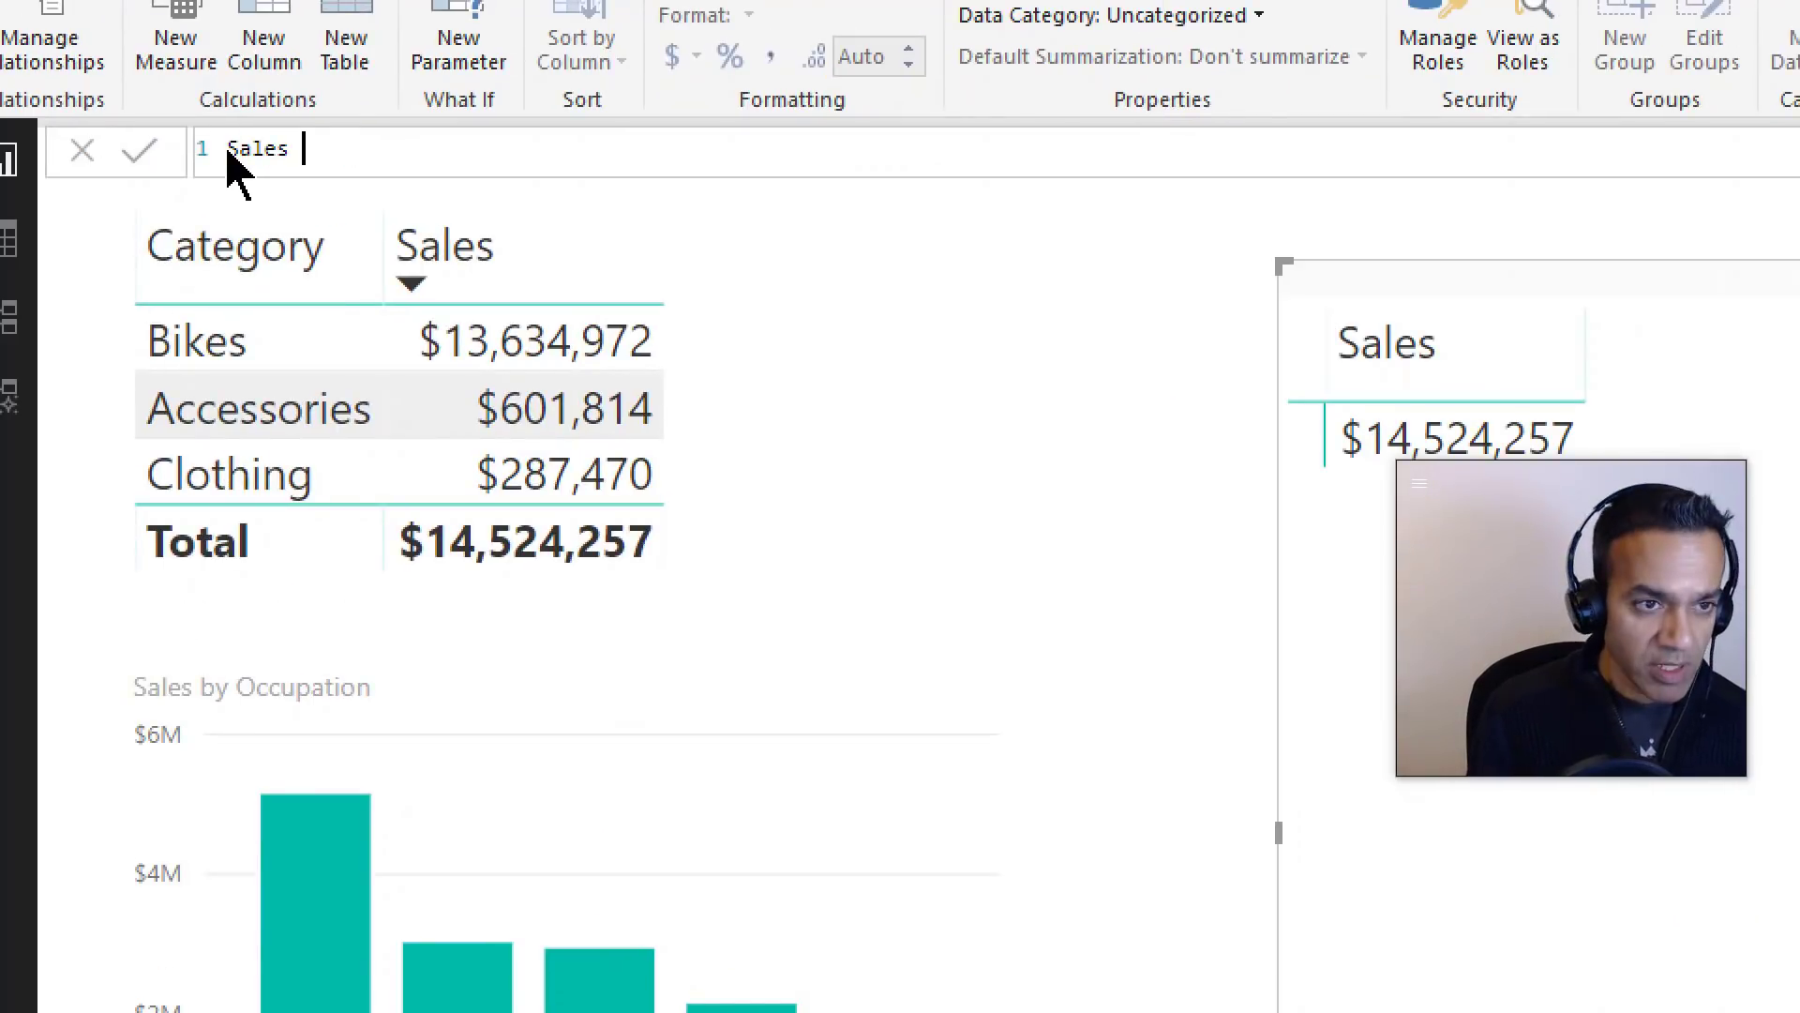
type("(always inclu")
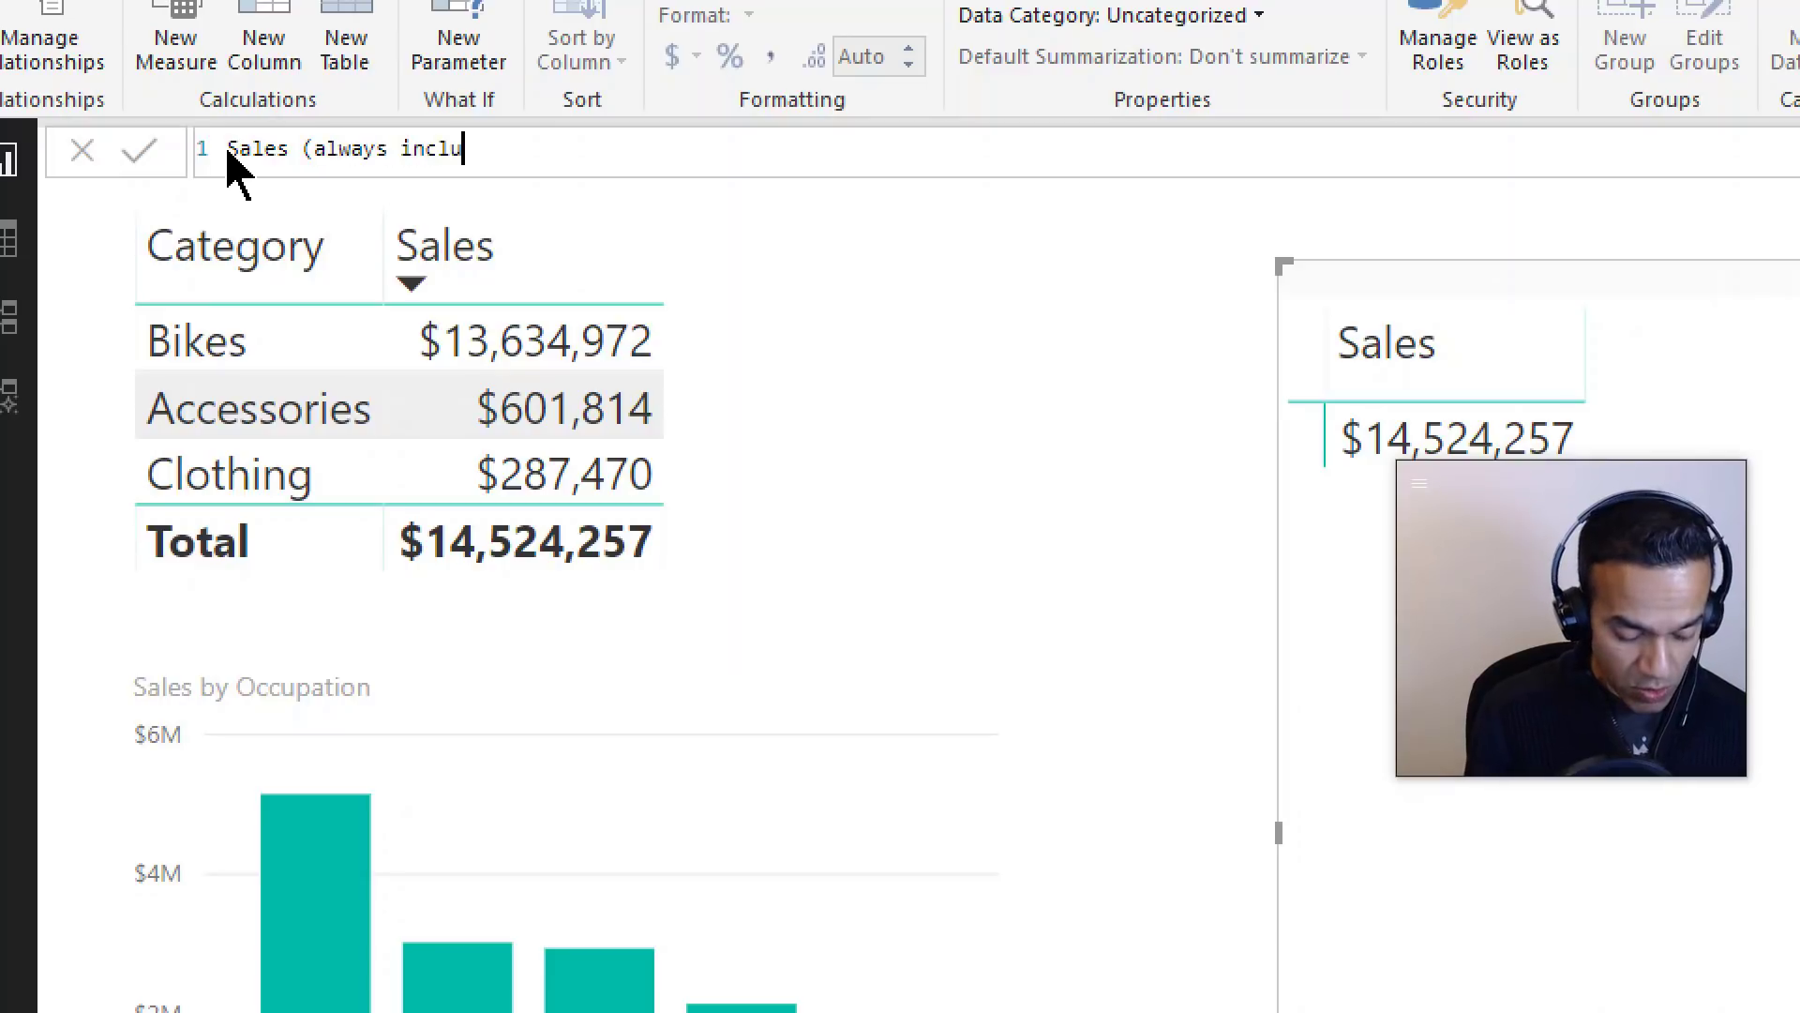
type("de blank dates")
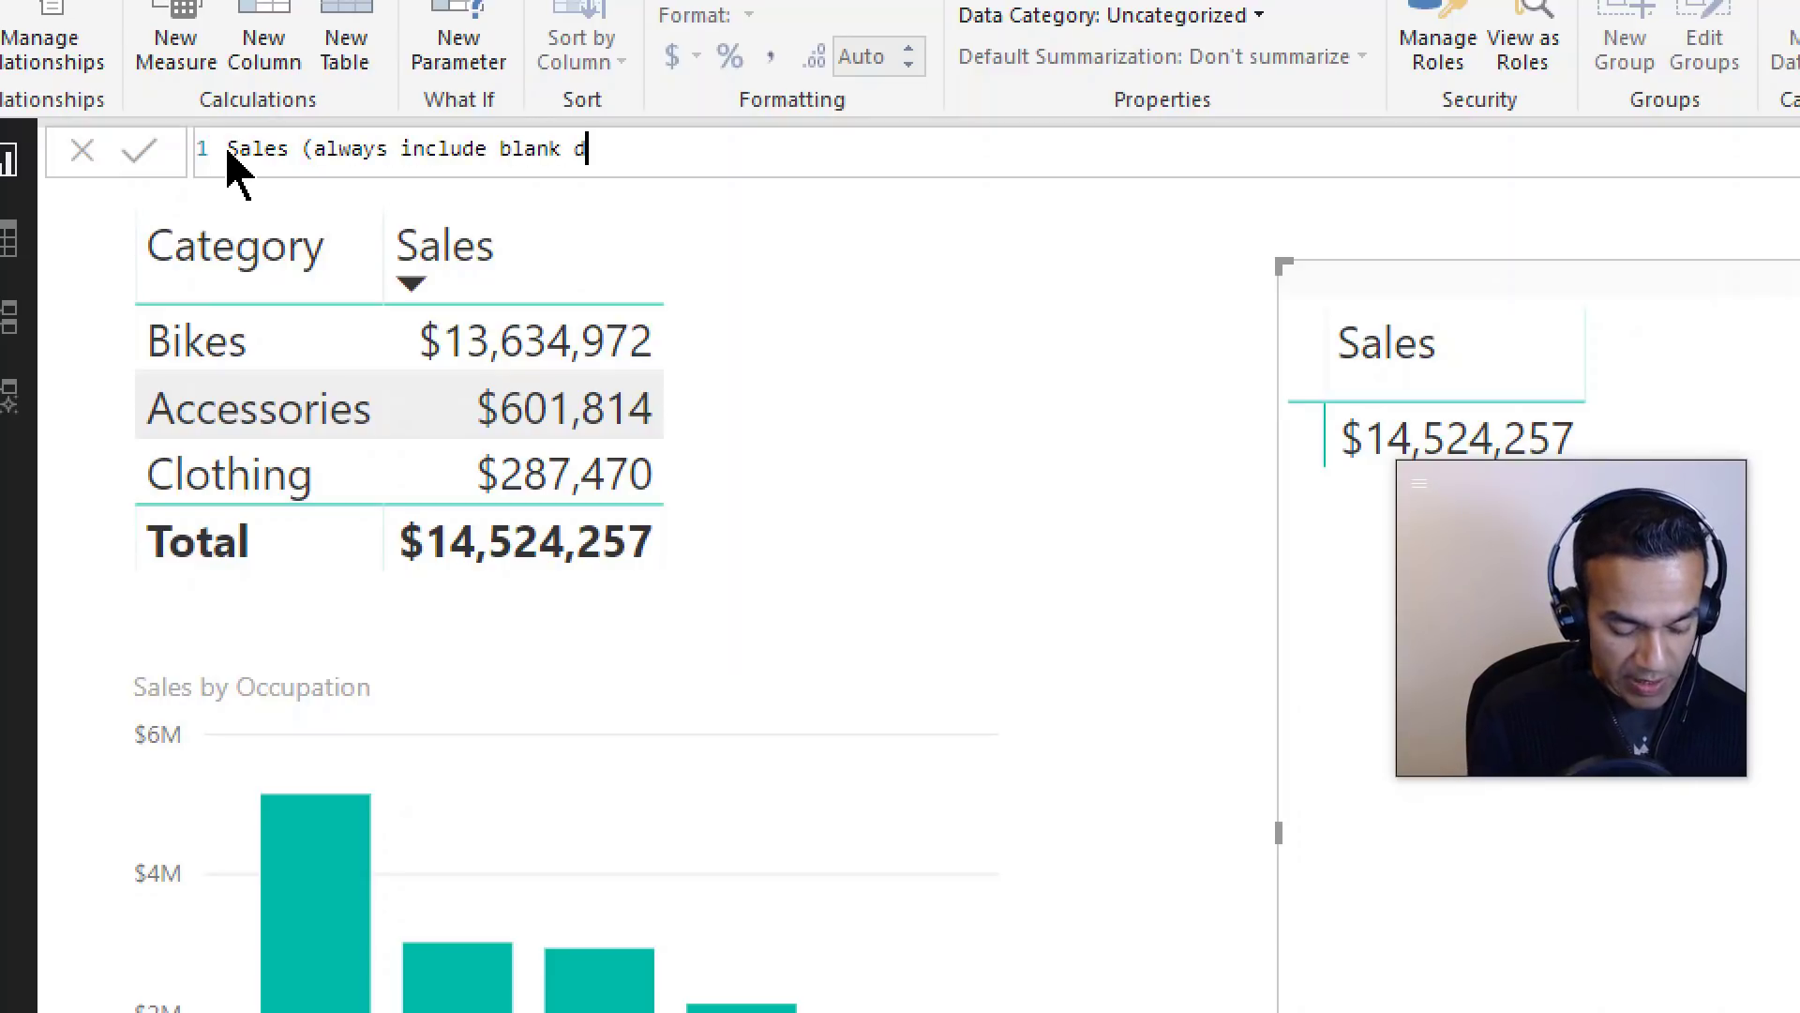
type(" ) WIP =")
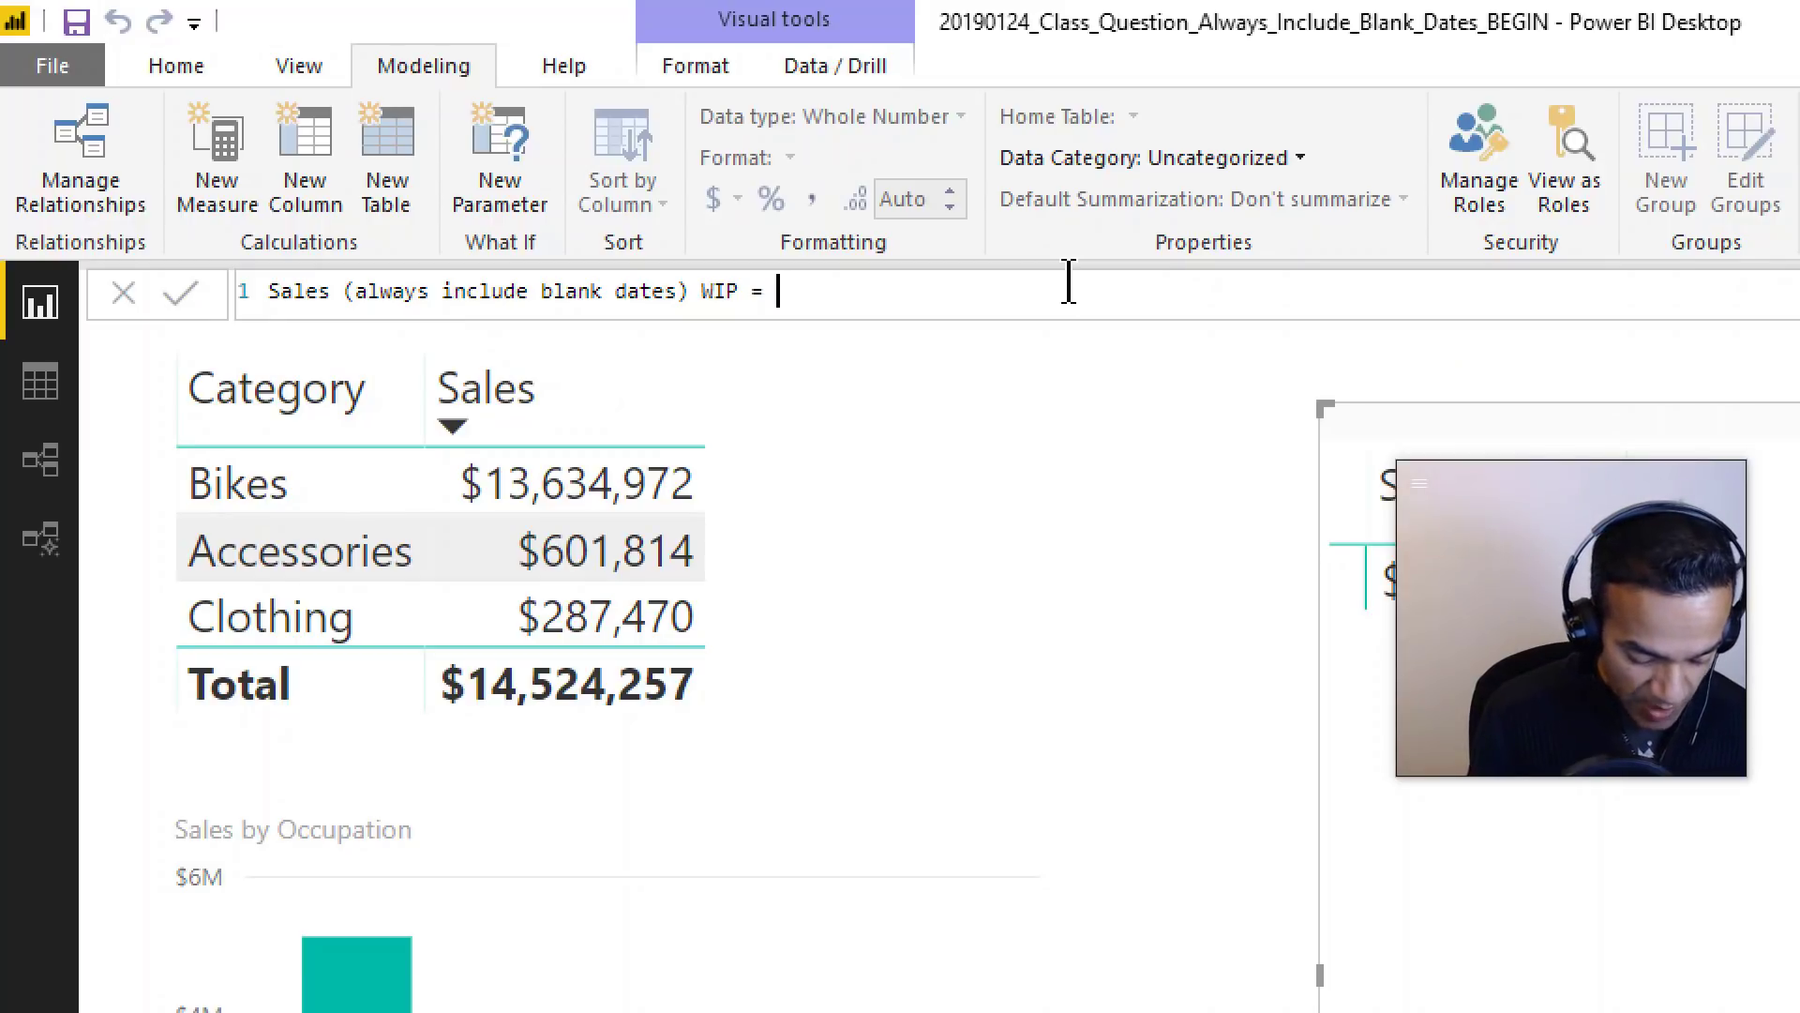
type(" CAL")
key("Tab")
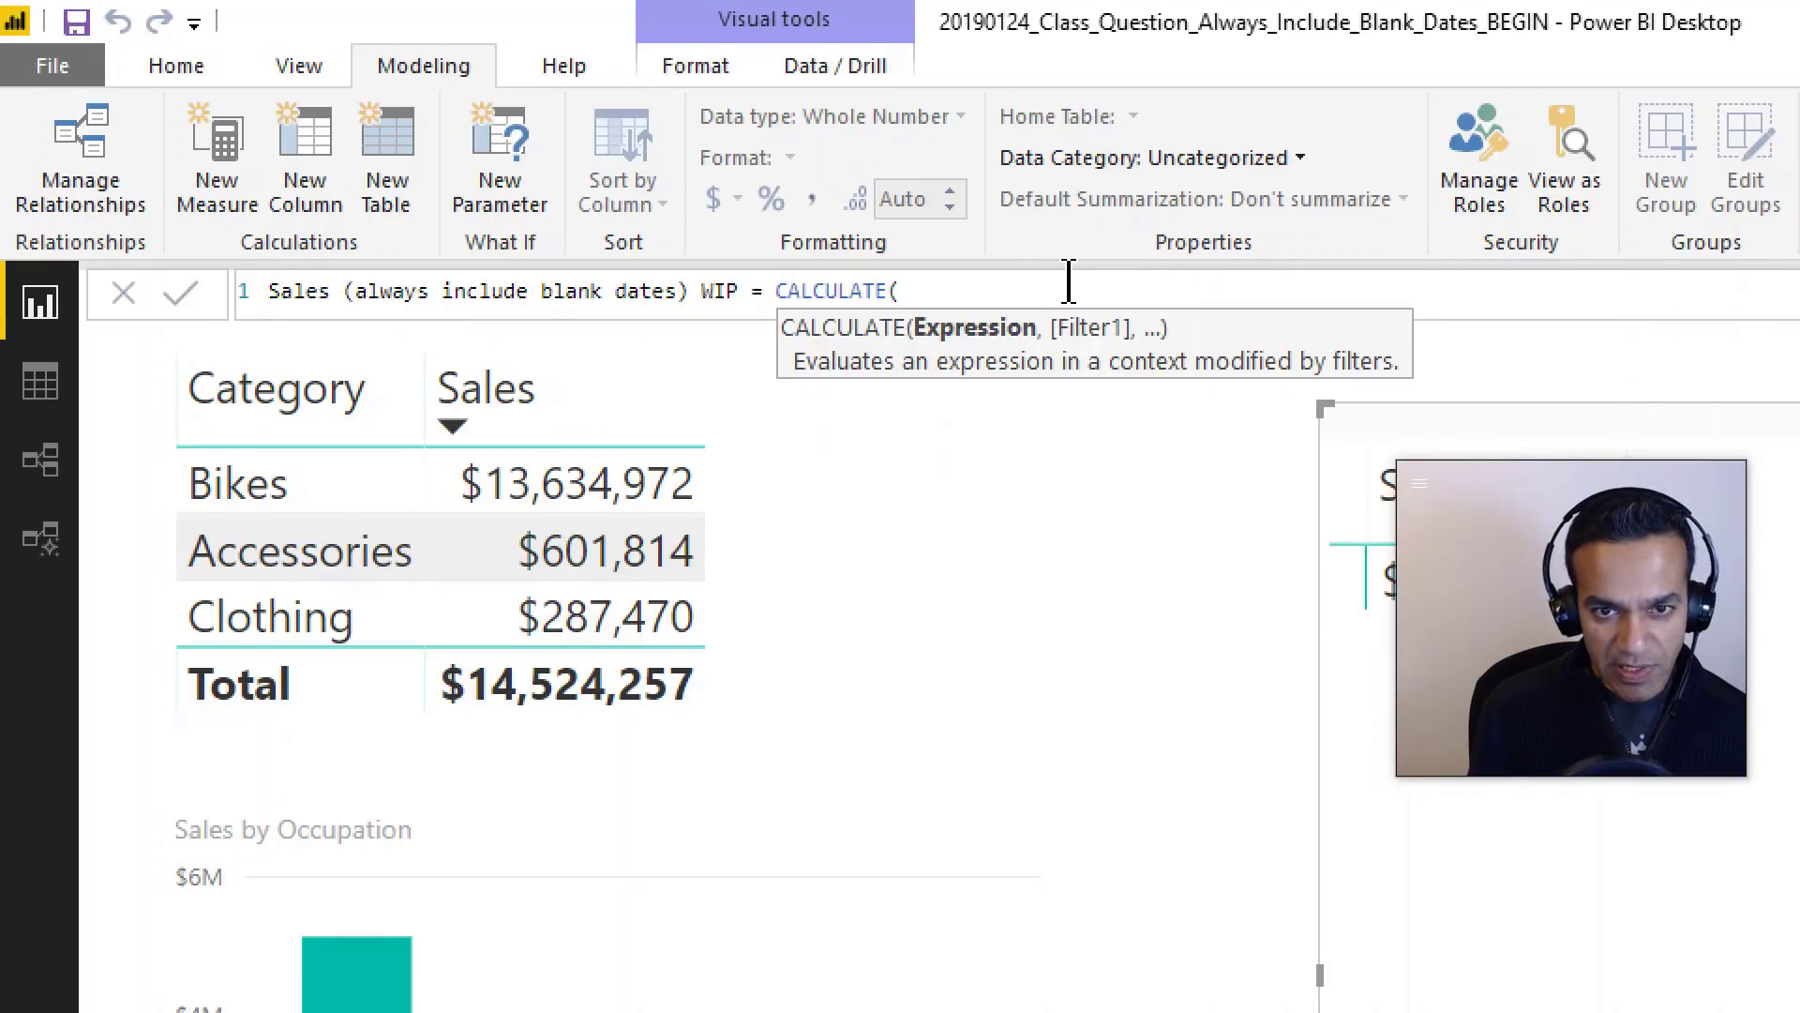
type("[Sal")
key("Tab")
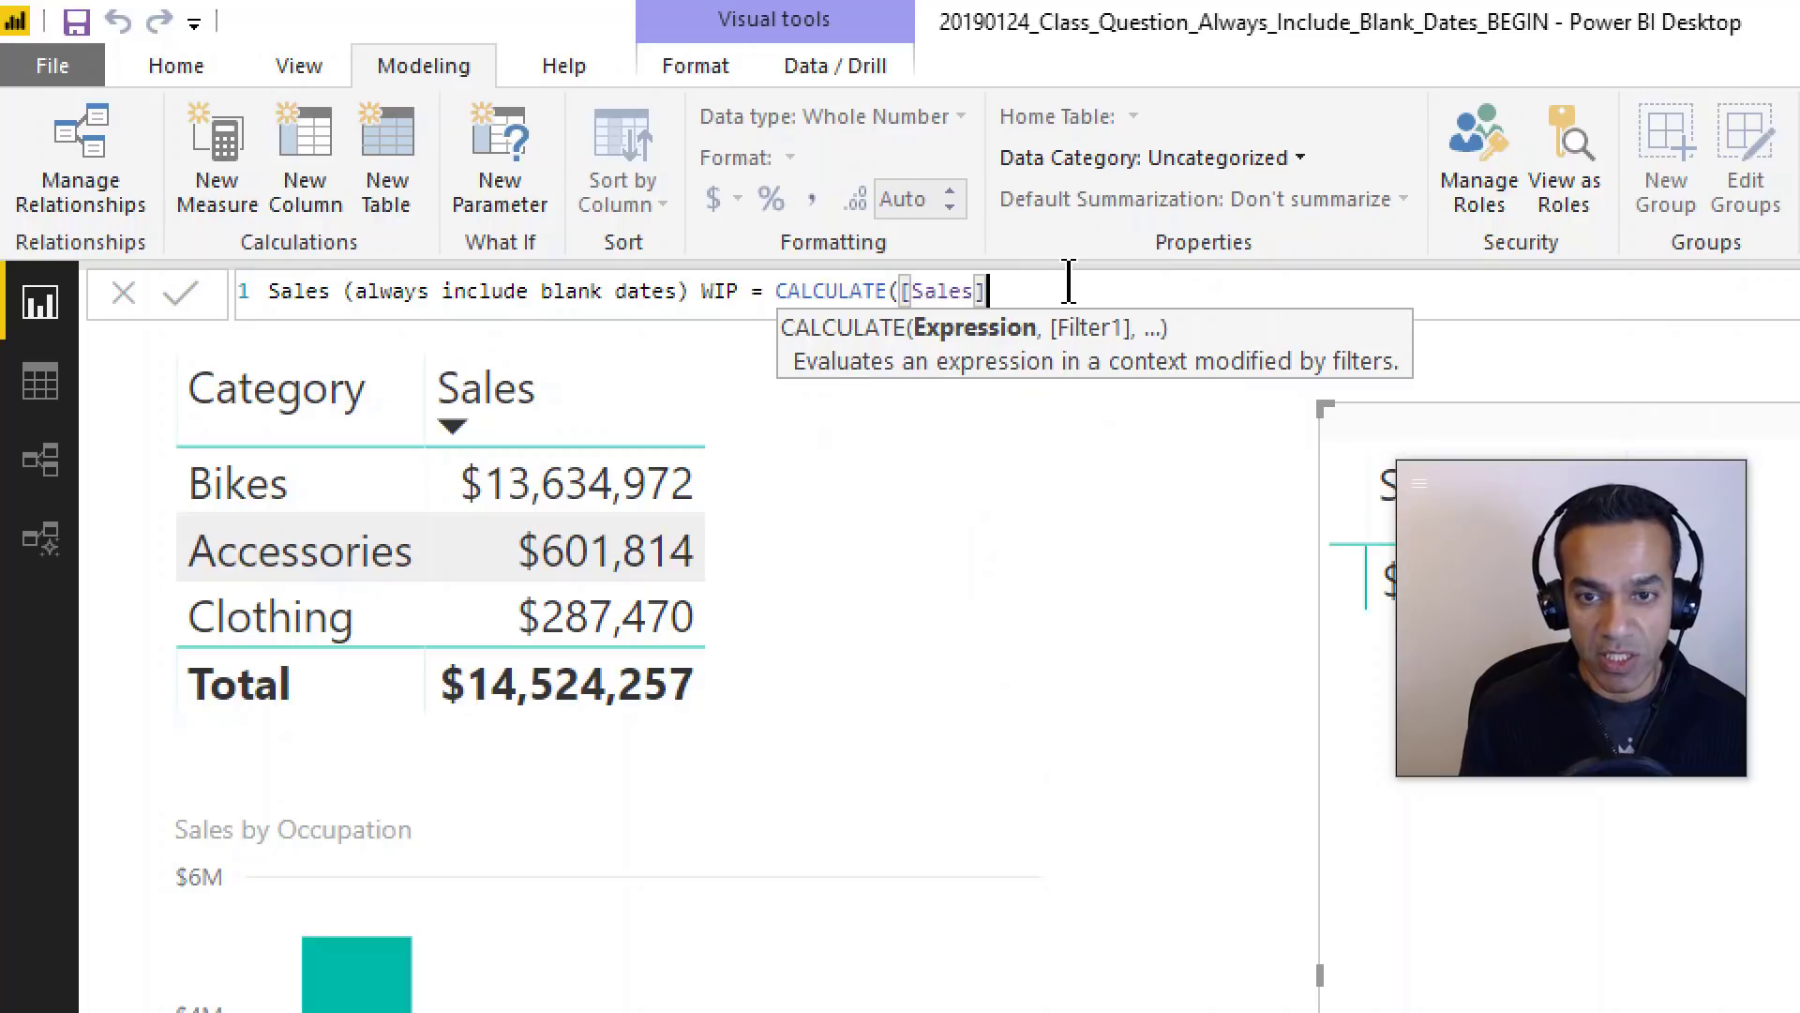
type(", ")
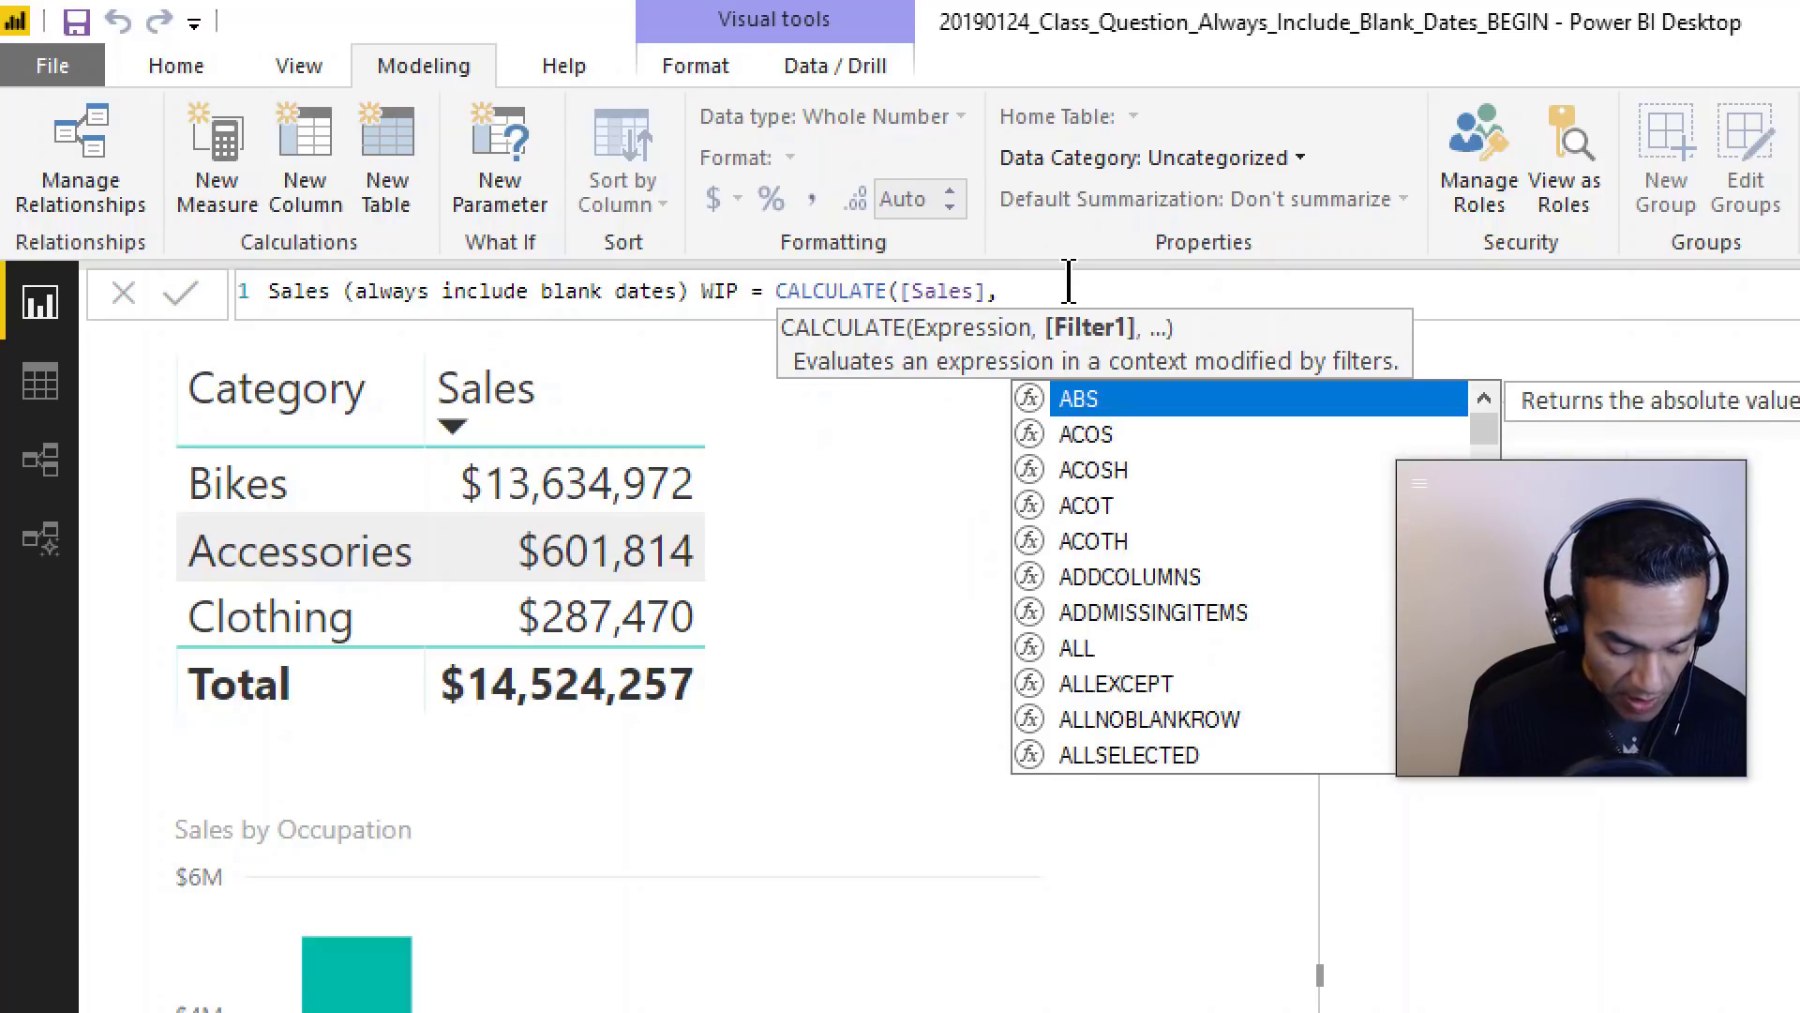
type("'Cal")
key("Down")
key("Down")
key("Down")
key("Down")
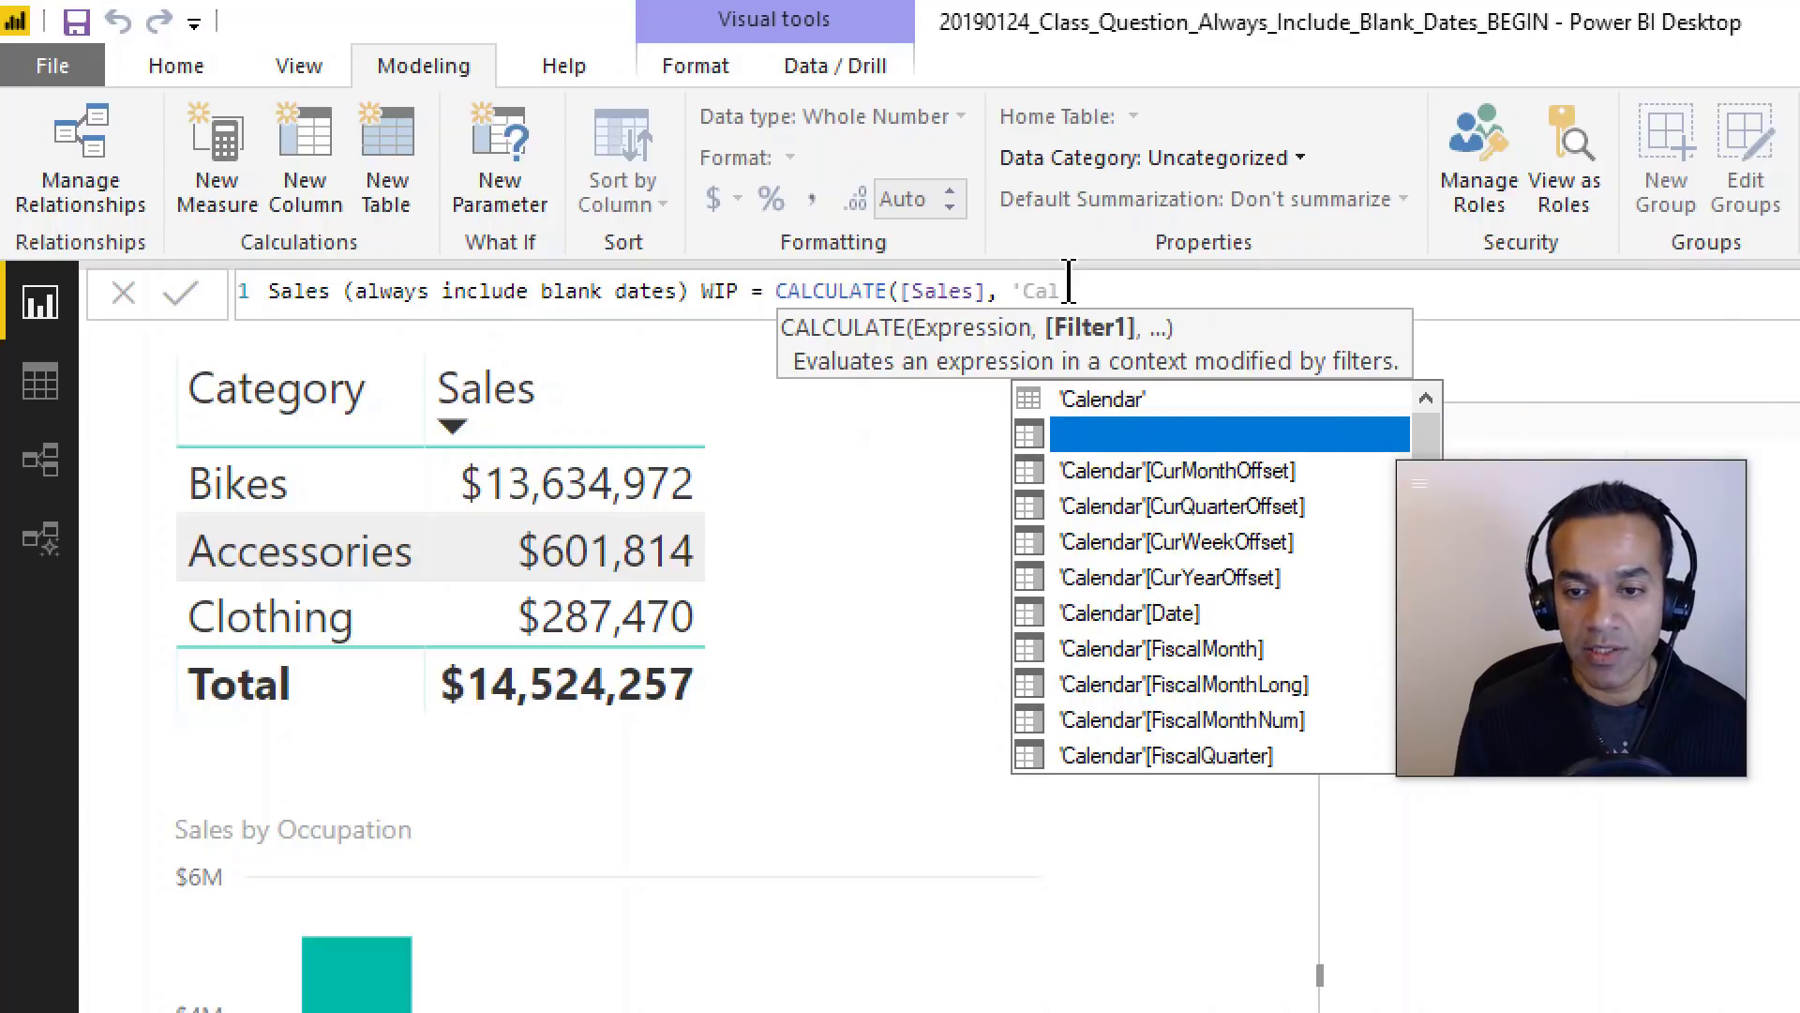
key("Down")
key("Down")
key("Tab")
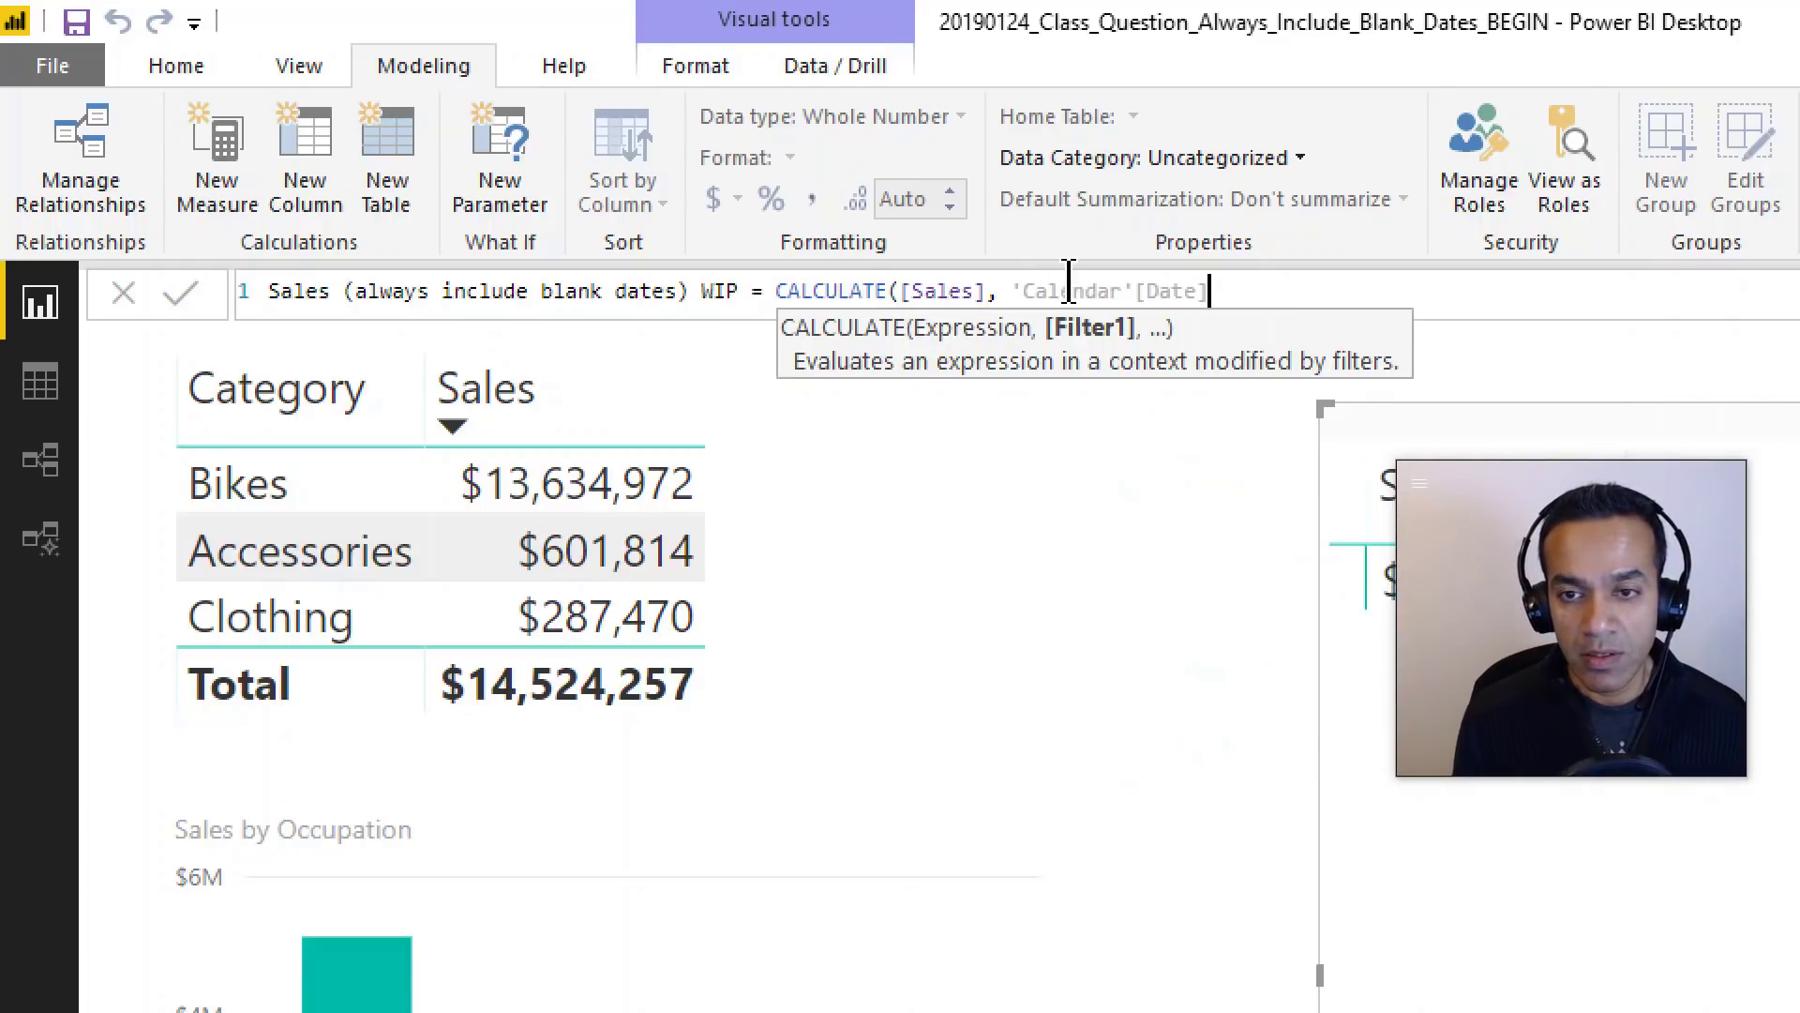
type("= BLA")
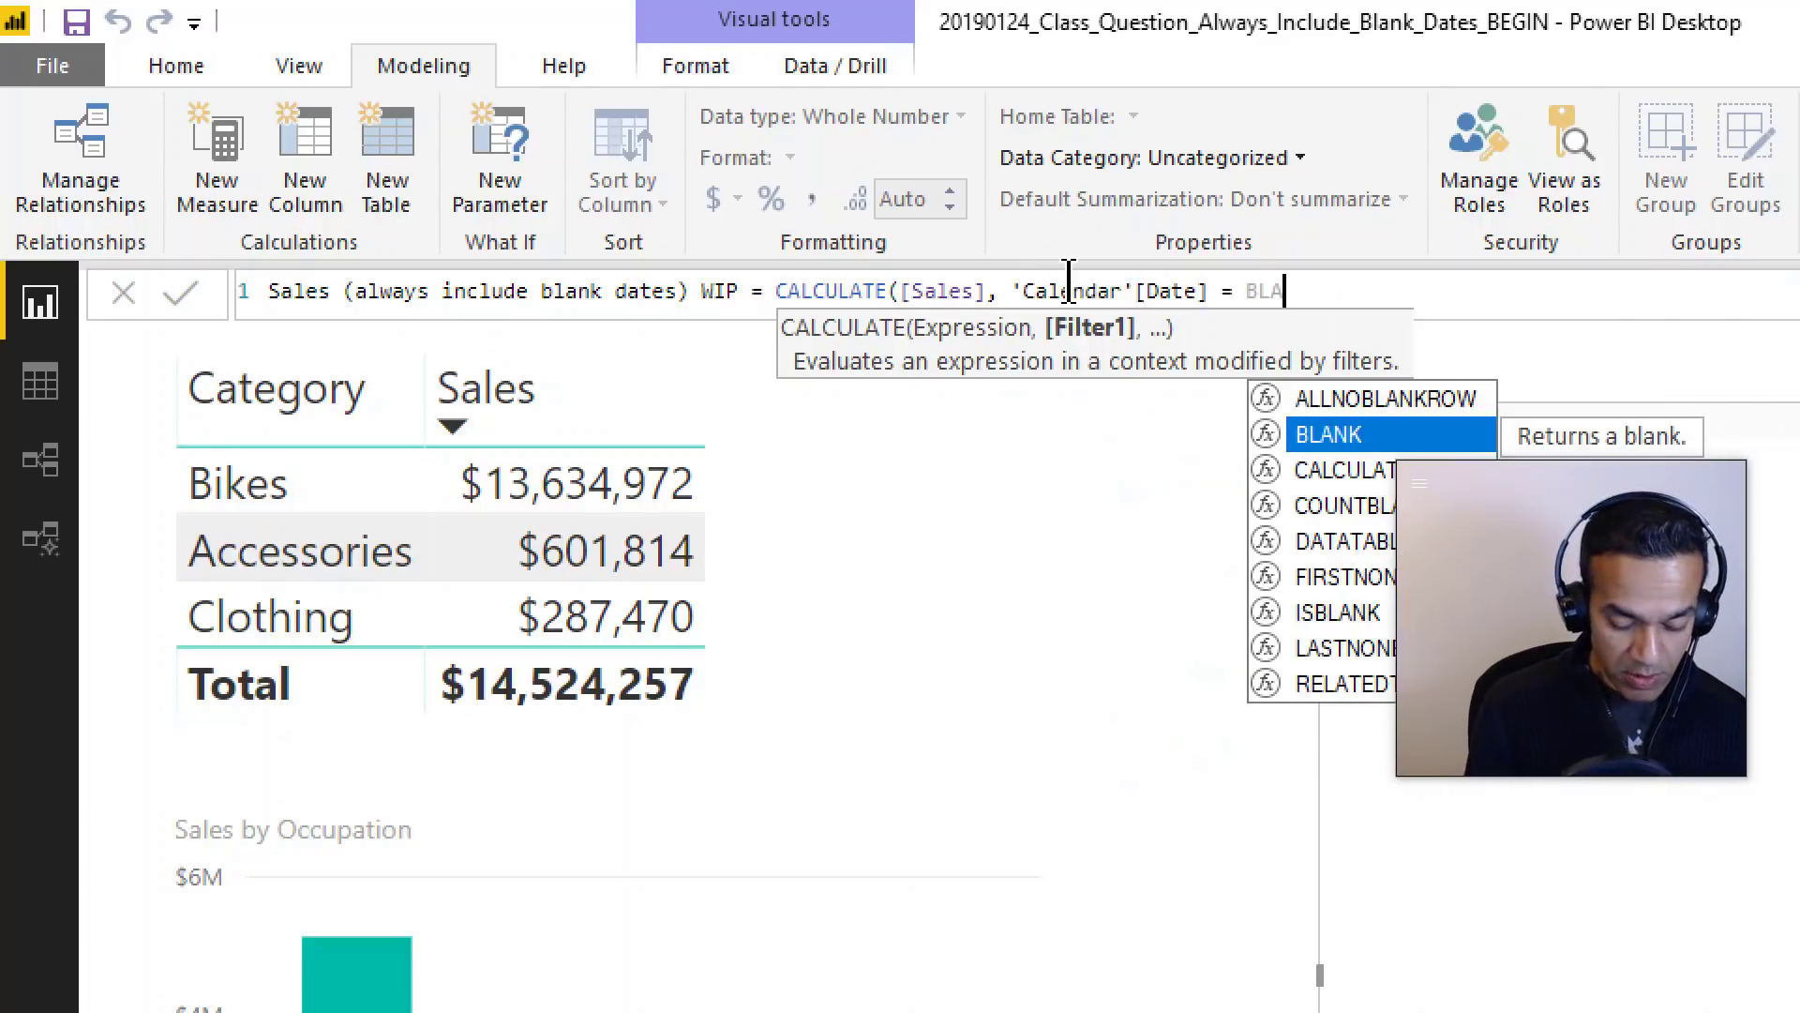
type("NK())")
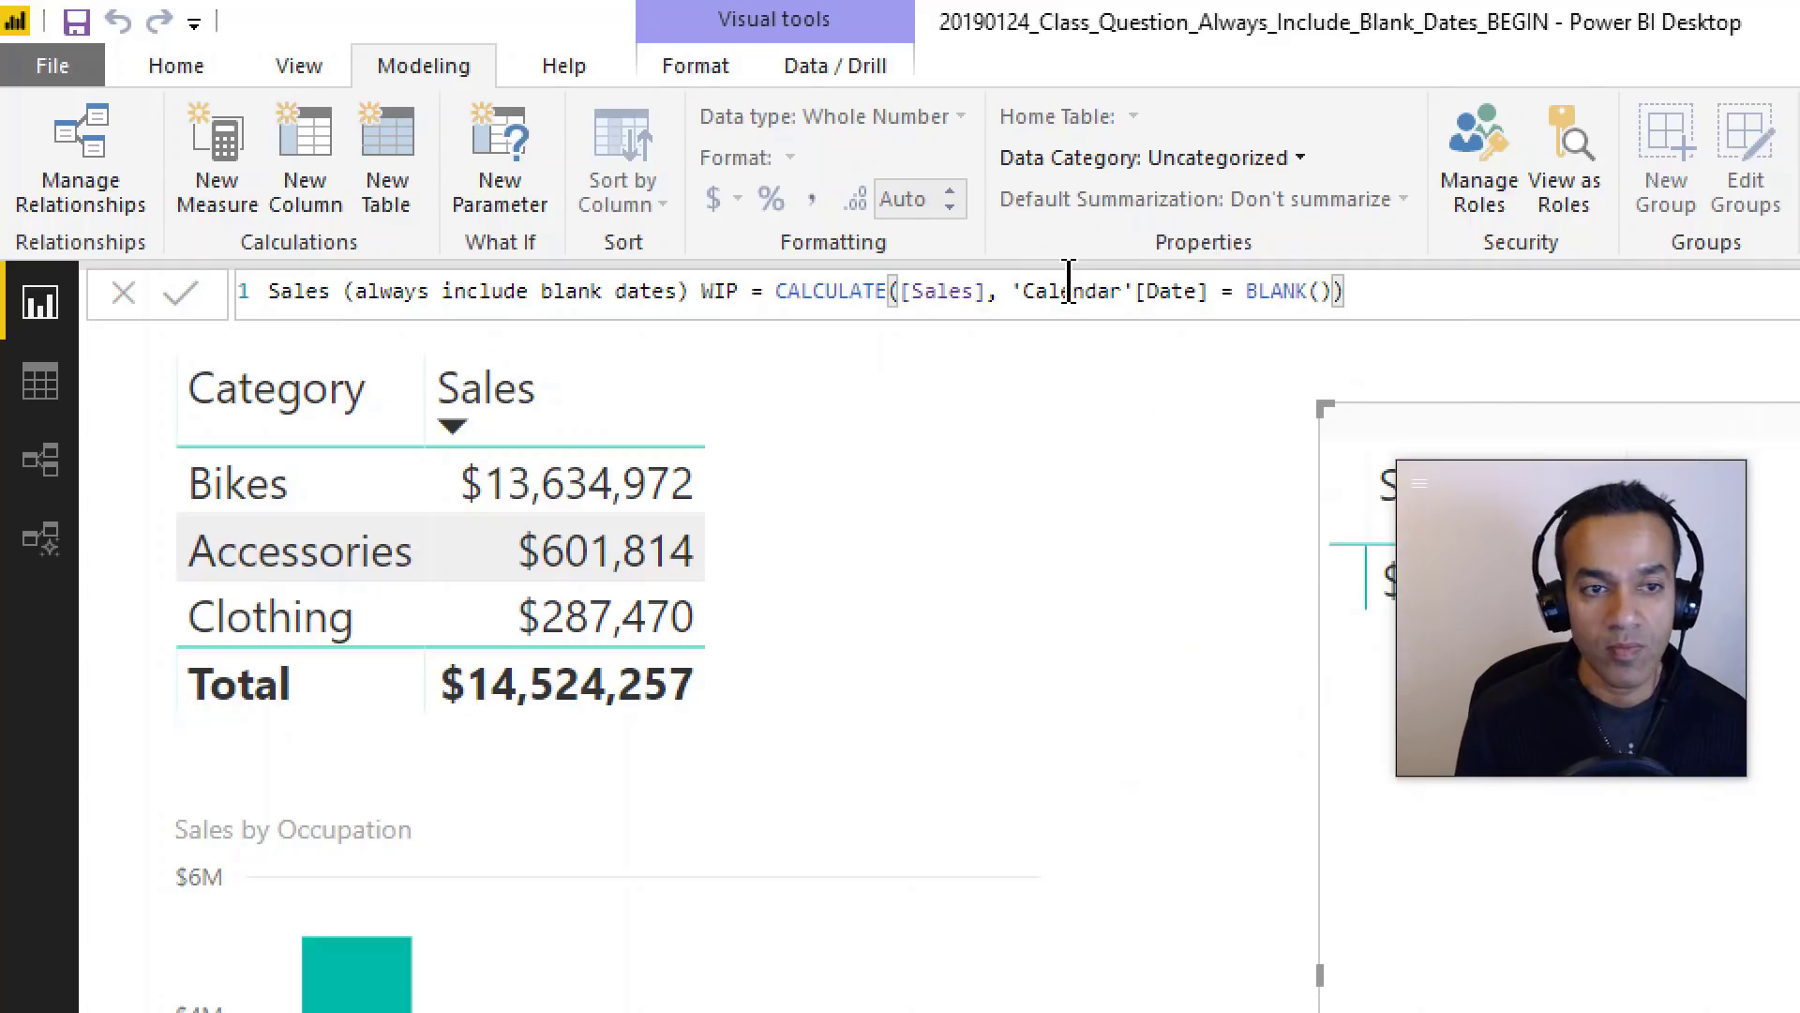
key("Return")
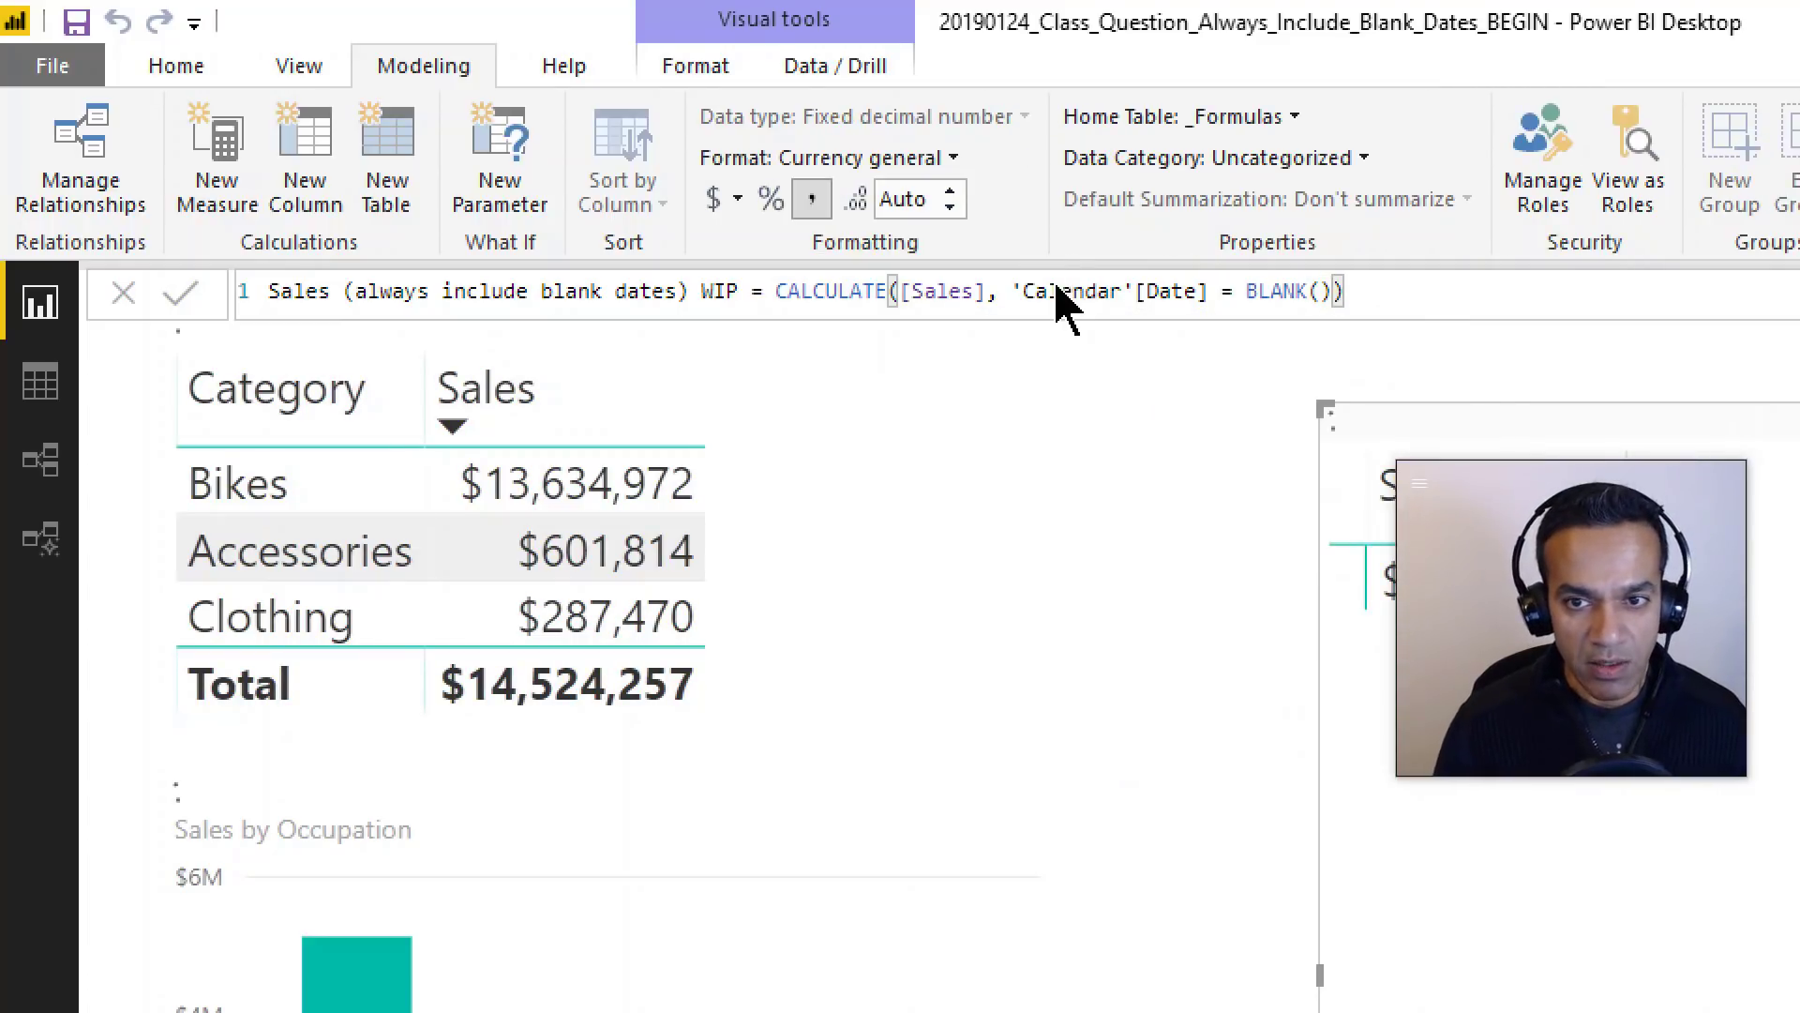
- Shorten the measure name to Sales (blank dates) WIP
left_click(649, 286)
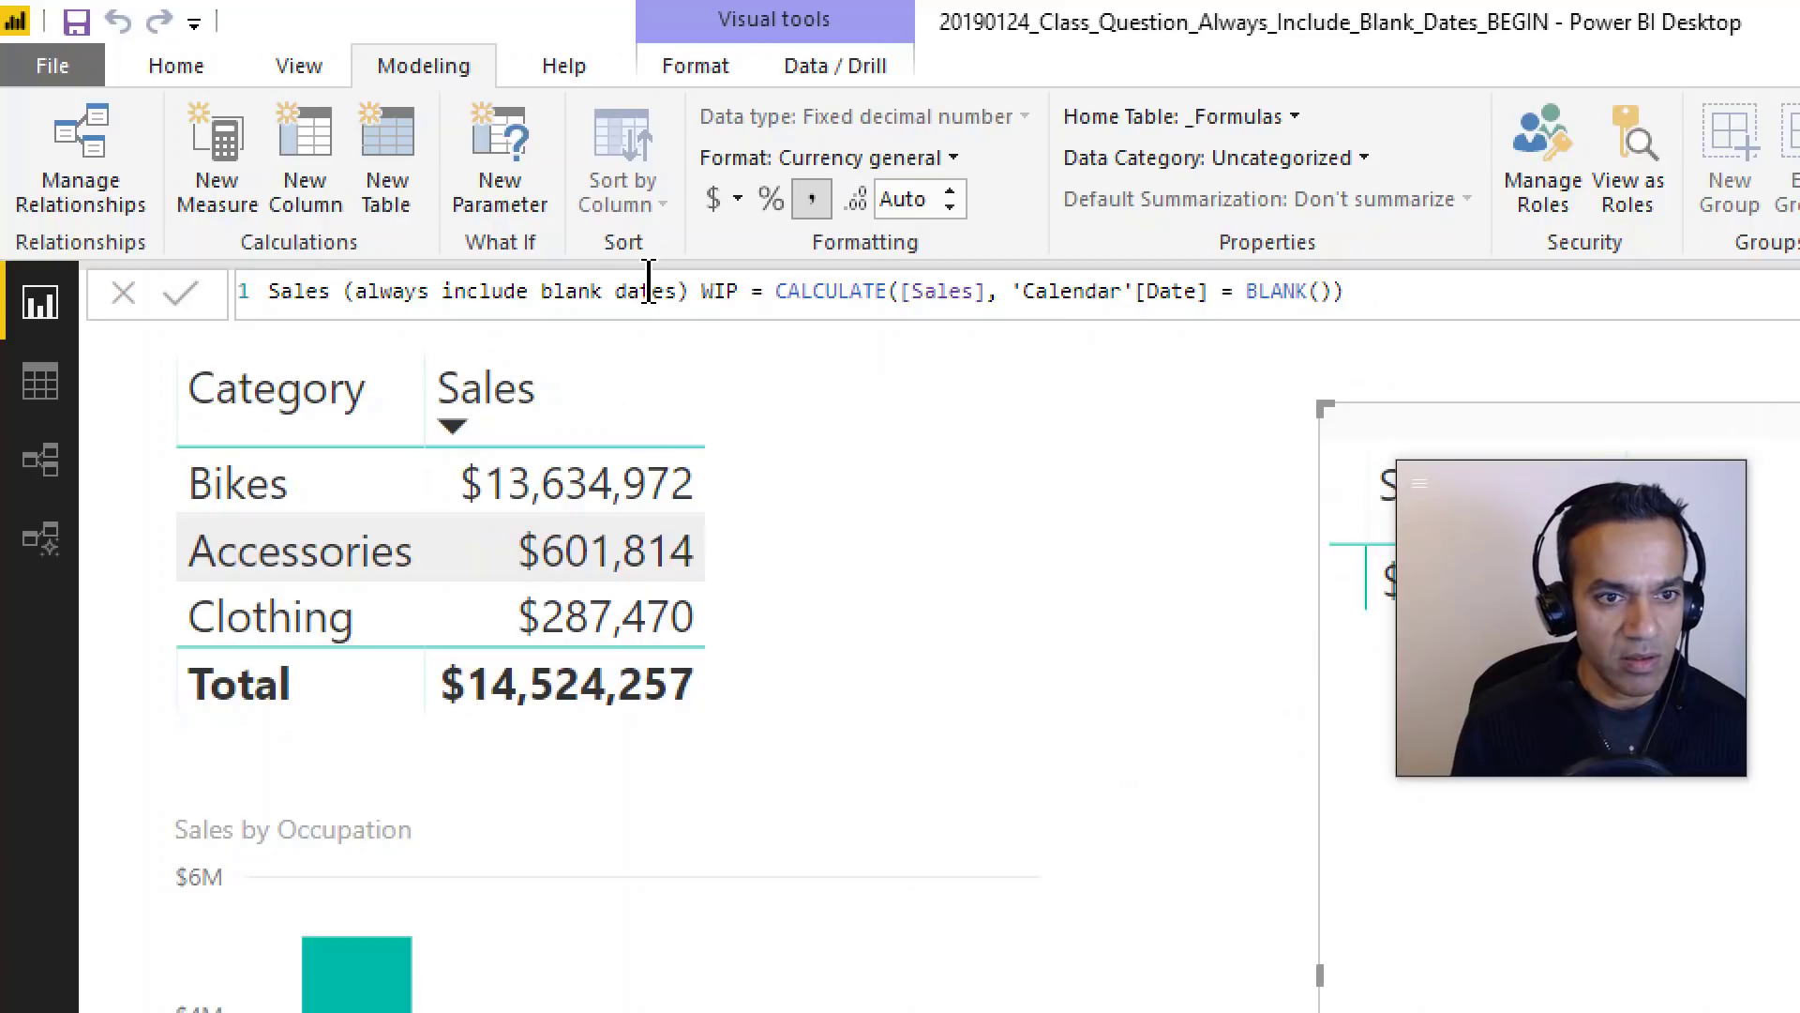
key("ctrl+Left")
key("ctrl+shift+Left")
key("ctrl+shift+Left")
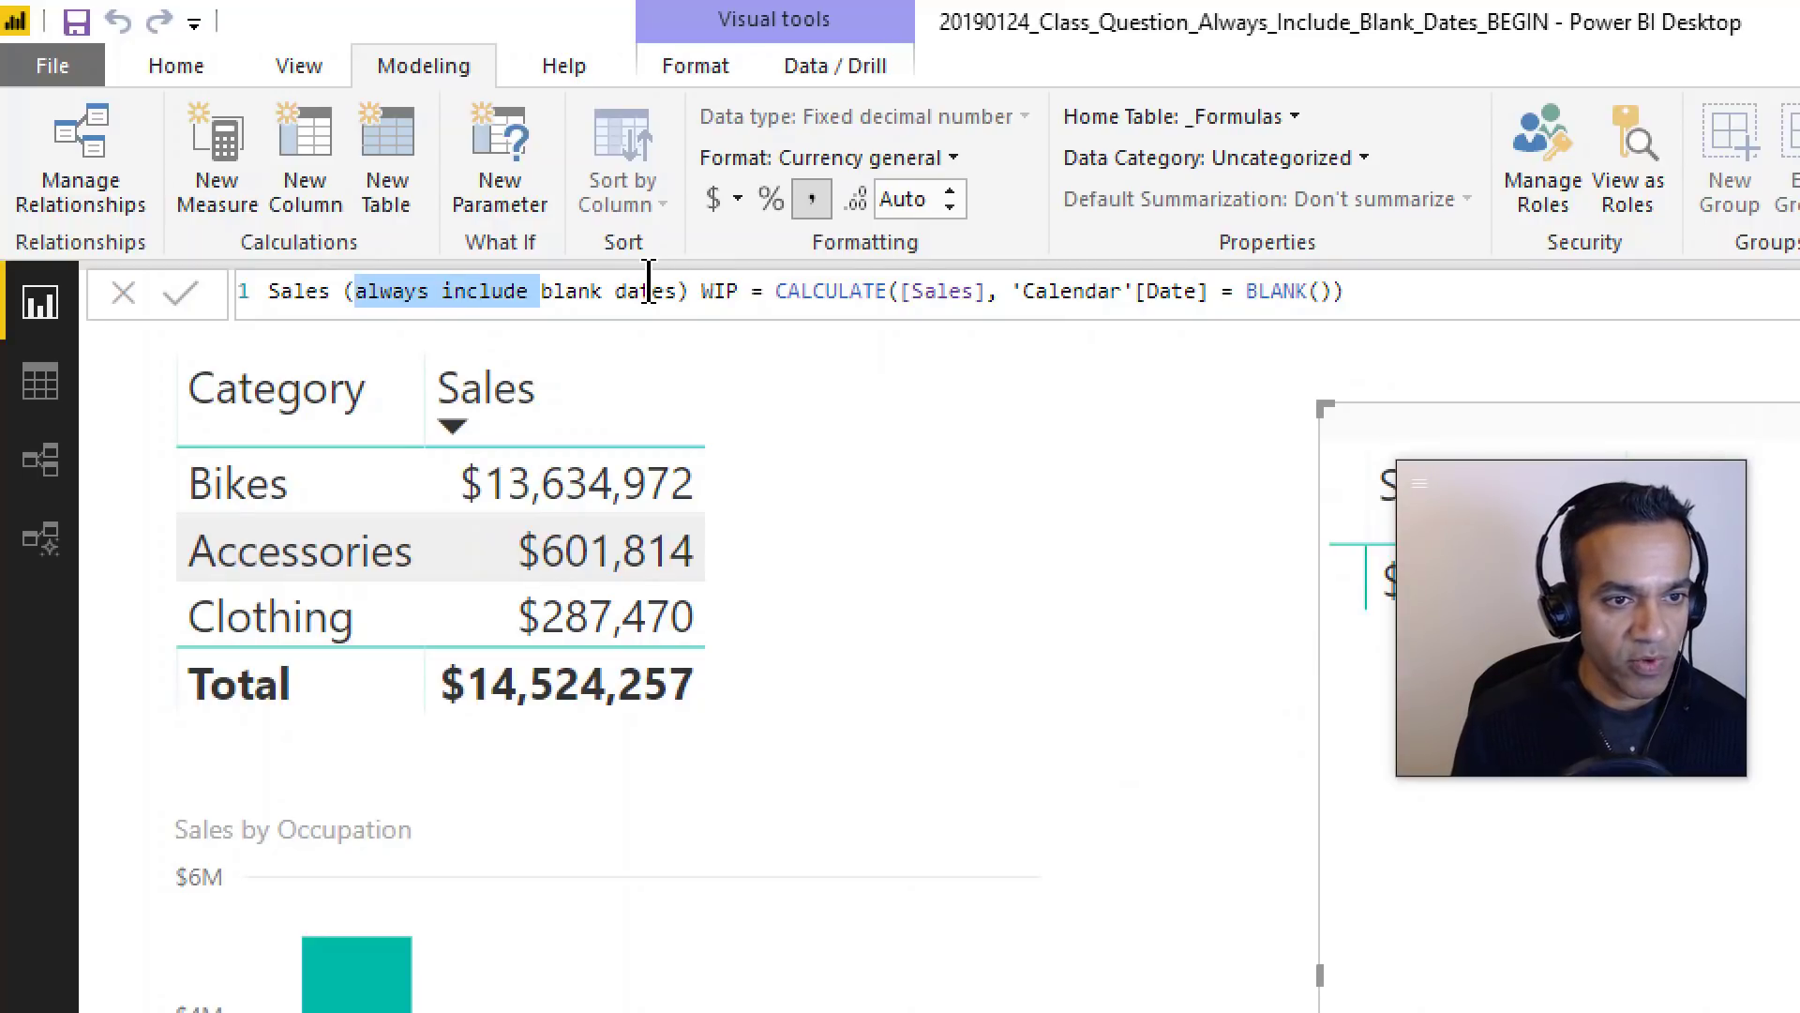
key("Delete")
key("ctrl+Right")
key("ctrl+Right")
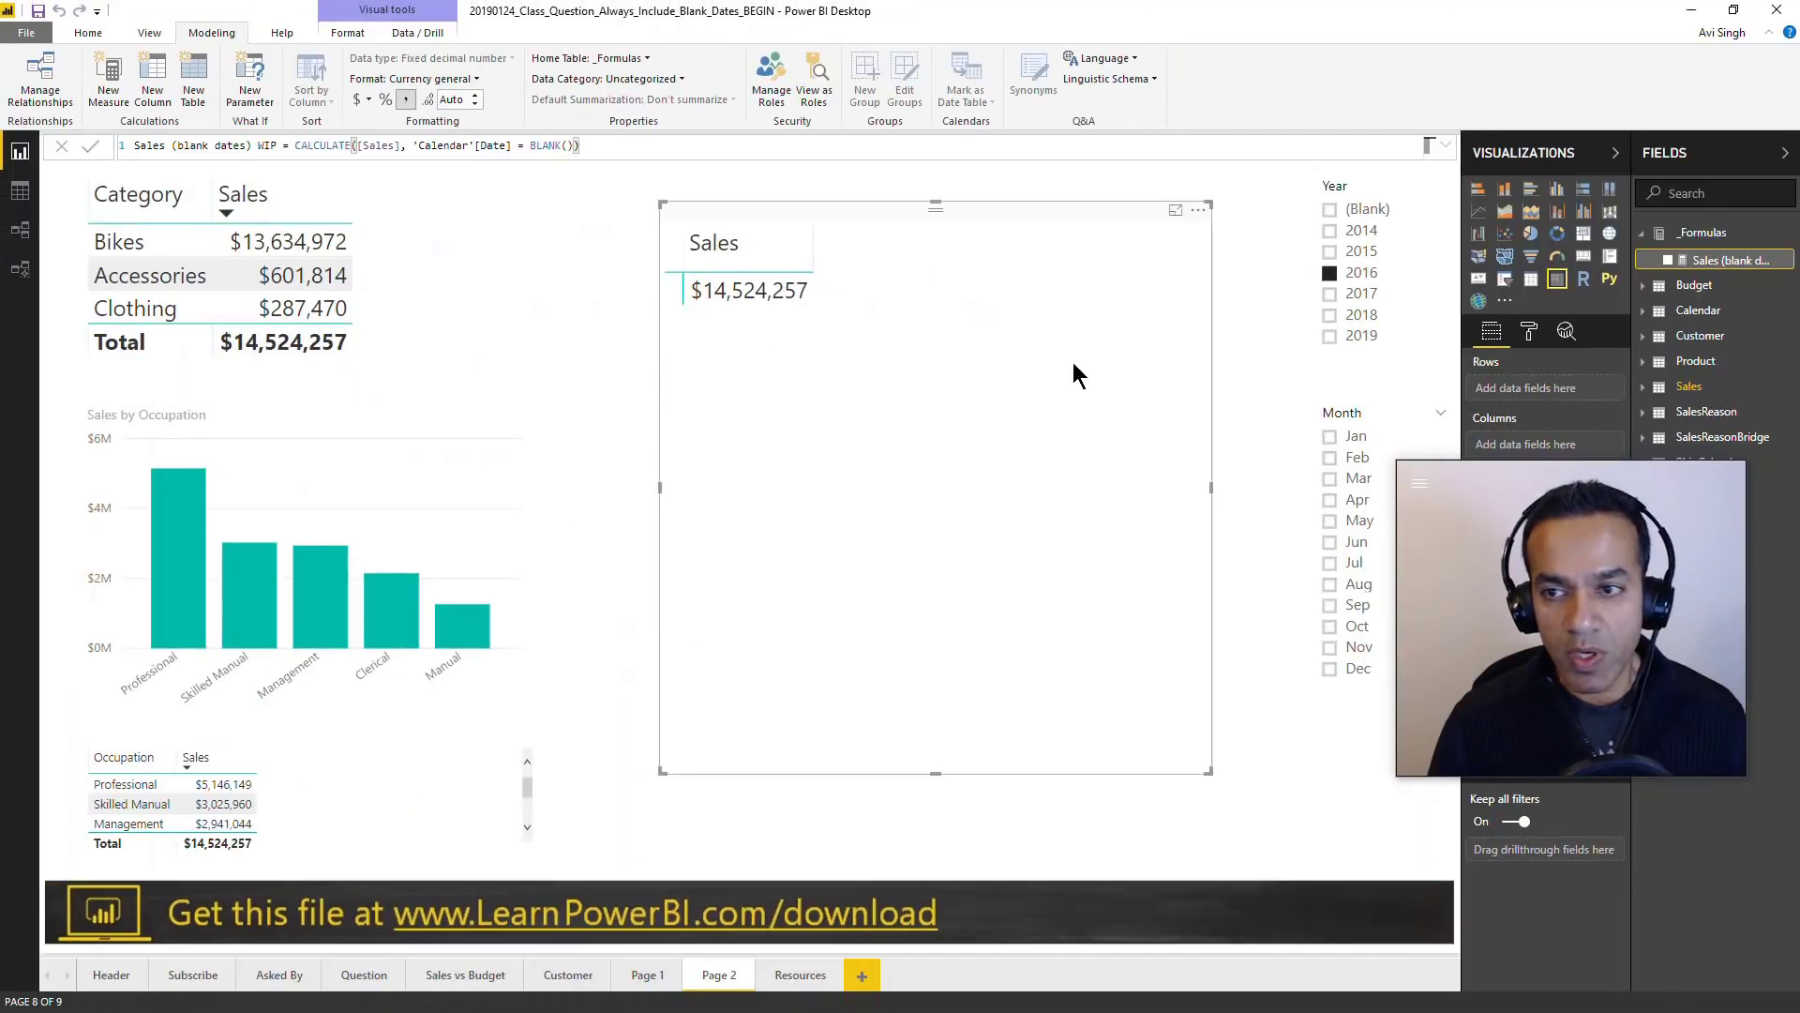
- Add Sales (blank dates) WIP to the visual with 0 decimals and check it under 2015 and 2016
left_click_drag(1716, 260, 1035, 316)
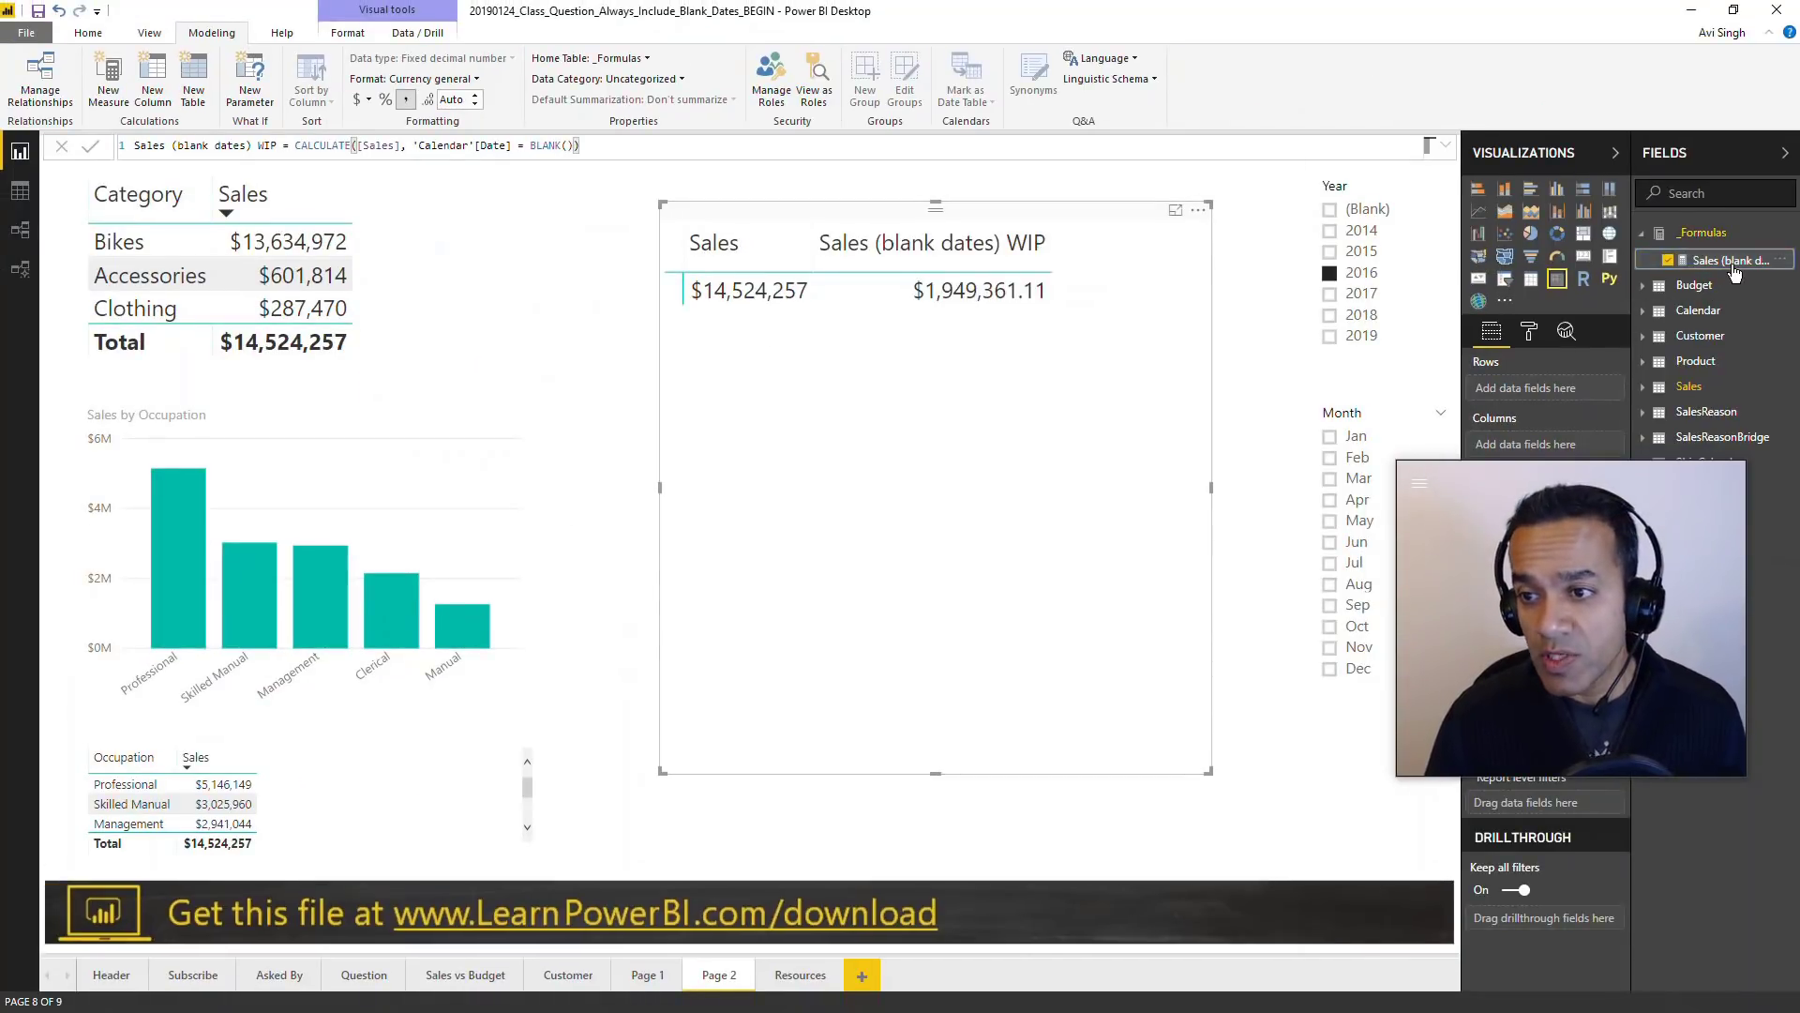
left_click(474, 103)
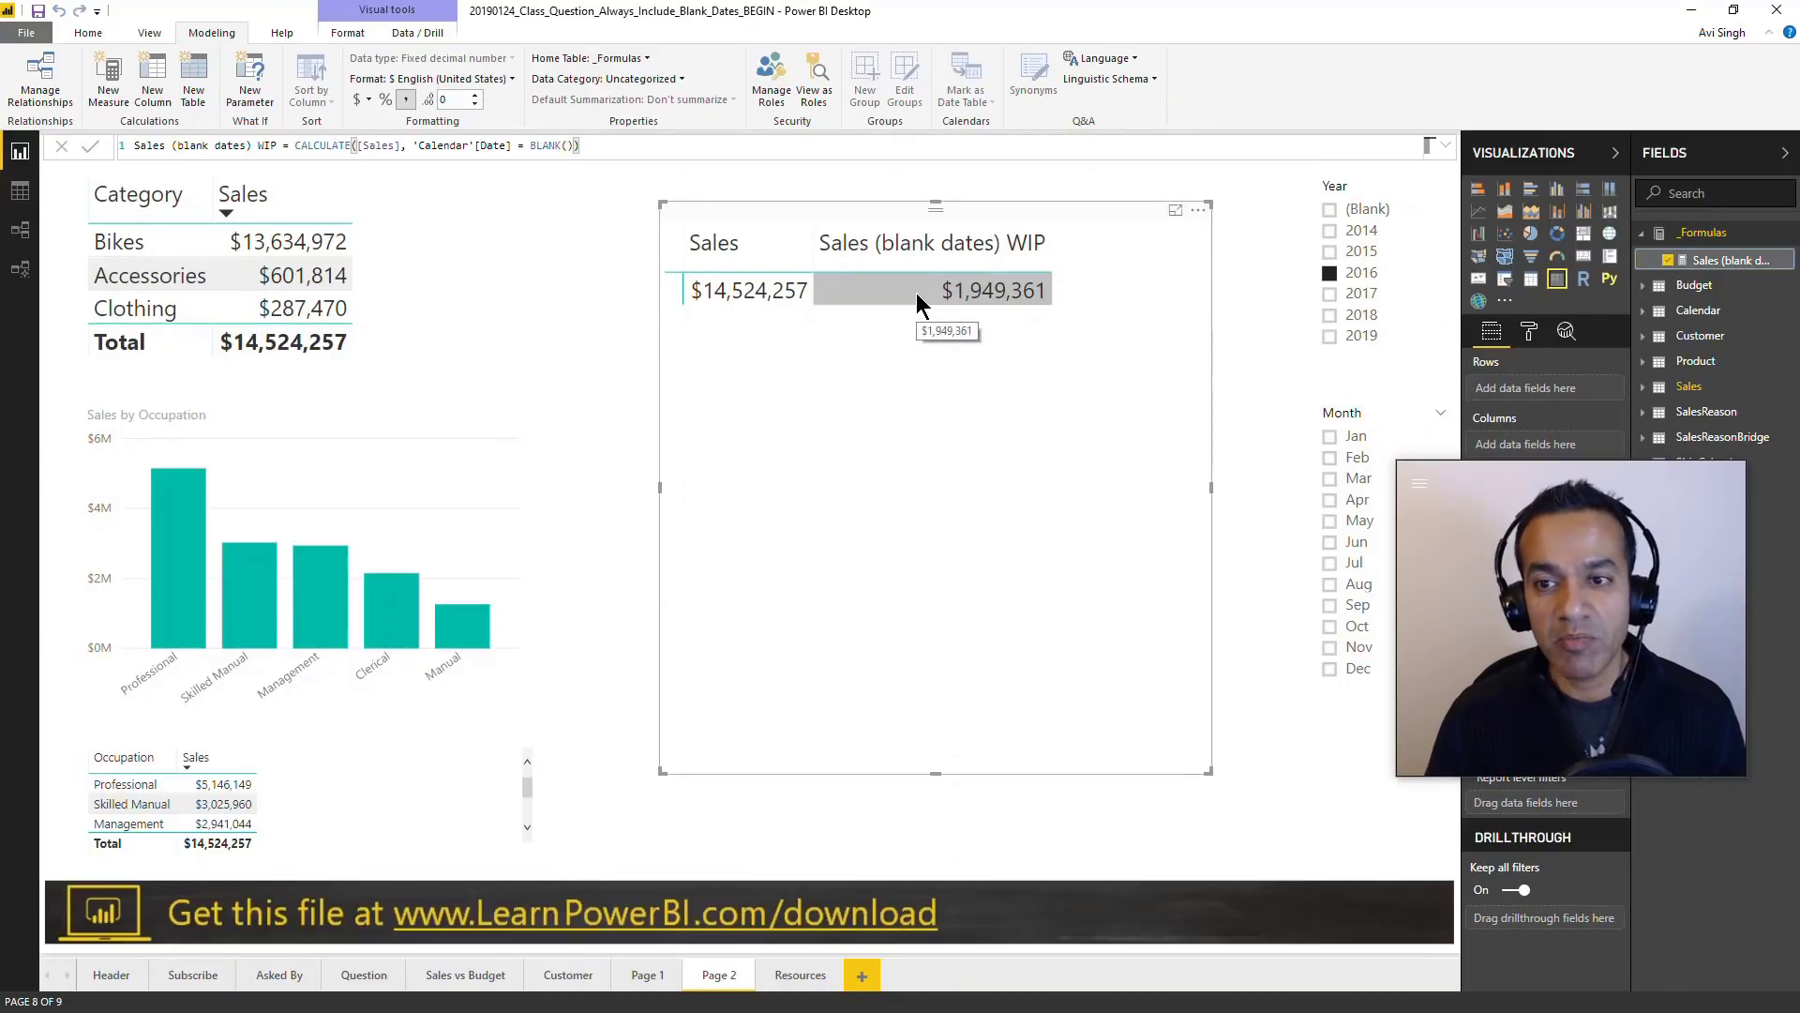
left_click(1361, 251)
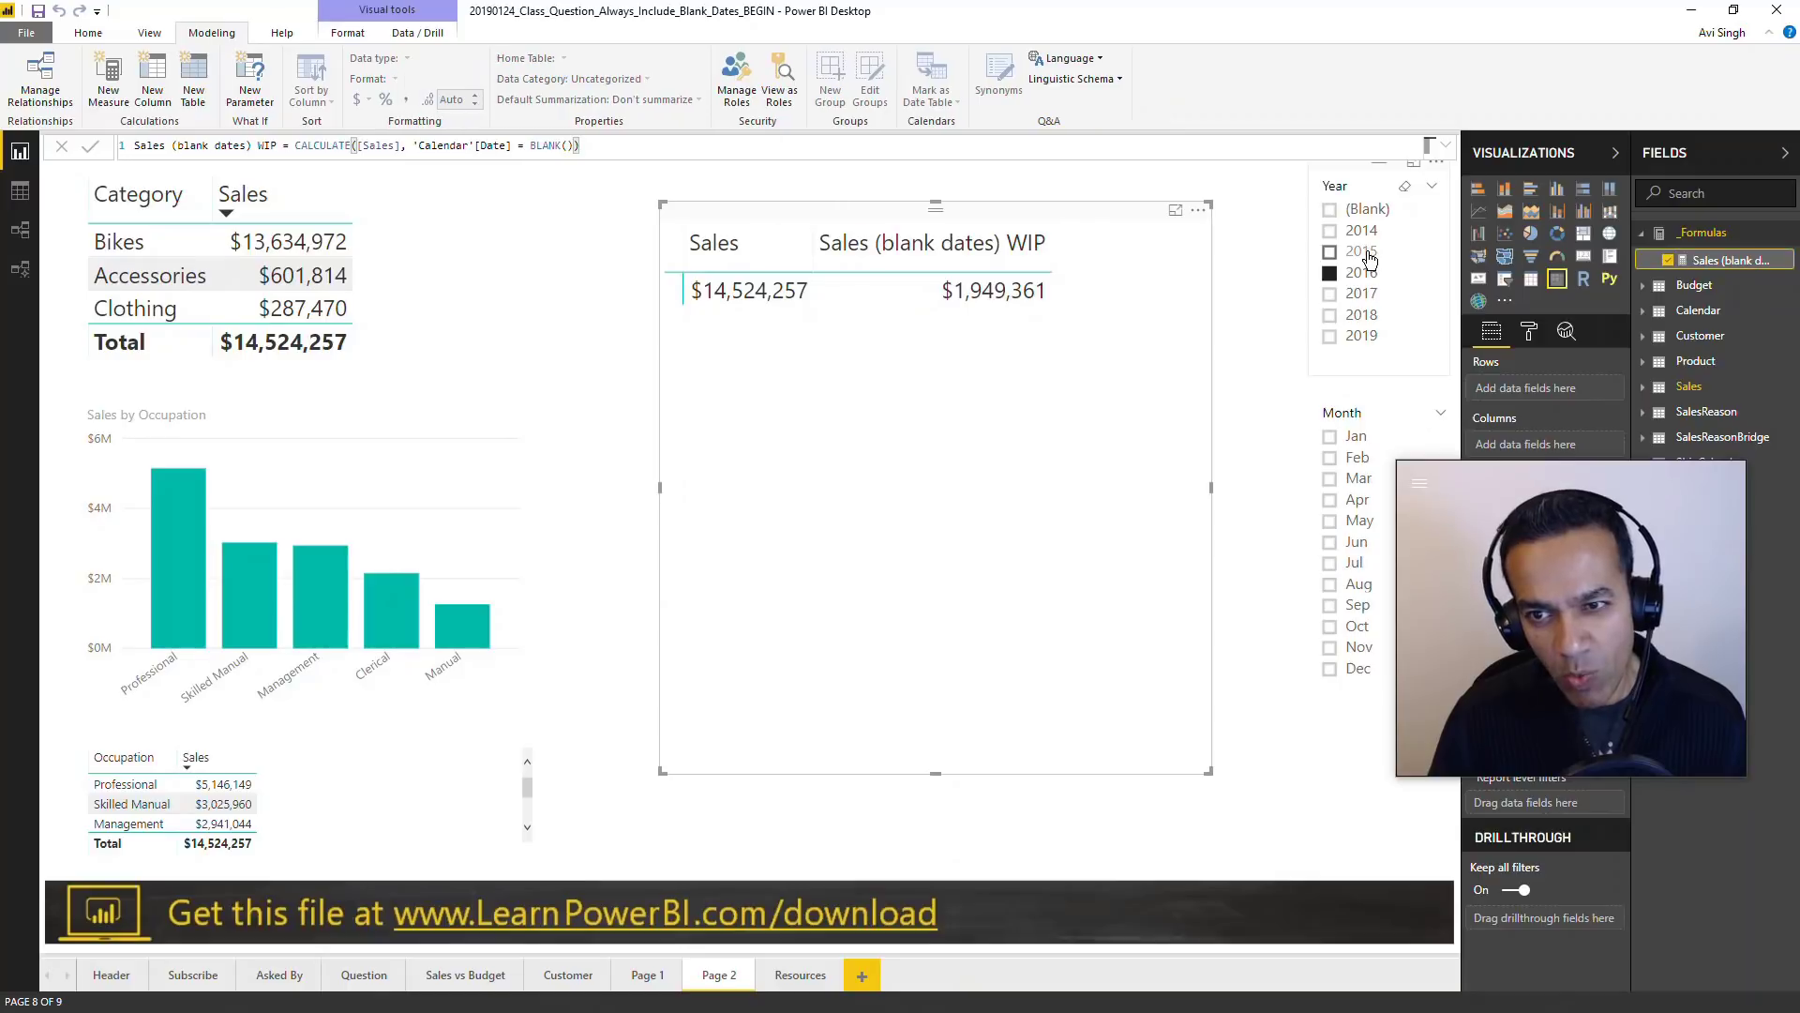
left_click(1361, 272)
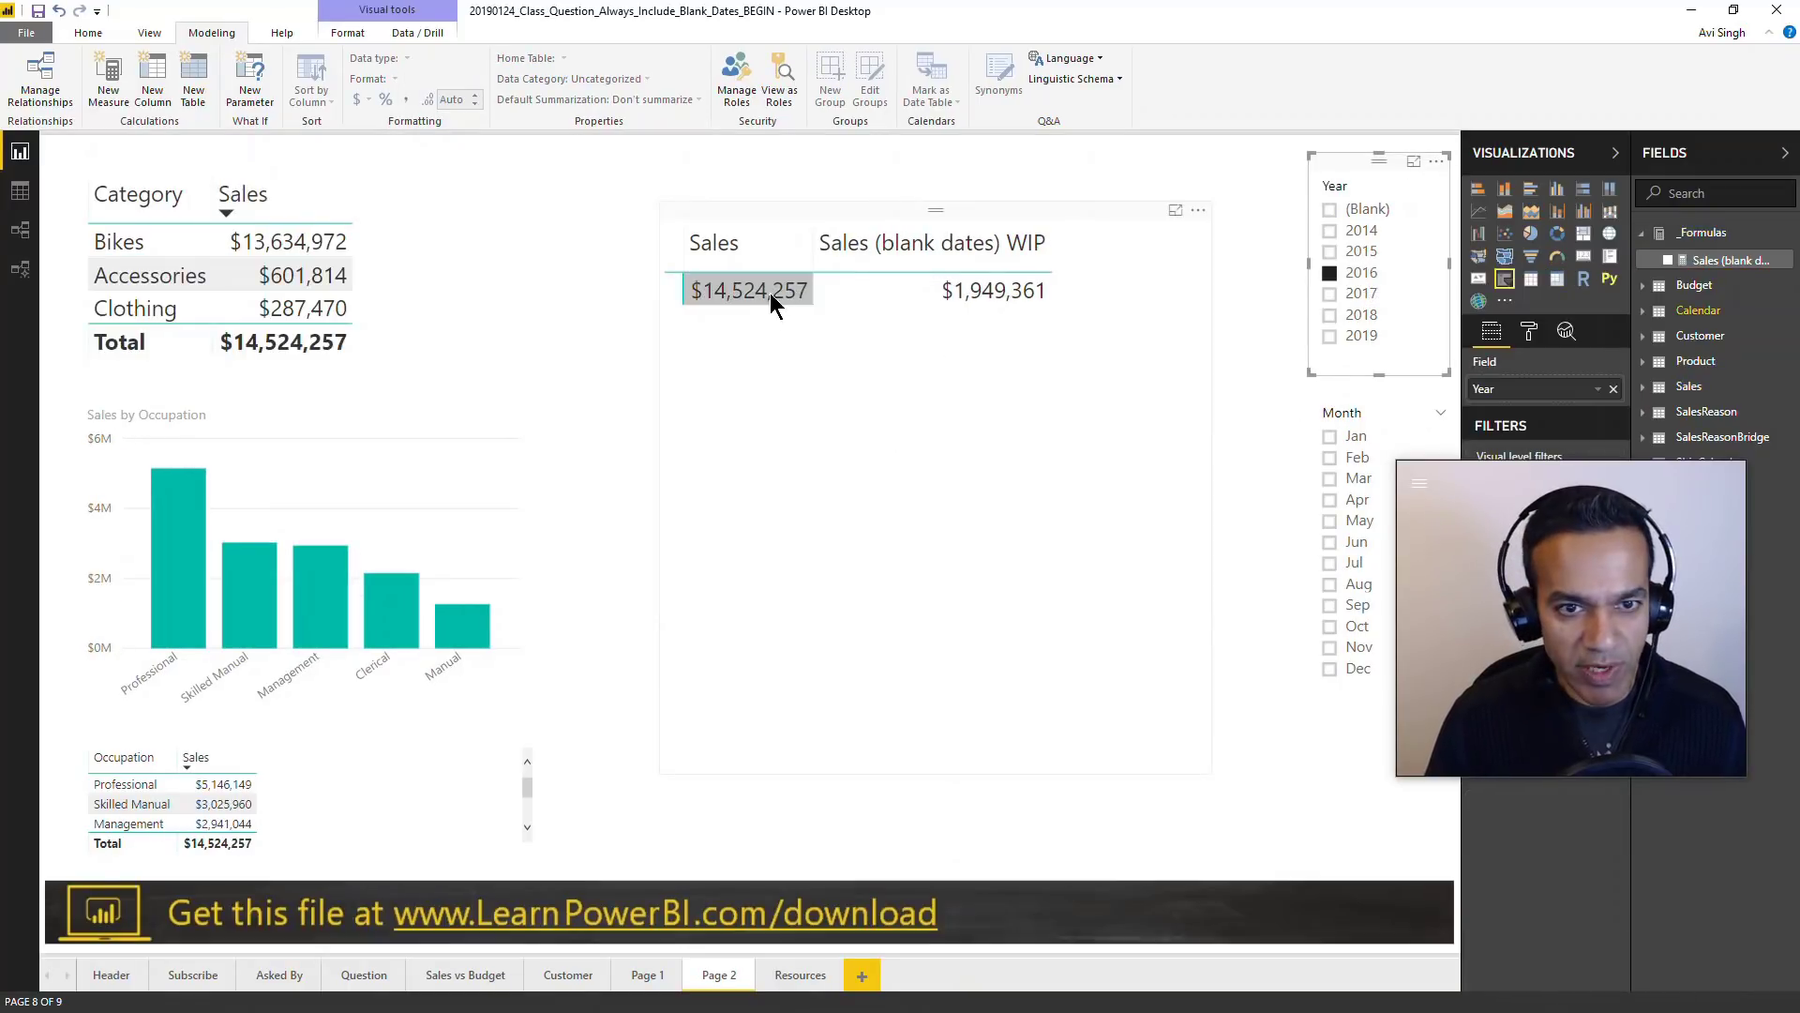
left_click(646, 975)
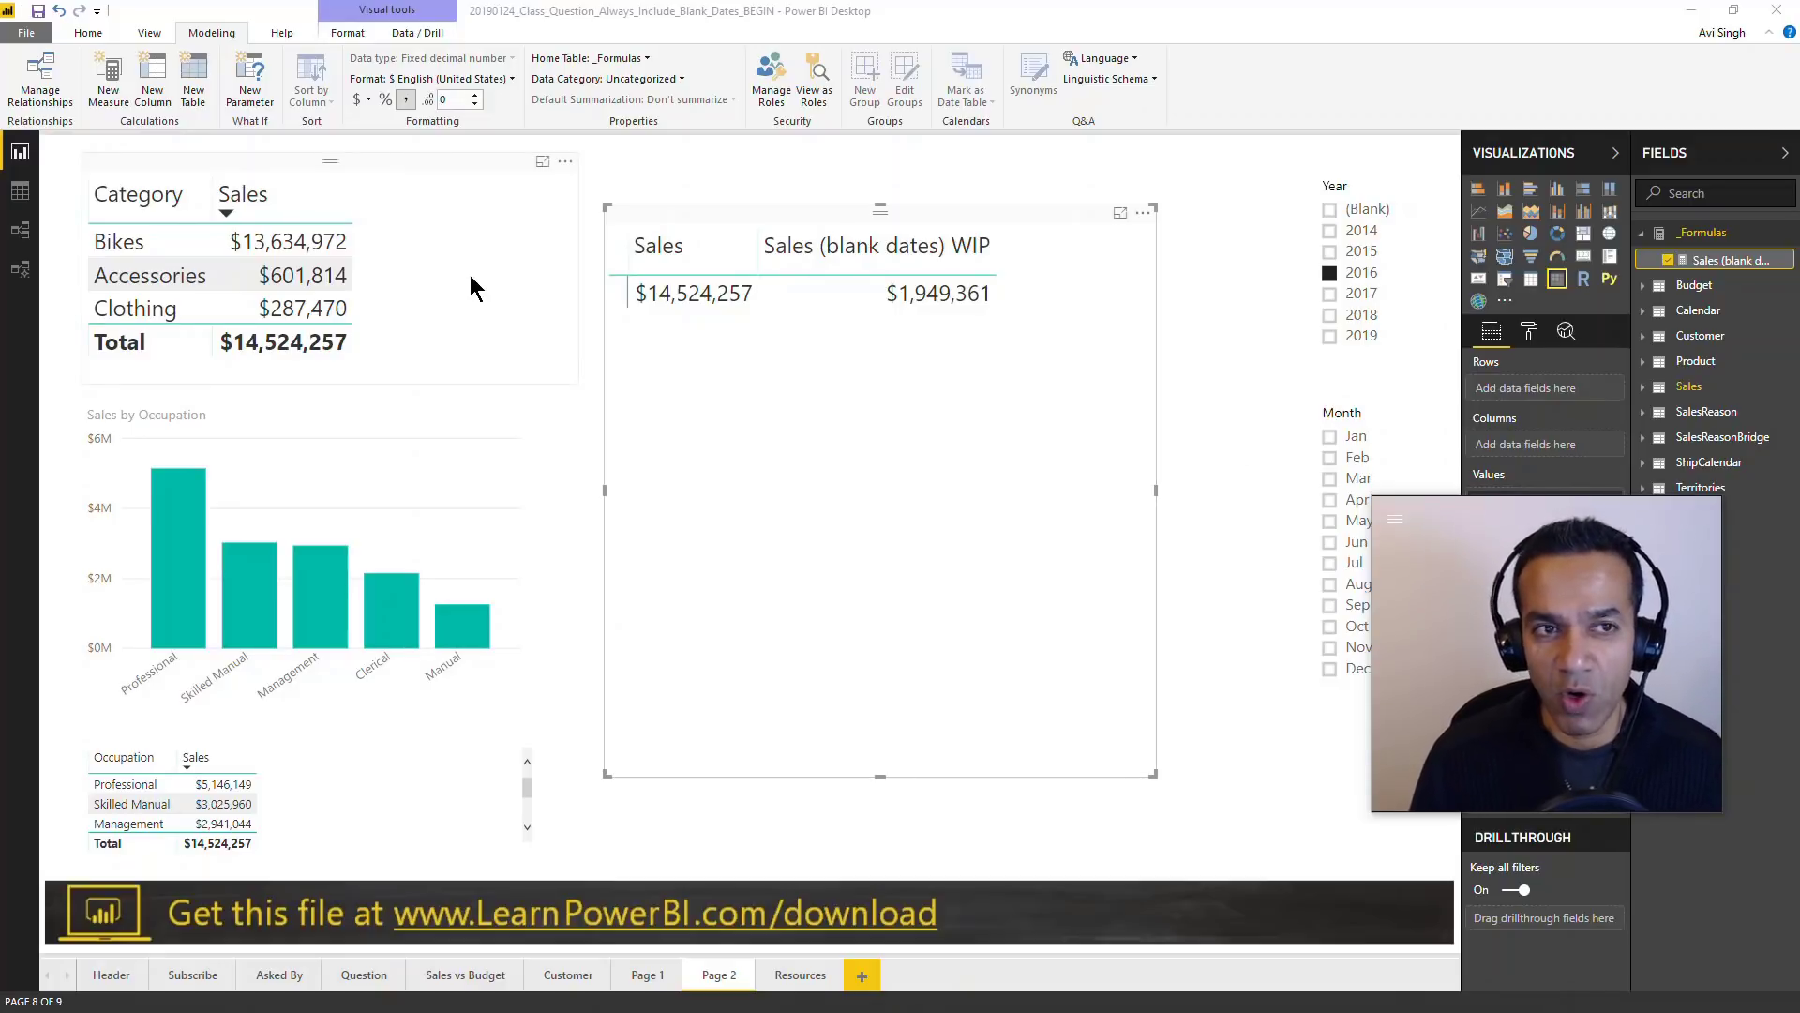
- Nudge Page 2's Sales table left and display the WIP measure's DAX formula
left_click_drag(840, 214, 816, 206)
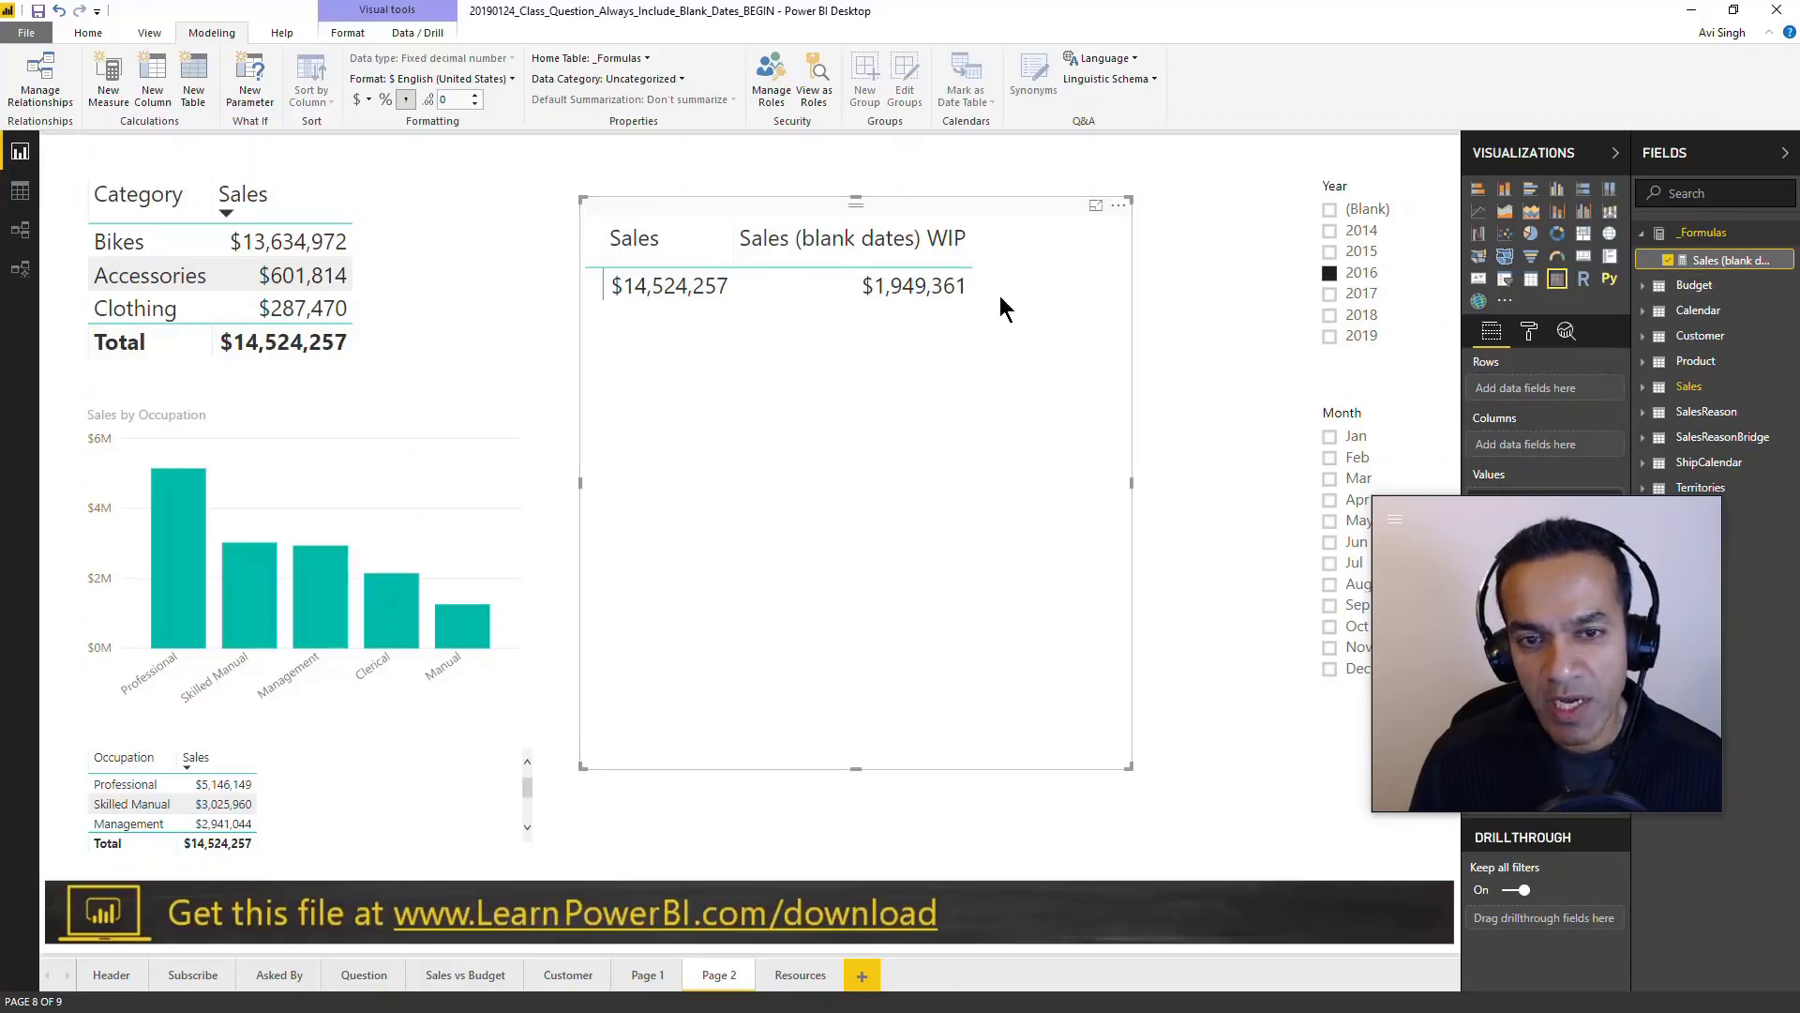
left_click(1735, 262)
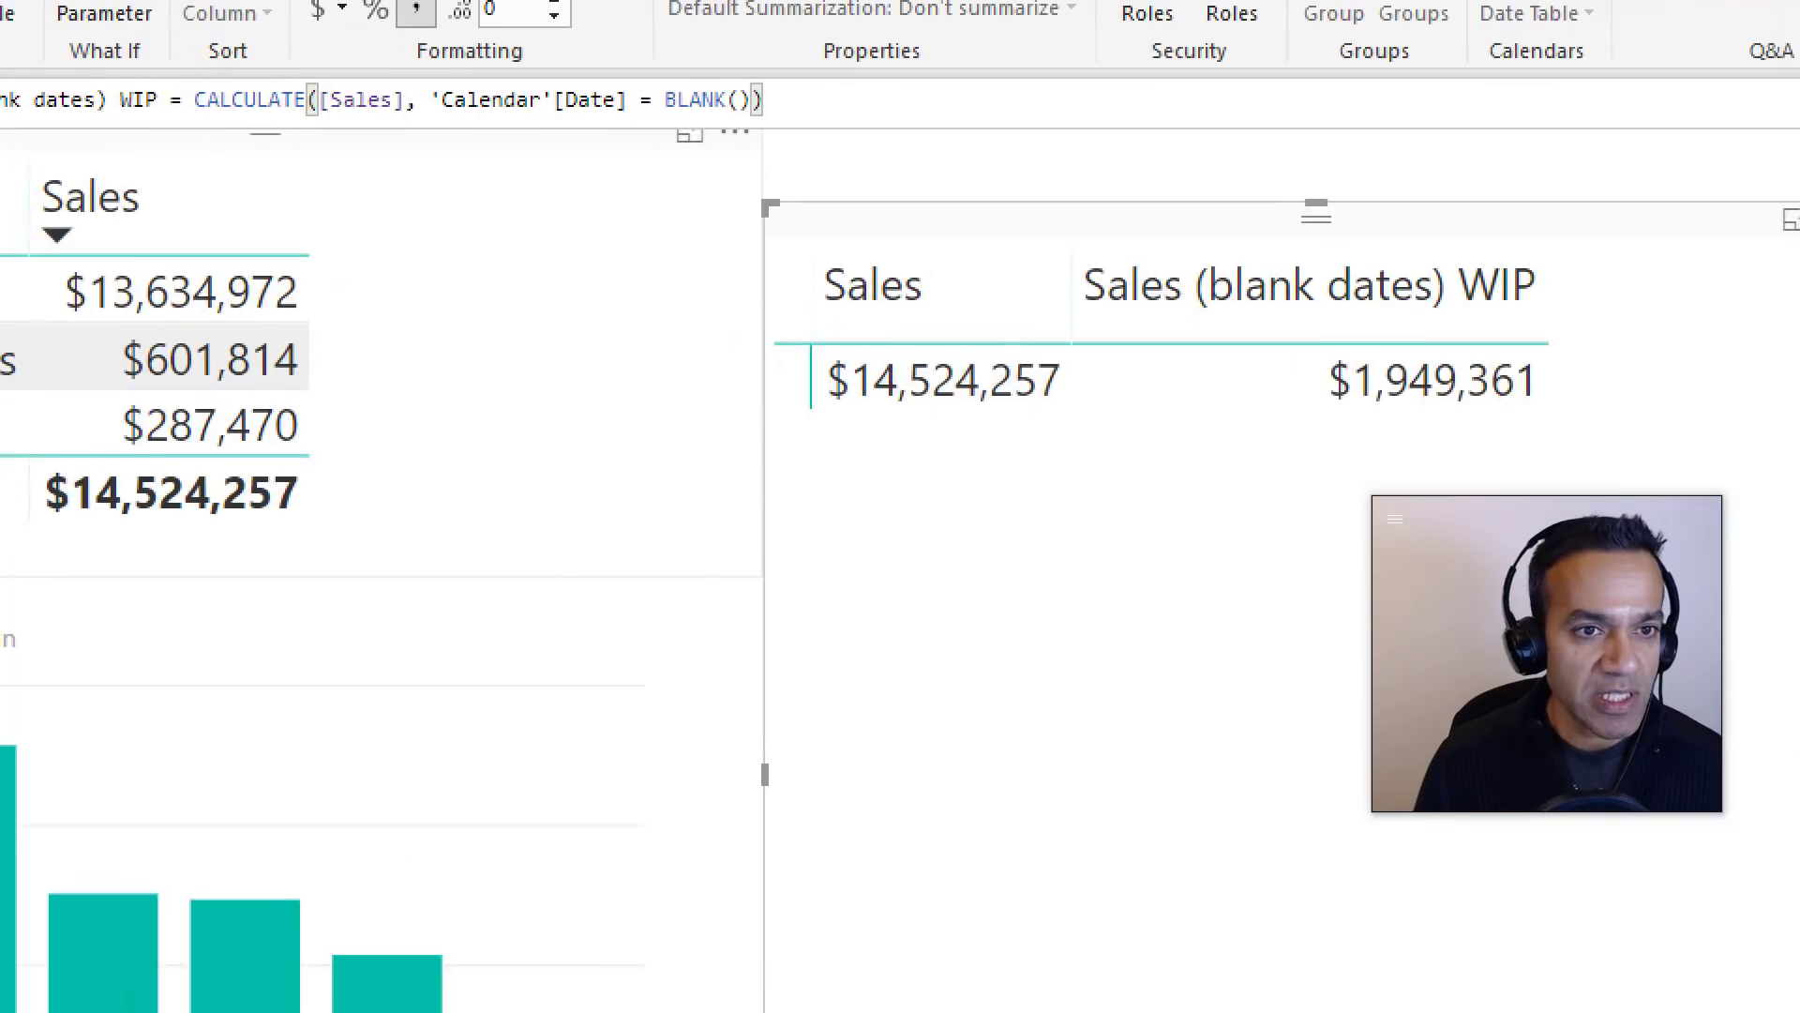
mouse_move(390, 86)
left_mouse_down()
mouse_move(594, 160)
mouse_move(763, 166)
left_mouse_up()
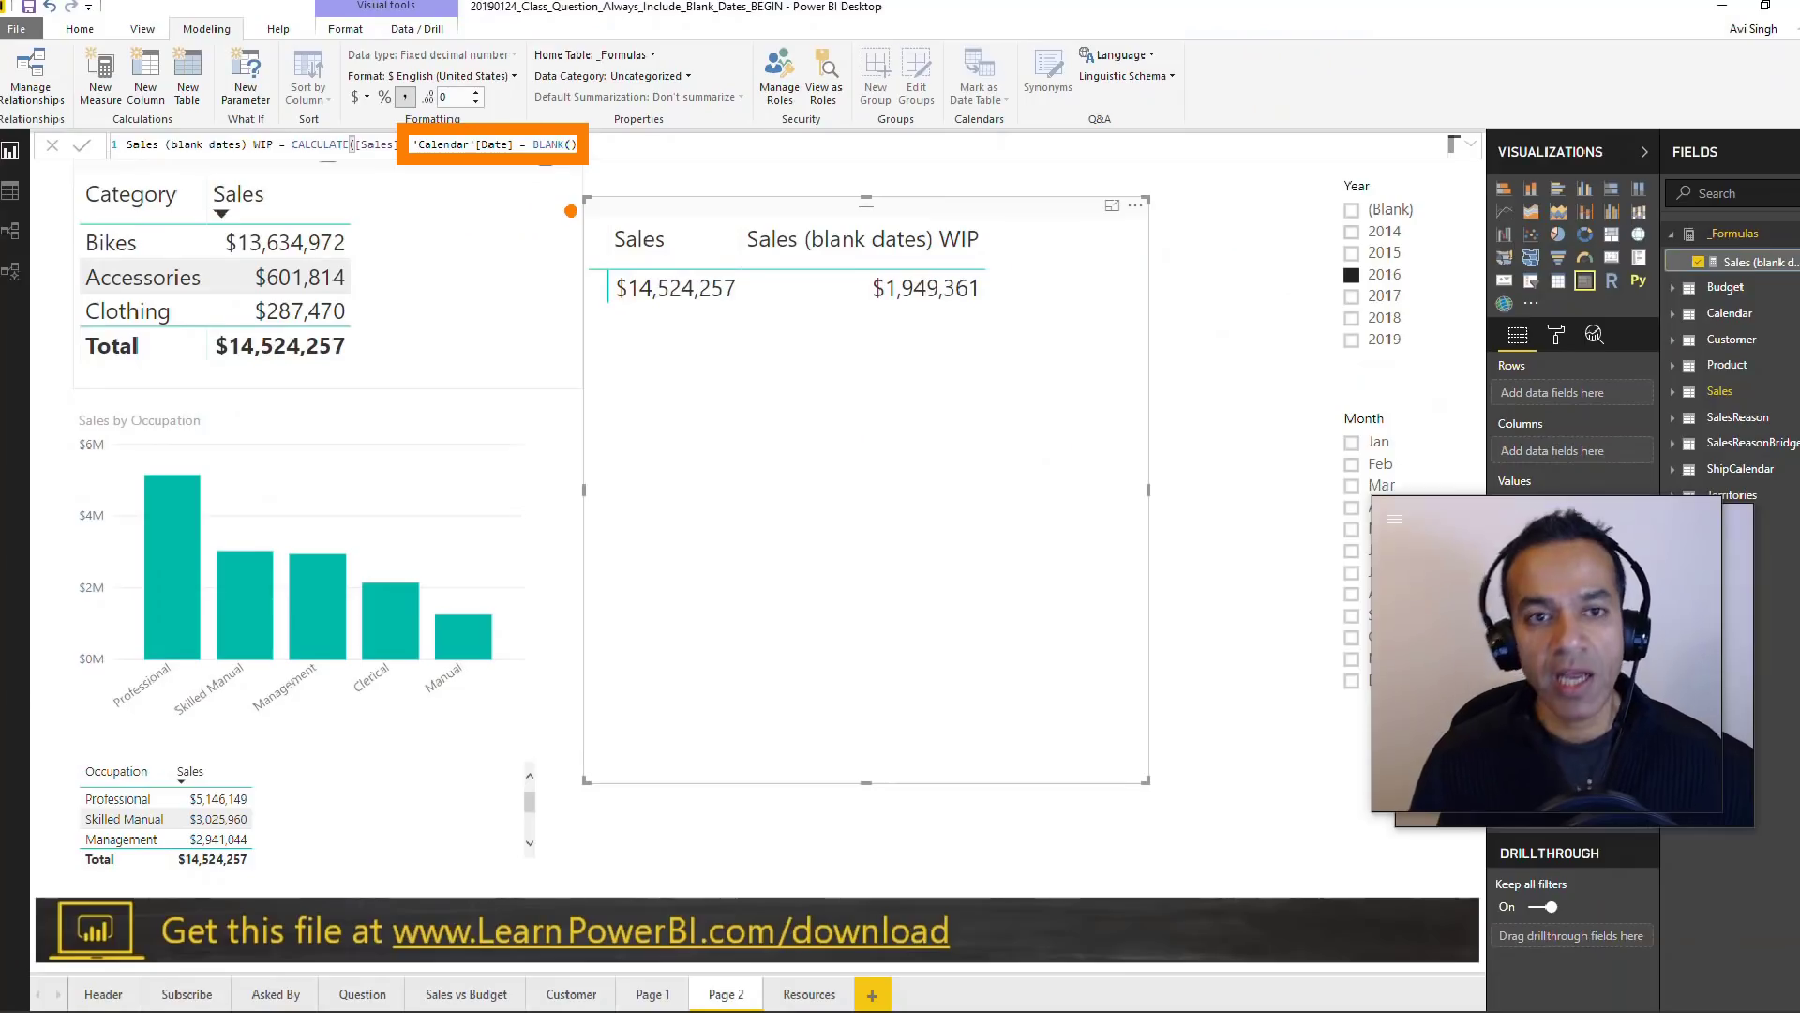
key("Escape")
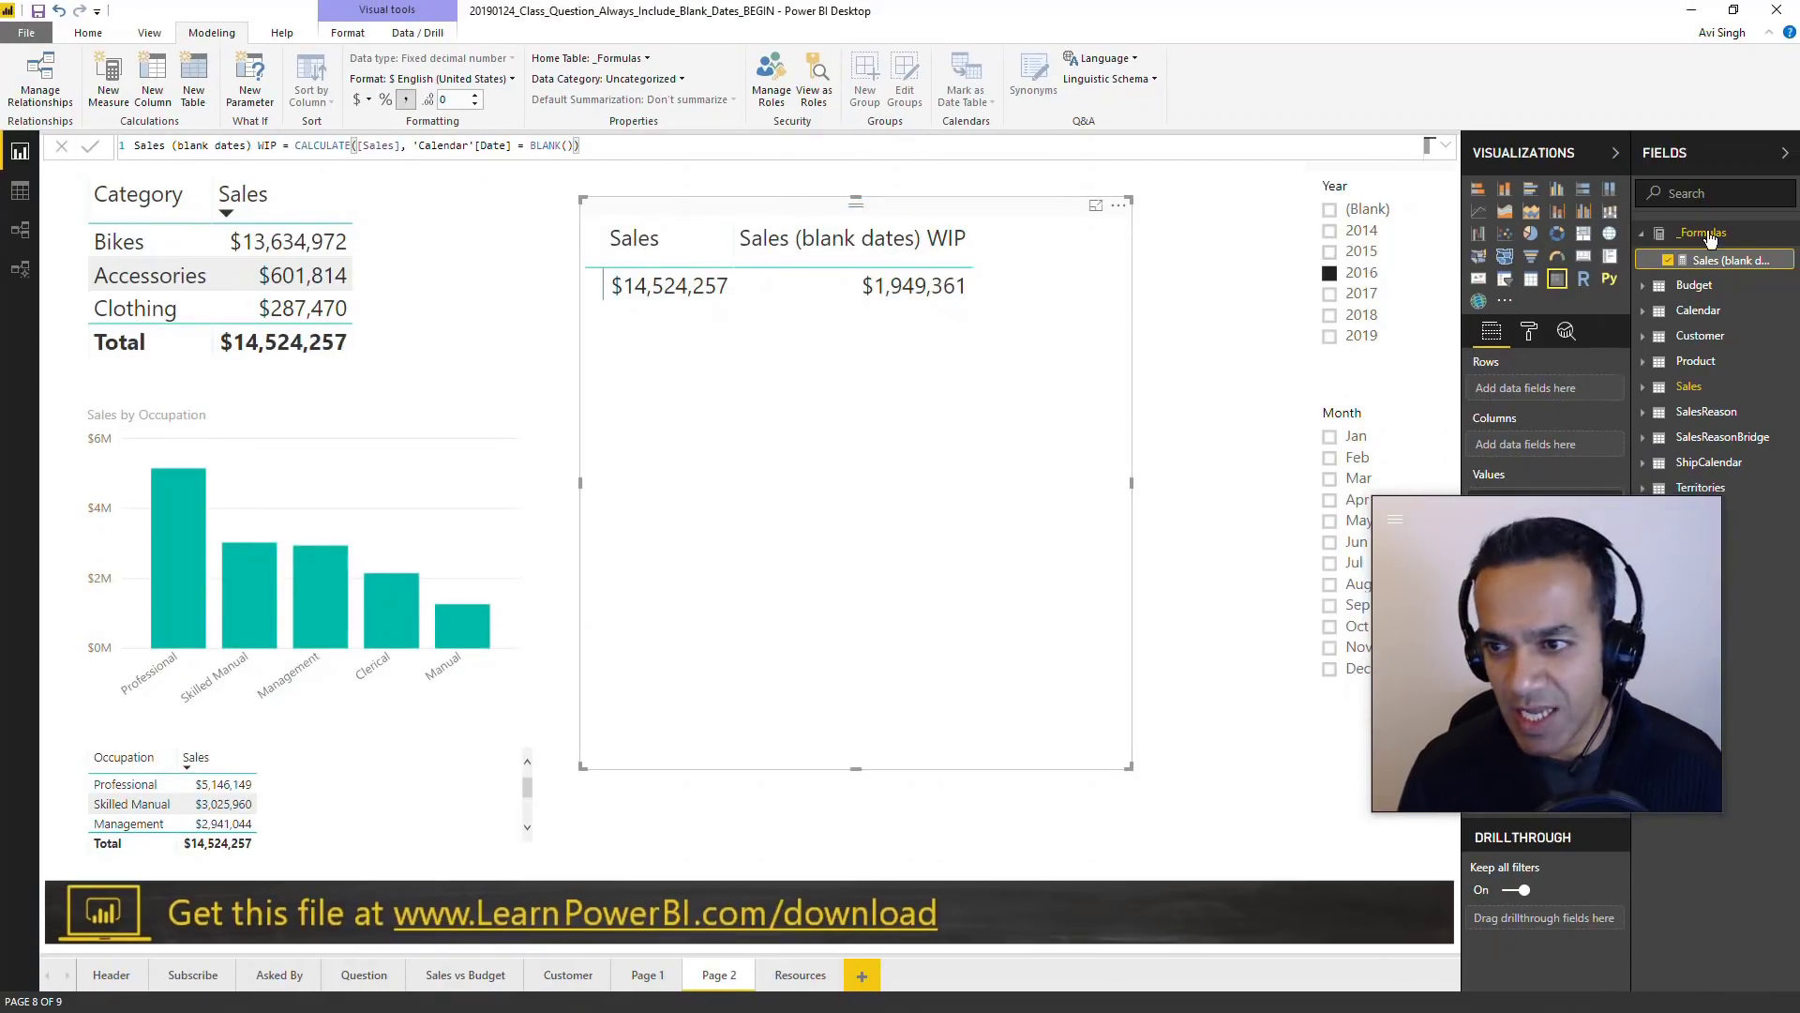
- Copy the WIP formula and paste it into a new measure
triple_click(600, 144)
key("ctrl+c")
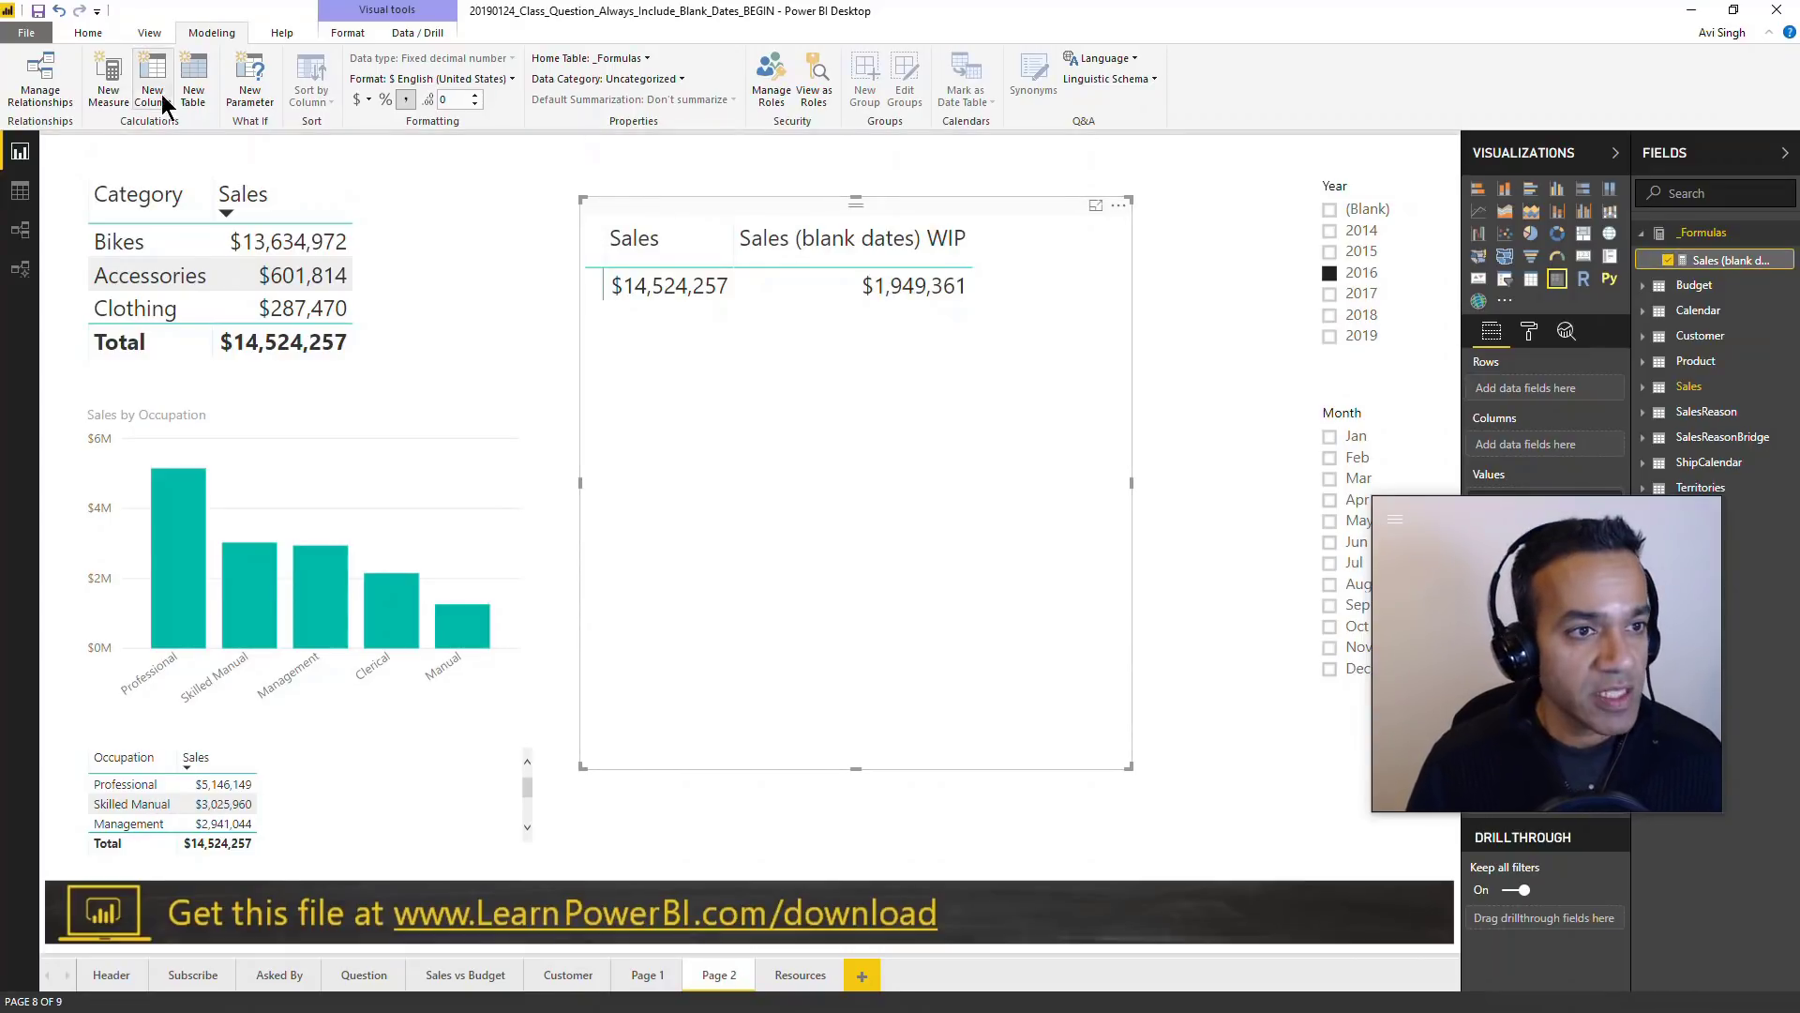
left_click(107, 87)
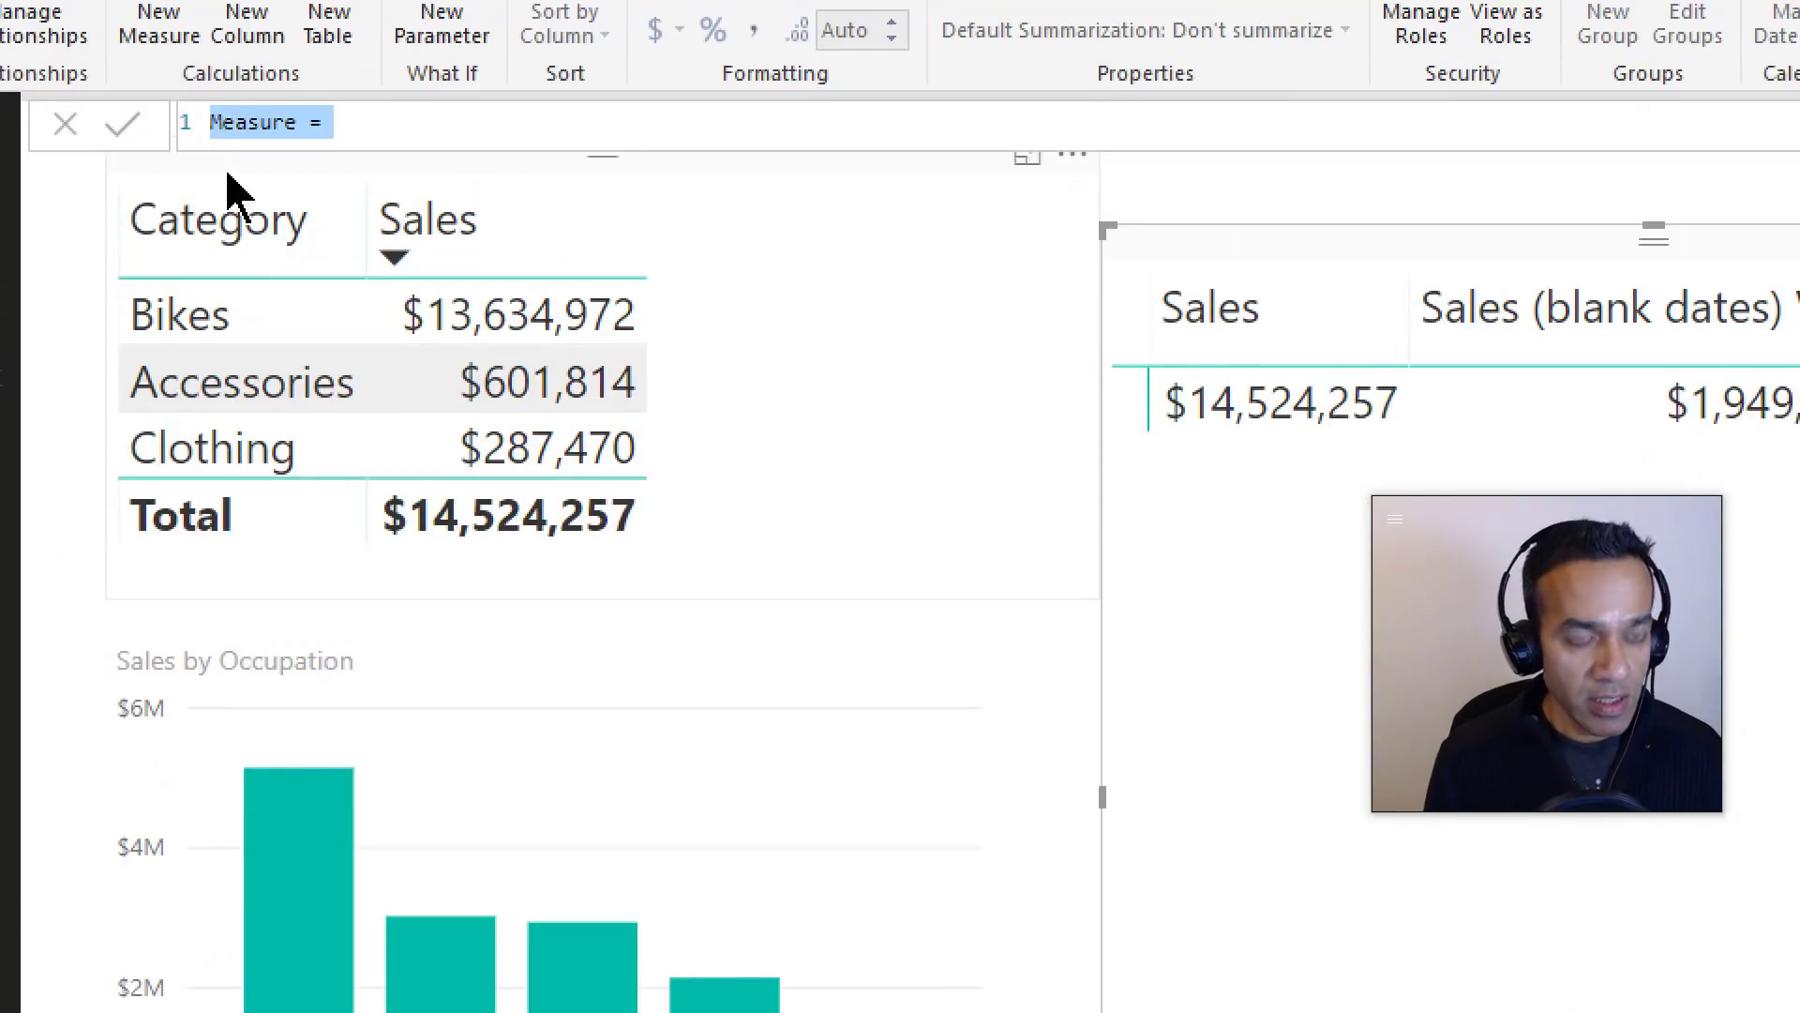
key("ctrl+v")
- Rename the new measure Sales (always include blank dates), dropping the WIP suffix
key("Home")
key("ctrl+Right")
key("ctrl+Right")
key("Right")
key("ctrl+Left")
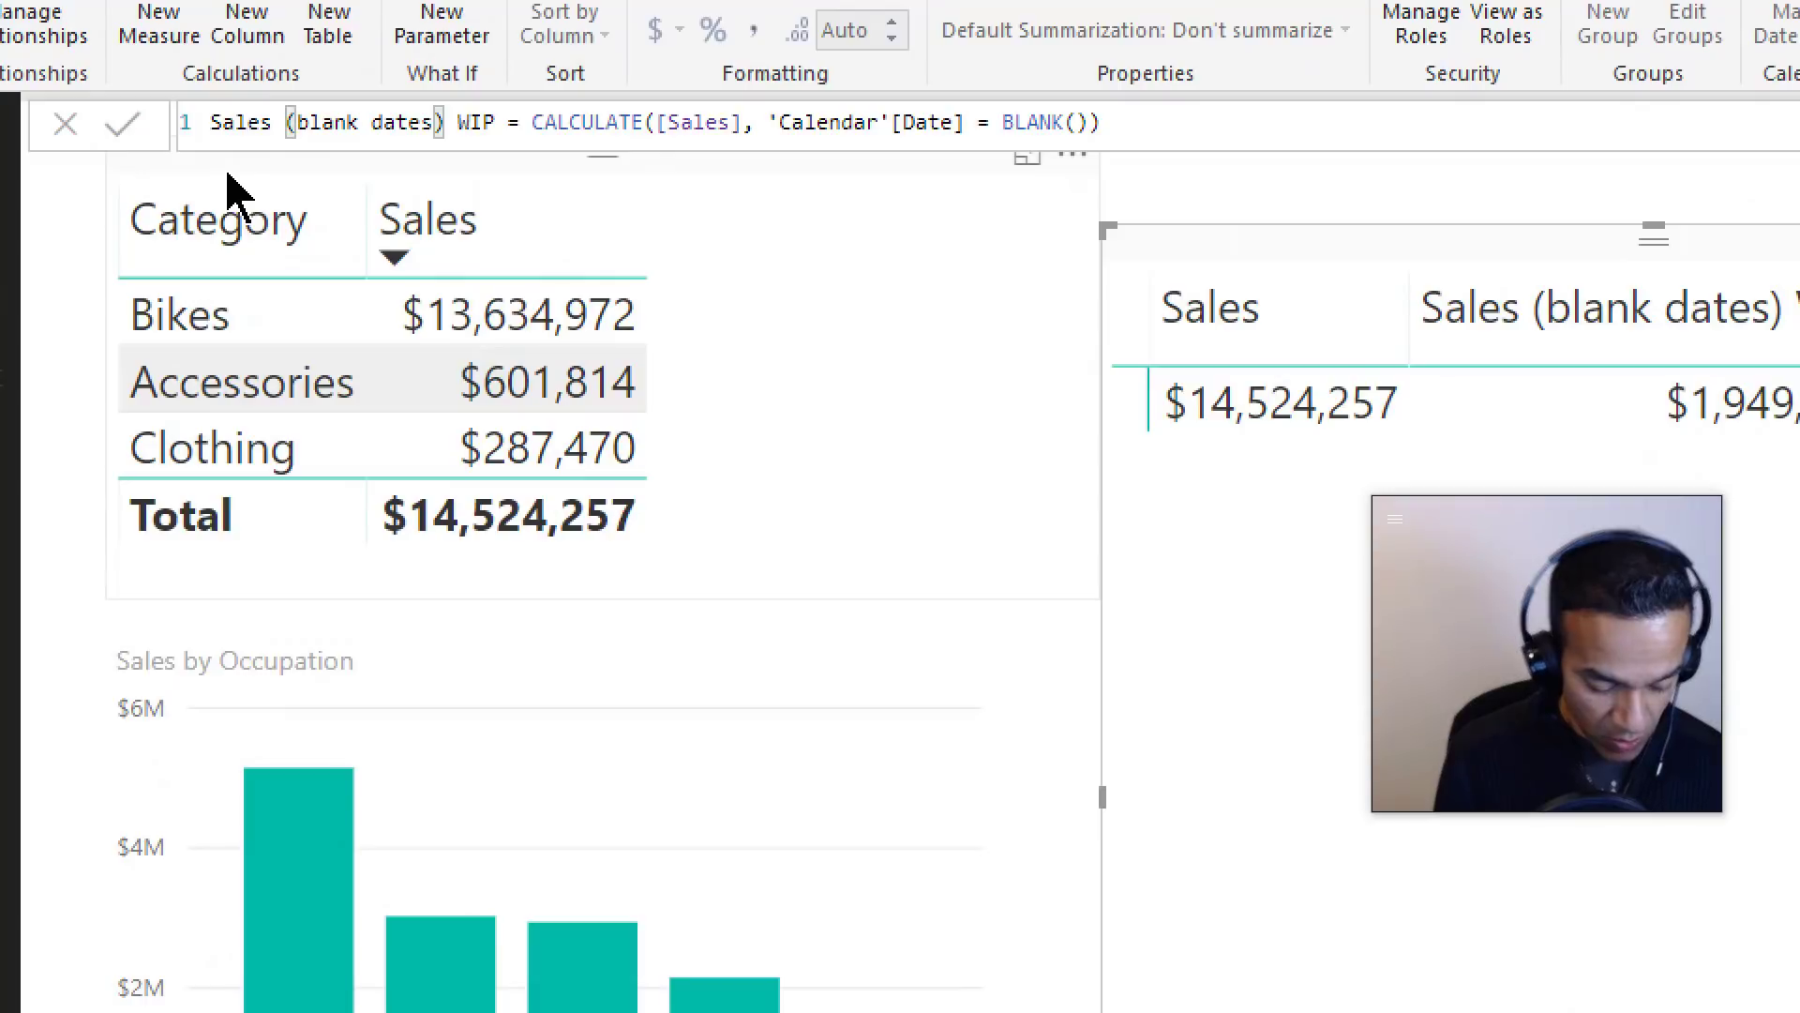
type("always include")
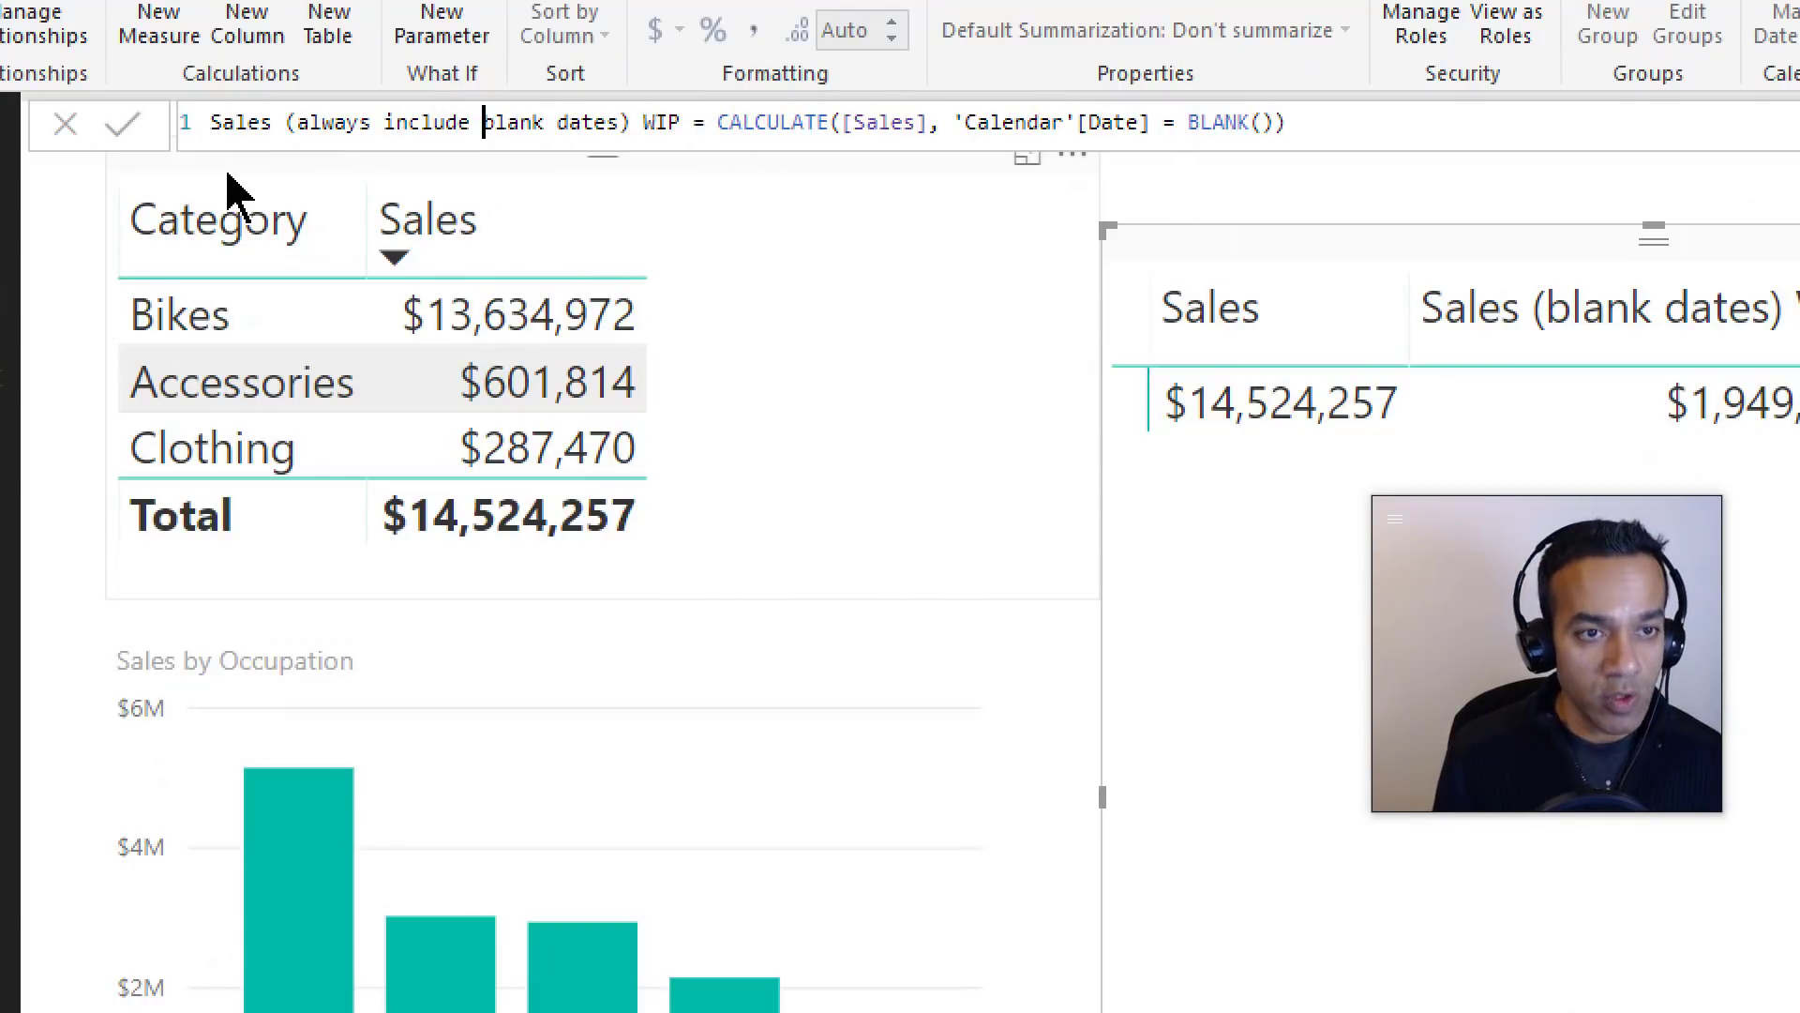
key("ctrl+Right")
key("ctrl+Right")
key("ctrl+Right")
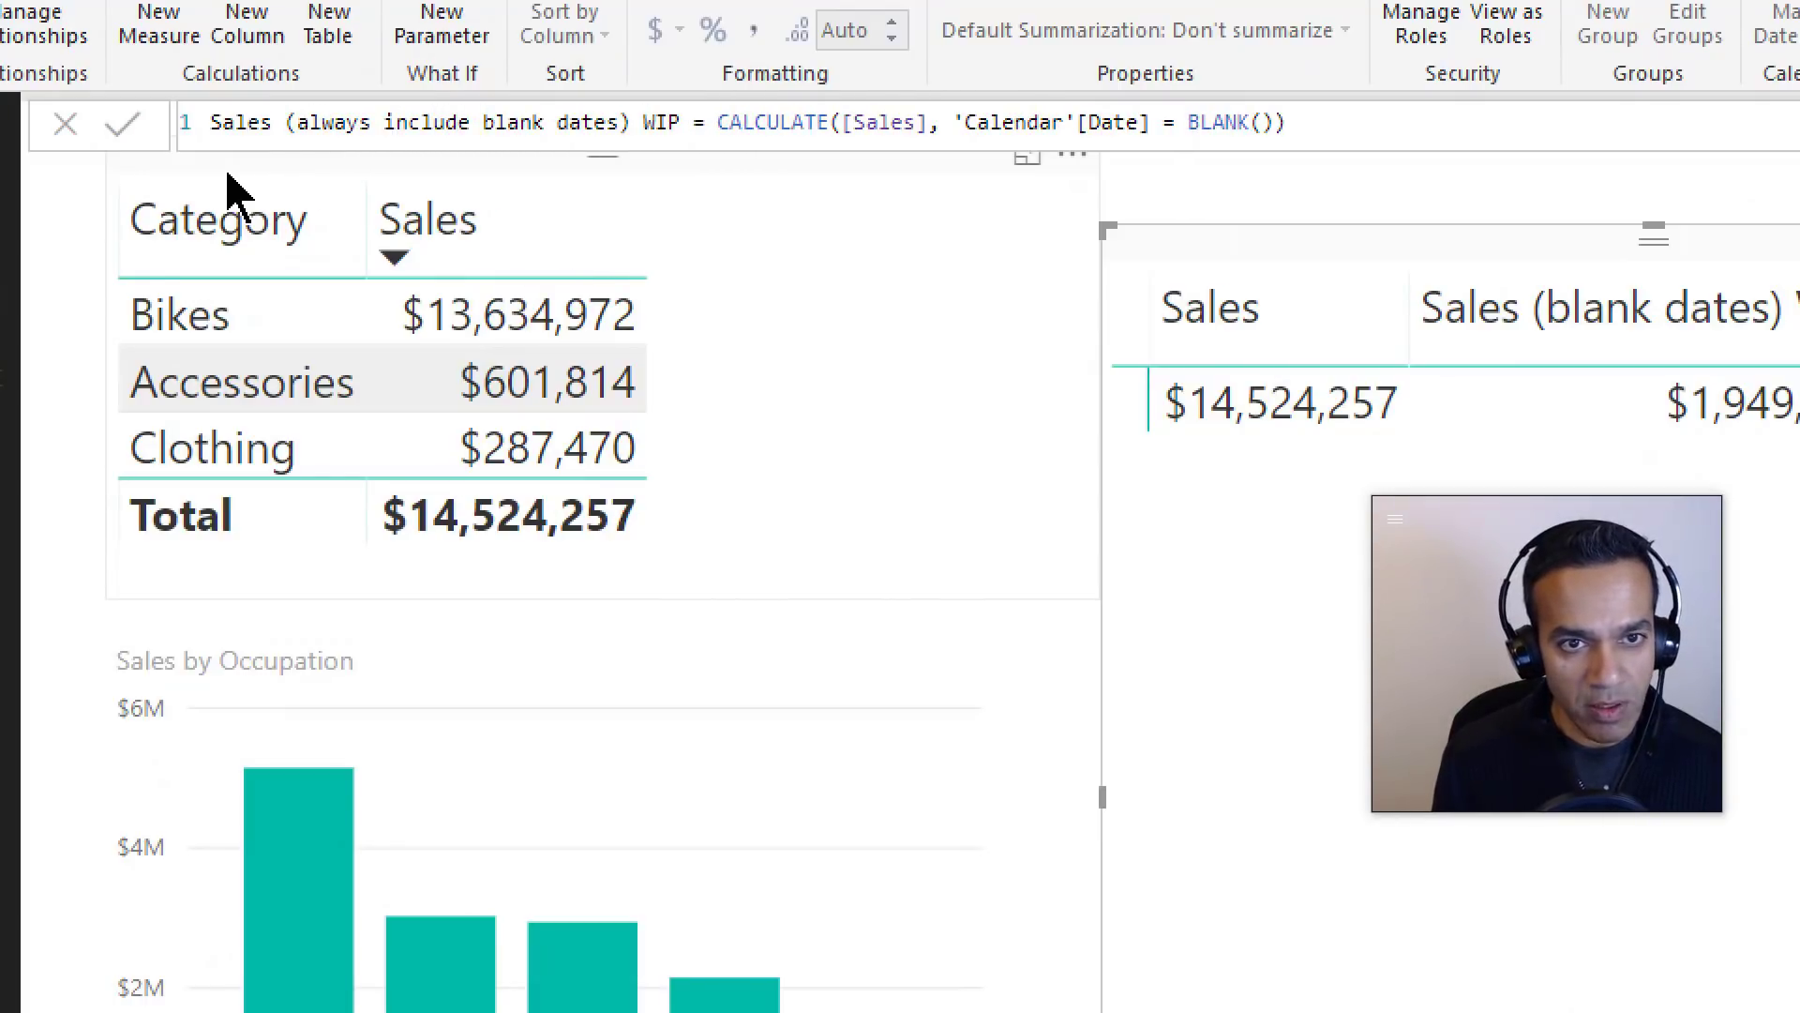
key("ctrl+shift+Right")
key("BackSpace")
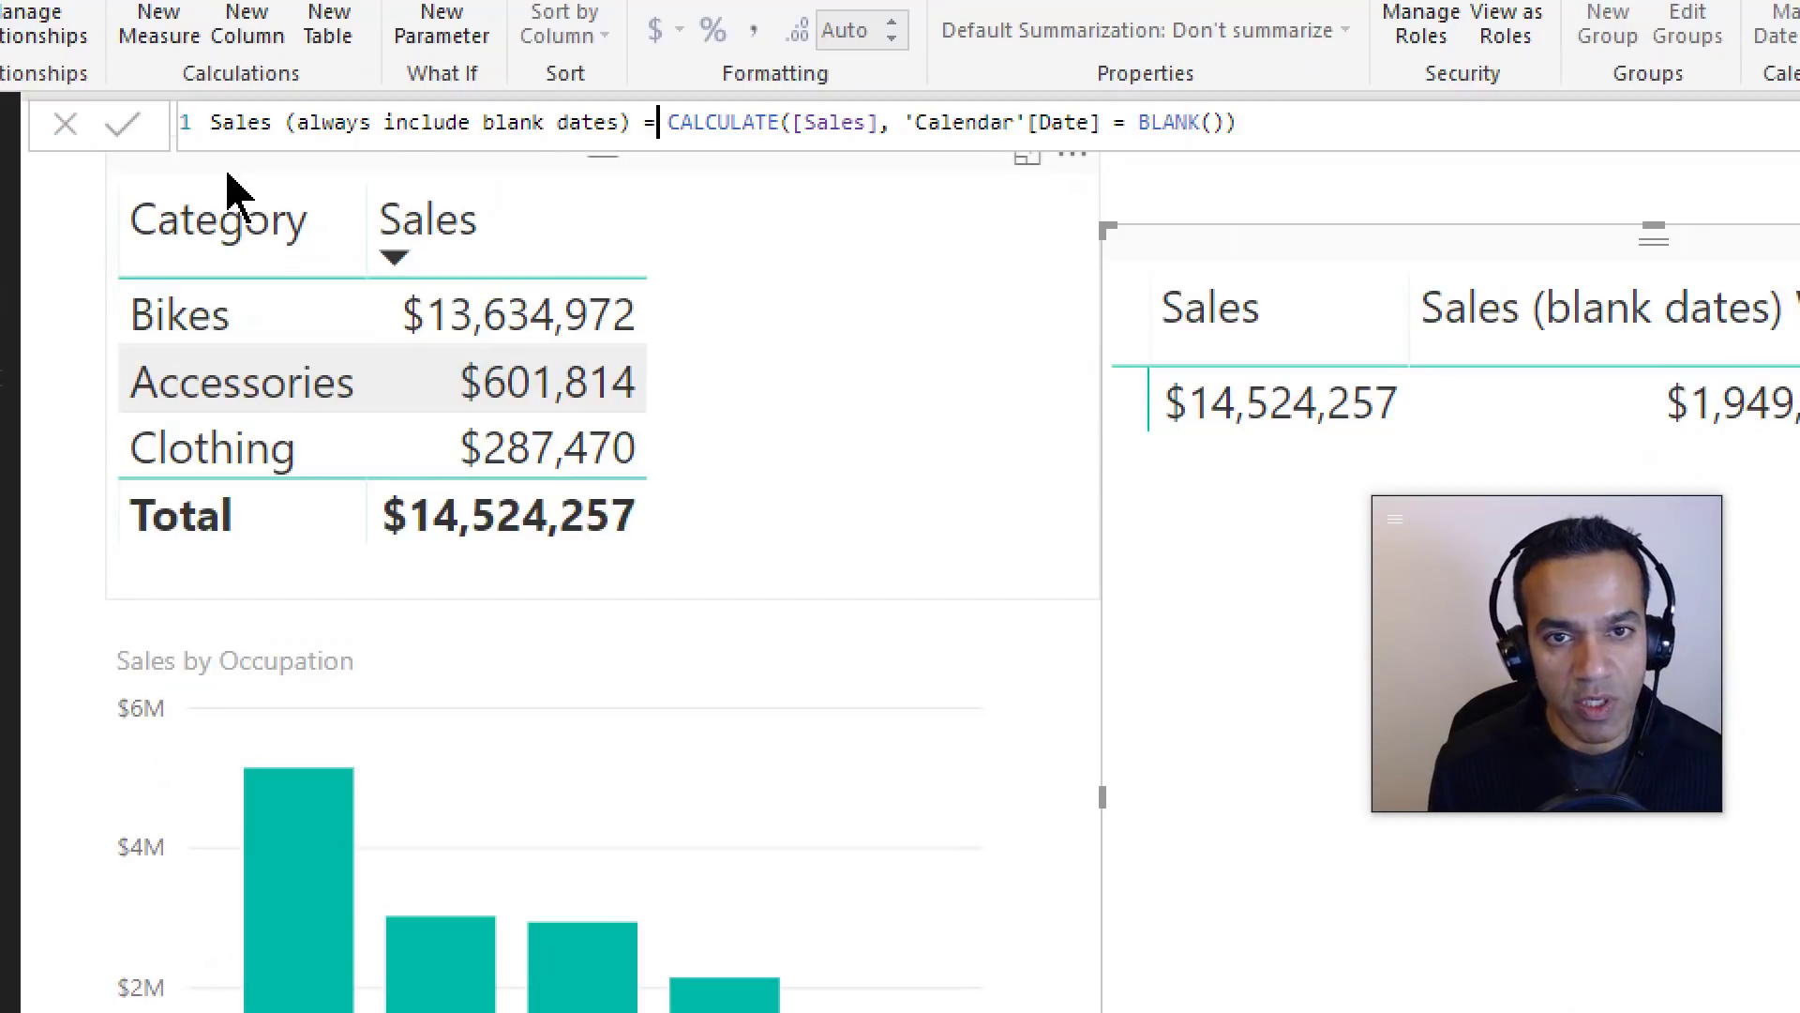
key("ctrl+Right")
key("ctrl+Right")
key("ctrl+Right")
key("ctrl+Right")
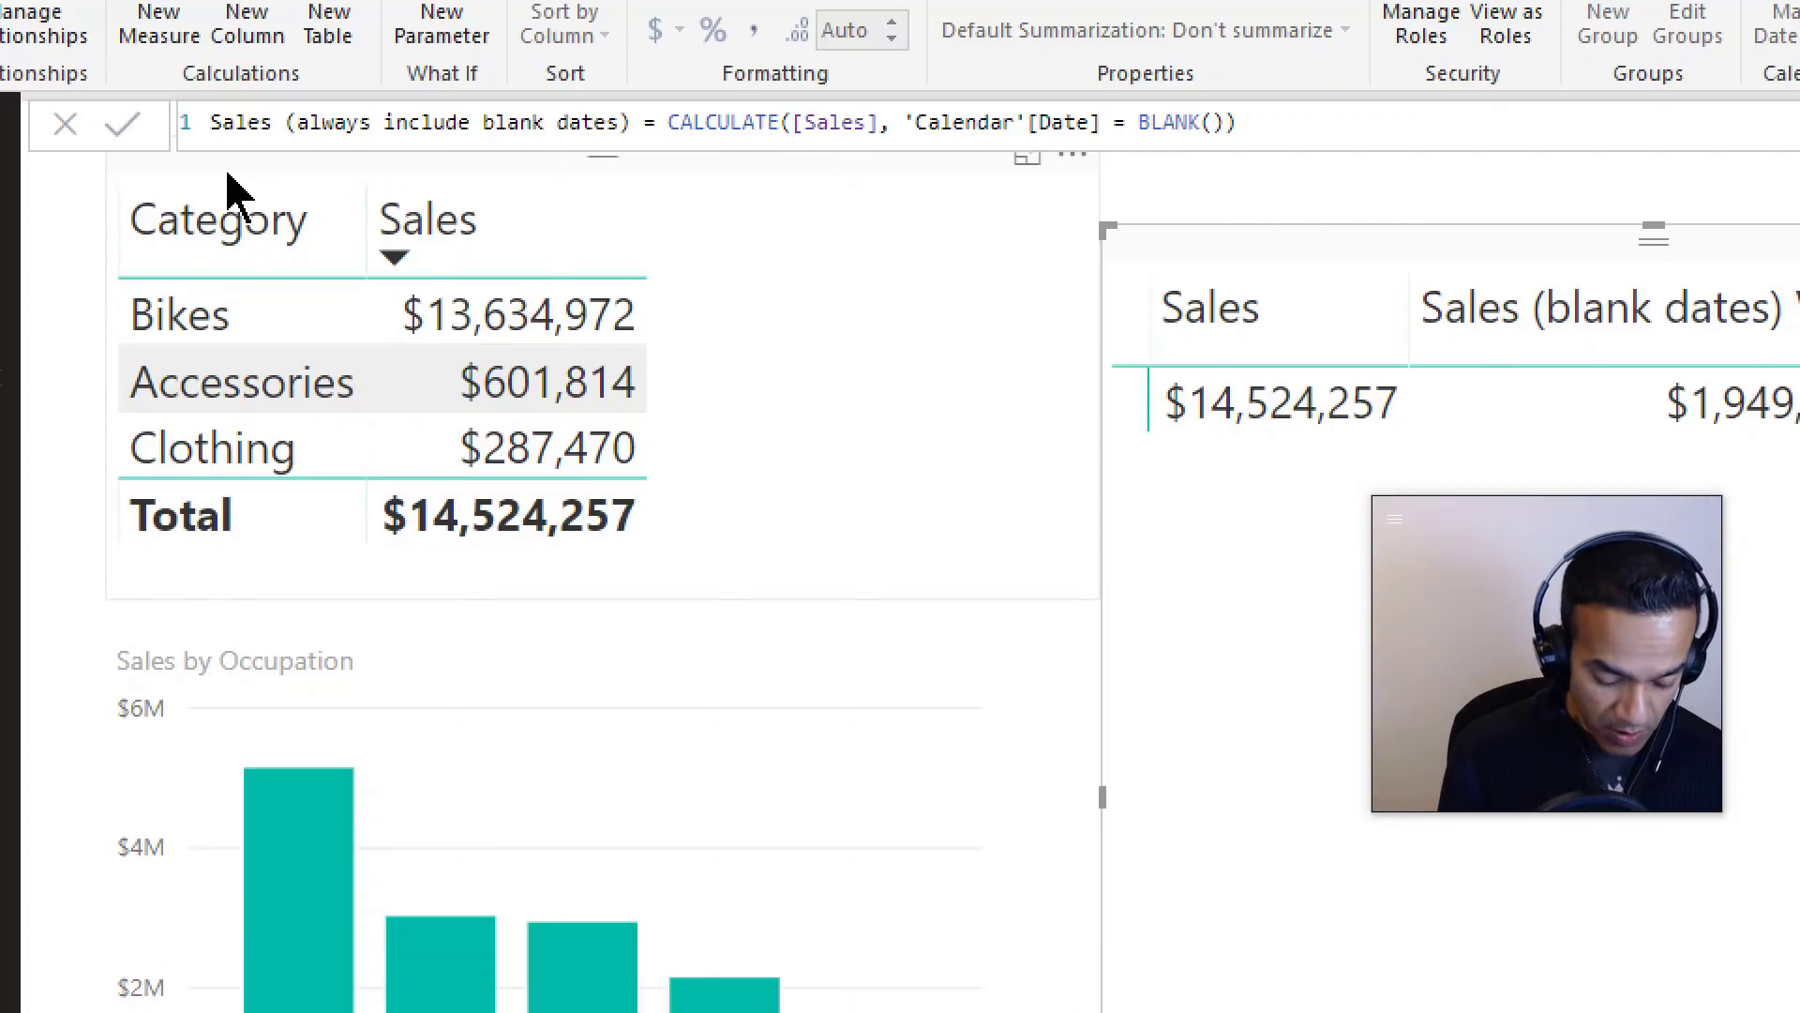
- Wrap the blank-date condition in UNION, adding 'Calendar' as its second argument
type("UNION")
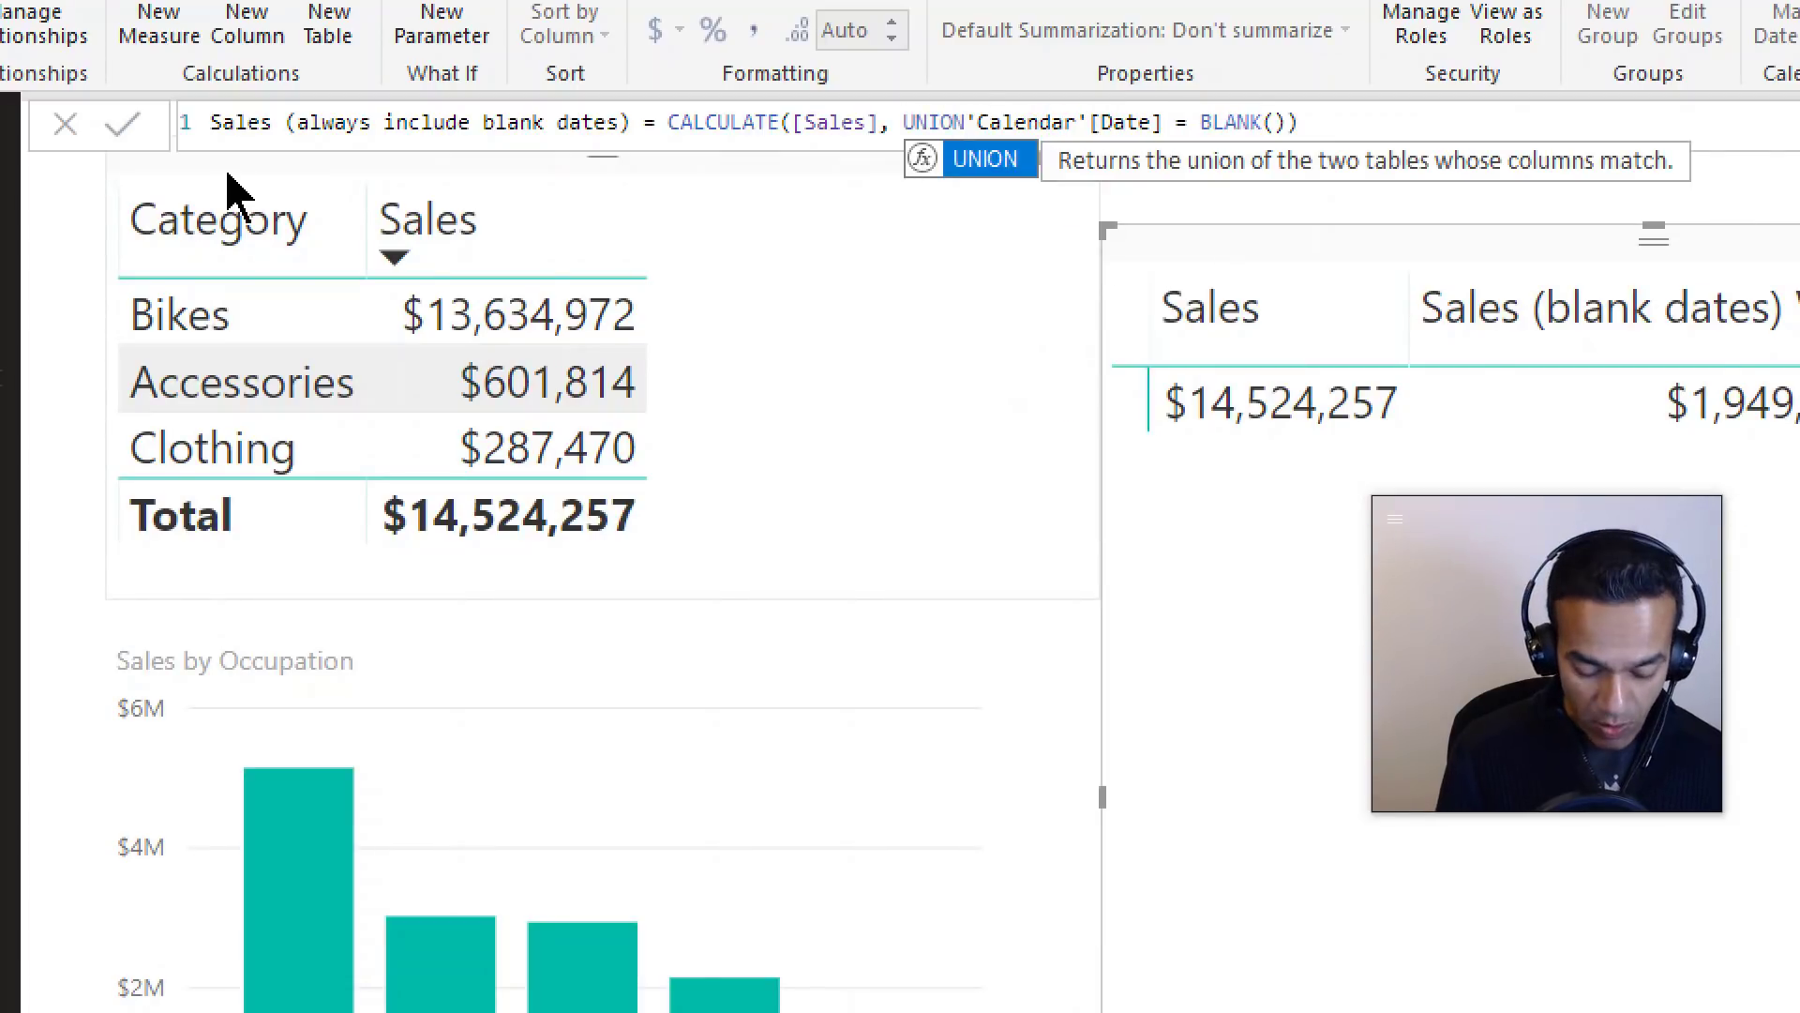
type("(")
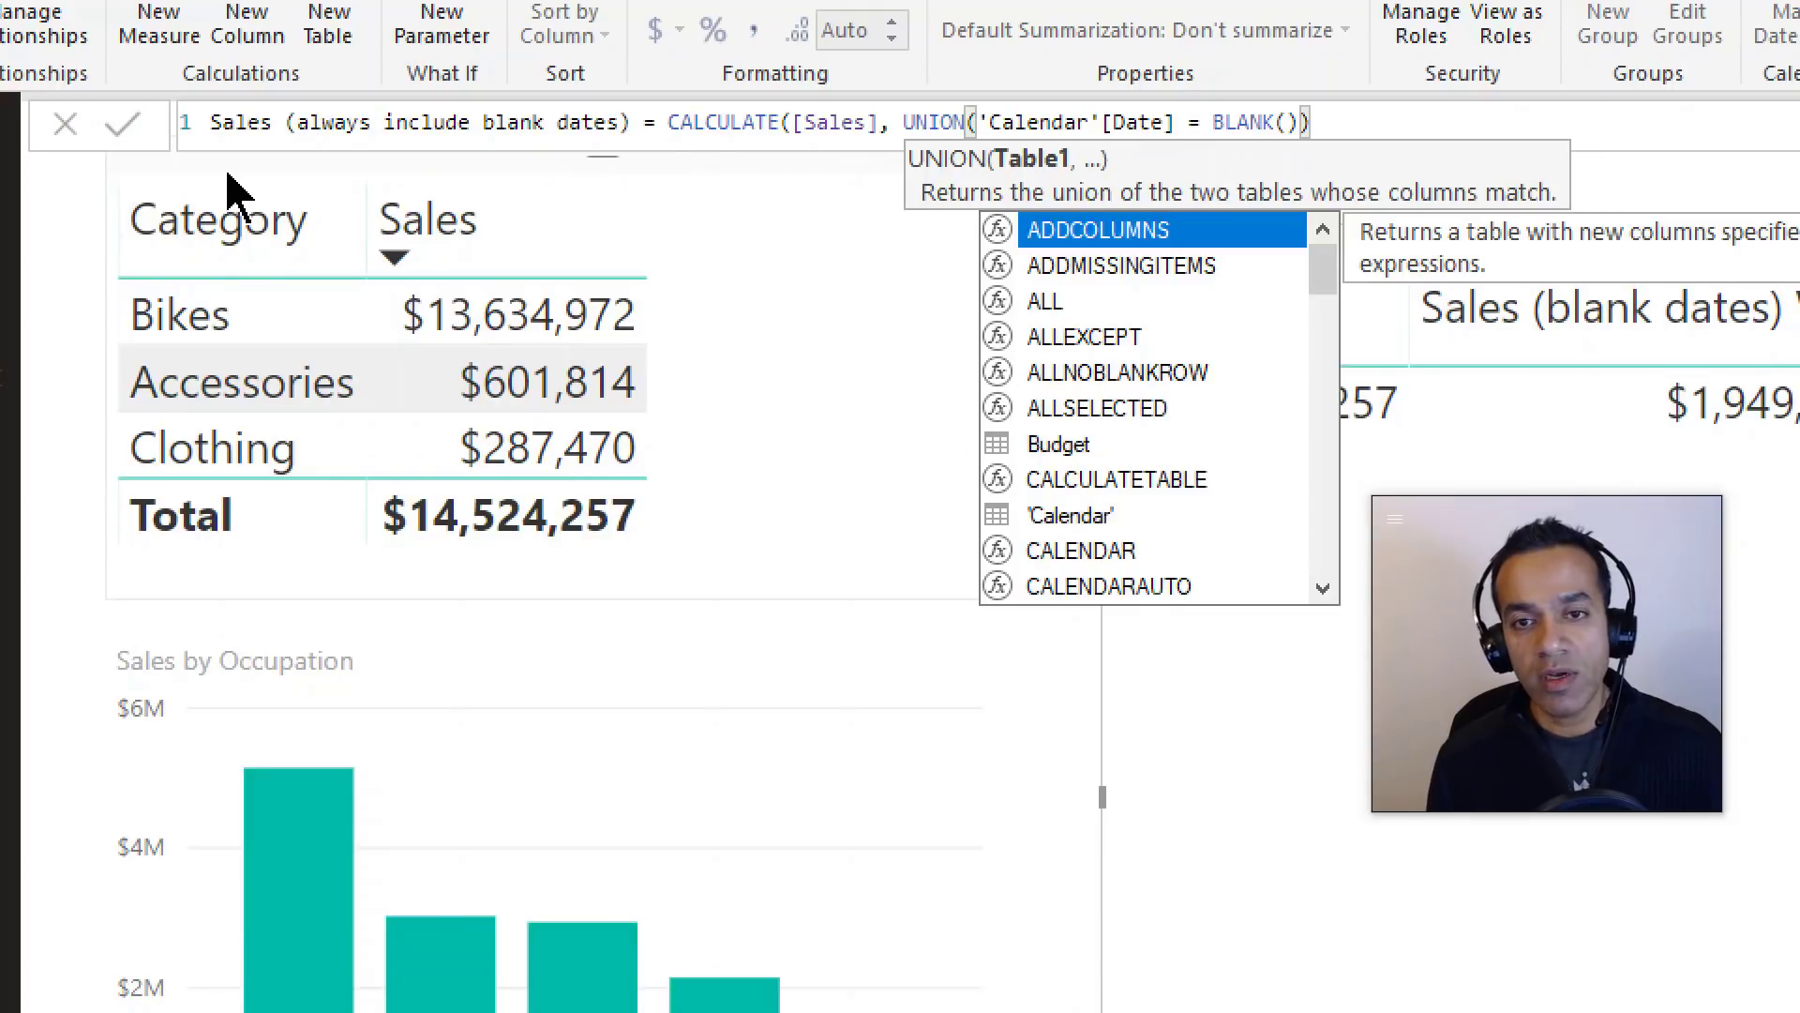
key("End")
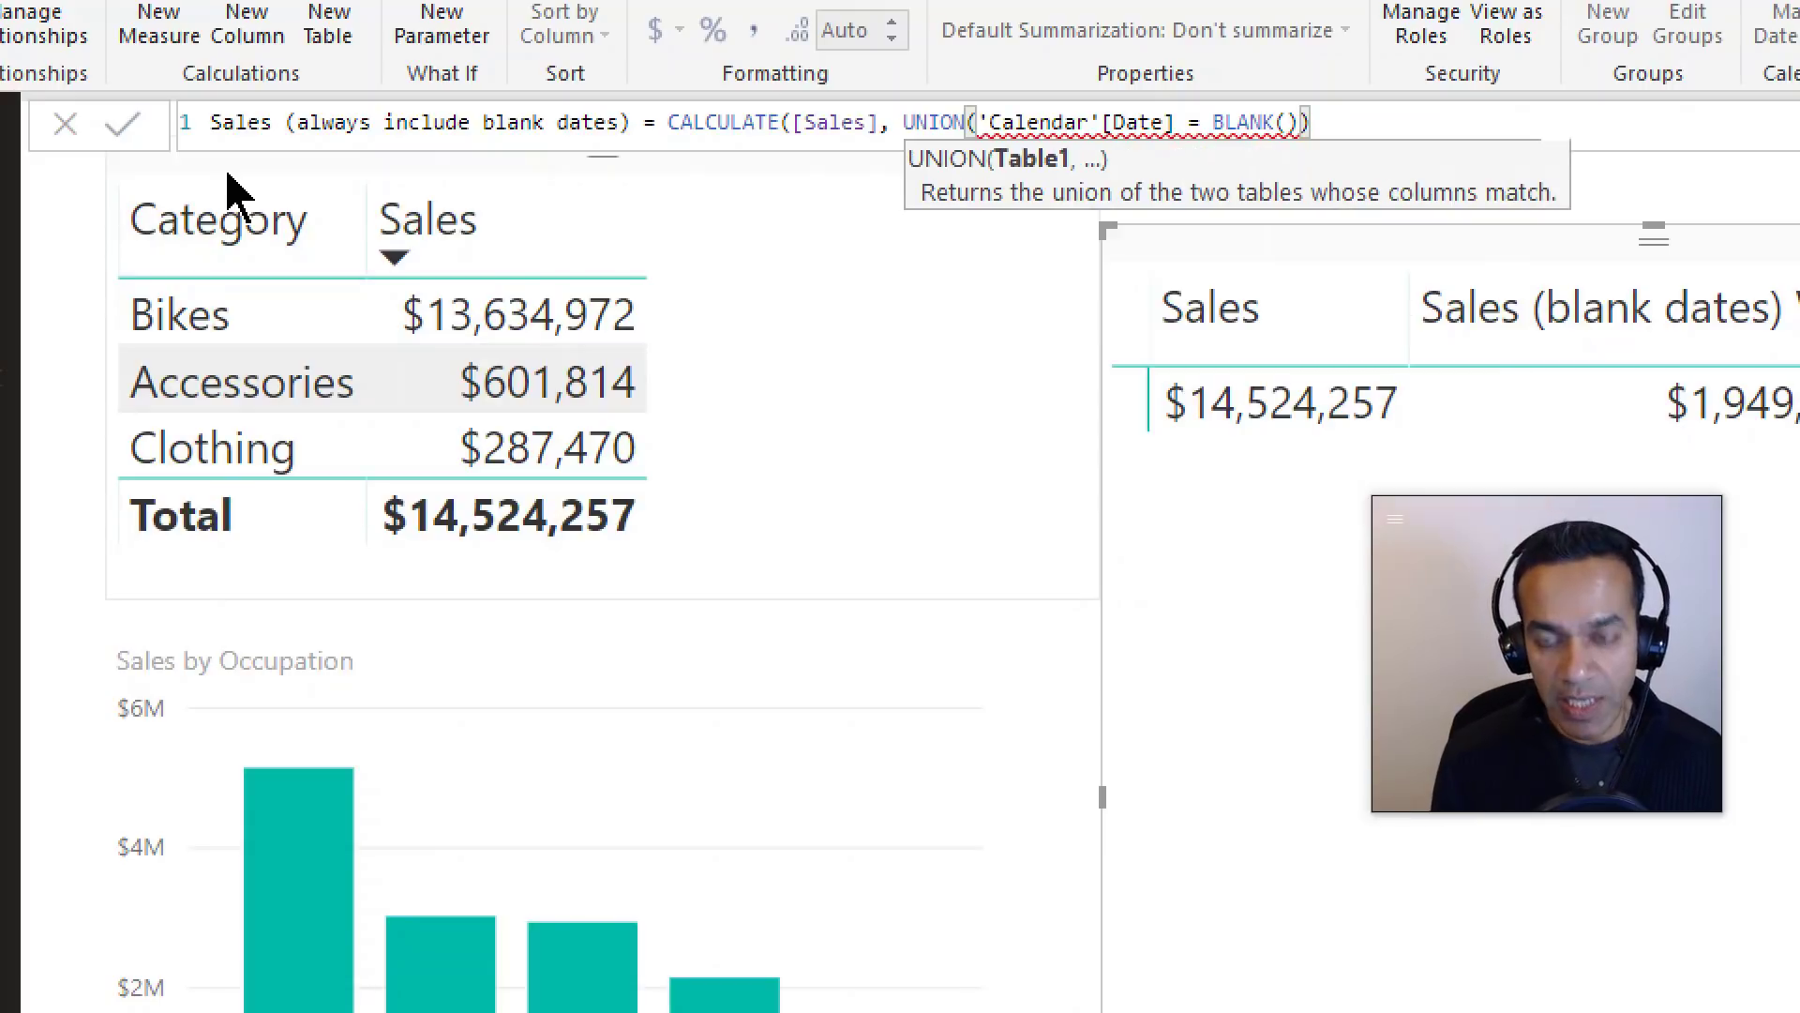
type(", 'Calend")
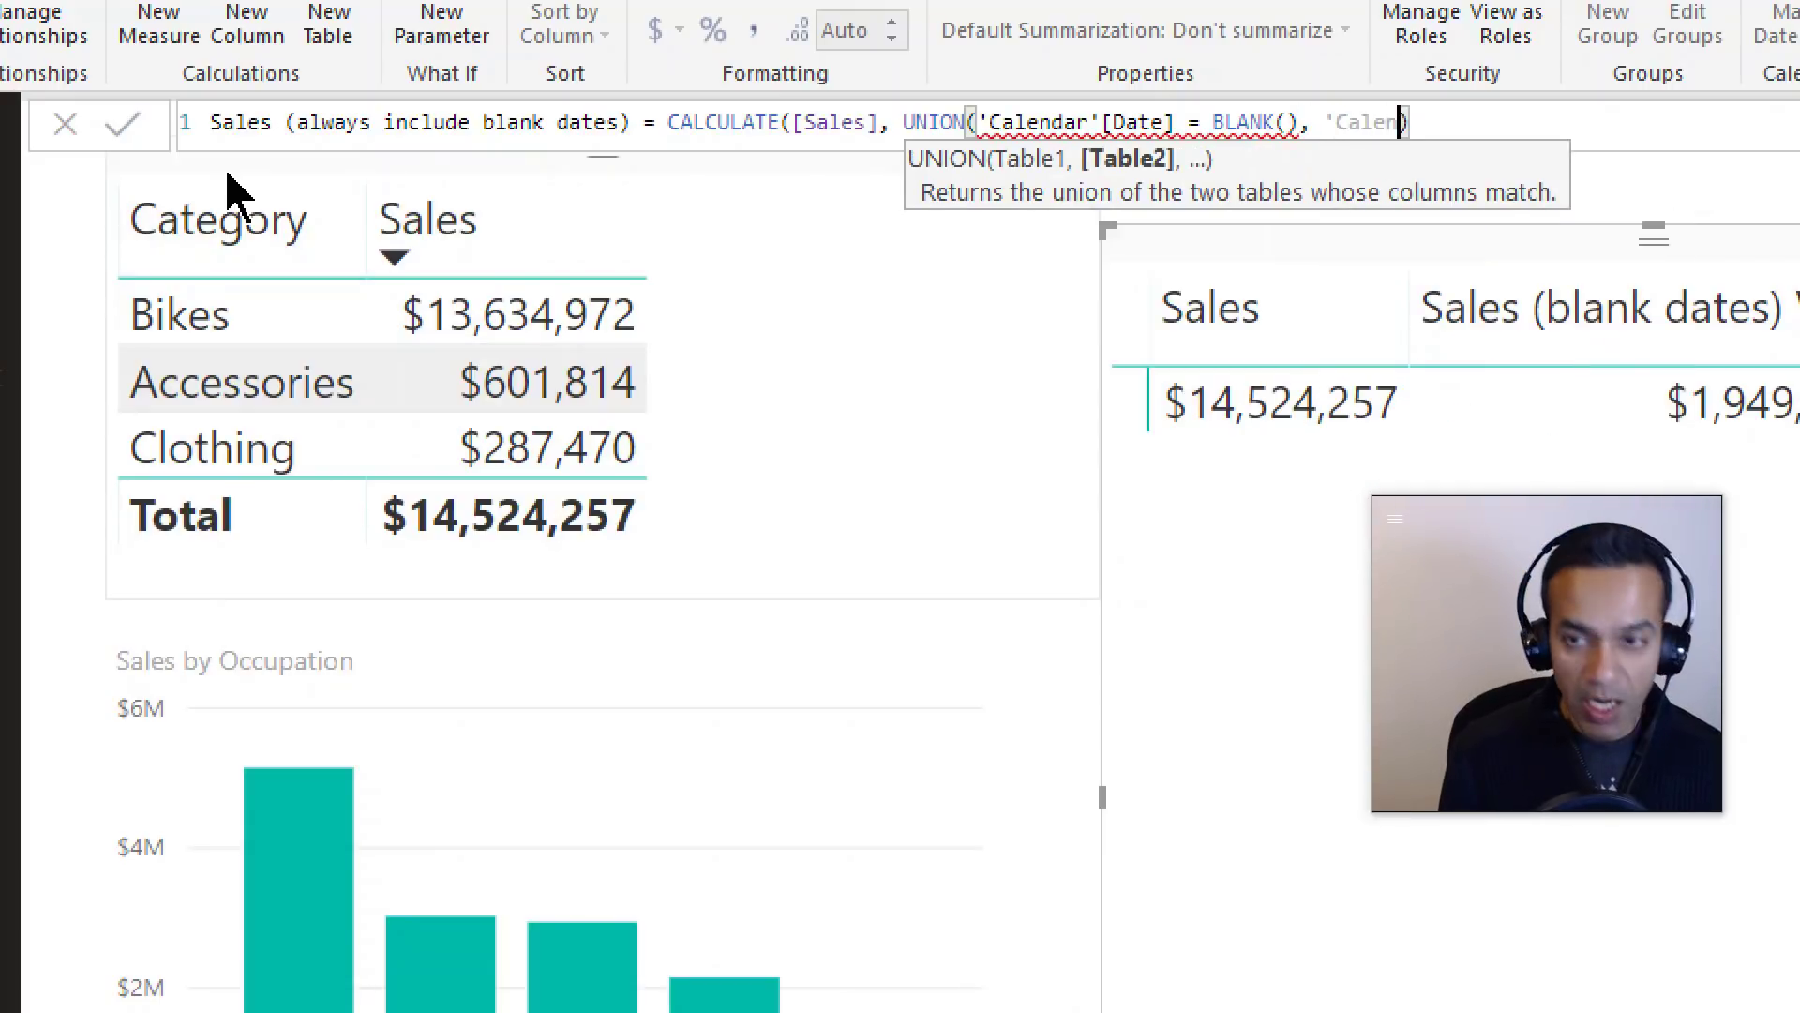
key("Tab")
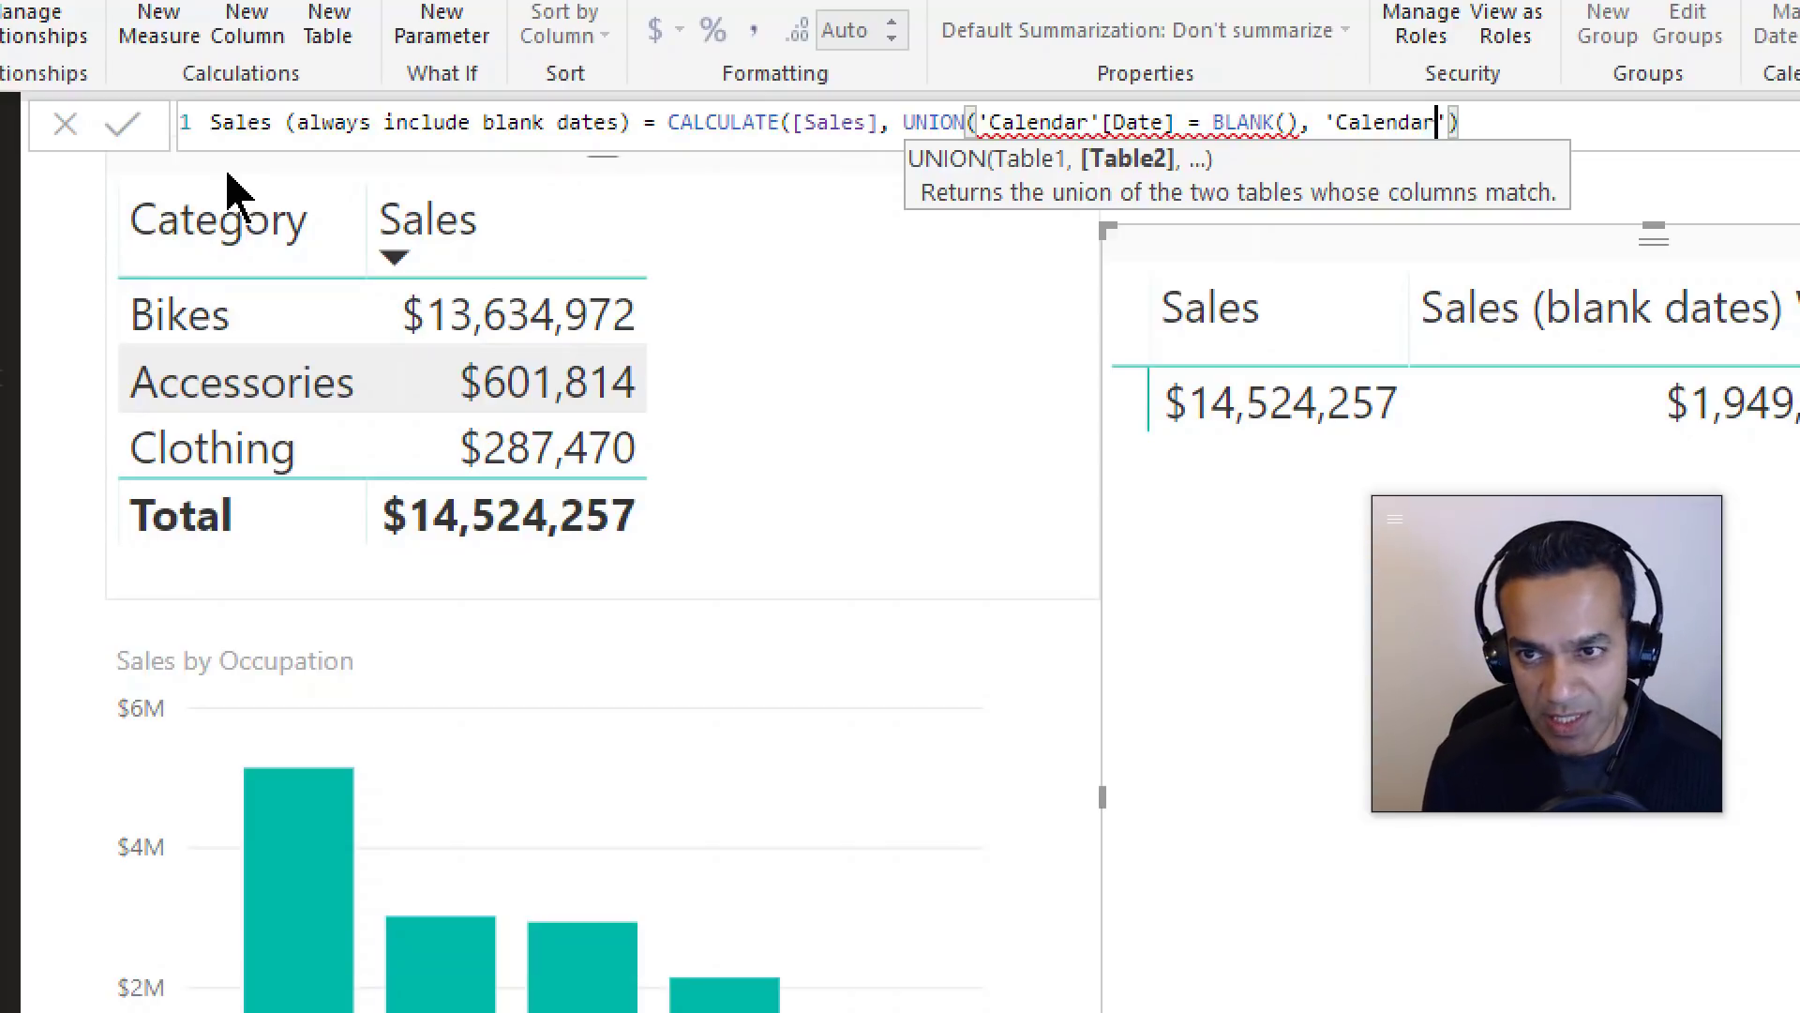
- Make the condition FILTER(ALL('Calendar'), 'Calendar'[Date] = BLANK()) inside the UNION
key("Left")
key("Left")
key("Left")
key("Left")
key("Left")
key("Left")
key("Left")
key("Left")
key("Left")
key("Left")
key("Left")
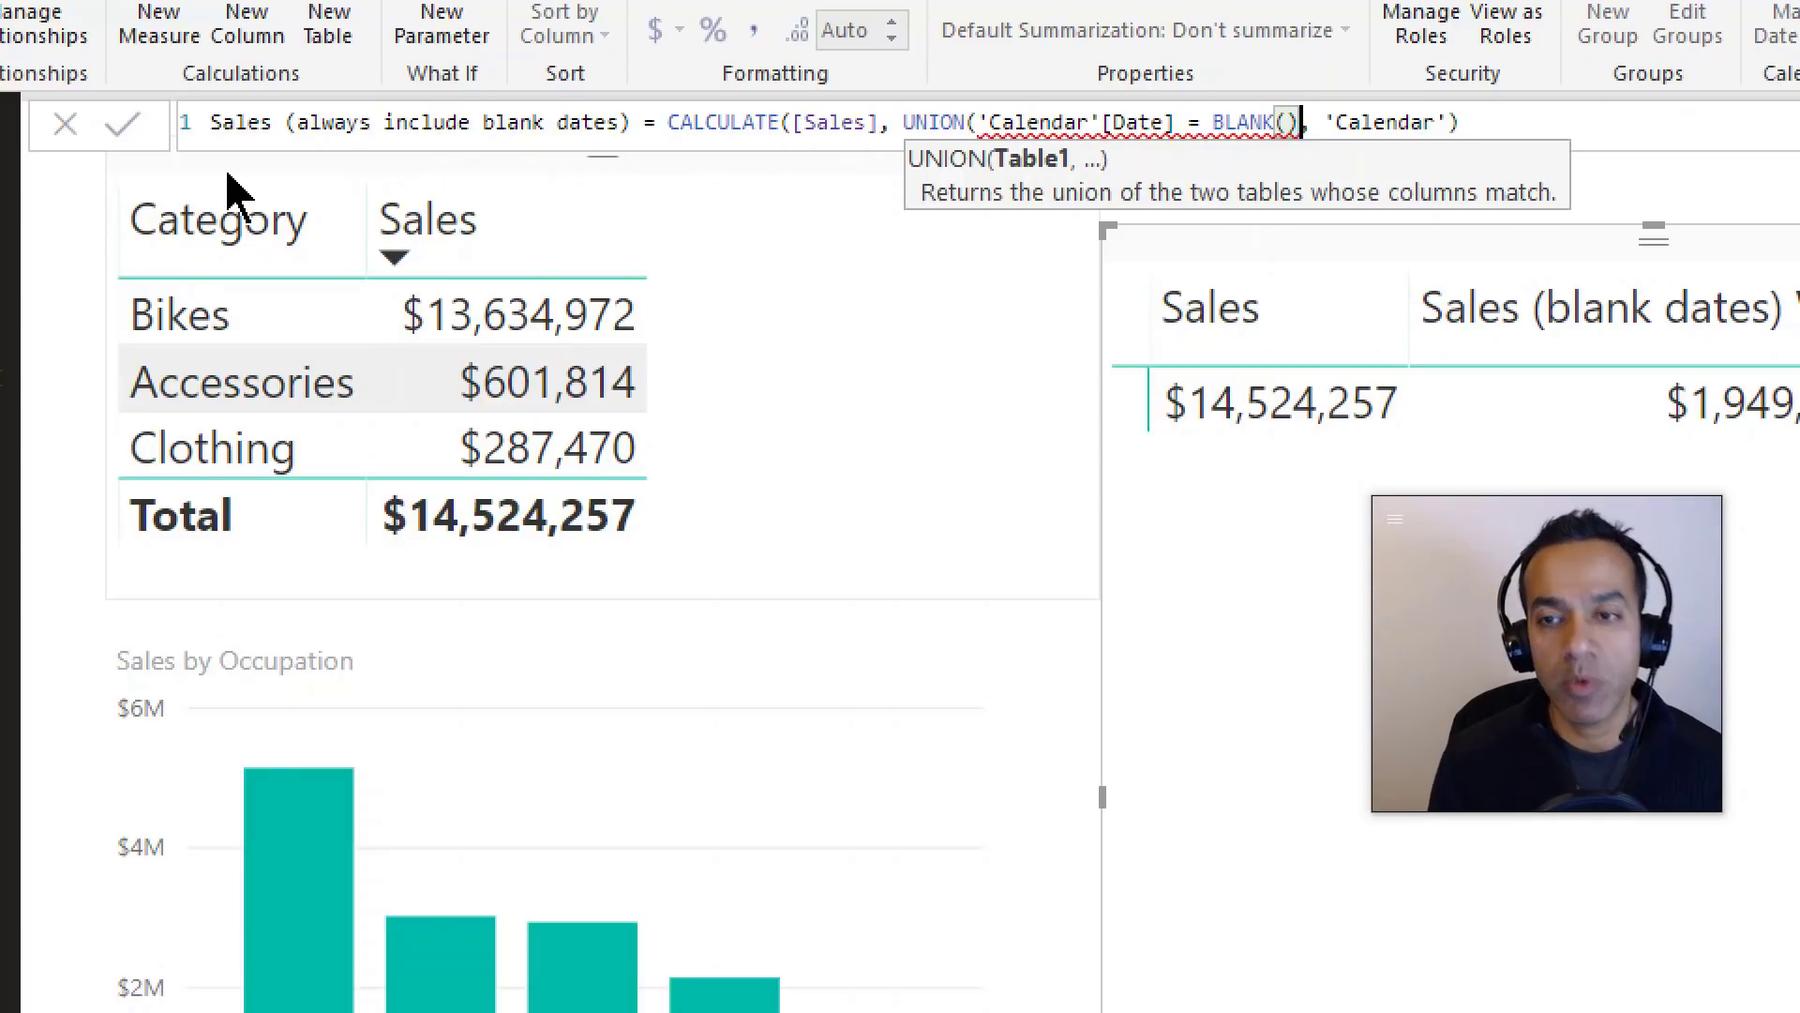
key("Left")
key("Left")
key("Left")
key("Left")
key("Left")
key("Left")
key("Left")
key("Left")
key("Left")
key("Left")
key("Left")
key("Left")
key("Left")
key("Left")
key("Left")
key("Left")
key("Left")
key("Left")
key("Left")
key("Left")
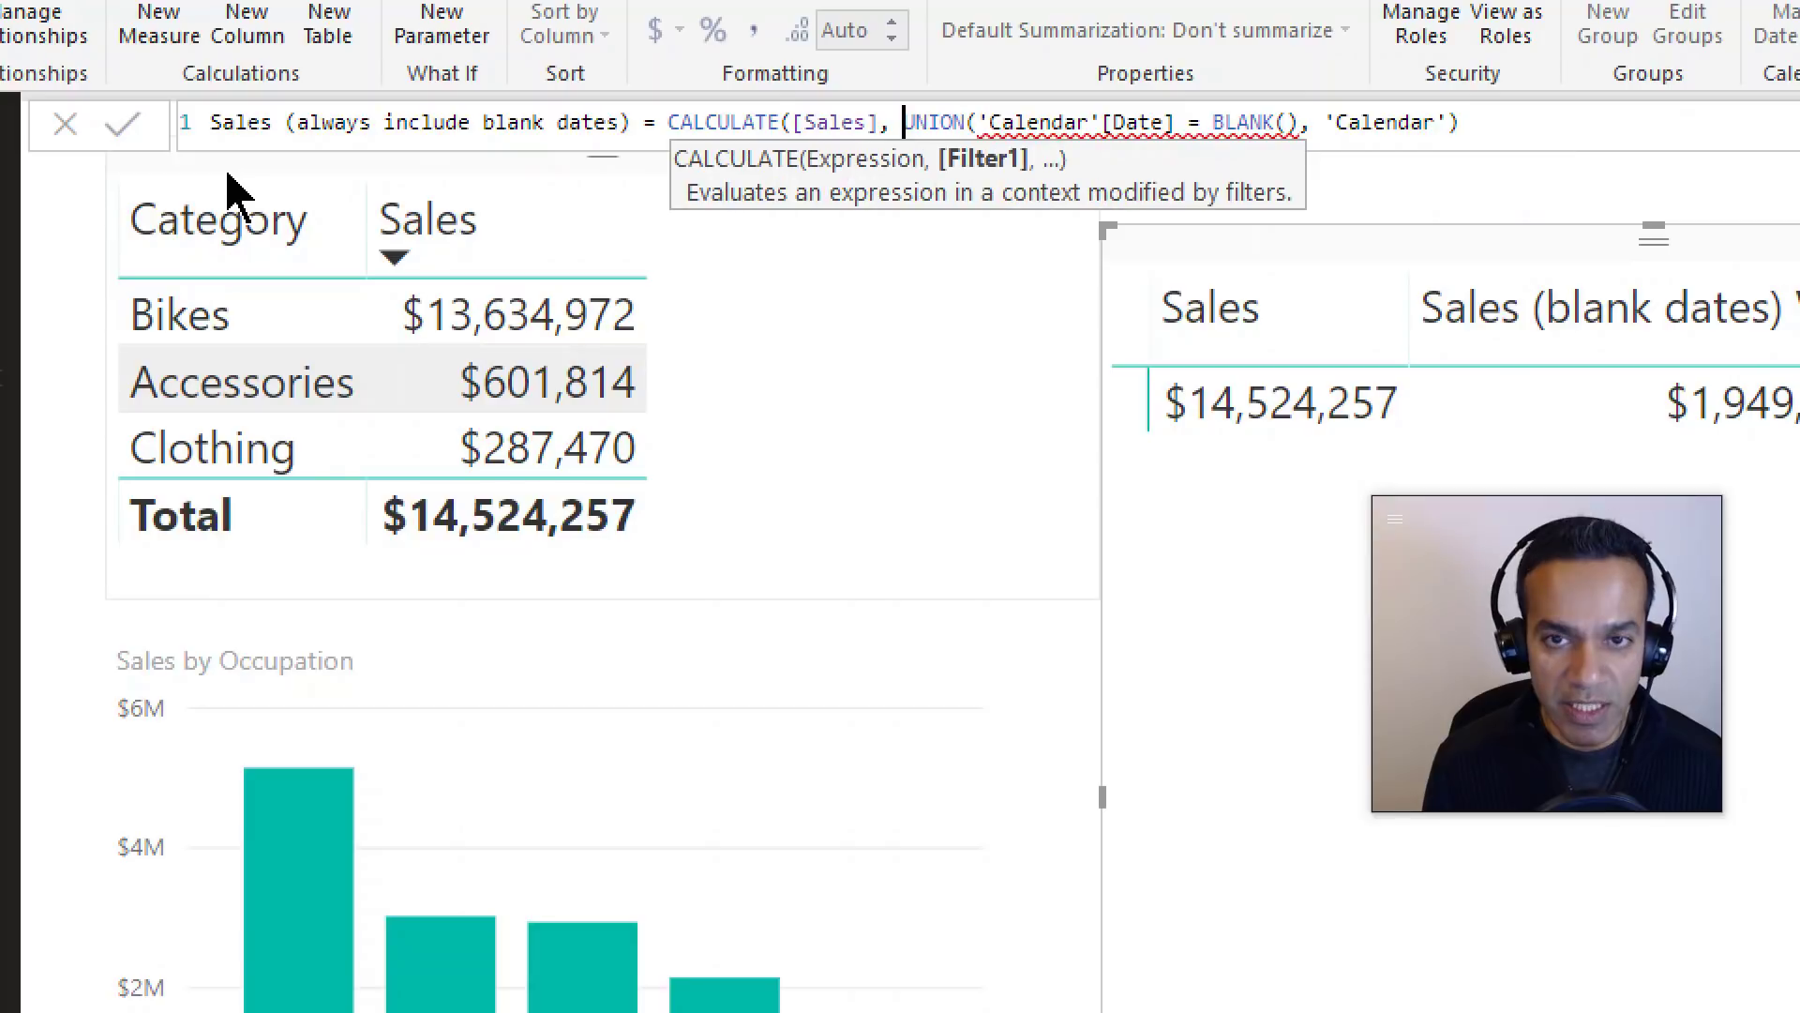
key("Right")
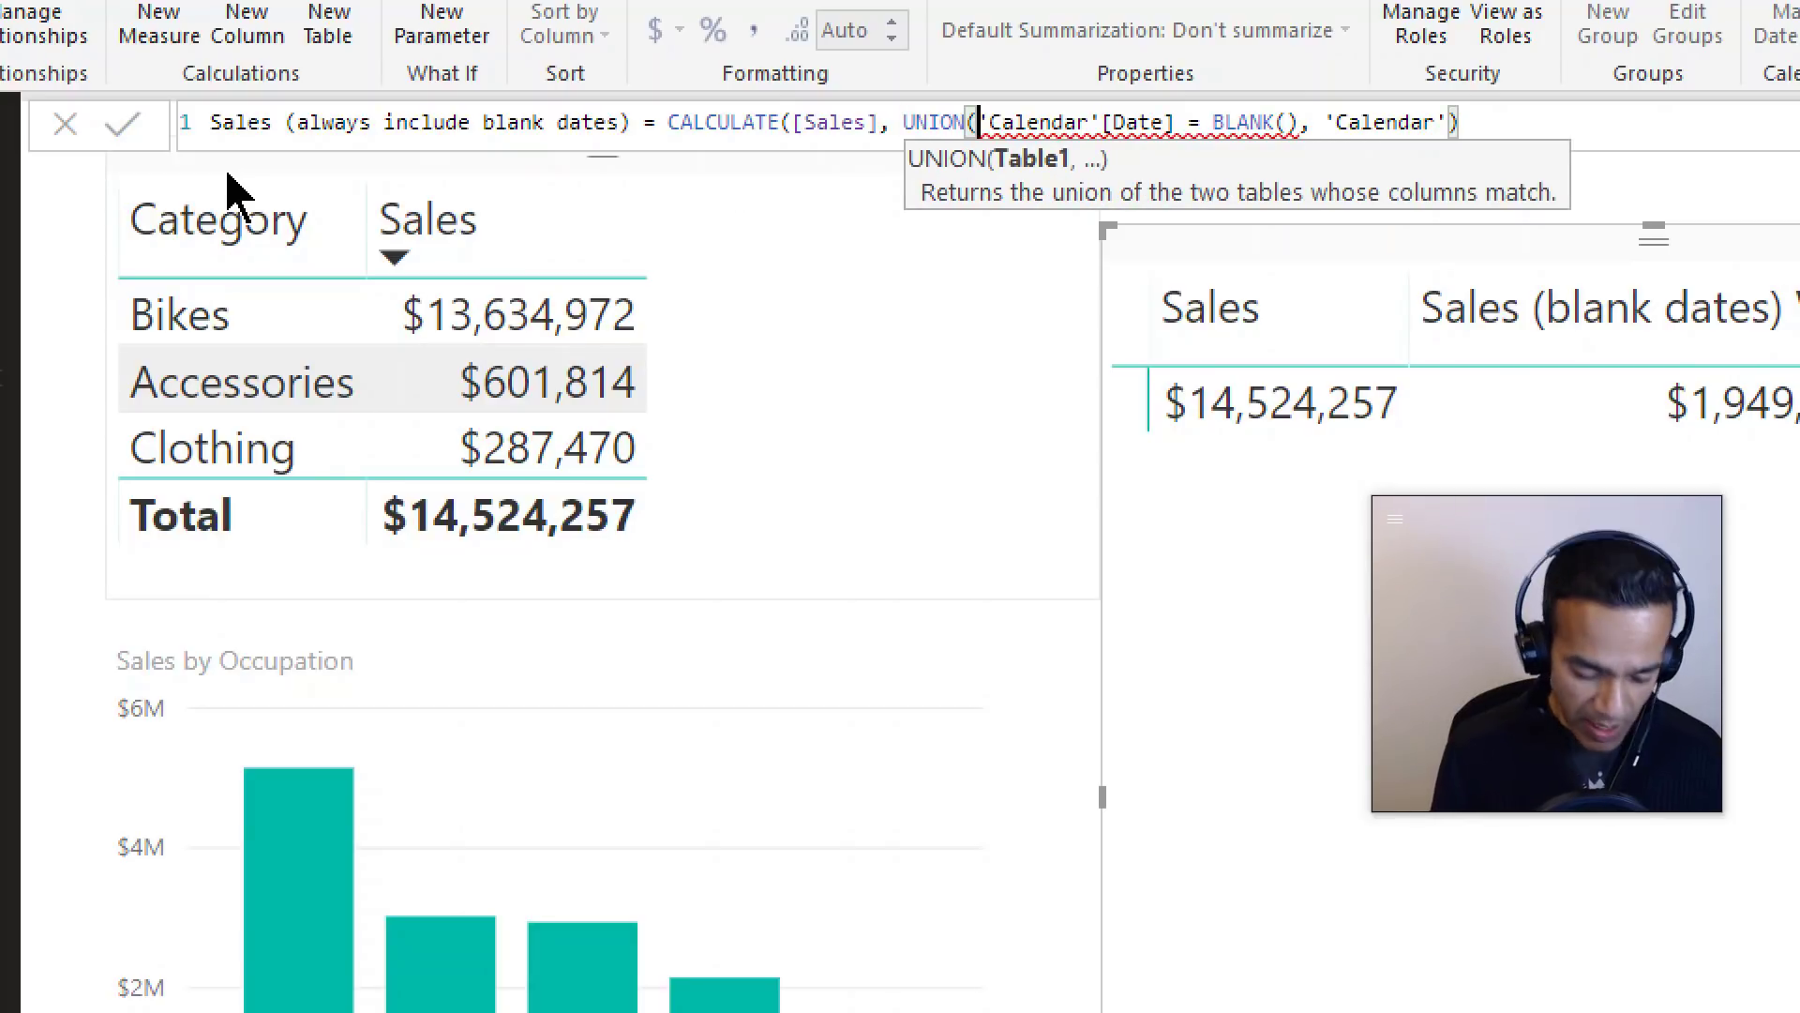
type("FILTER(")
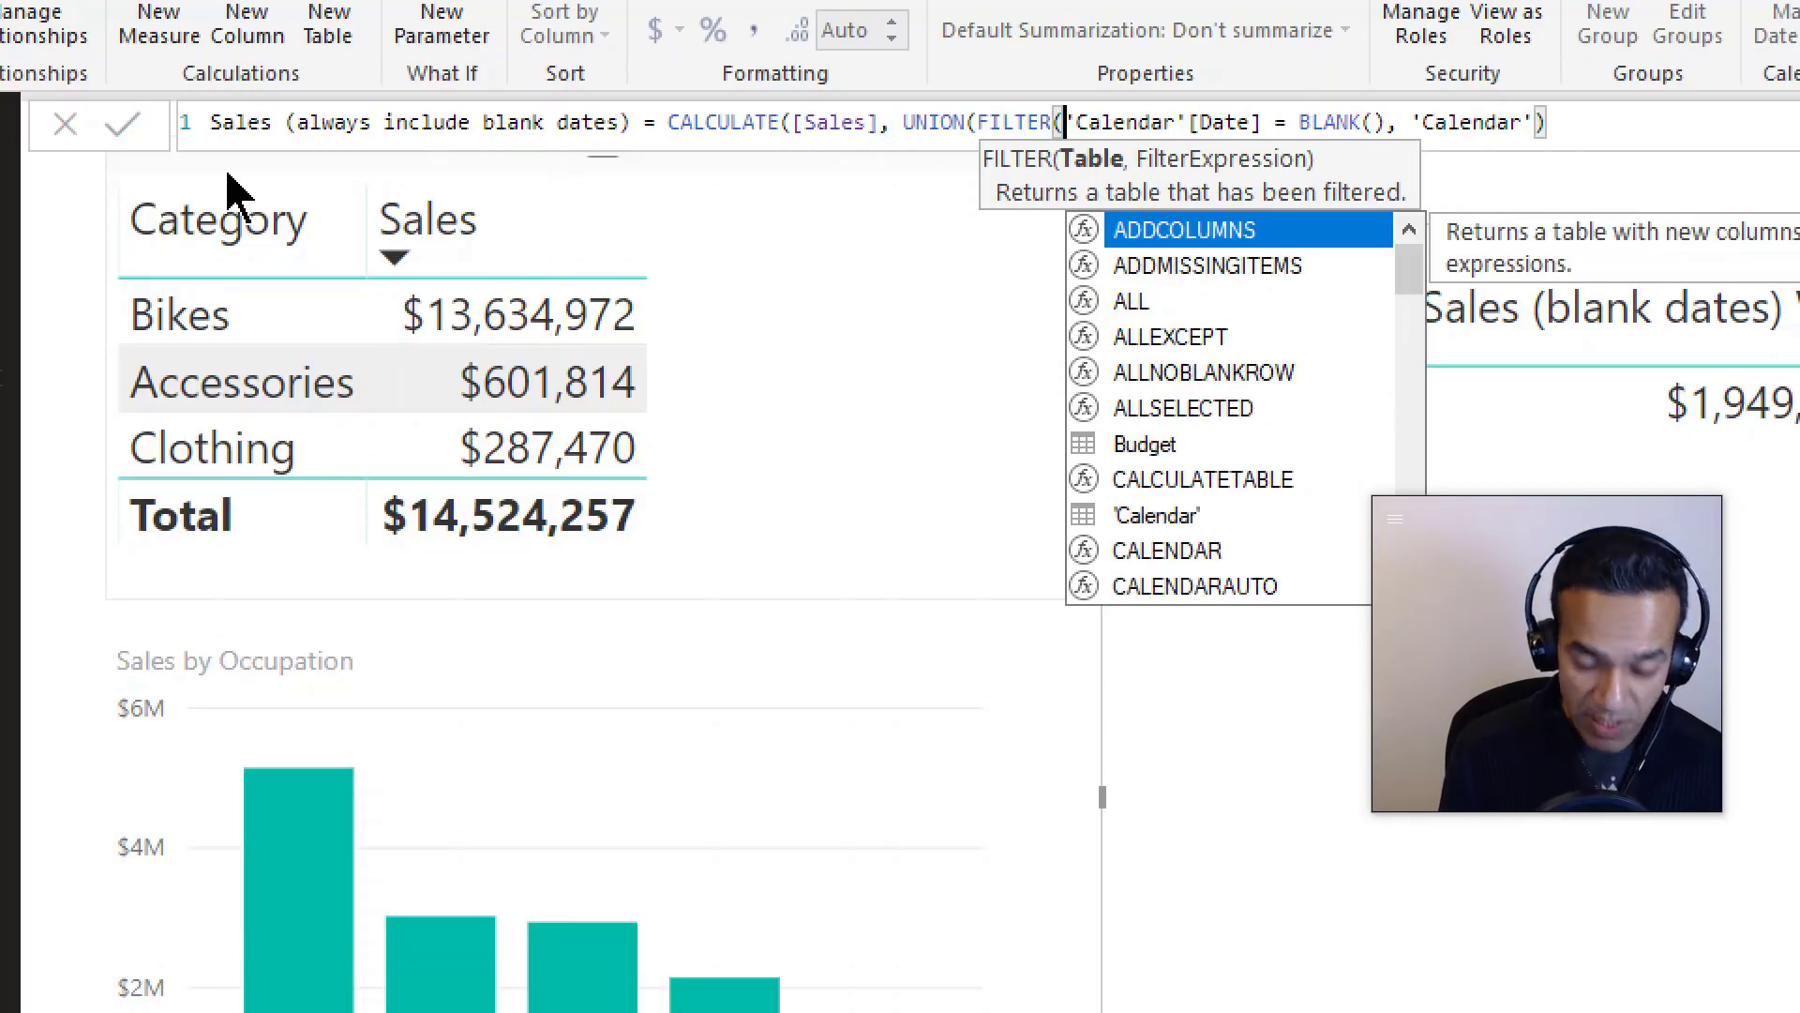
type("'Cale")
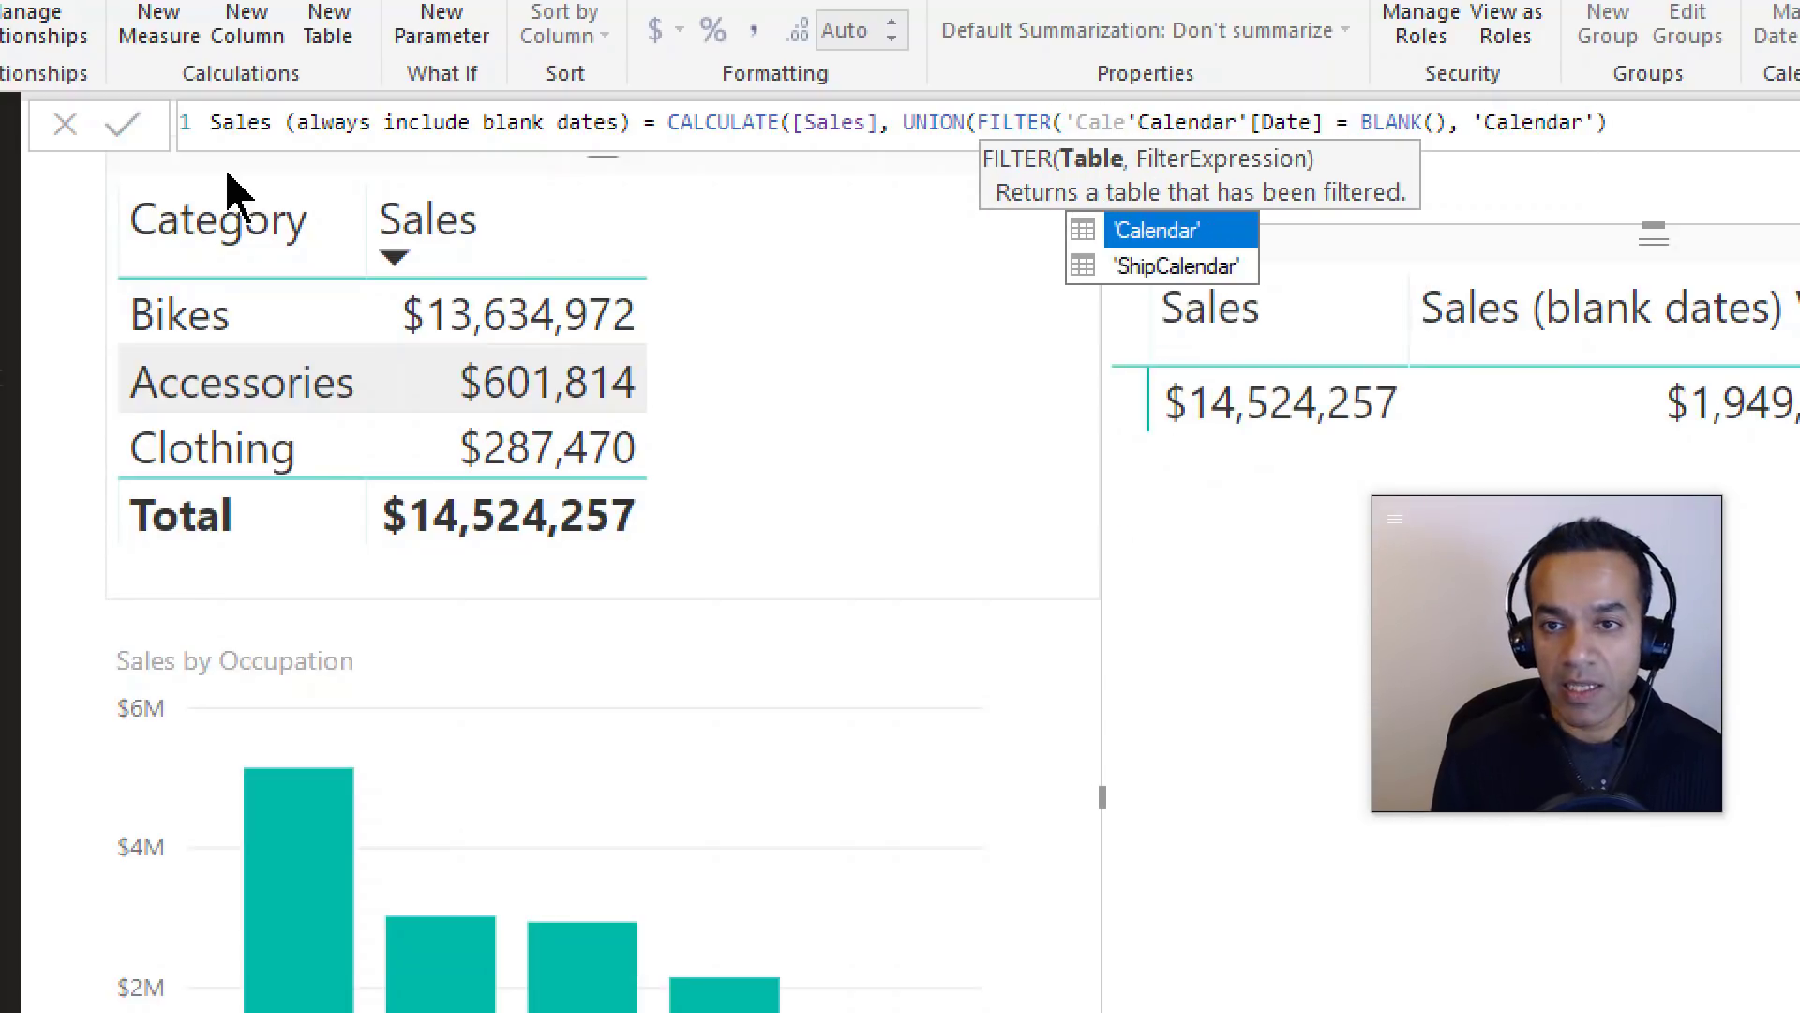
key("Tab")
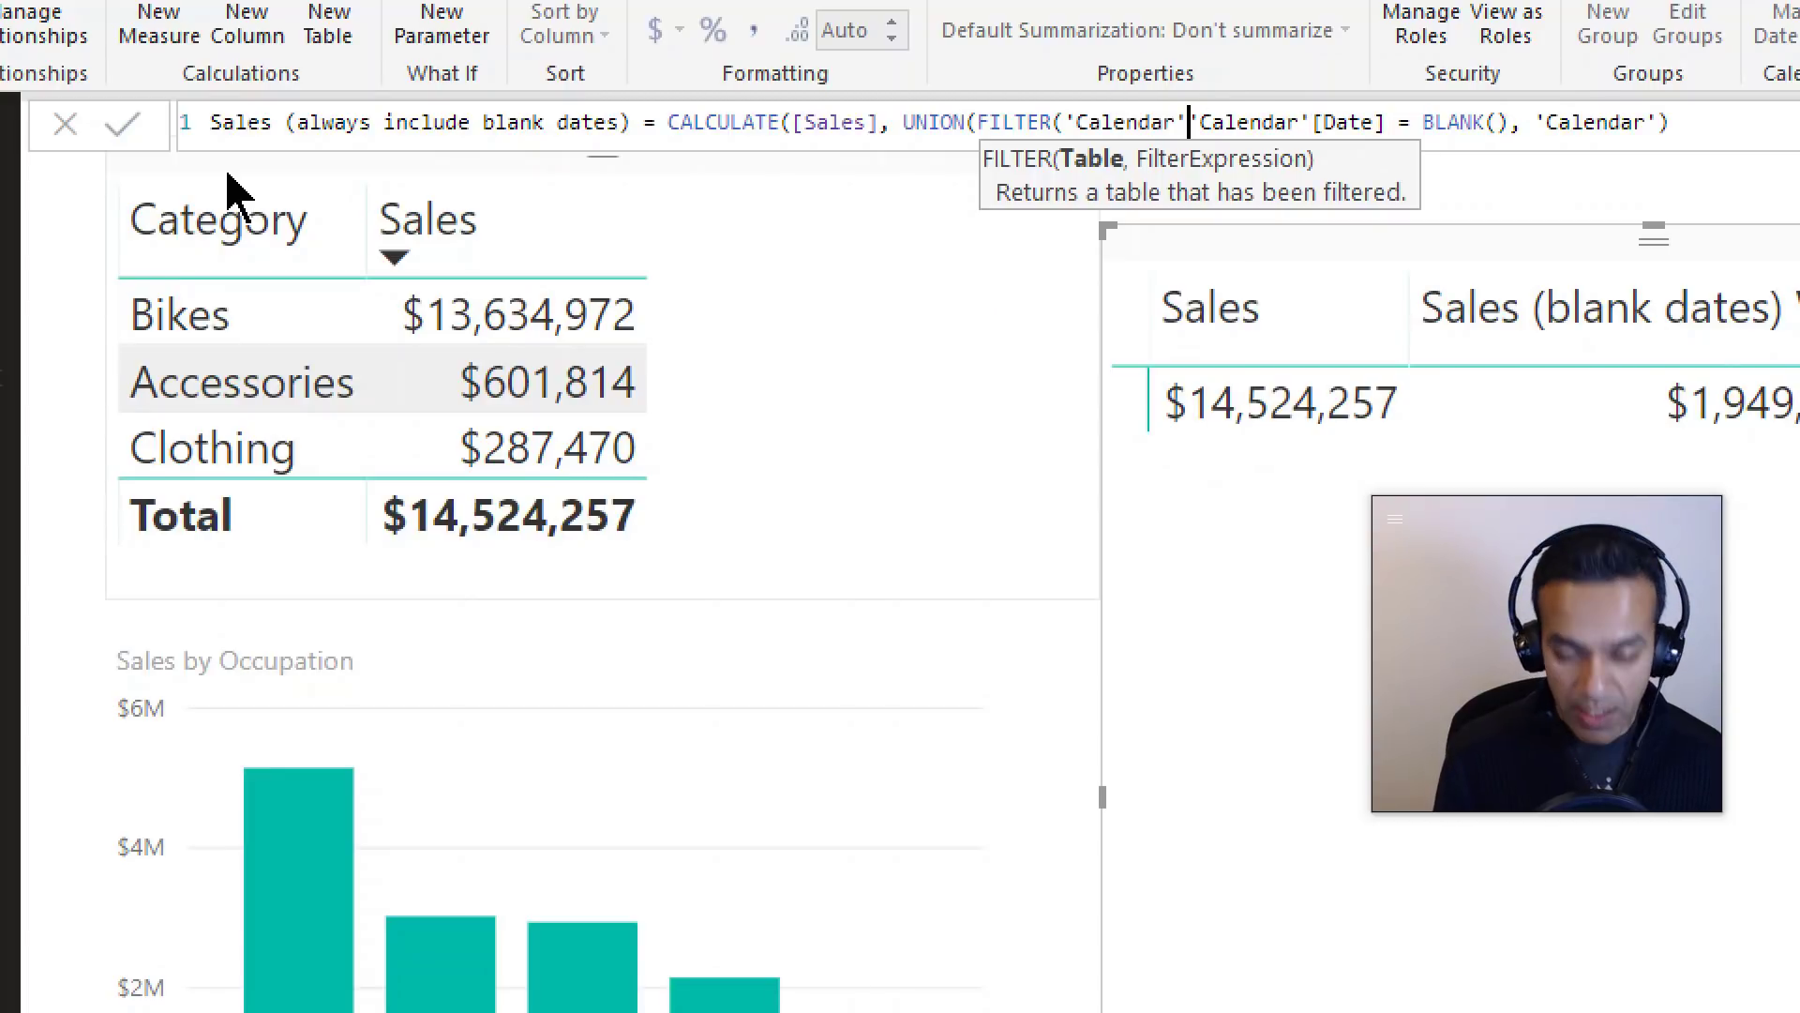
type(",")
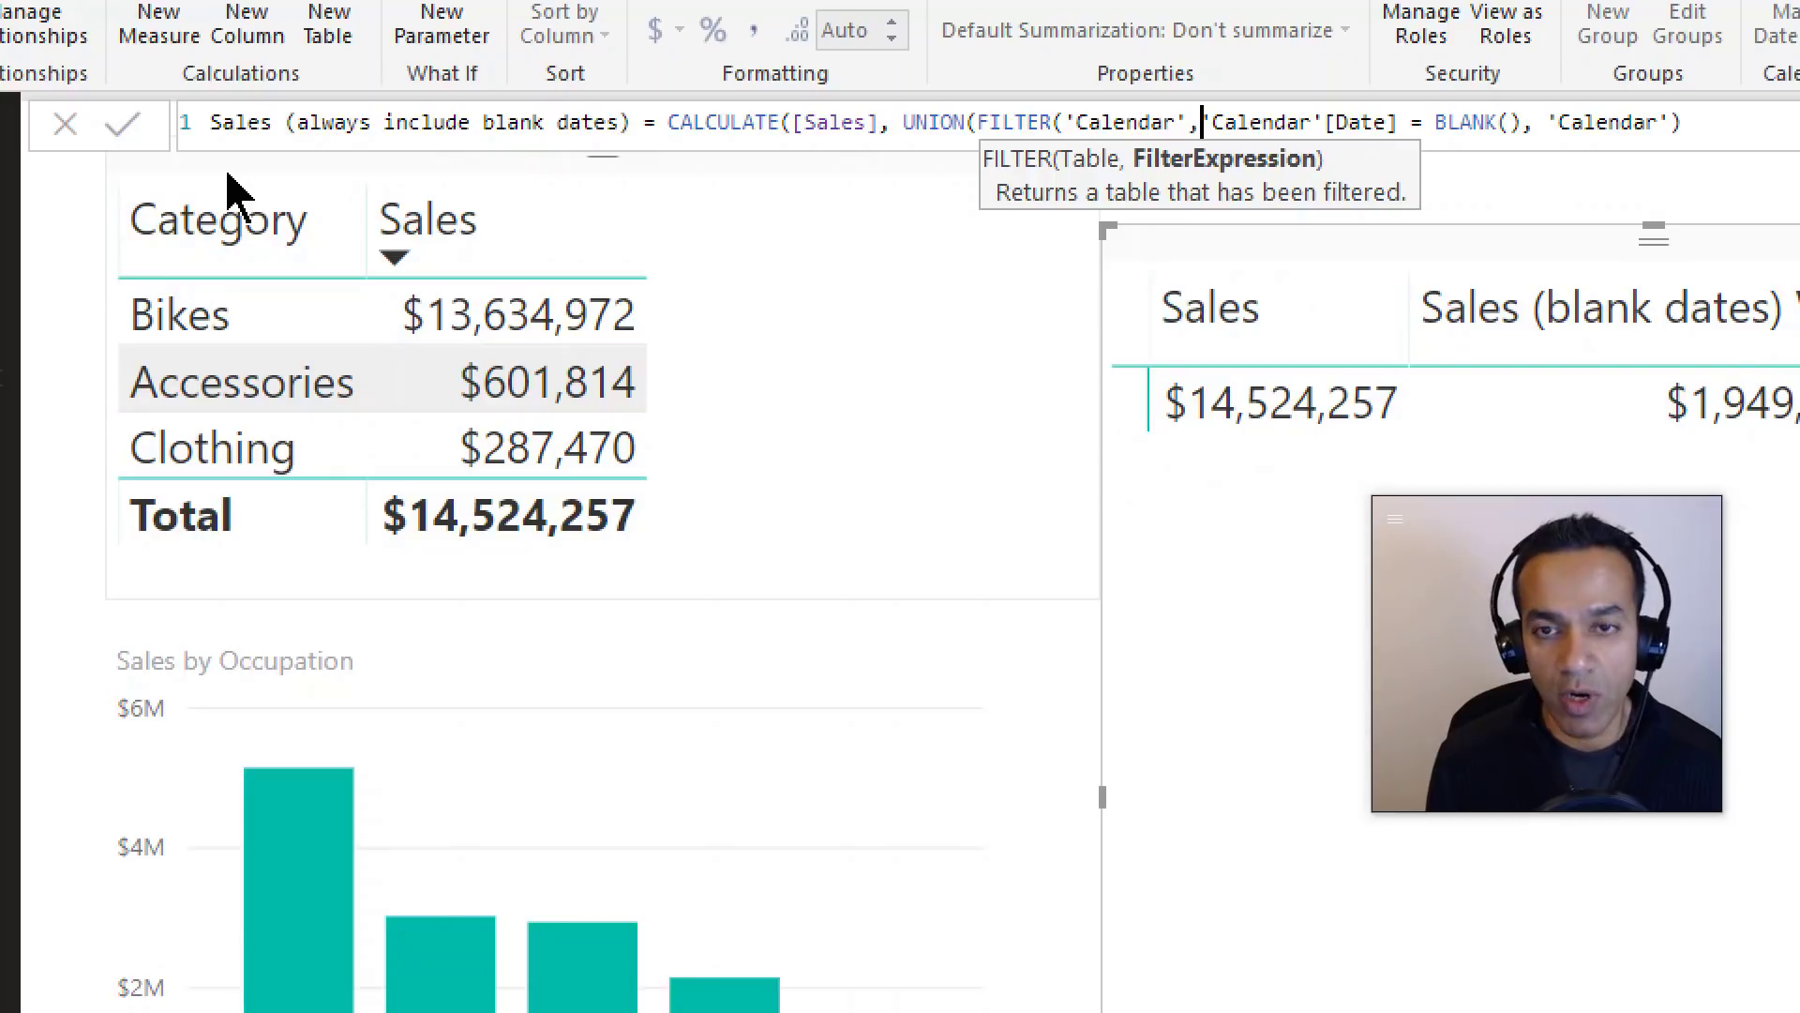
key("Left")
key("Left")
key("Left")
key("Left")
key("Left")
key("Left")
key("Left")
key("Left")
key("Left")
key("Left")
key("Left")
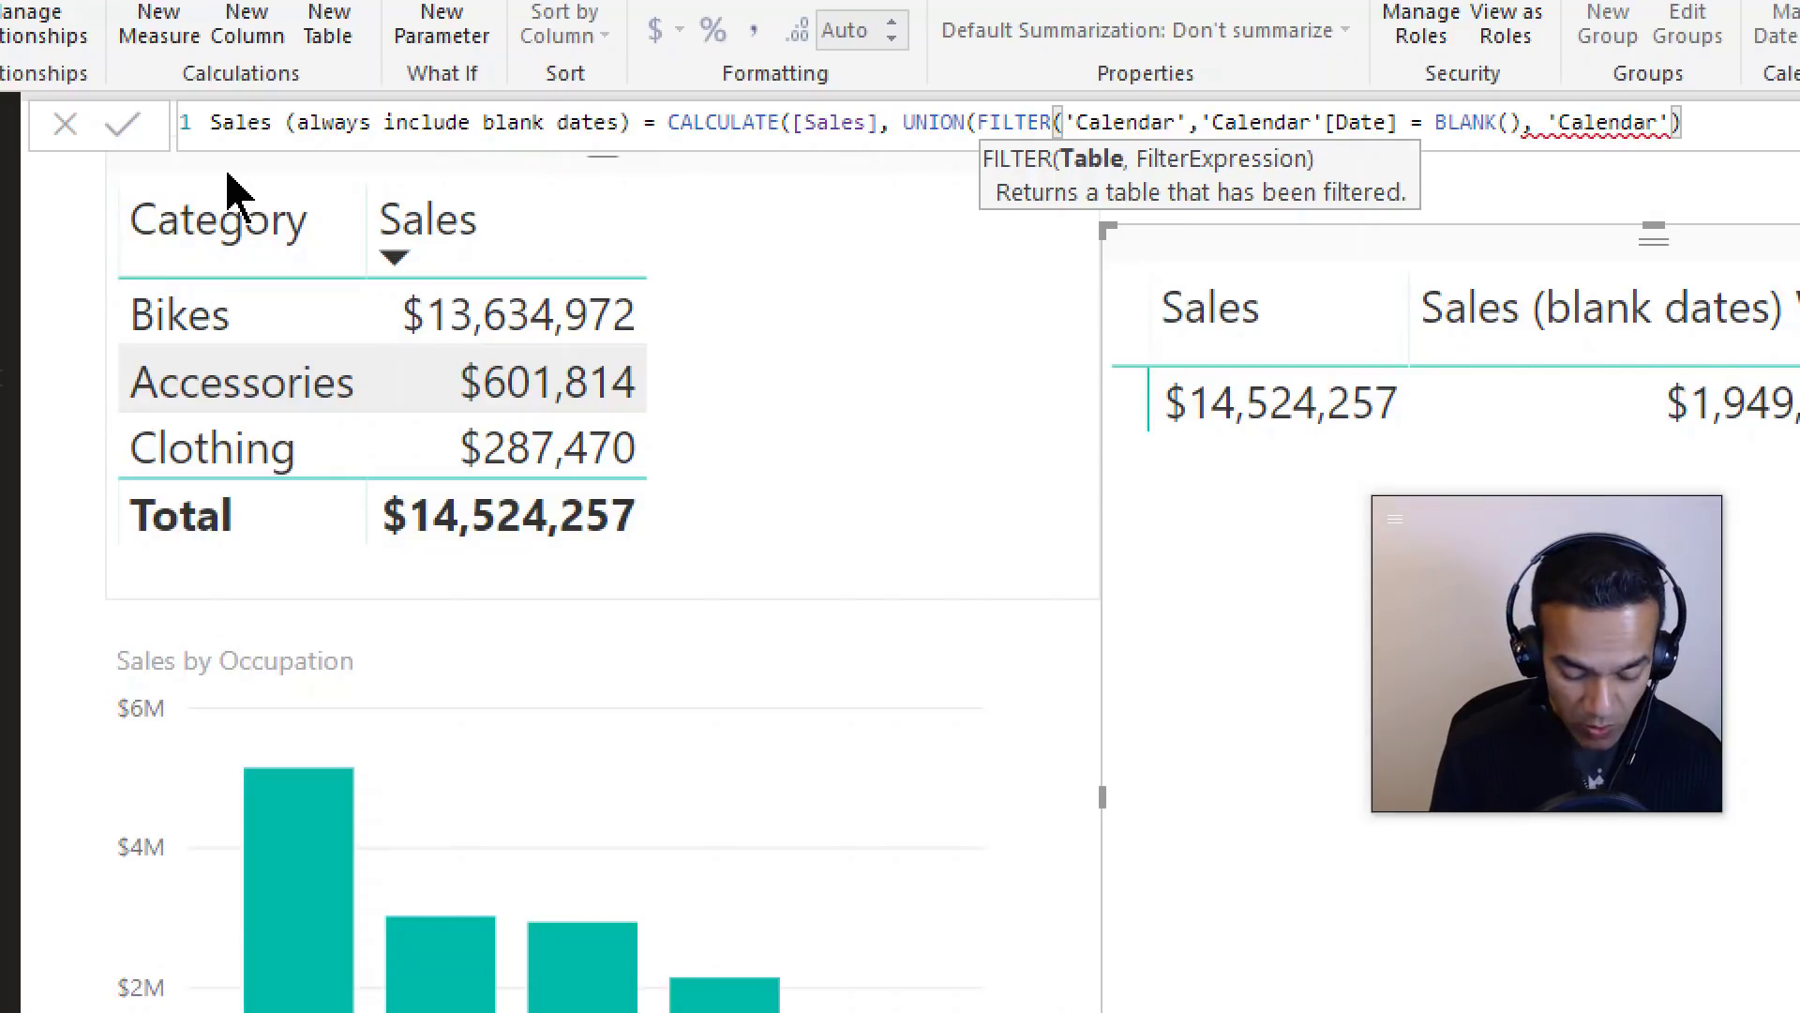
type("ALL(")
key("Right")
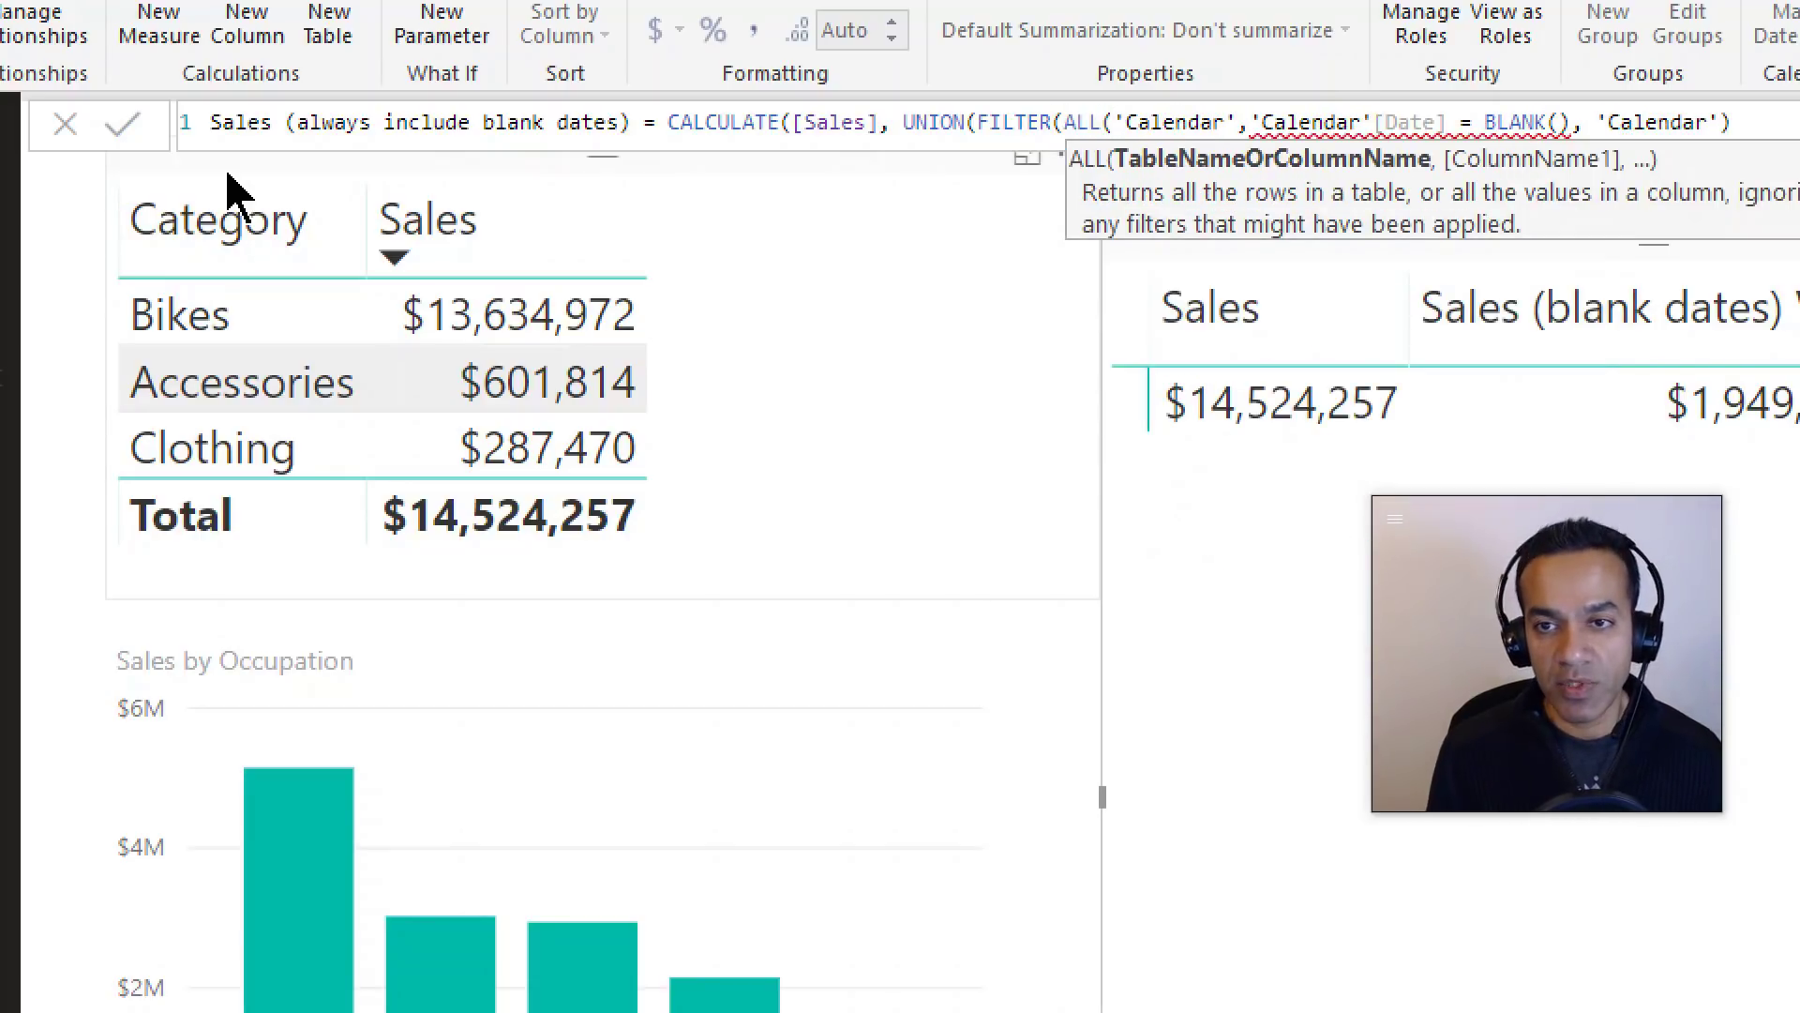
key("ctrl+Right")
key("Right")
type(")")
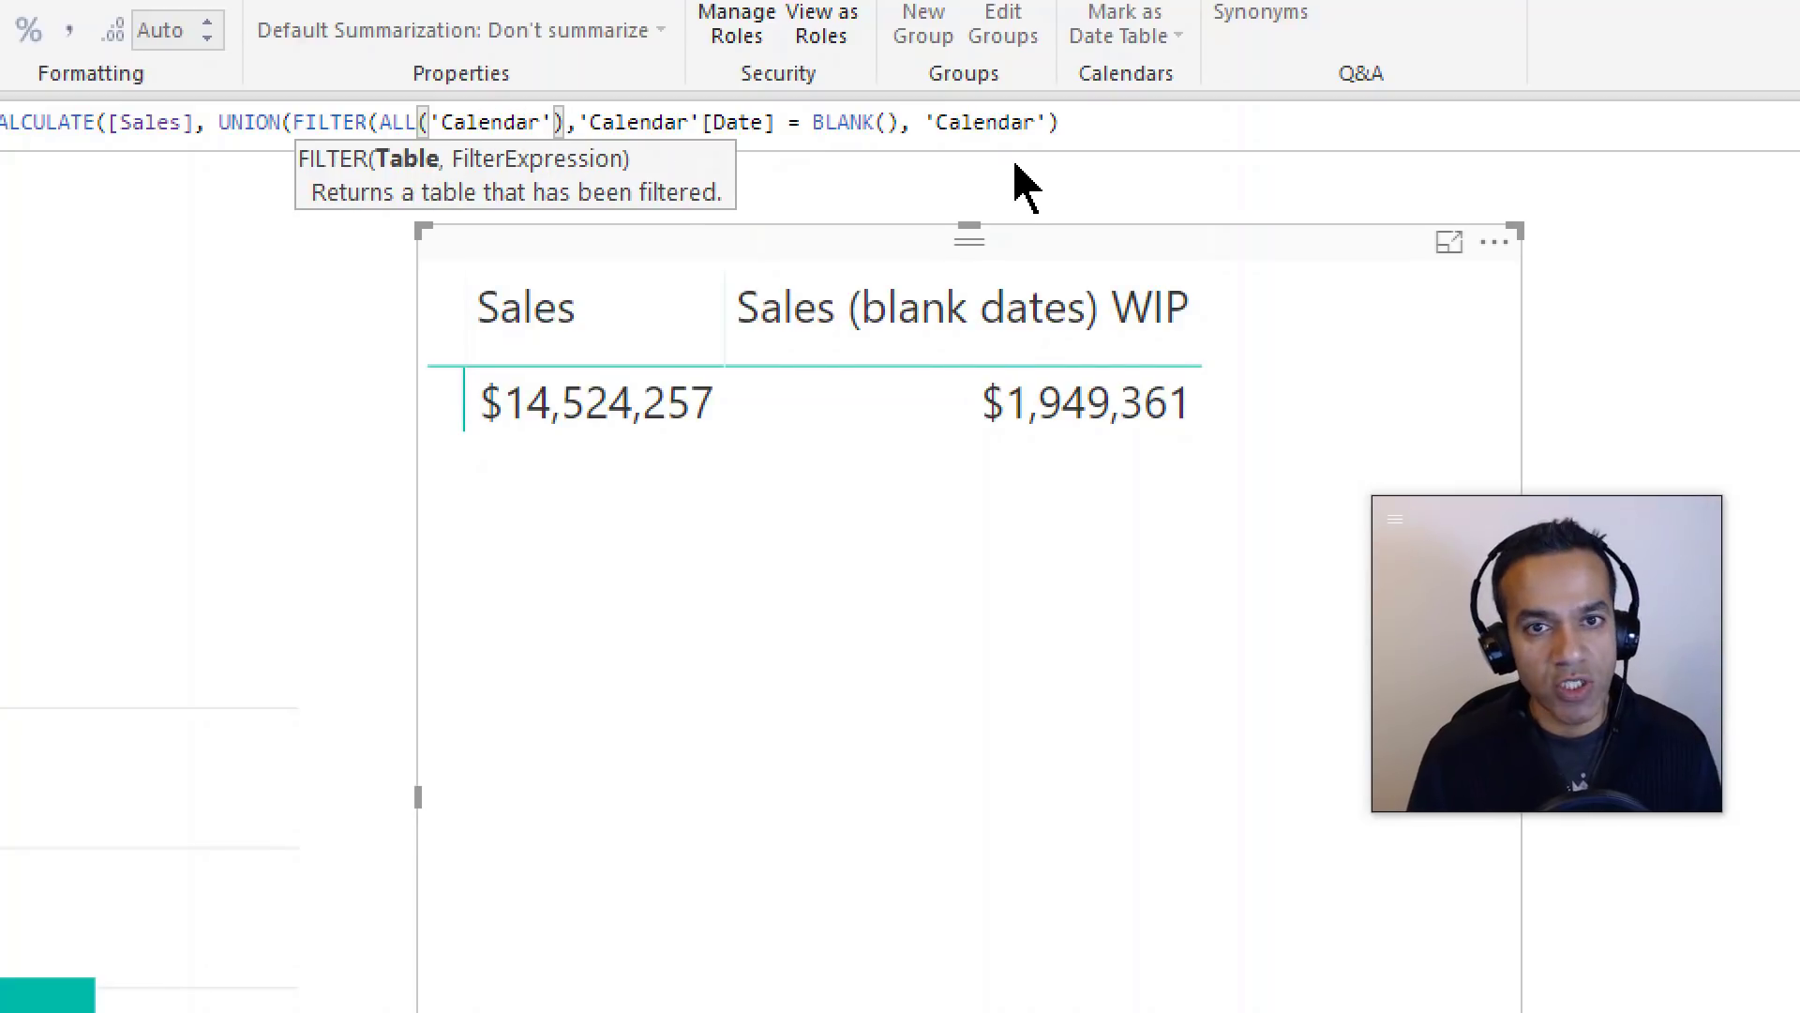
- Add the missing closing parenthesis right after BLANK() so the CALCULATE/UNION/FILTER formula balances
left_click(928, 131)
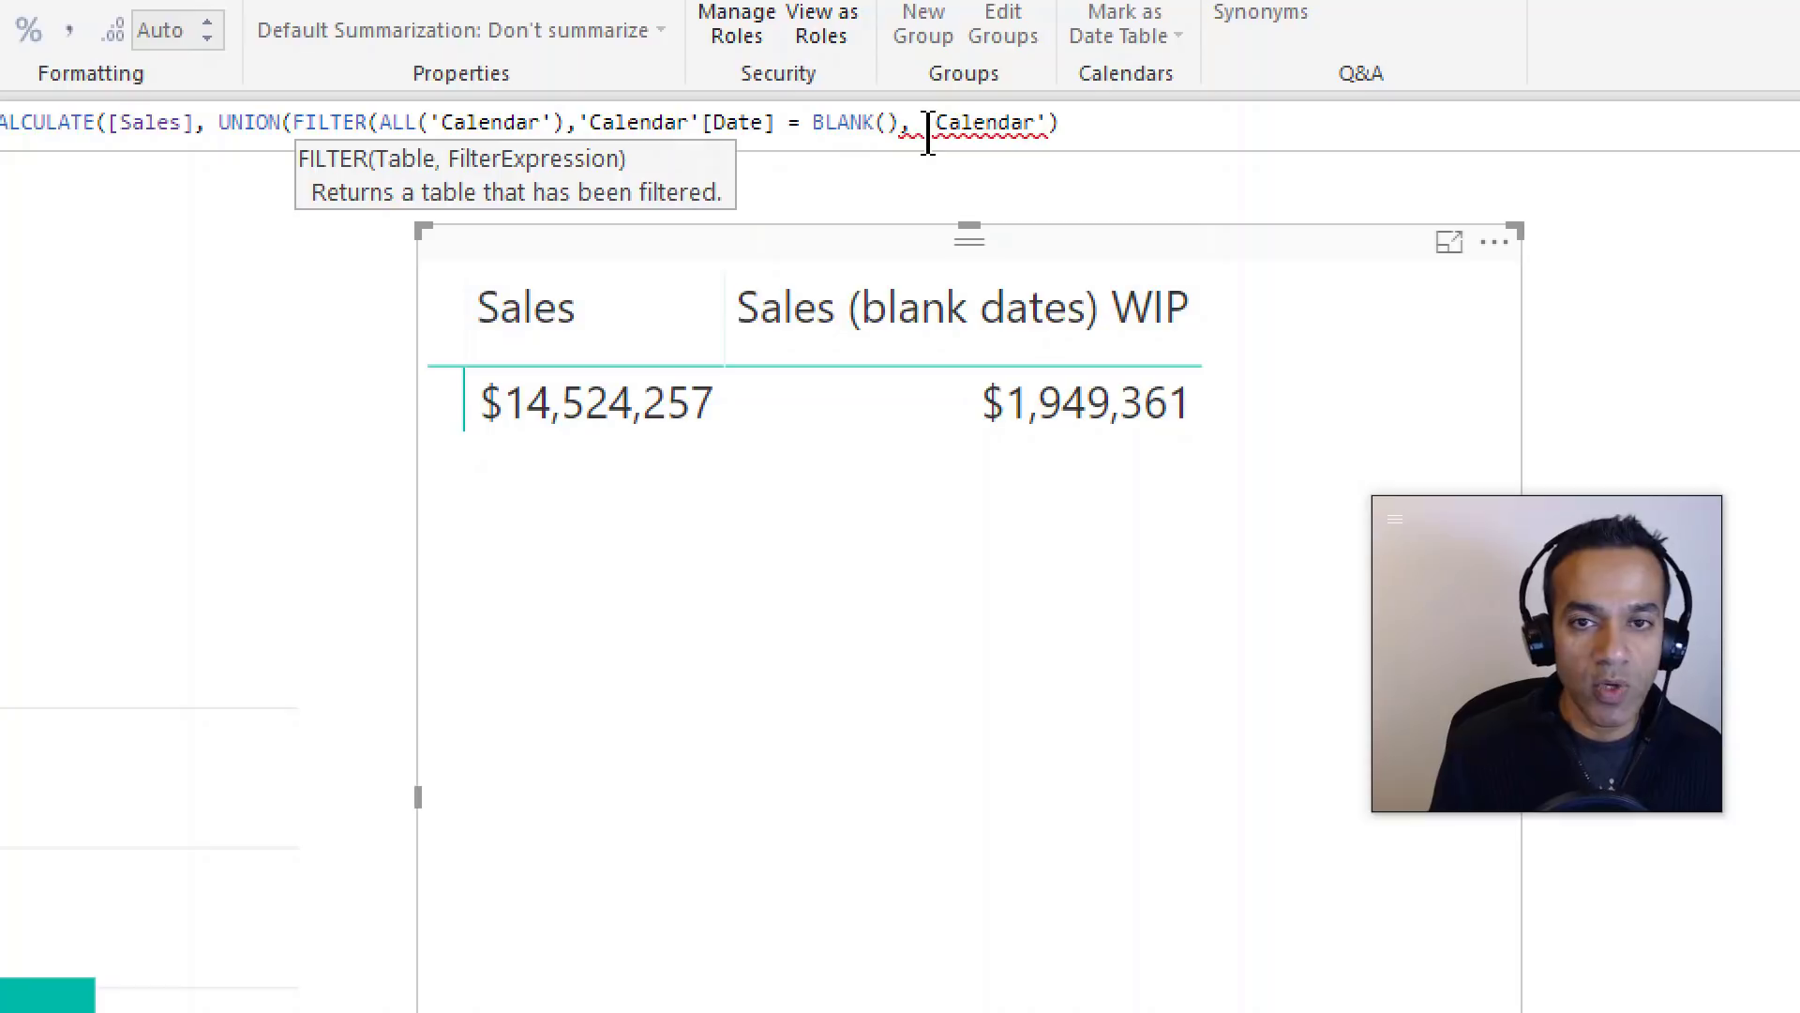
key("End")
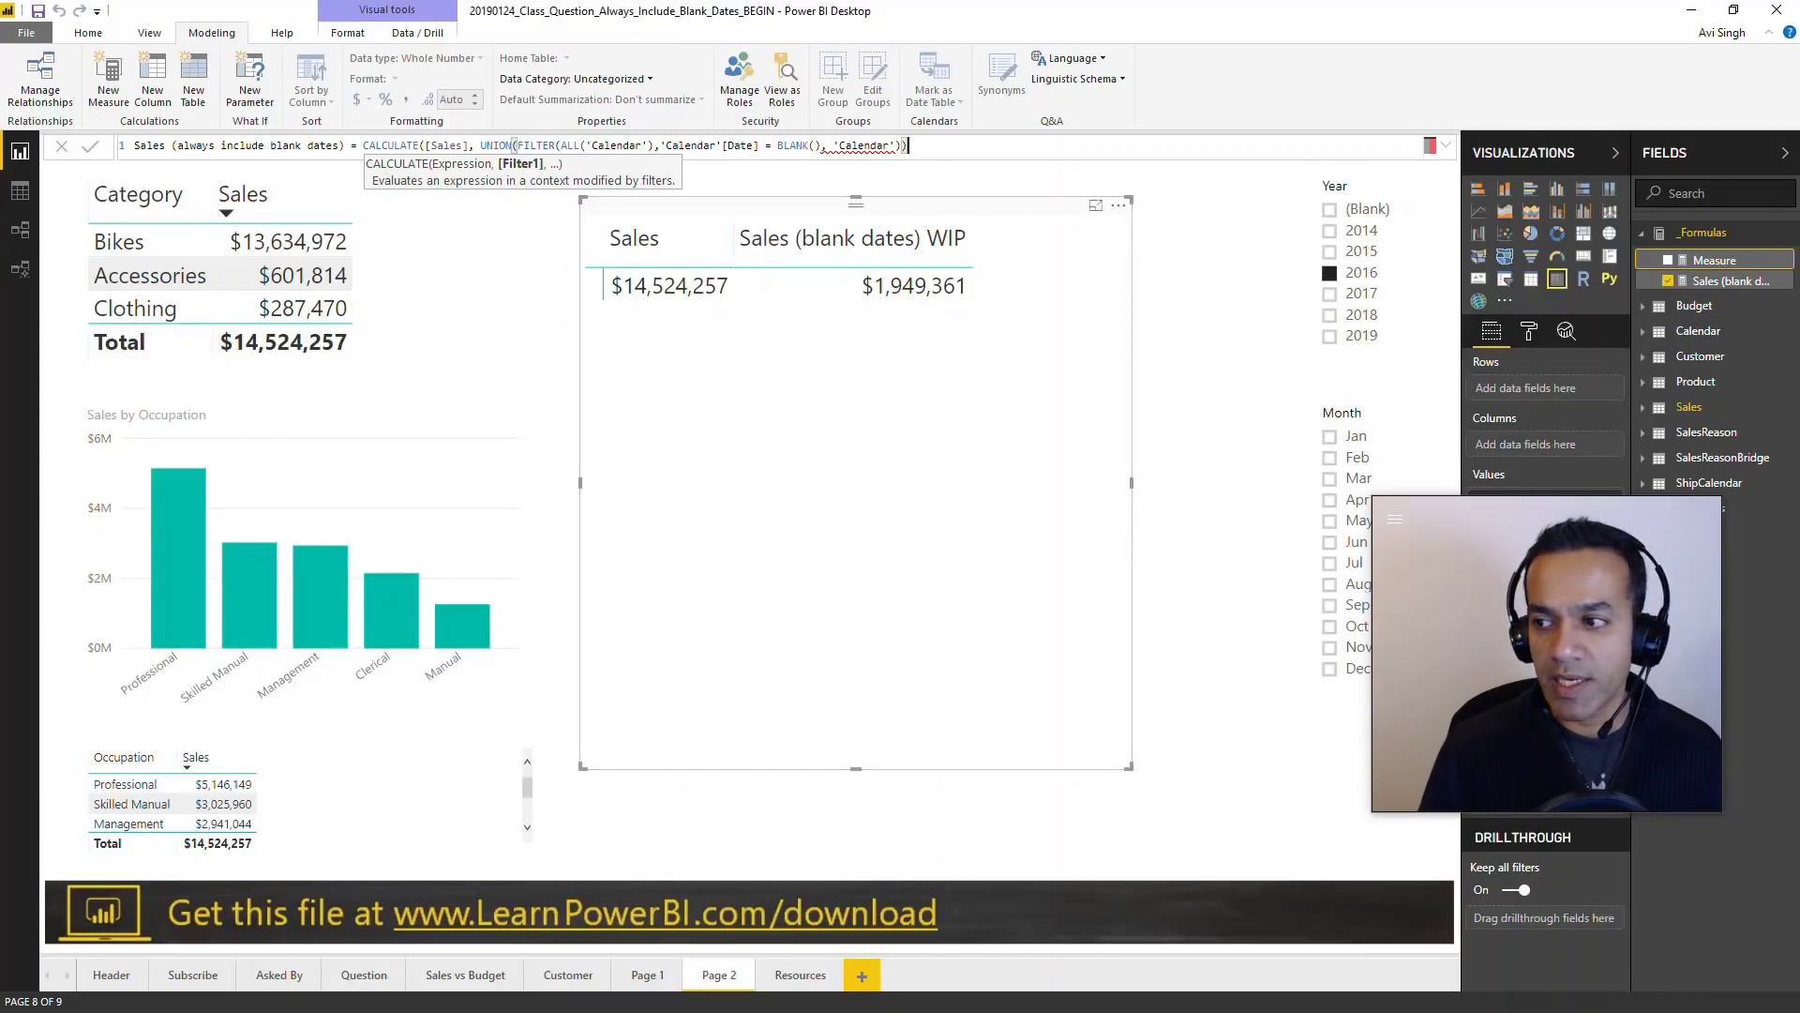
left_click(805, 145)
type(")")
left_click(943, 147)
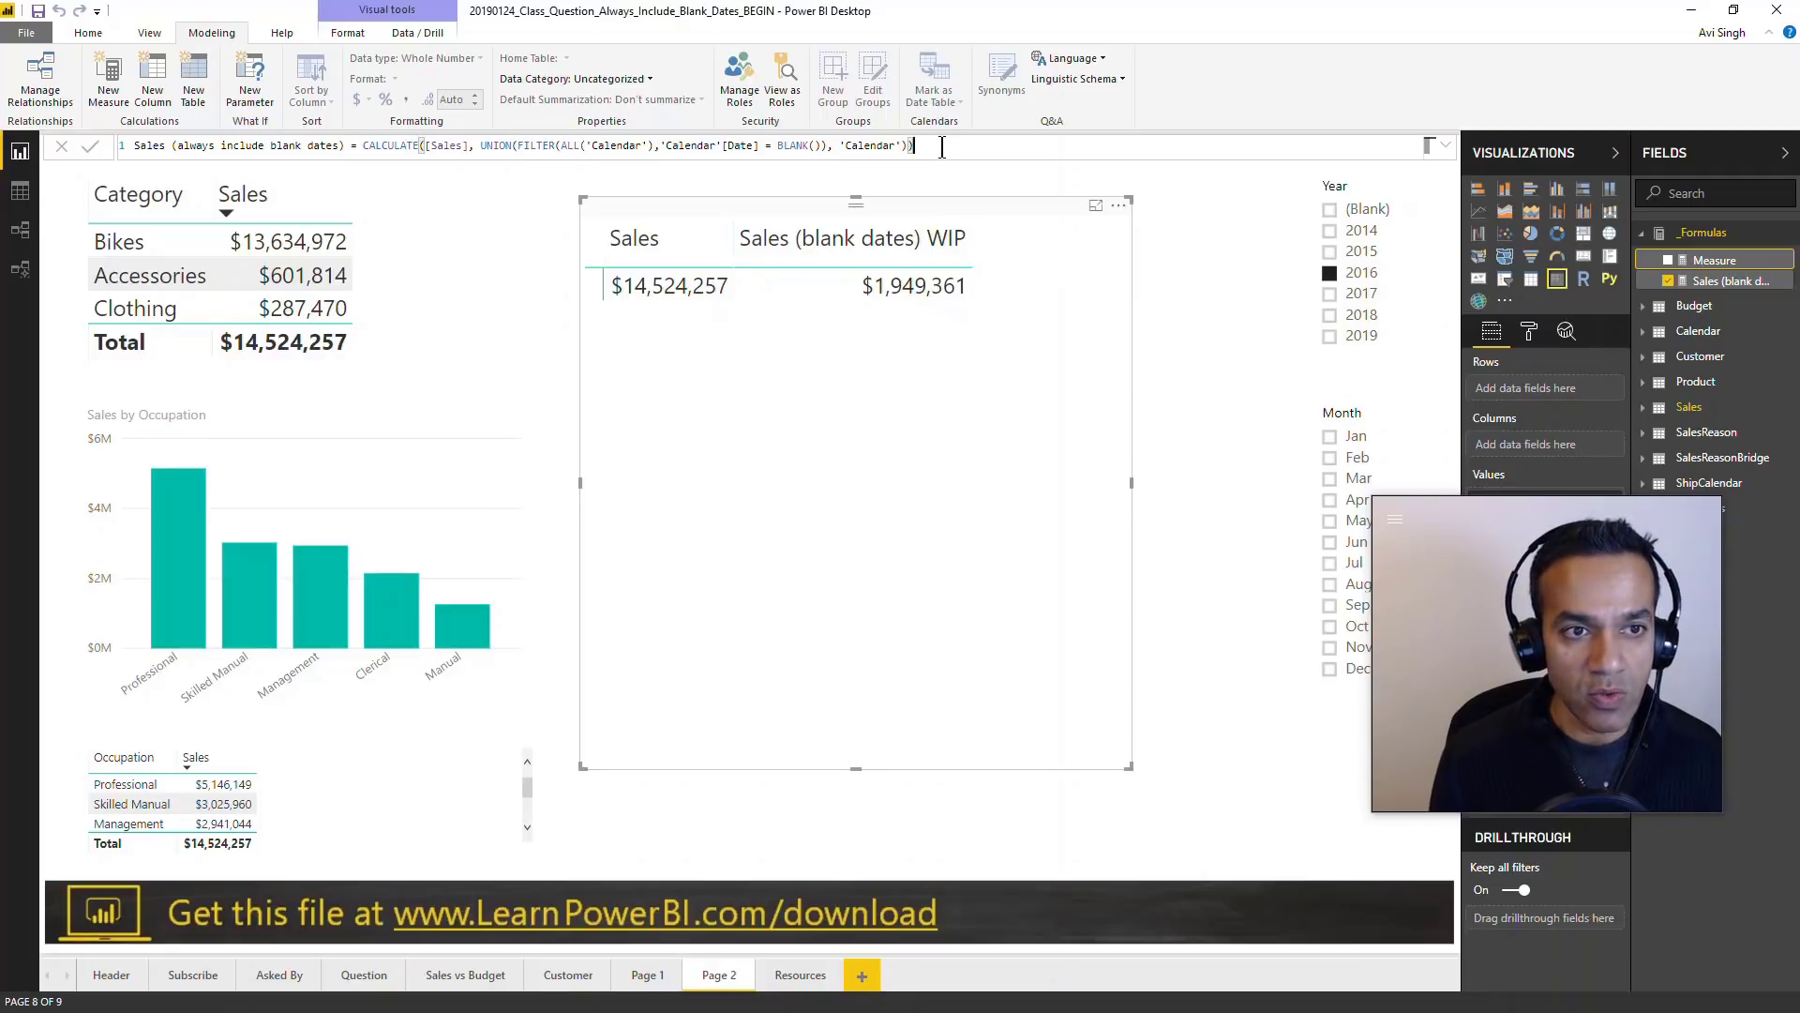
- Commit the measure, add it to the Sales comparison table, and widen the table to fit it
key("Return")
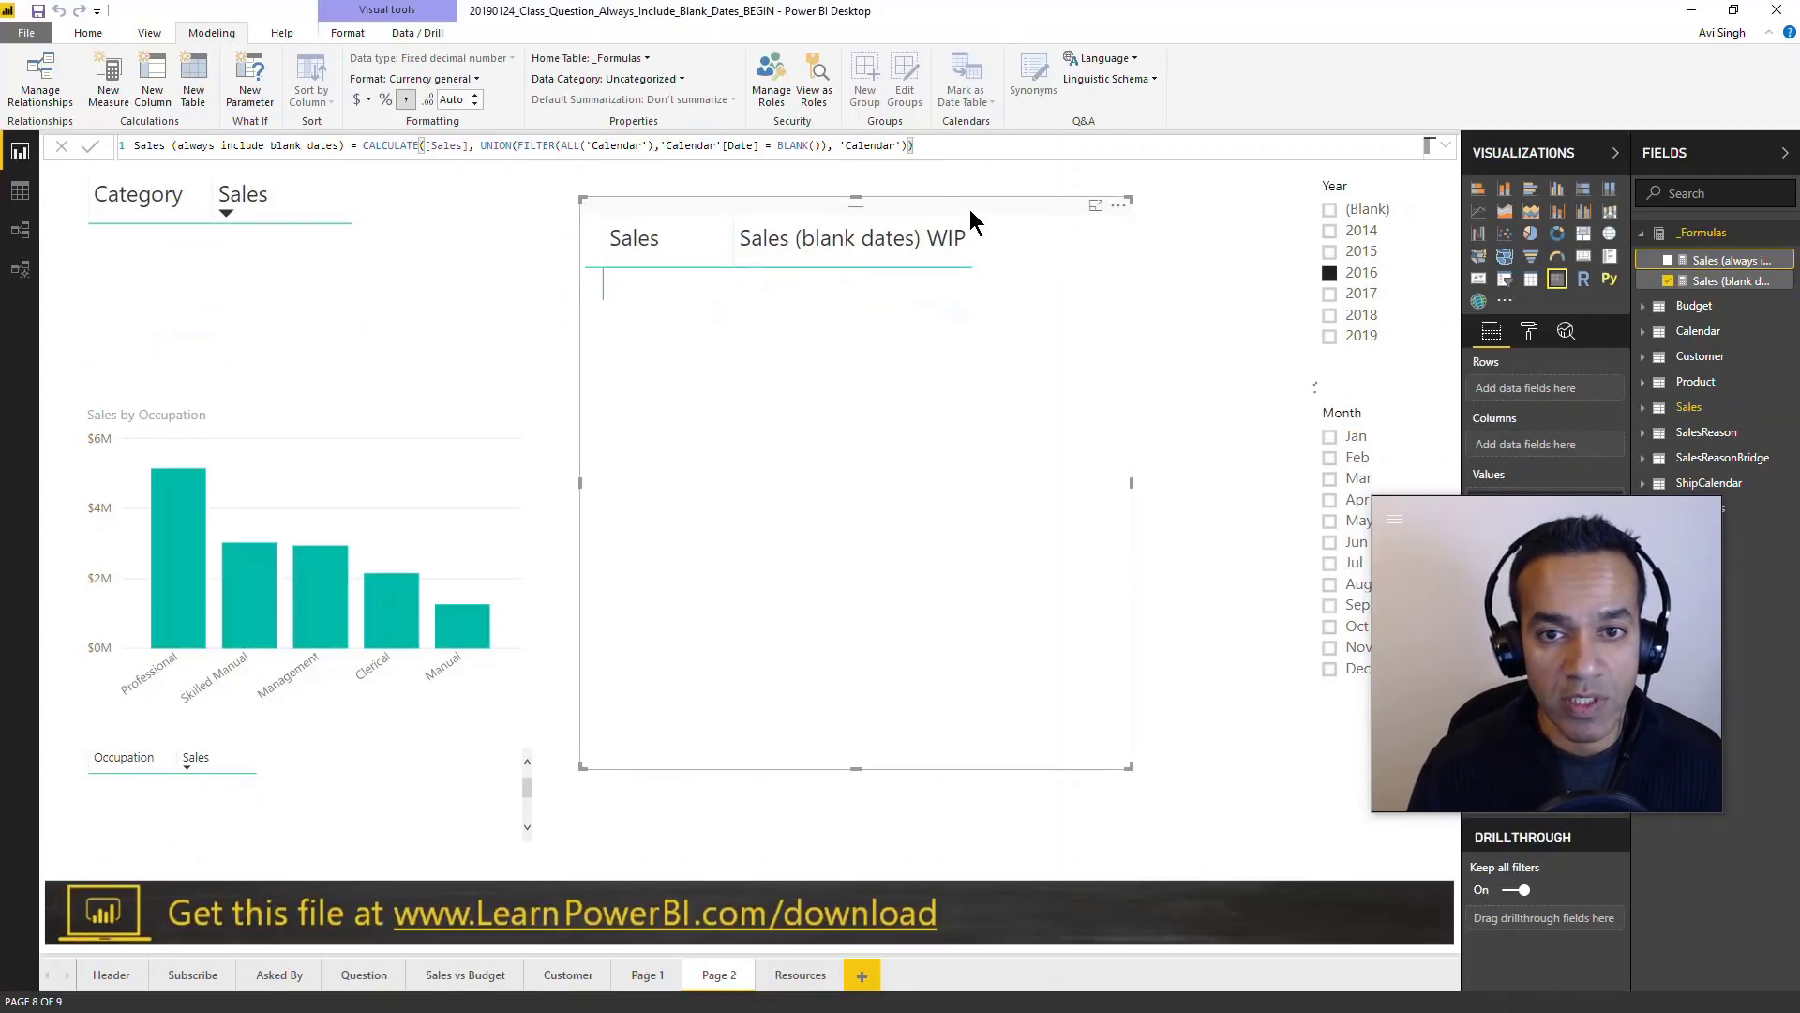
mouse_move(972, 206)
left_mouse_down()
mouse_move(932, 201)
mouse_move(949, 187)
left_mouse_up()
left_click_drag(1720, 261, 1026, 443)
left_click_drag(1104, 181, 1277, 182)
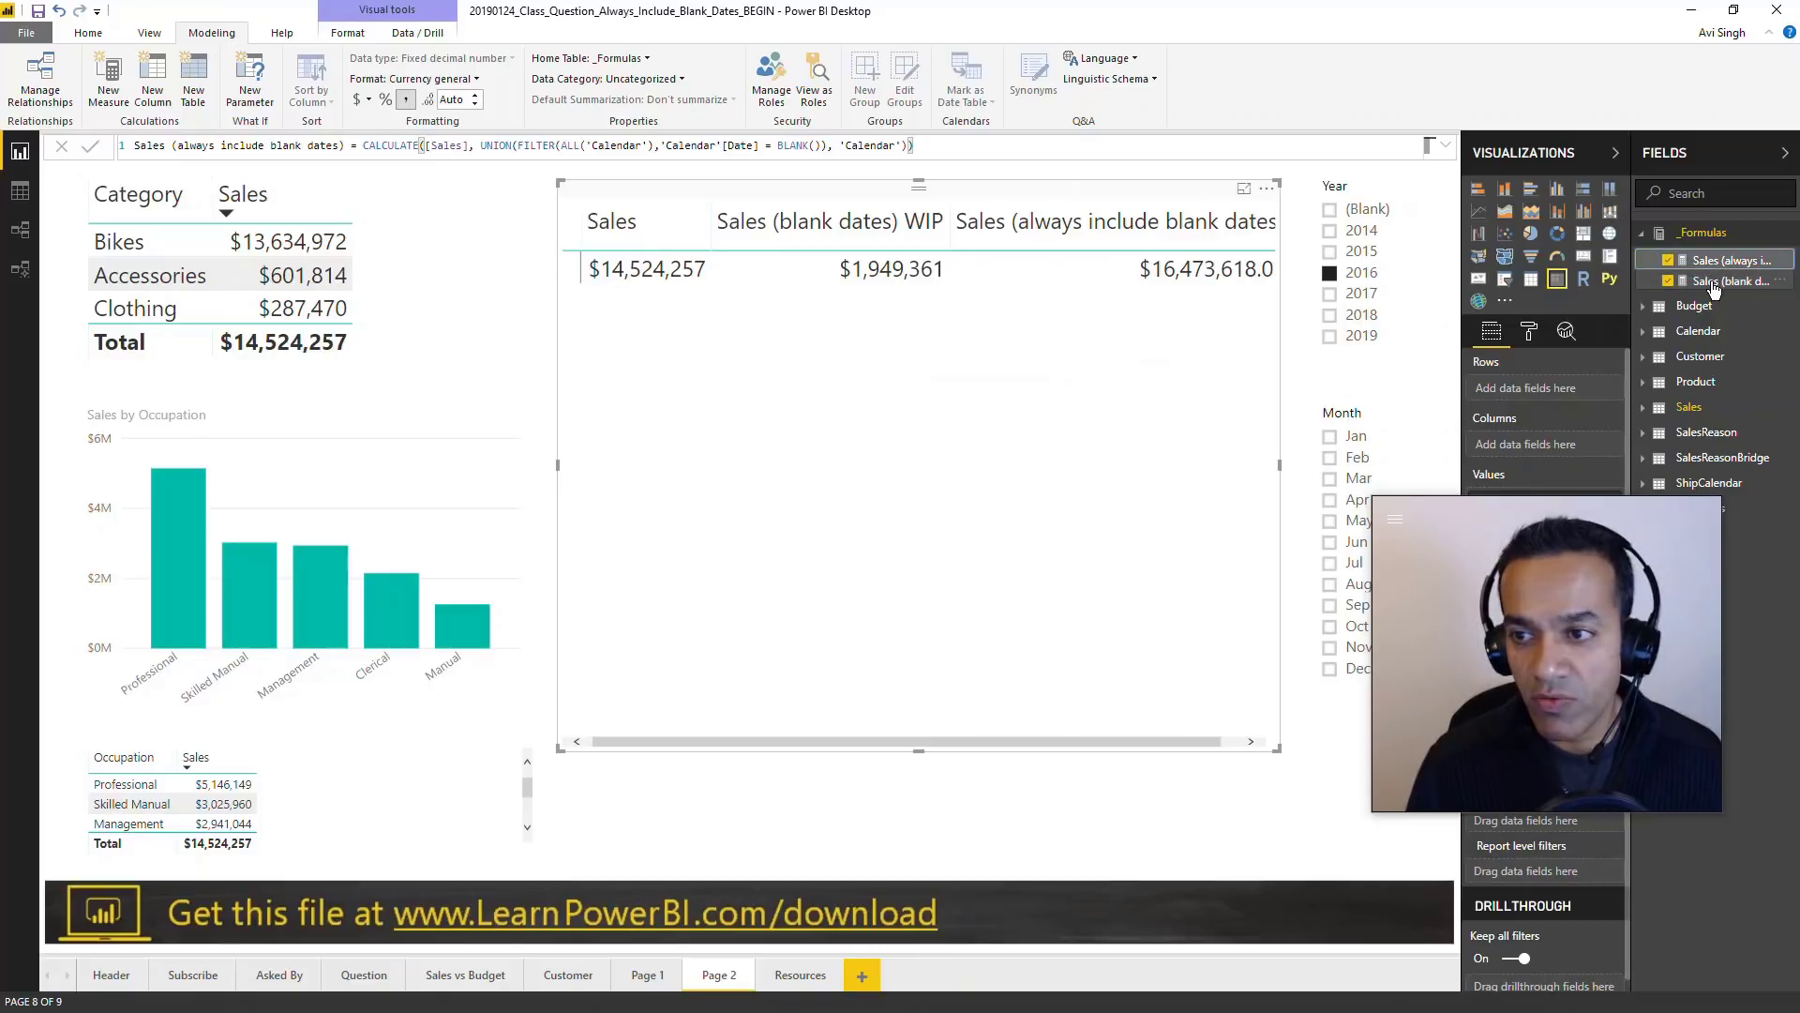
- Format the always-include measure as whole dollars with 0 decimal places ($16,473,618)
left_click(476, 101)
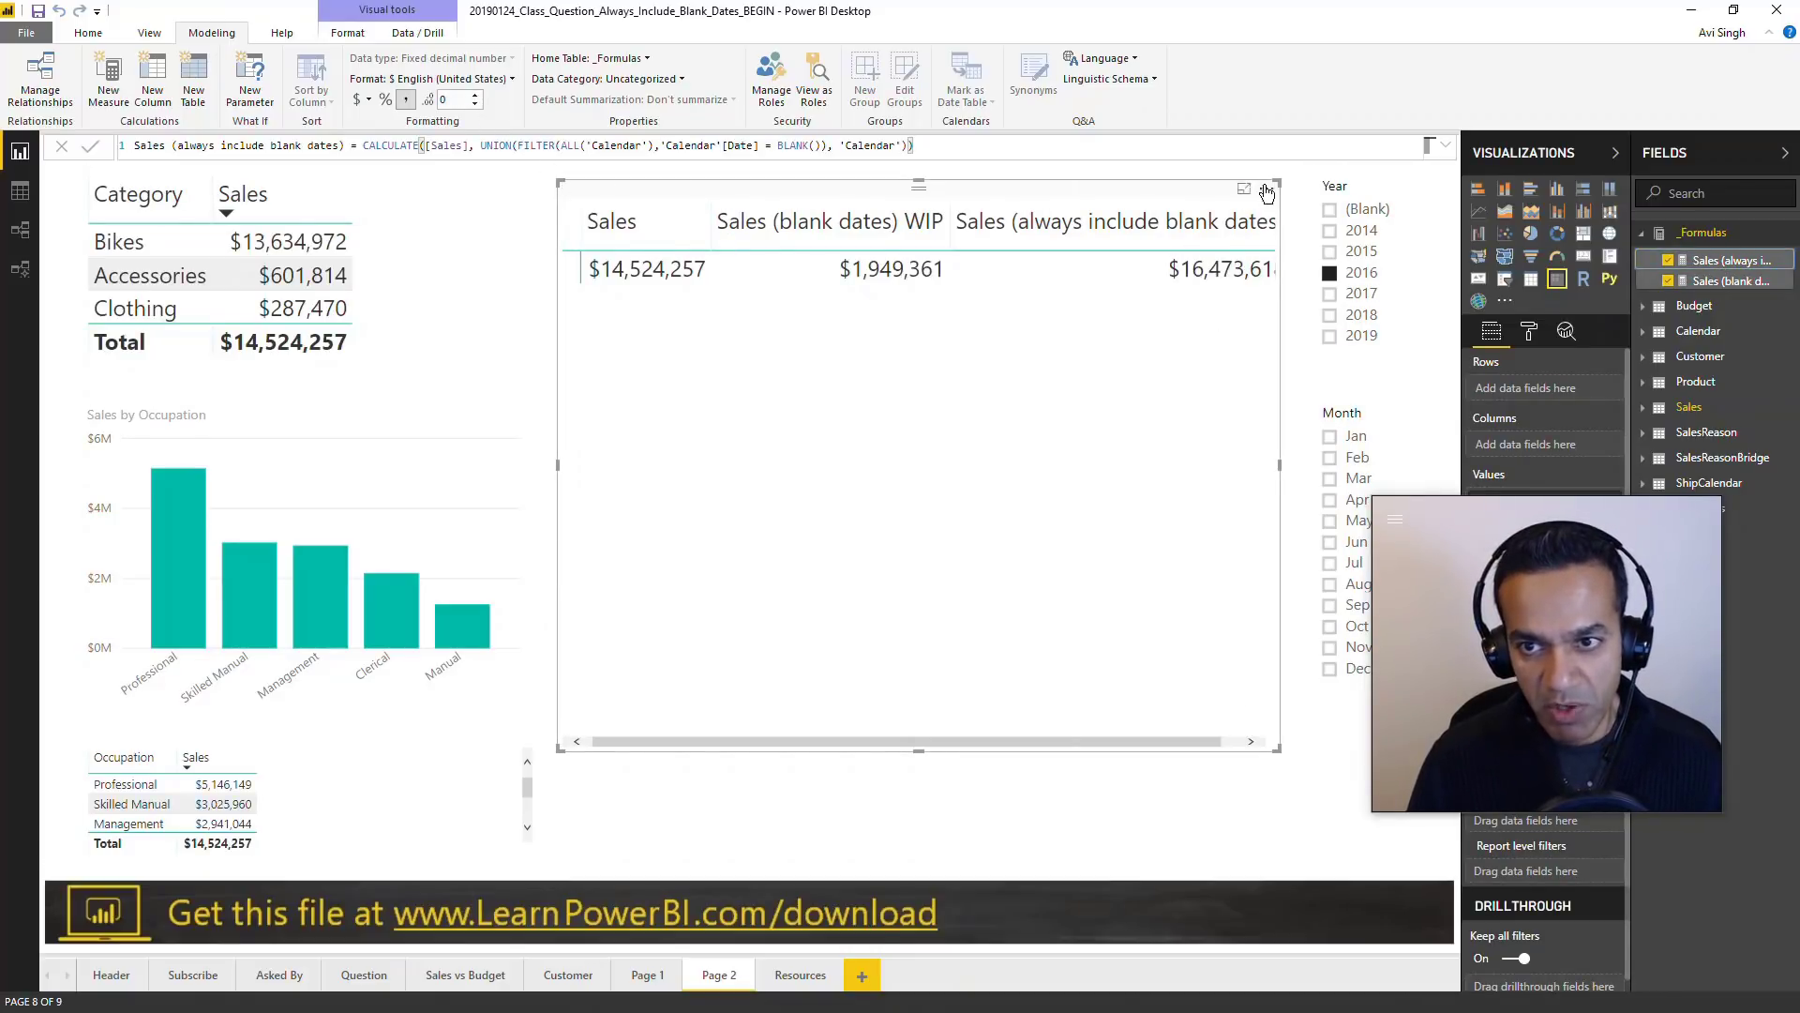
left_click_drag(1280, 184, 1301, 183)
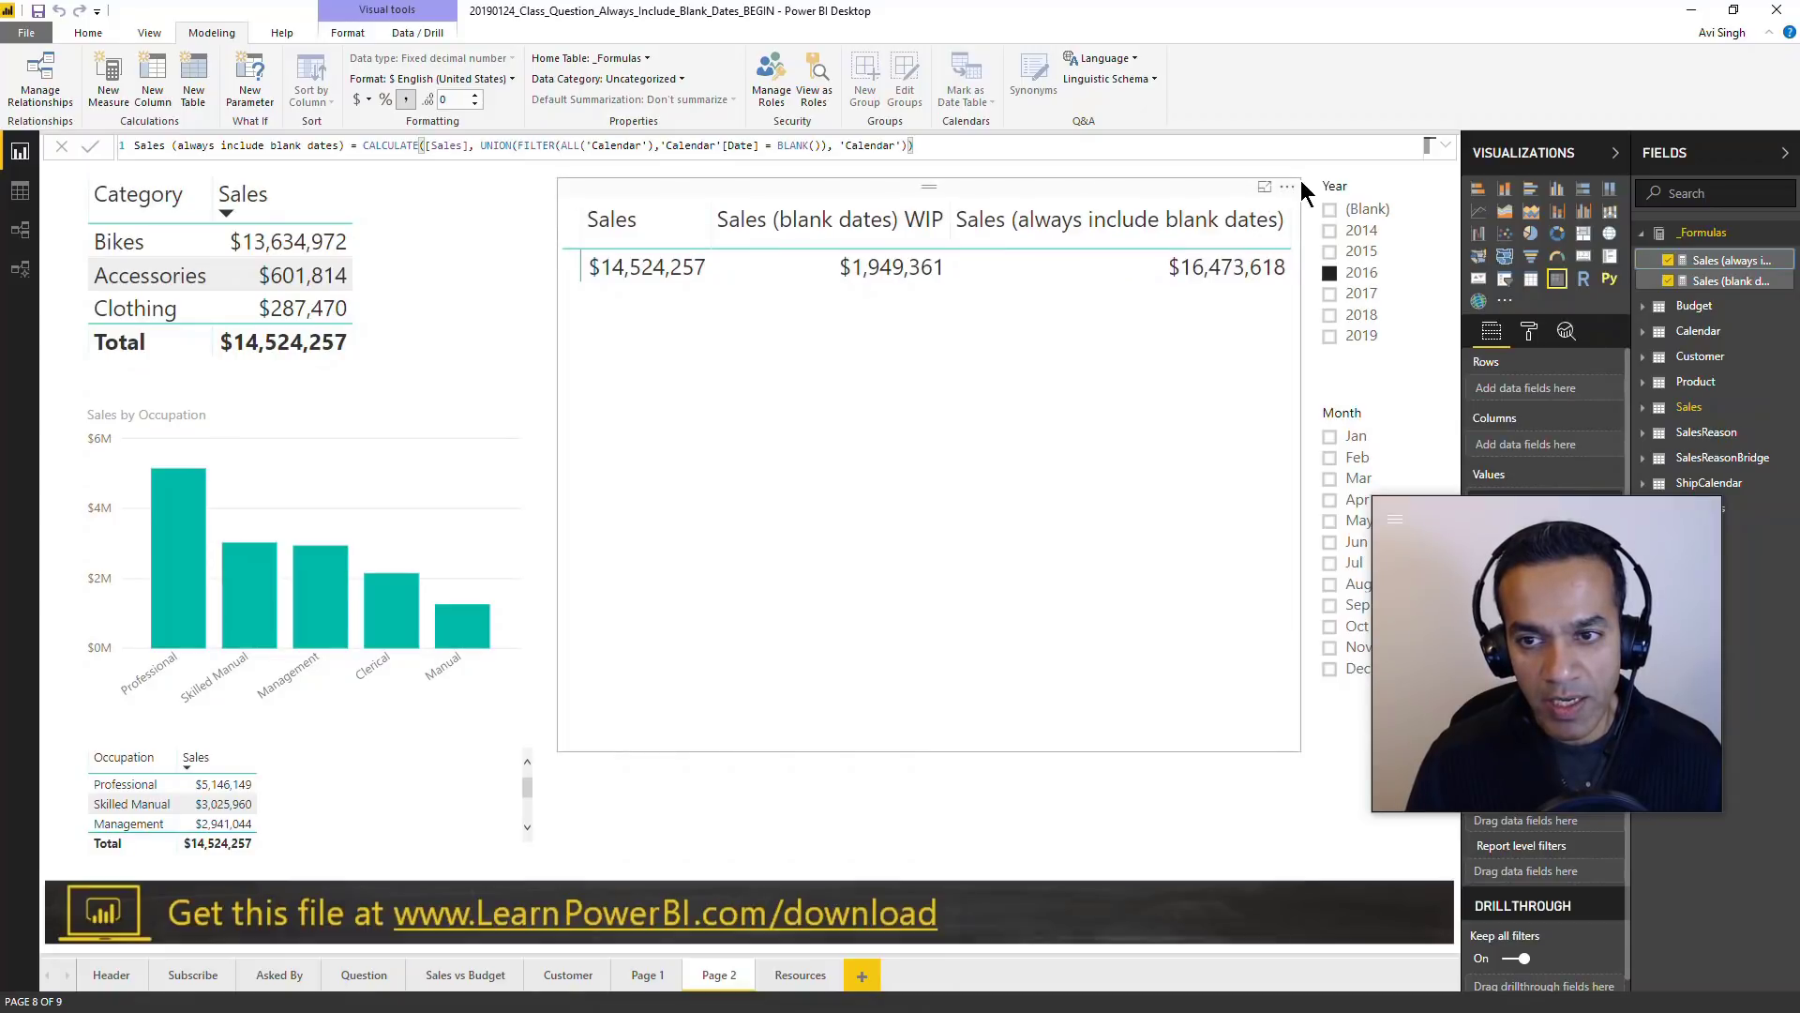
left_click(433, 294)
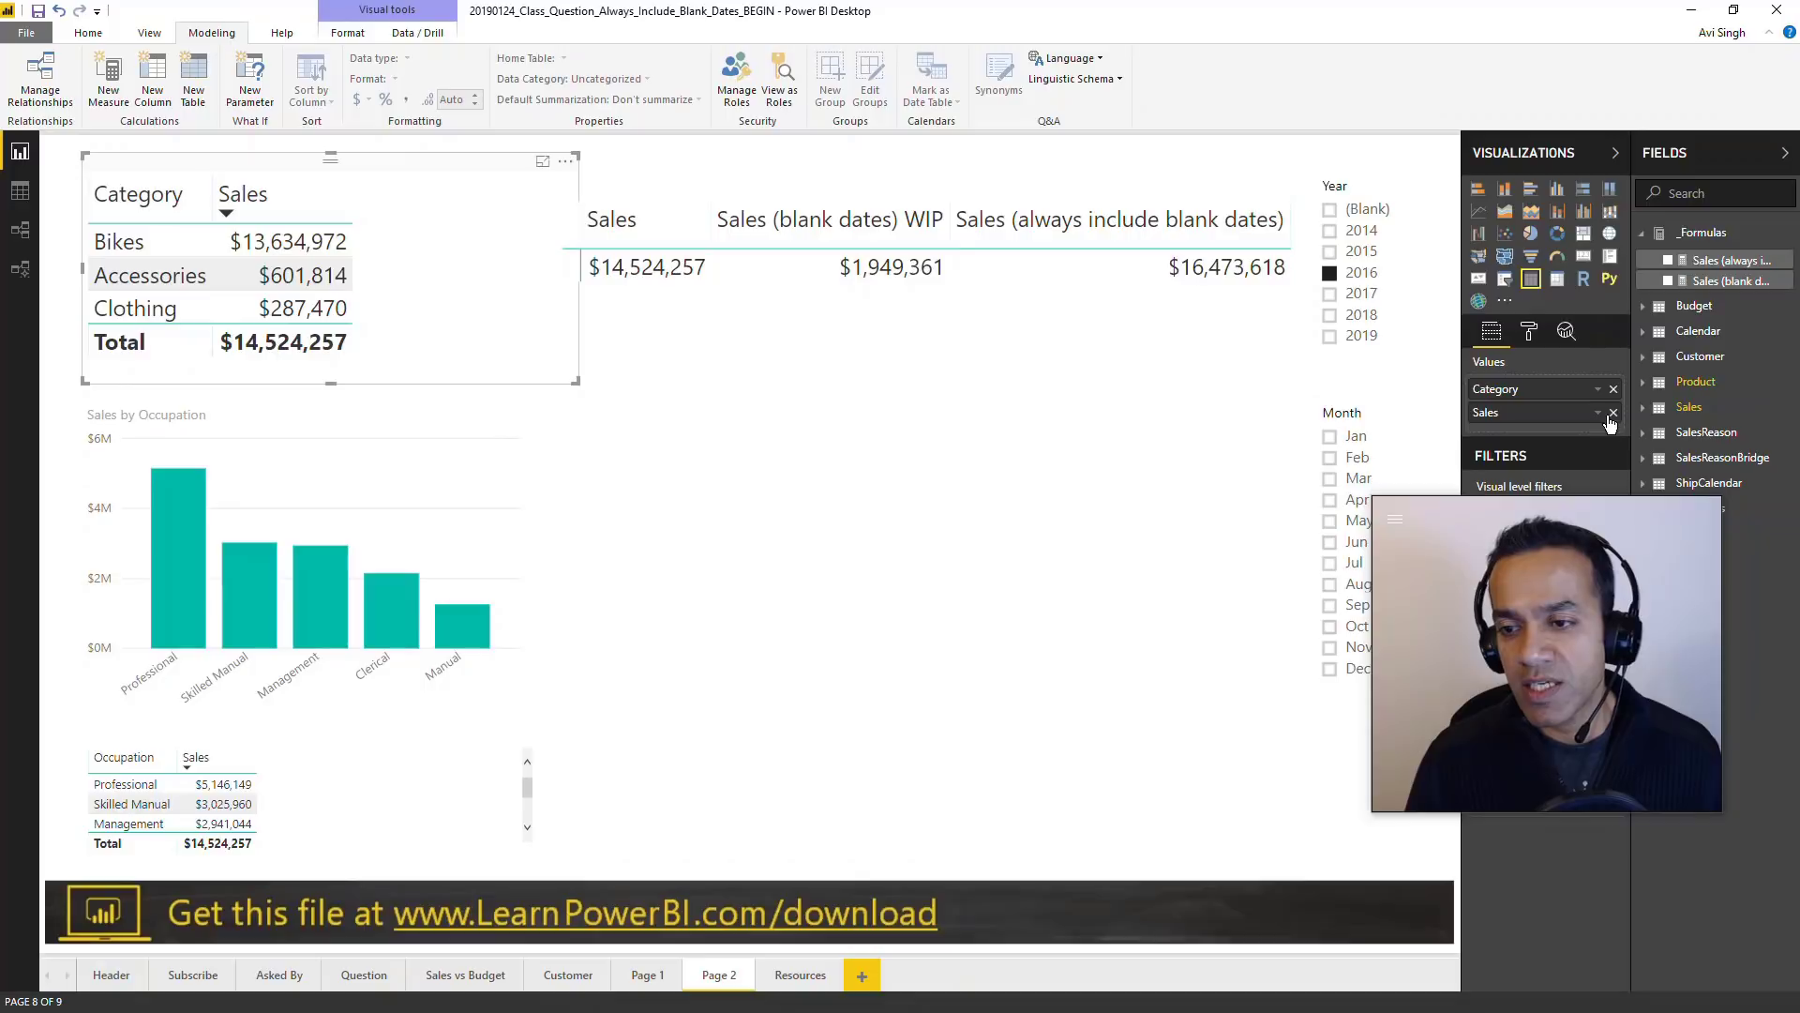
- Replace Sales with Sales (always include blank dates) in the Category table, Occupation table and bar chart
left_click(1612, 412)
left_click_drag(1733, 273, 1538, 413)
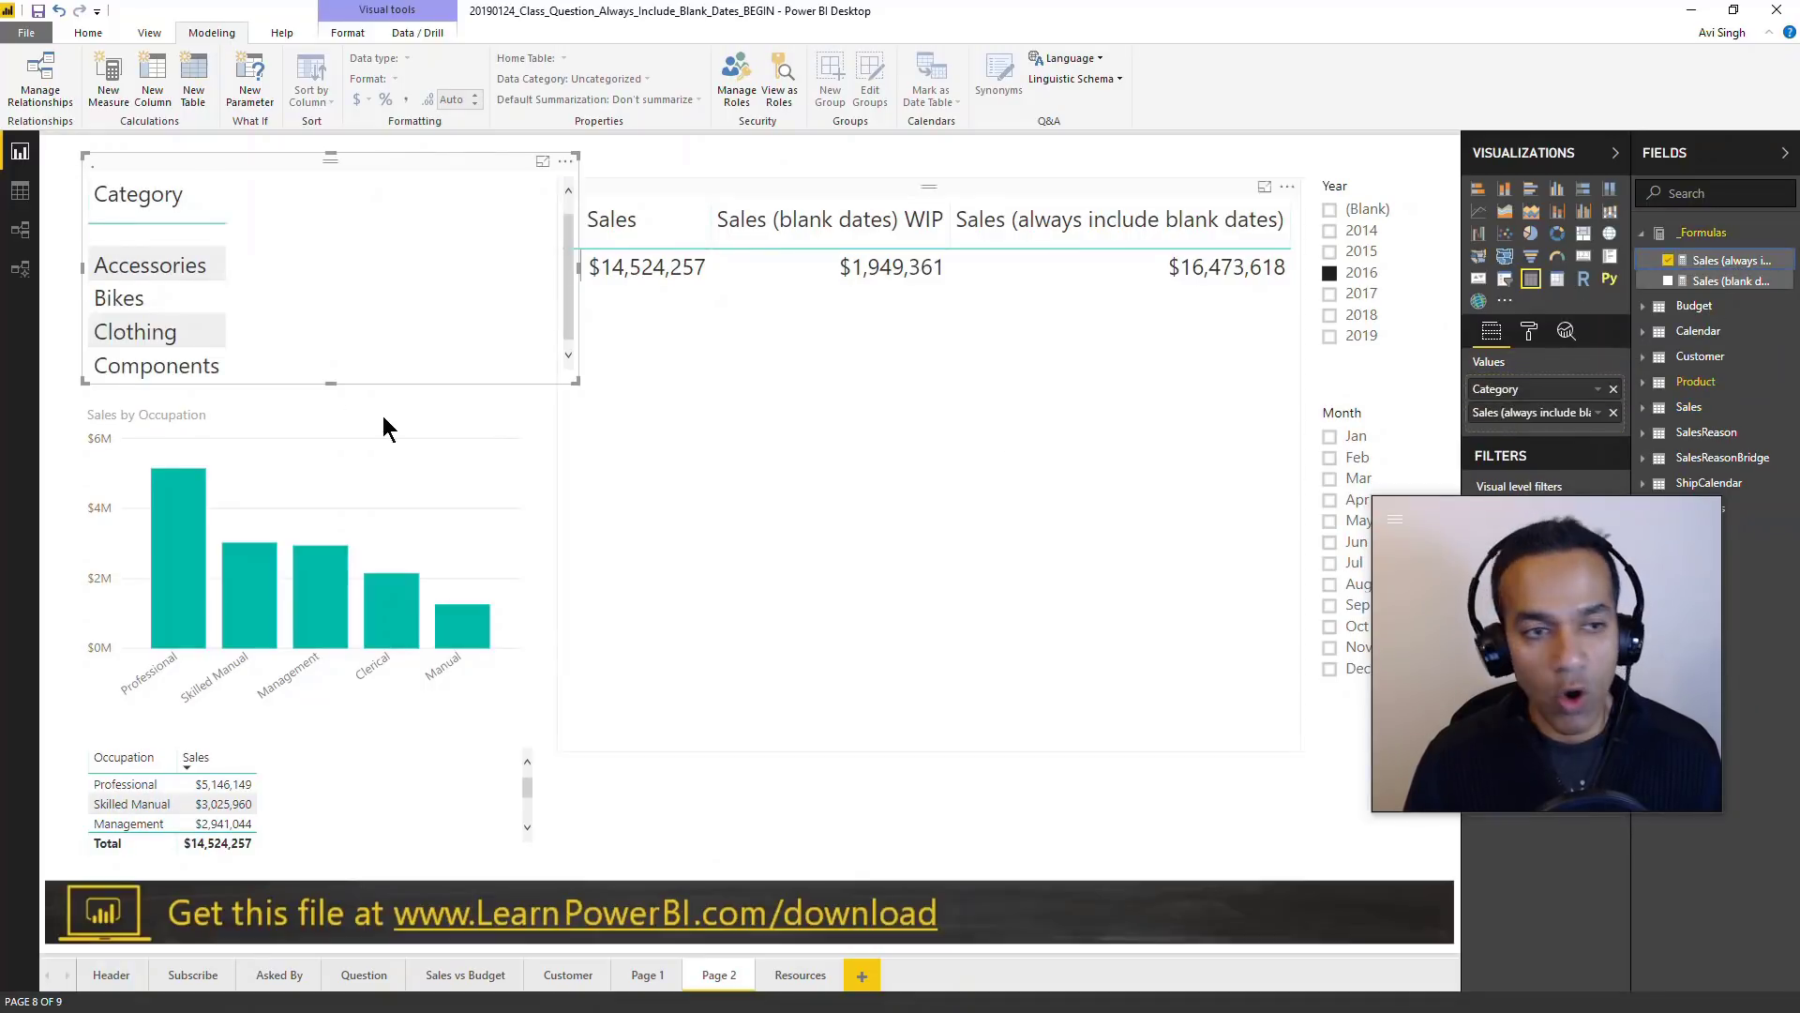
left_click(409, 788)
left_click(1613, 413)
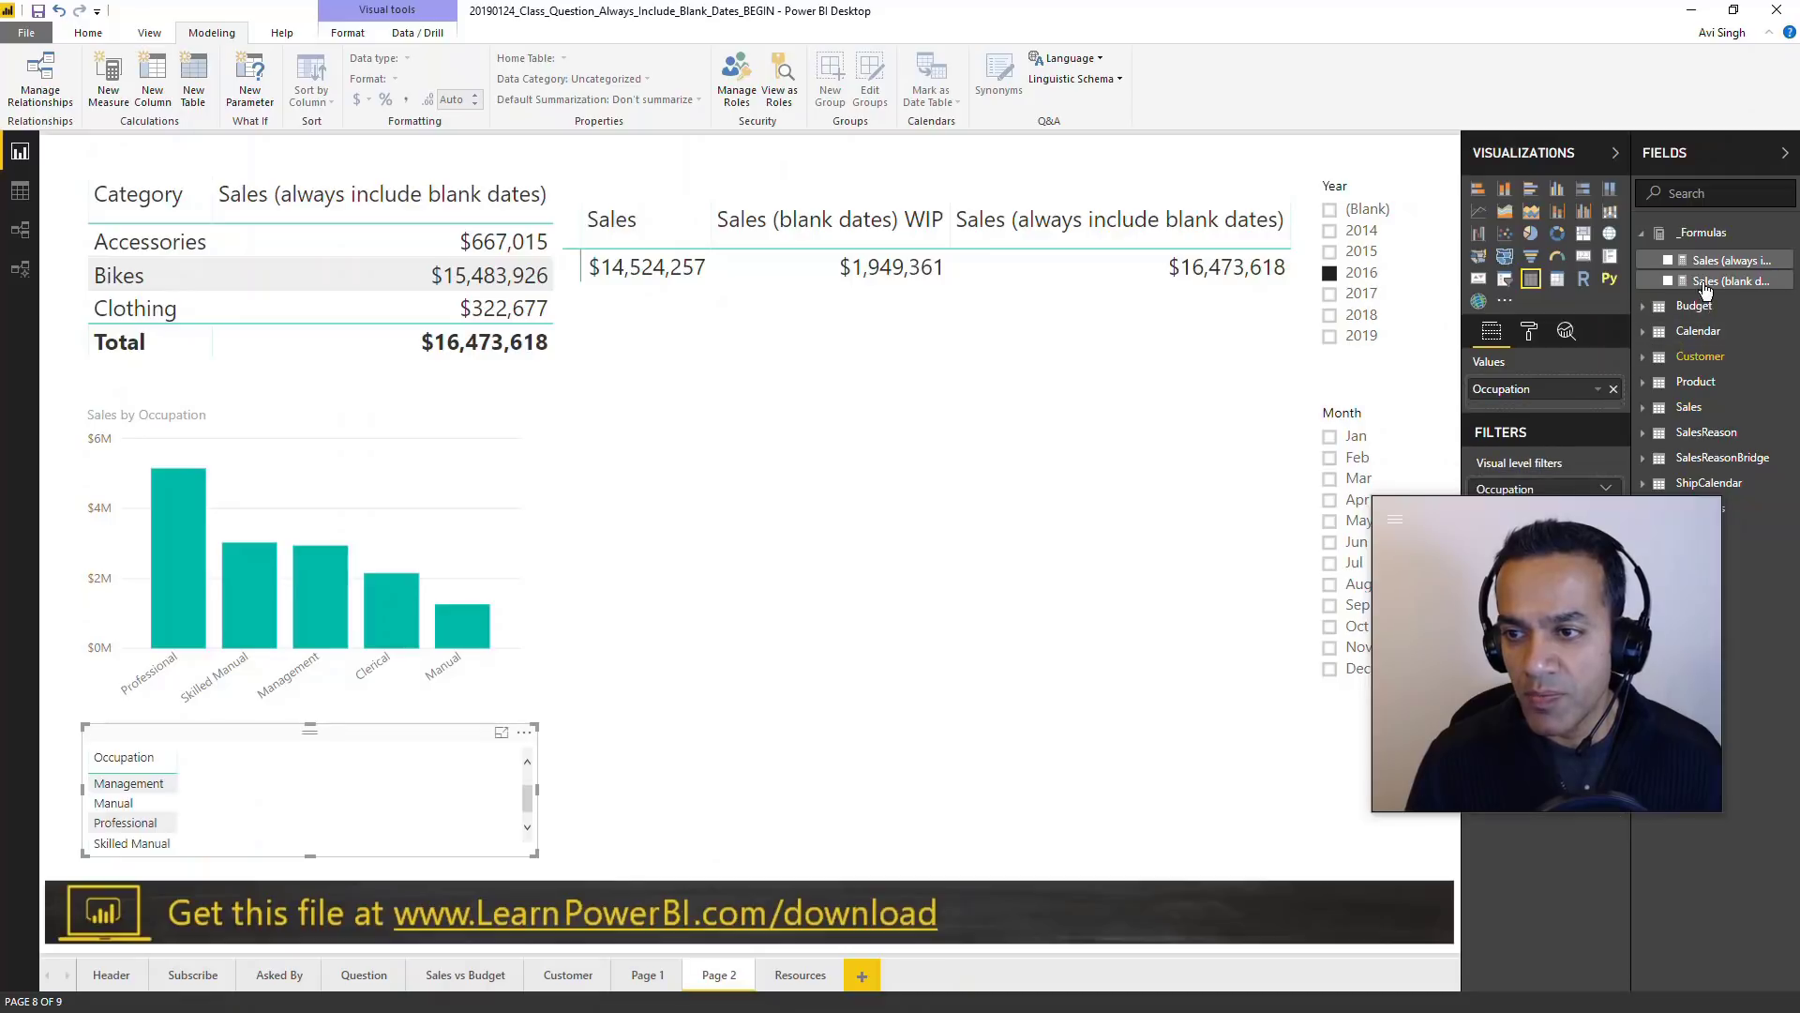
left_click_drag(1725, 259, 1566, 413)
left_click(435, 424)
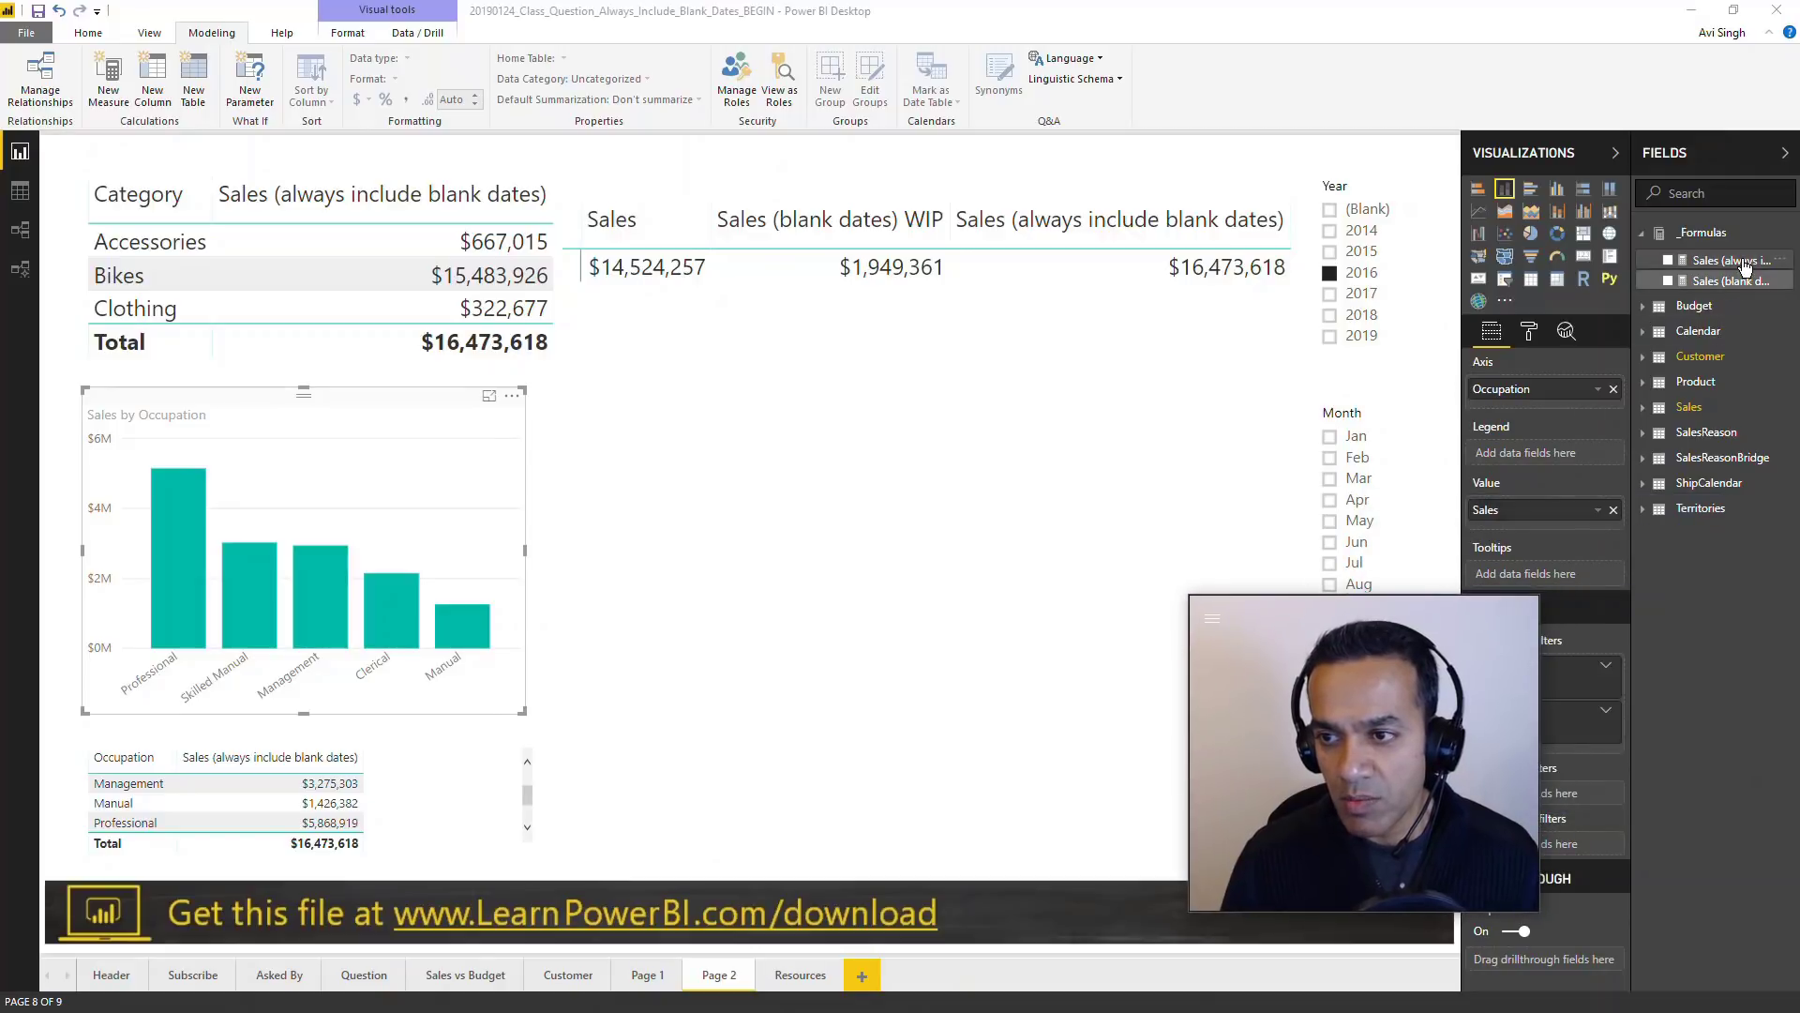
left_click_drag(1725, 259, 1584, 509)
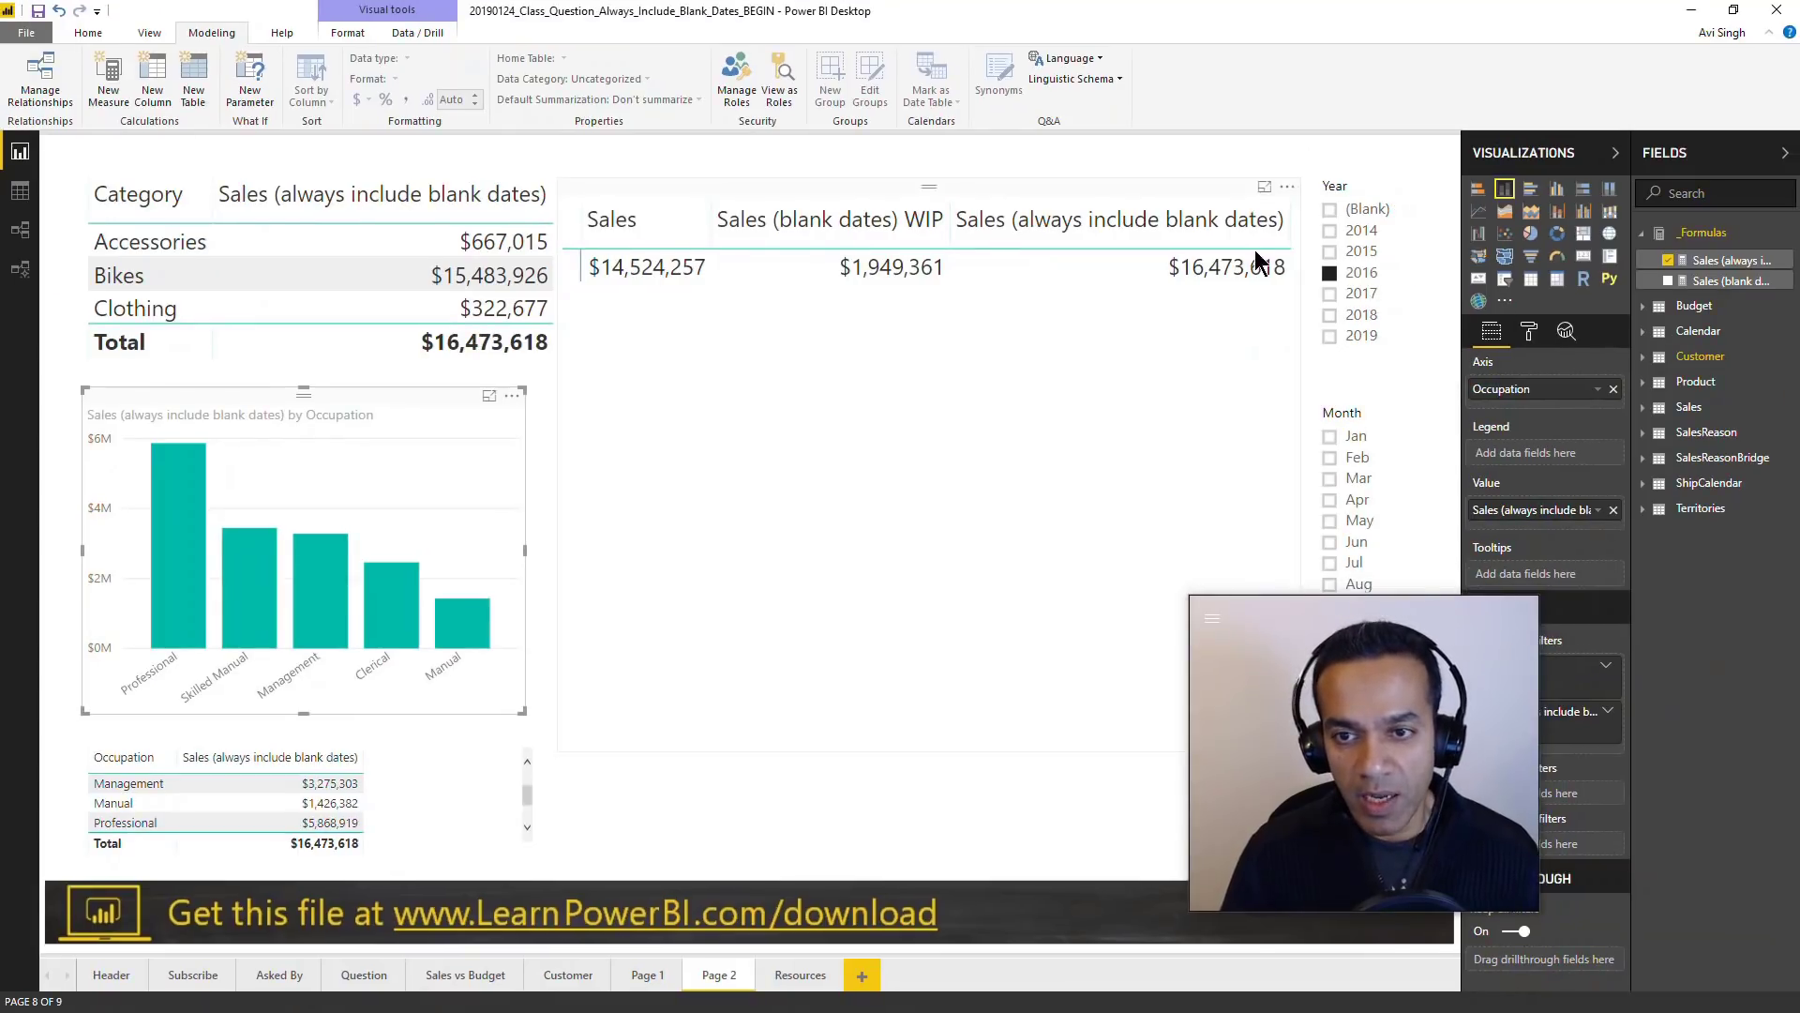
- Set Page 1's Year slicer to 2015 plus (Blank) and Page 2's to 2015 alone
left_click(610, 186)
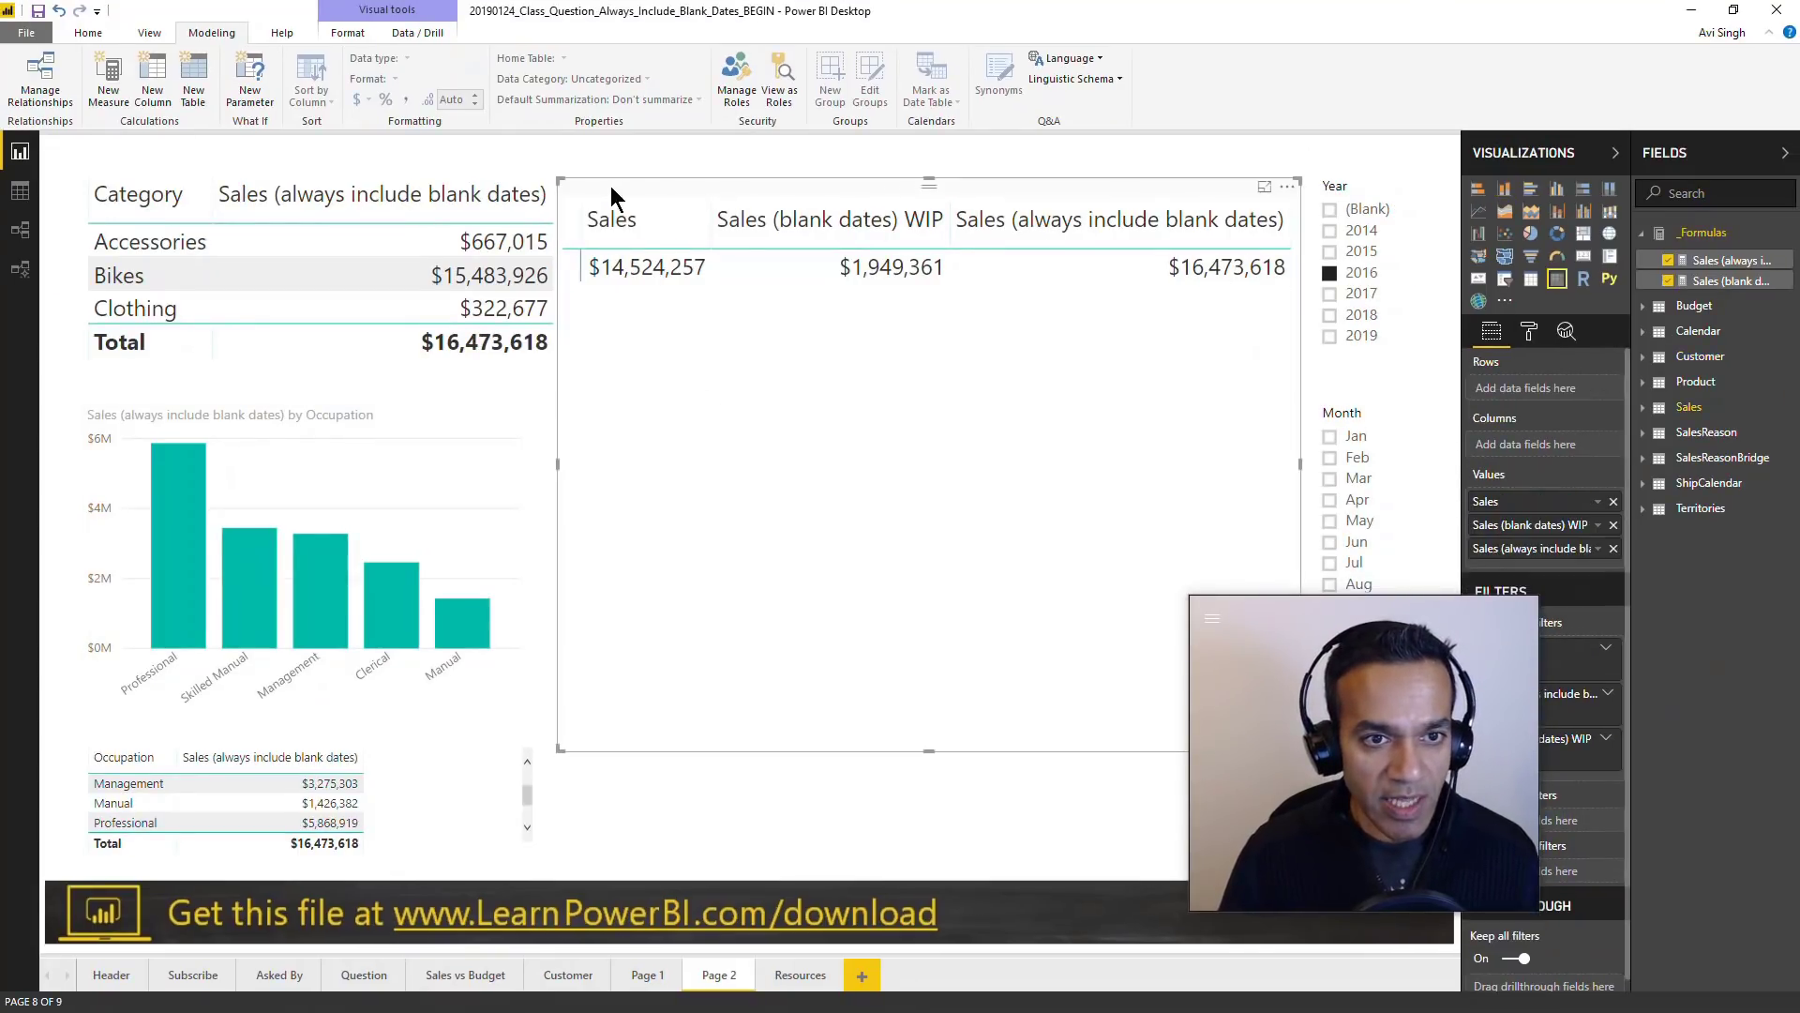
left_click_drag(559, 179, 765, 679)
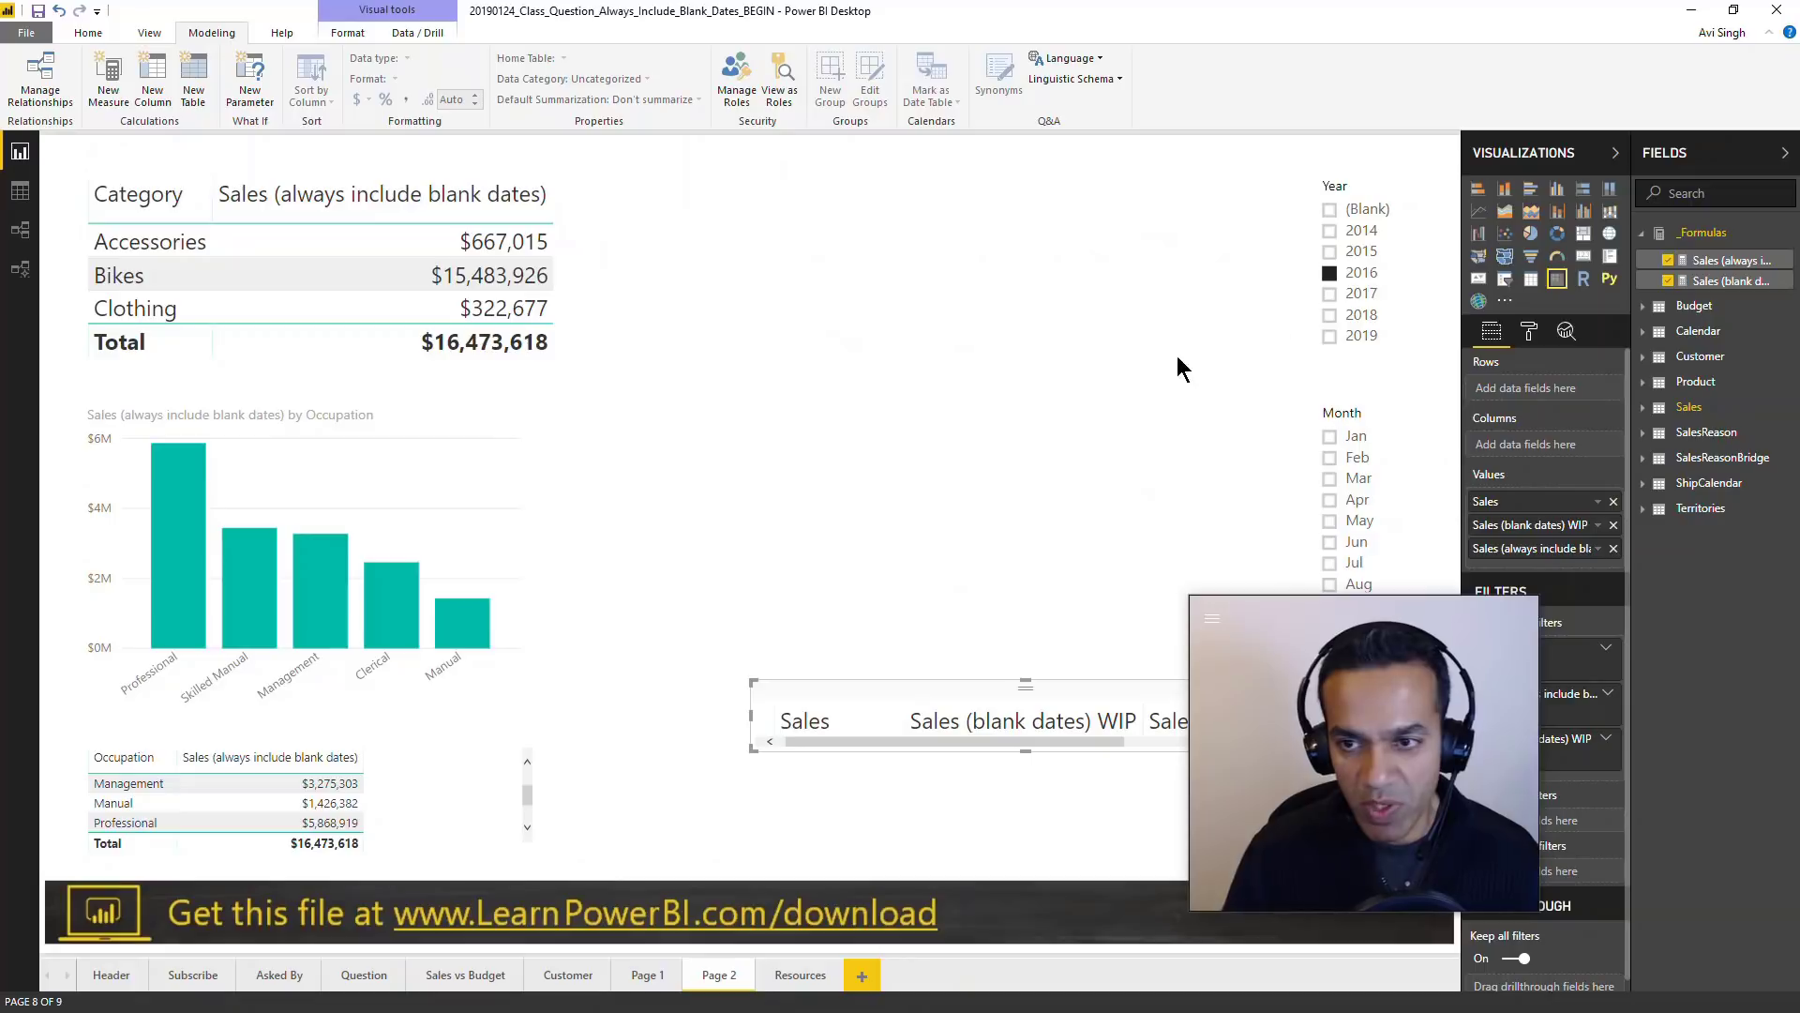
left_click(646, 974)
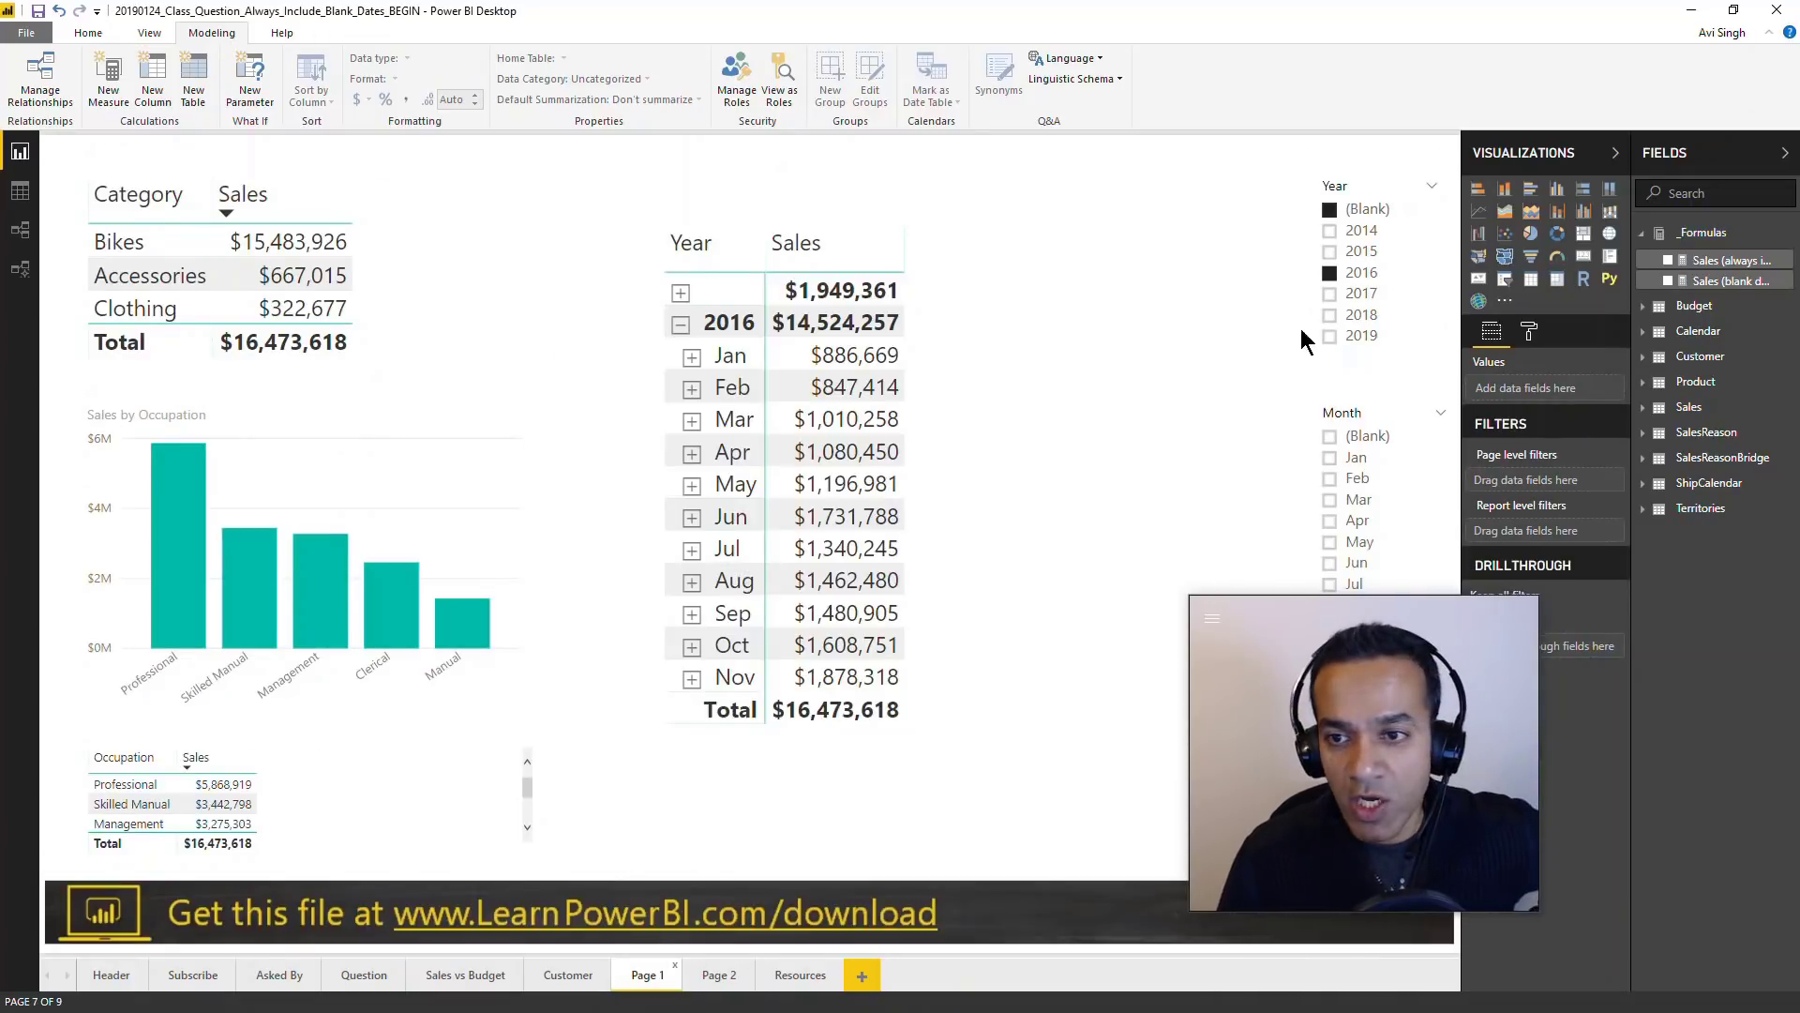
left_click(1364, 255)
left_click(1364, 211, "ctrl")
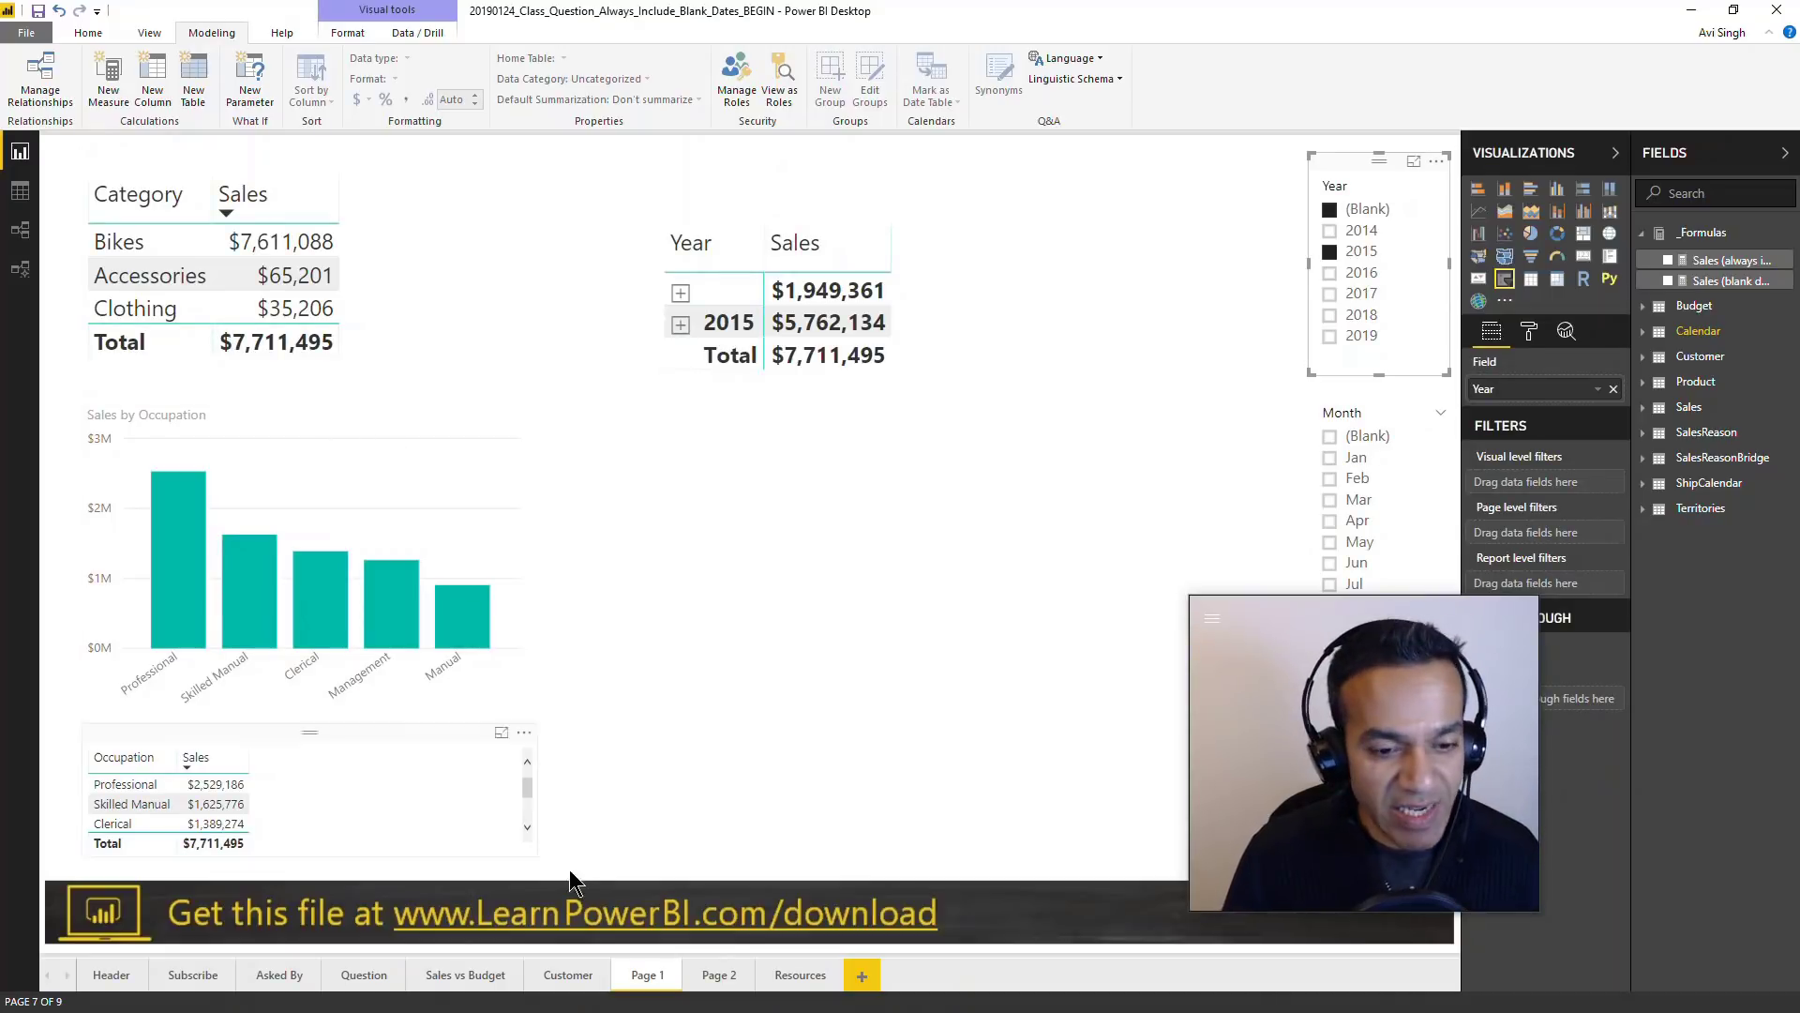
left_click(710, 975)
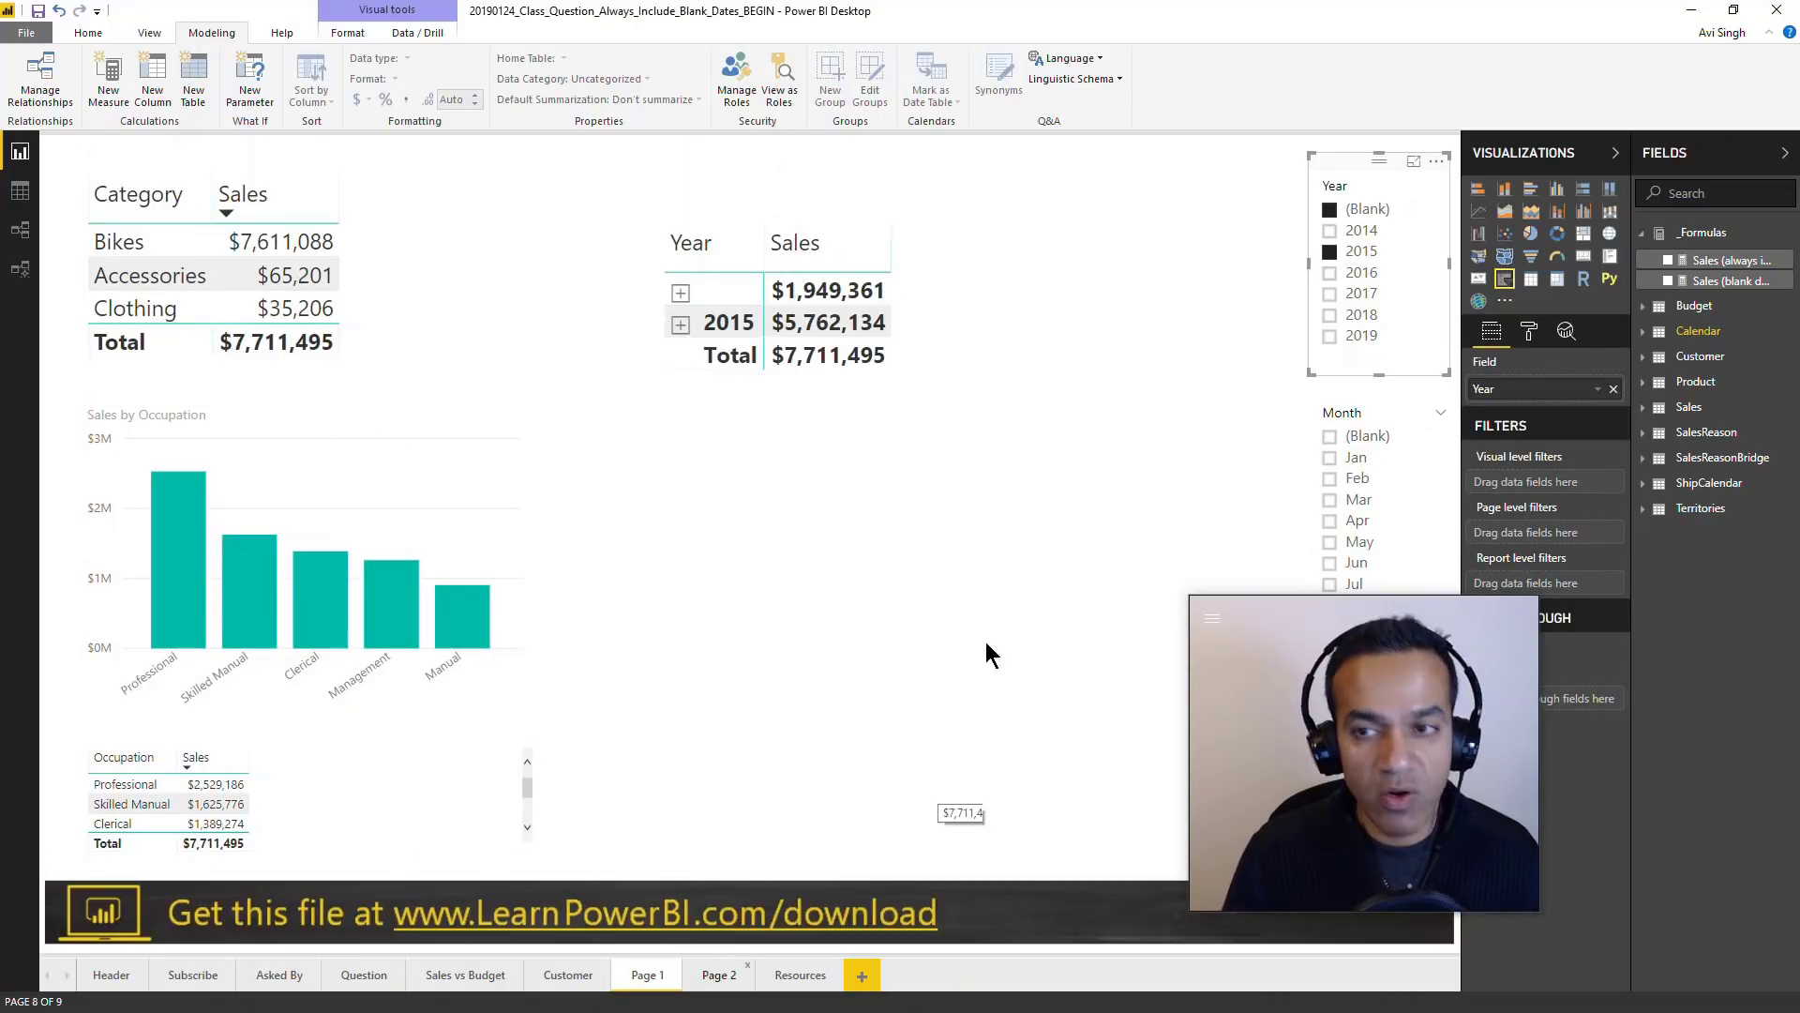
left_click(1369, 253)
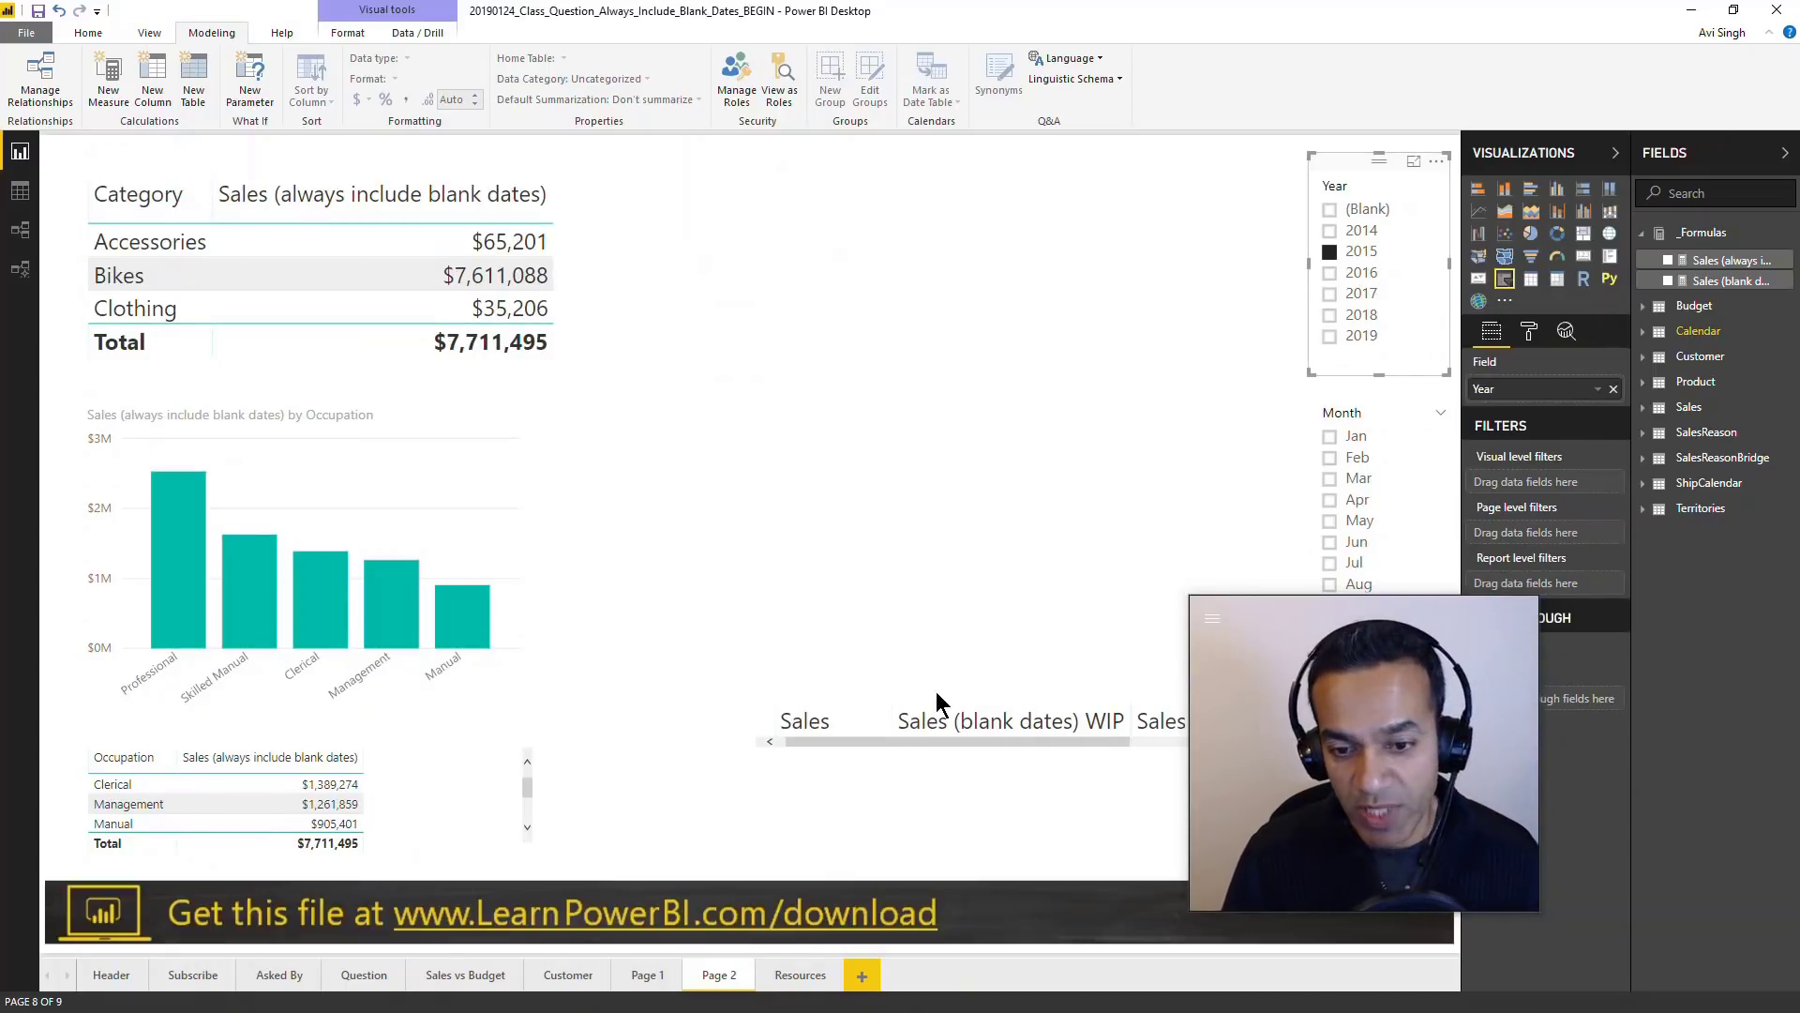
- Move the comparison table to the page top, enlarge it, and set its text size to 13
left_click_drag(949, 689, 826, 210)
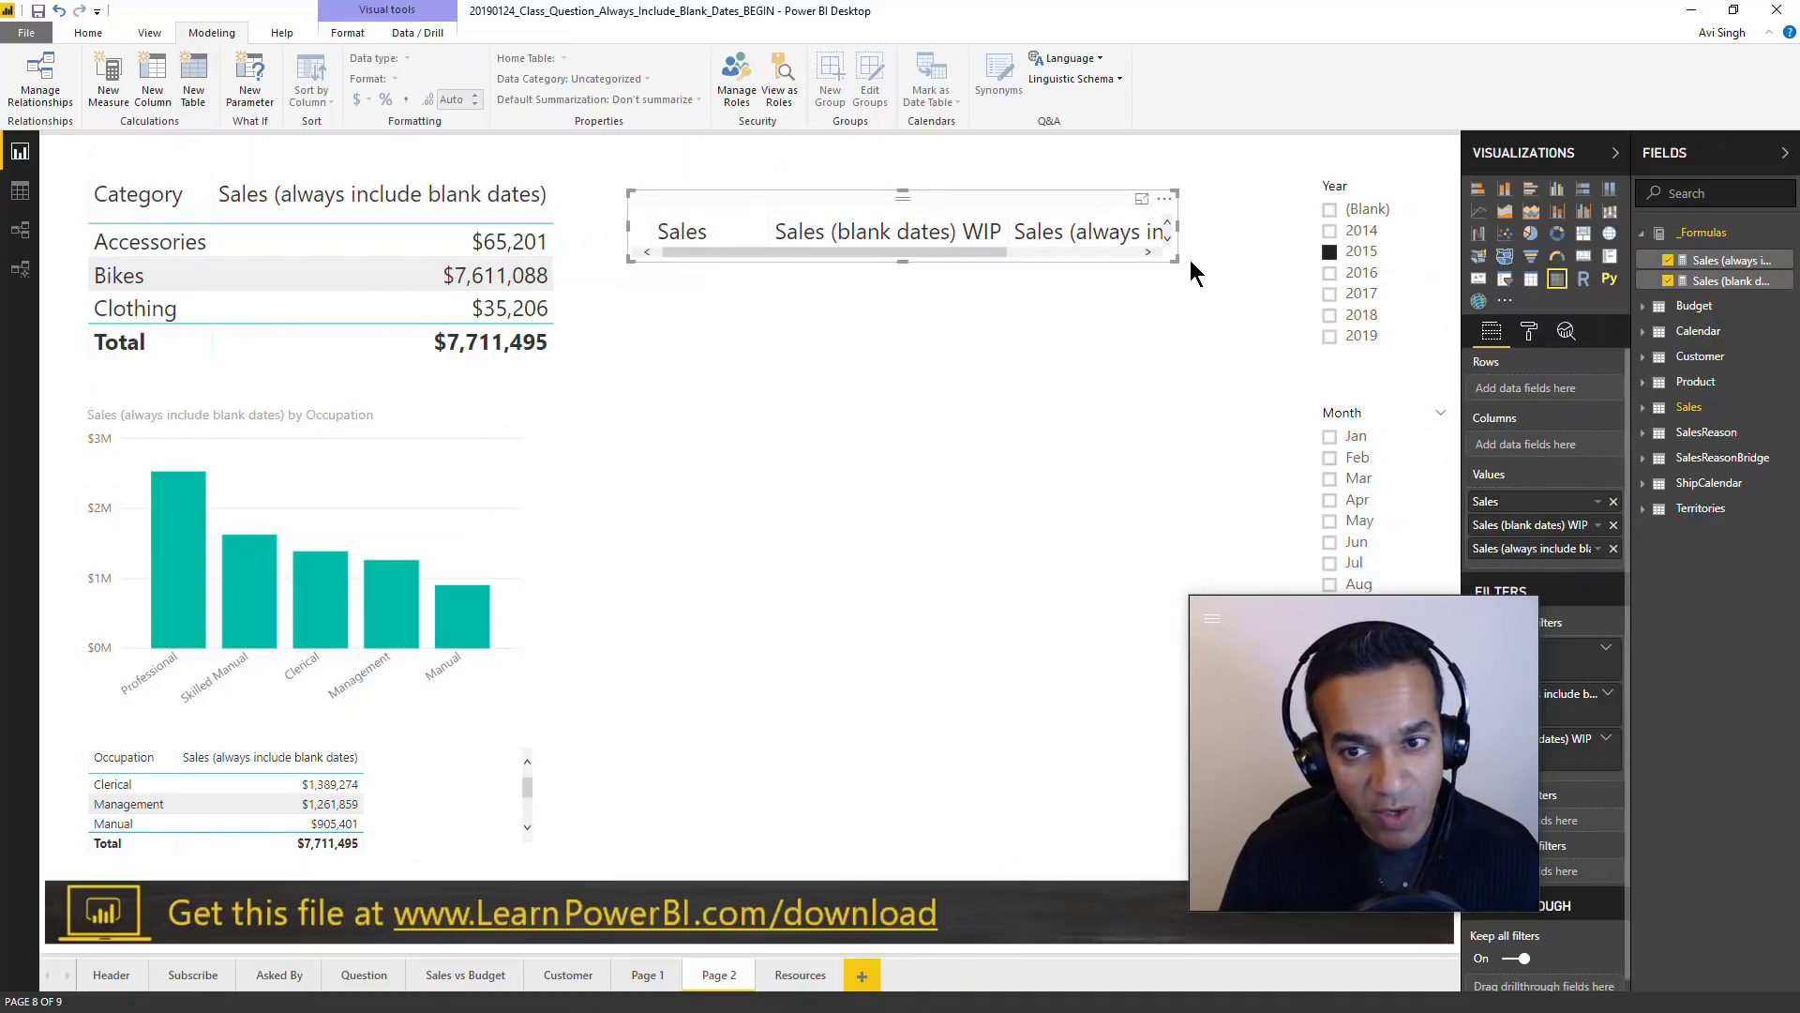
mouse_move(1178, 271)
left_mouse_down()
mouse_move(1245, 469)
mouse_move(1286, 439)
left_mouse_up()
left_click(1531, 335)
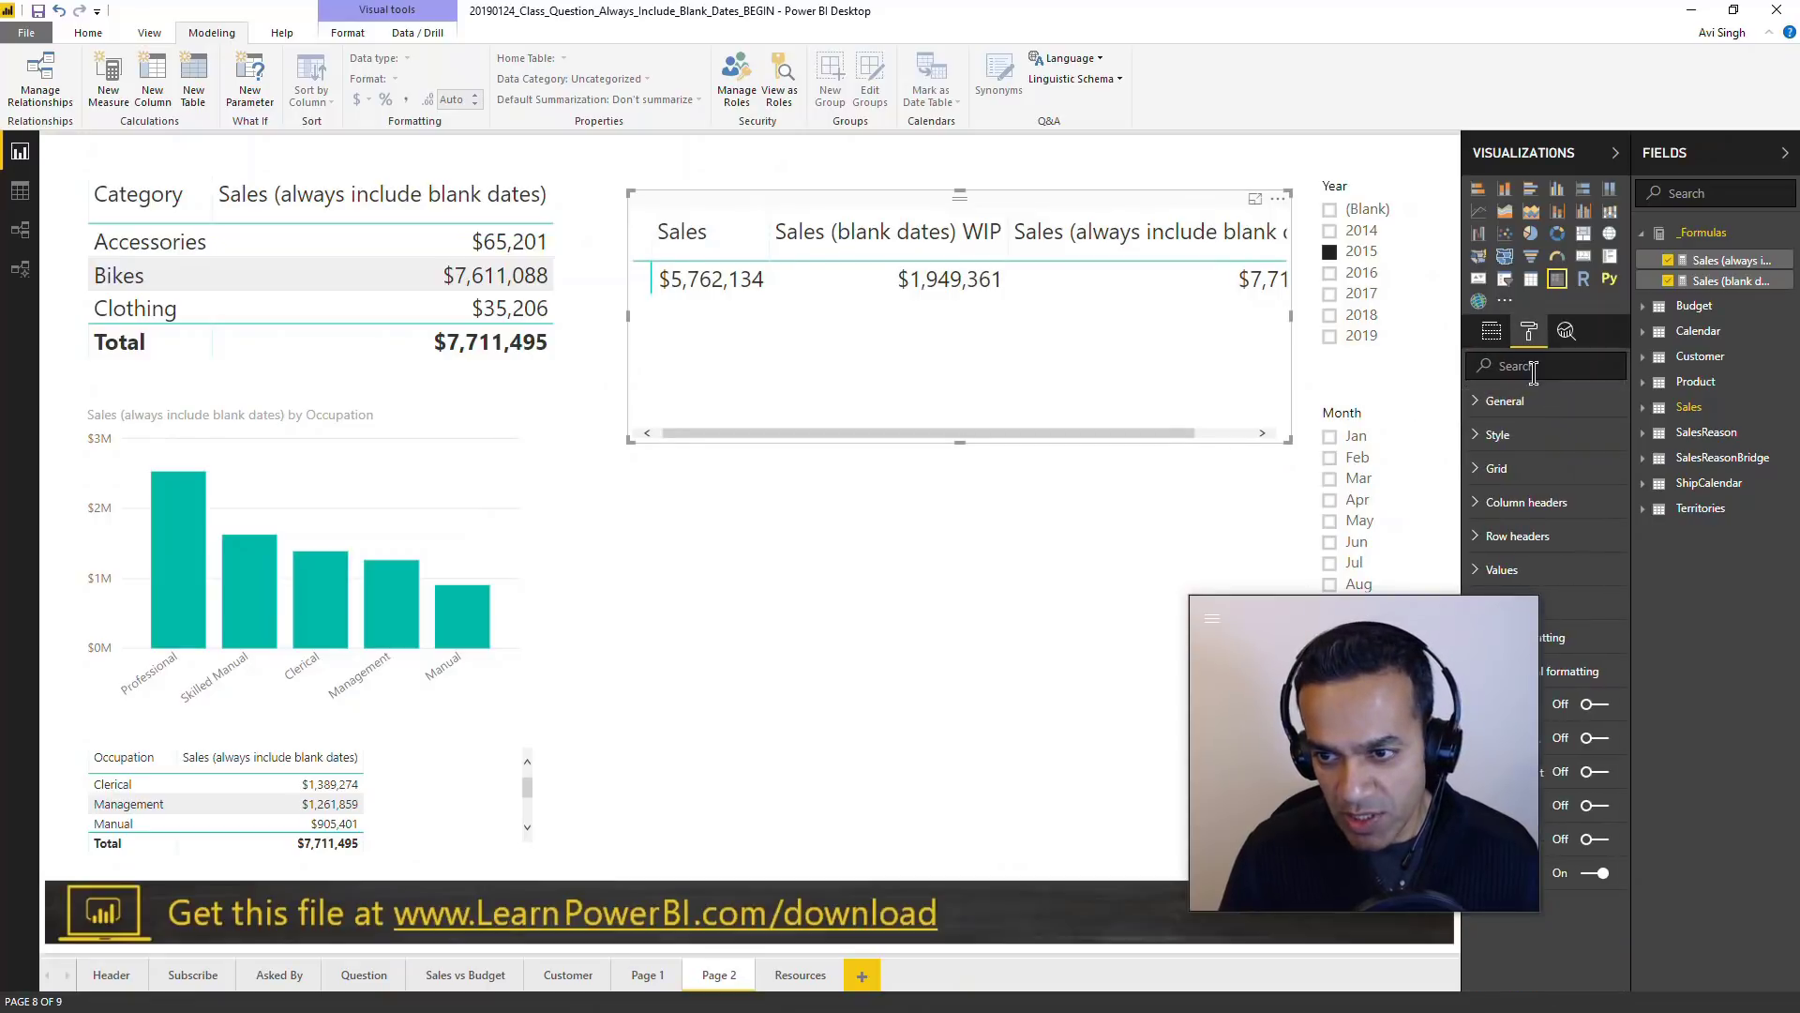
left_click(1533, 368)
type("size")
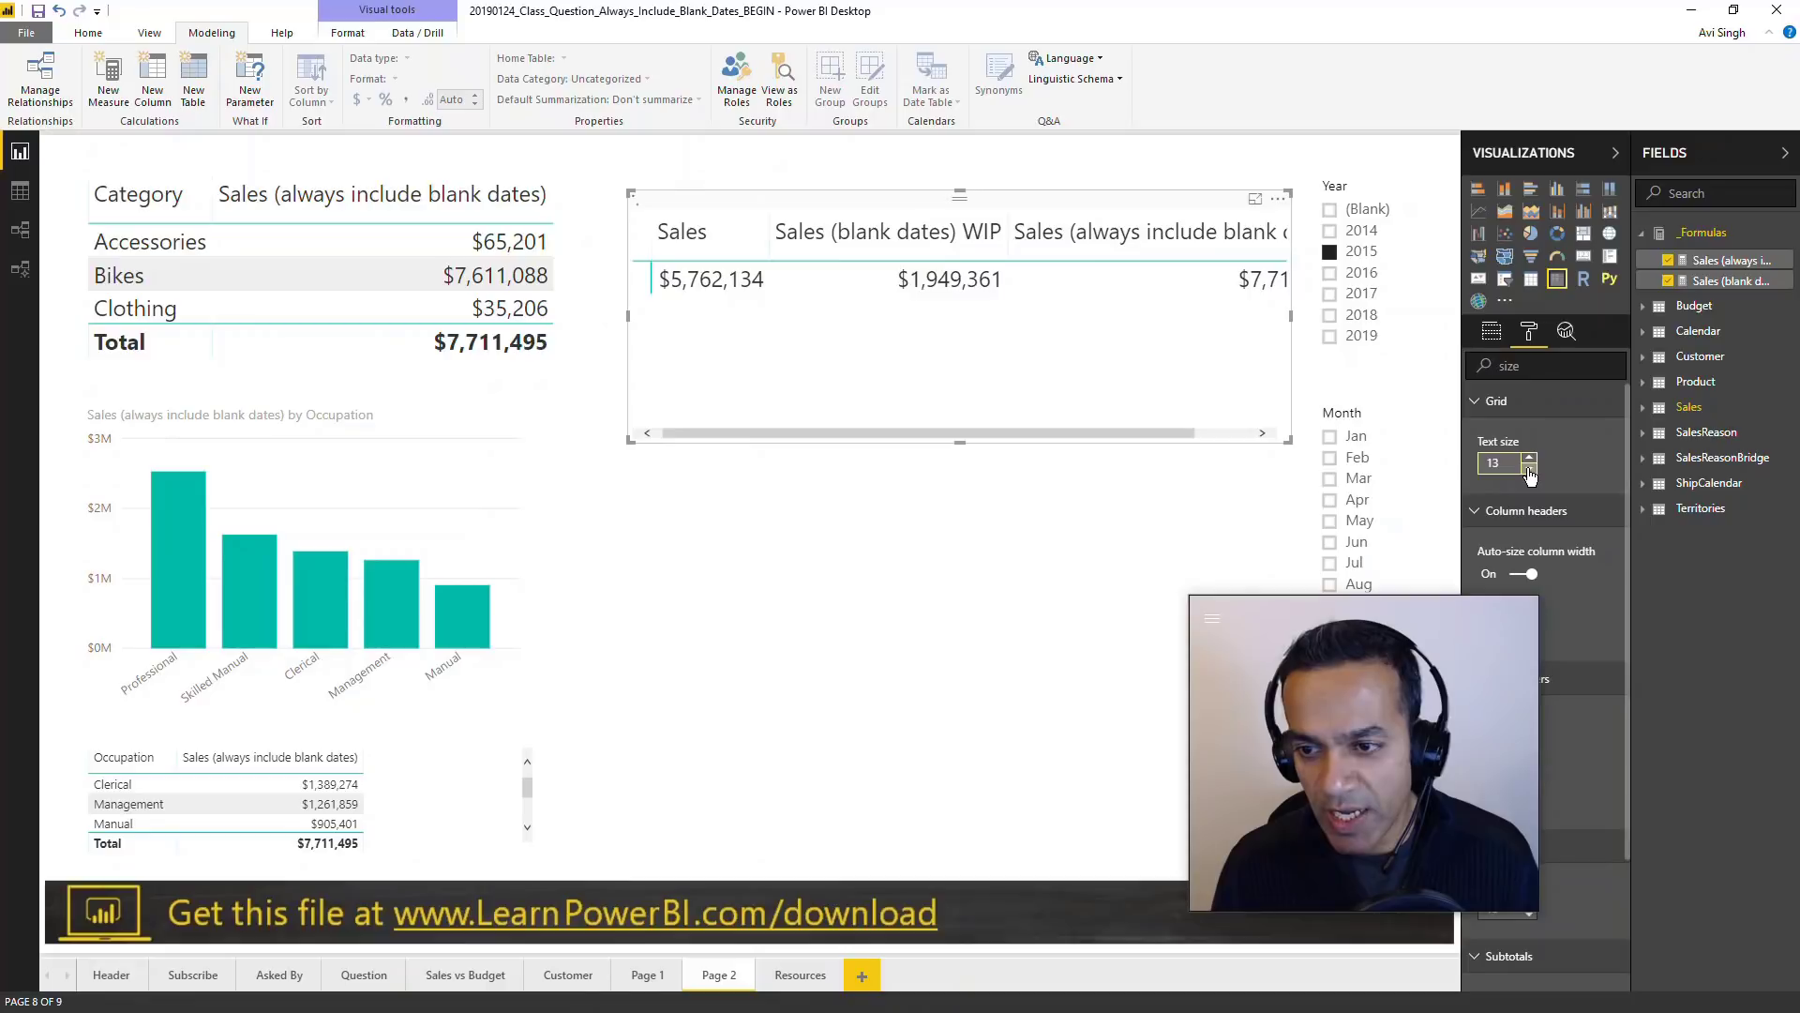
left_click(910, 308)
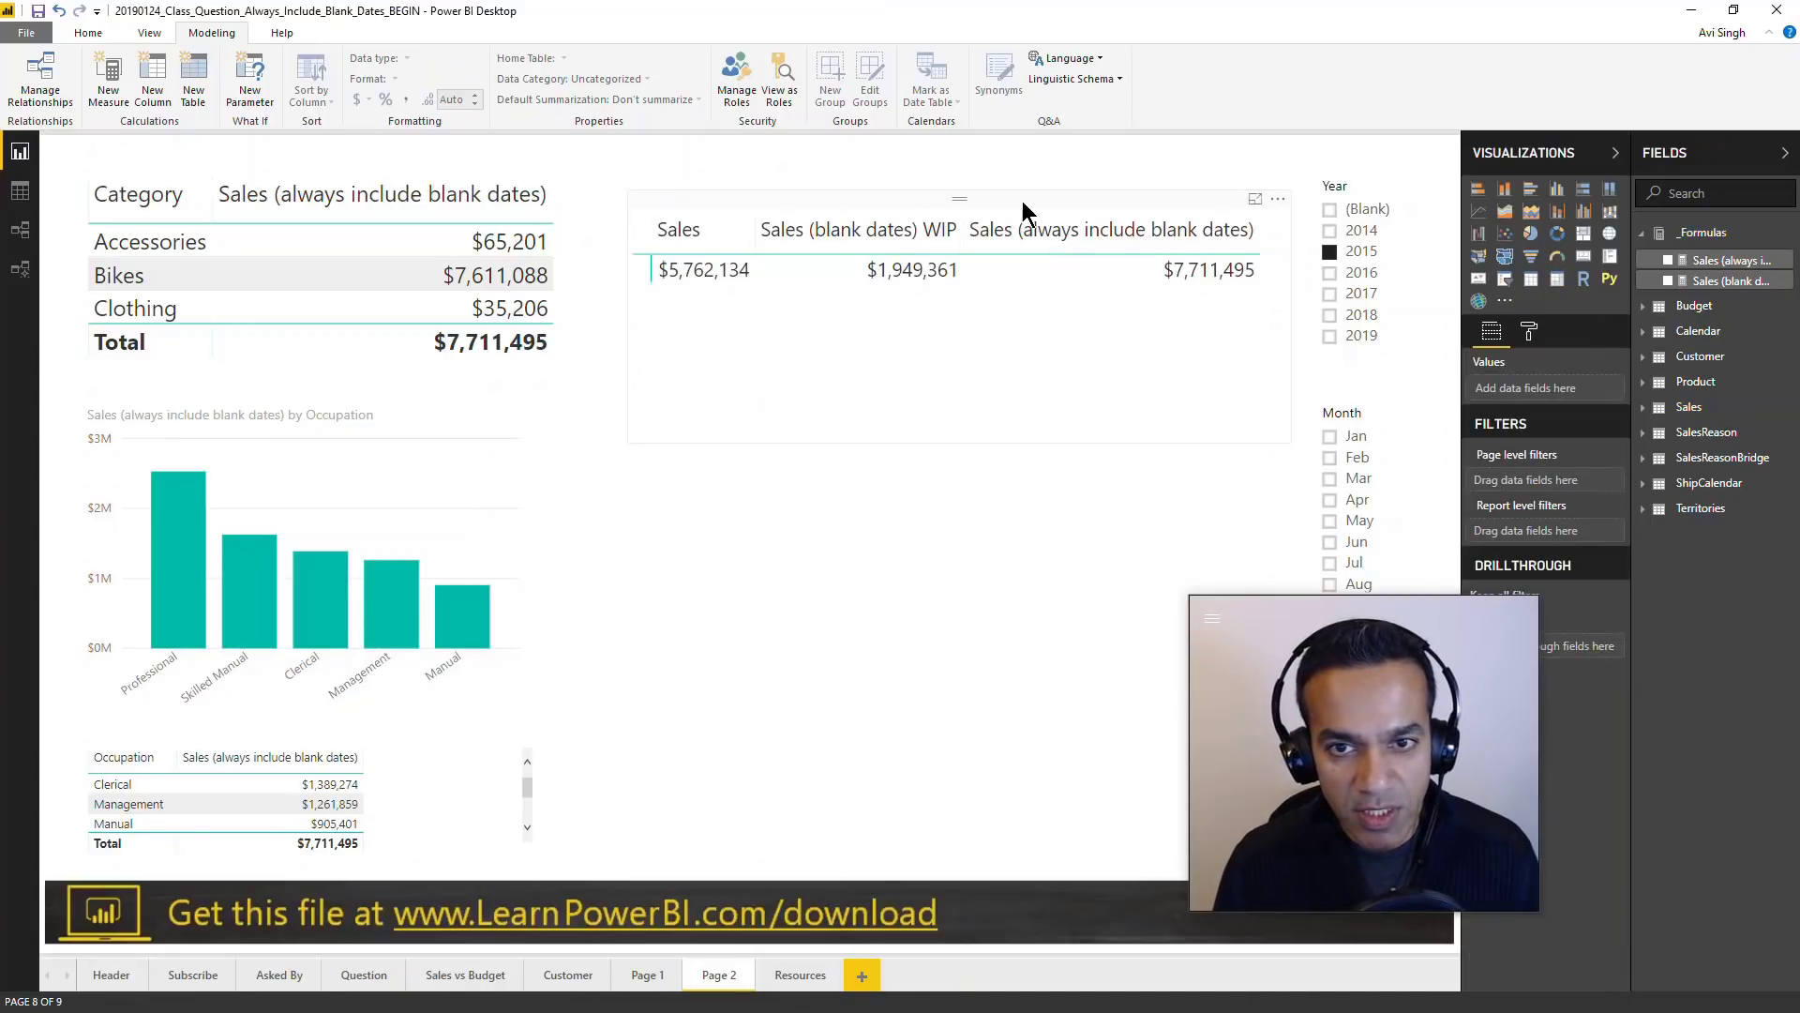
- Duplicate the comparison table and place the copy below the original
key("ctrl+c")
key("ctrl+v")
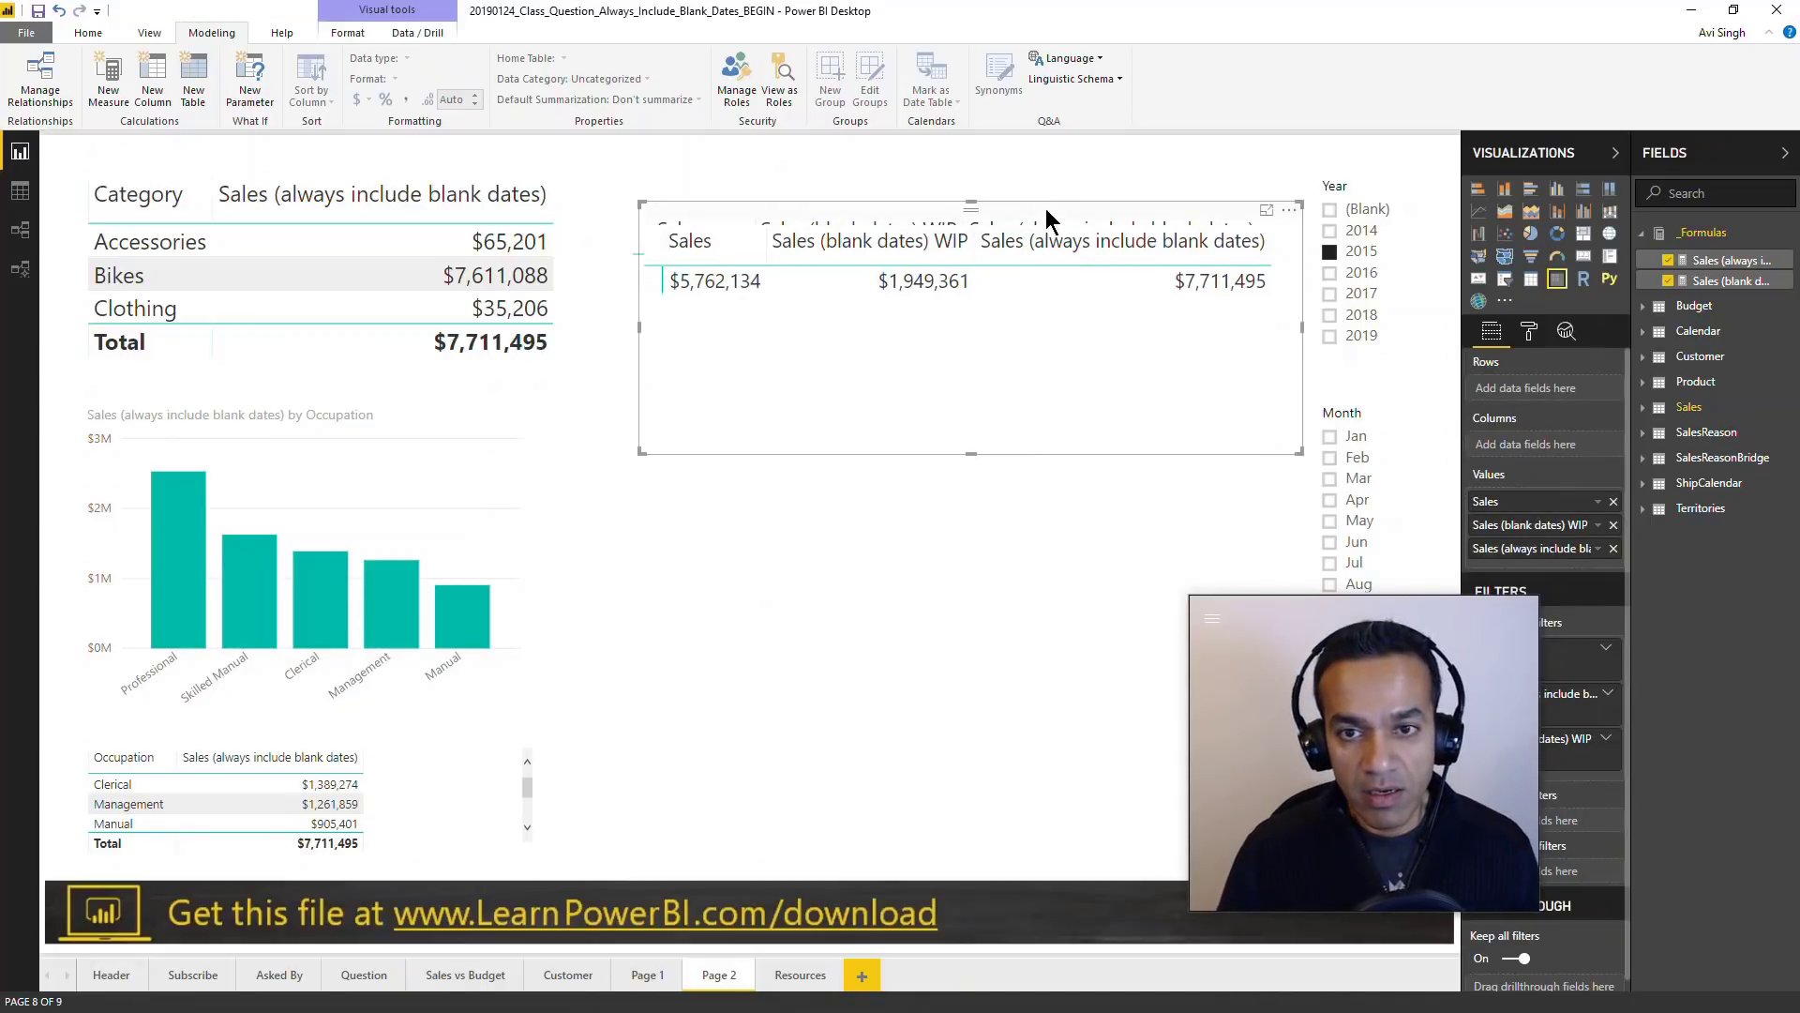
left_click_drag(1044, 208, 1021, 430)
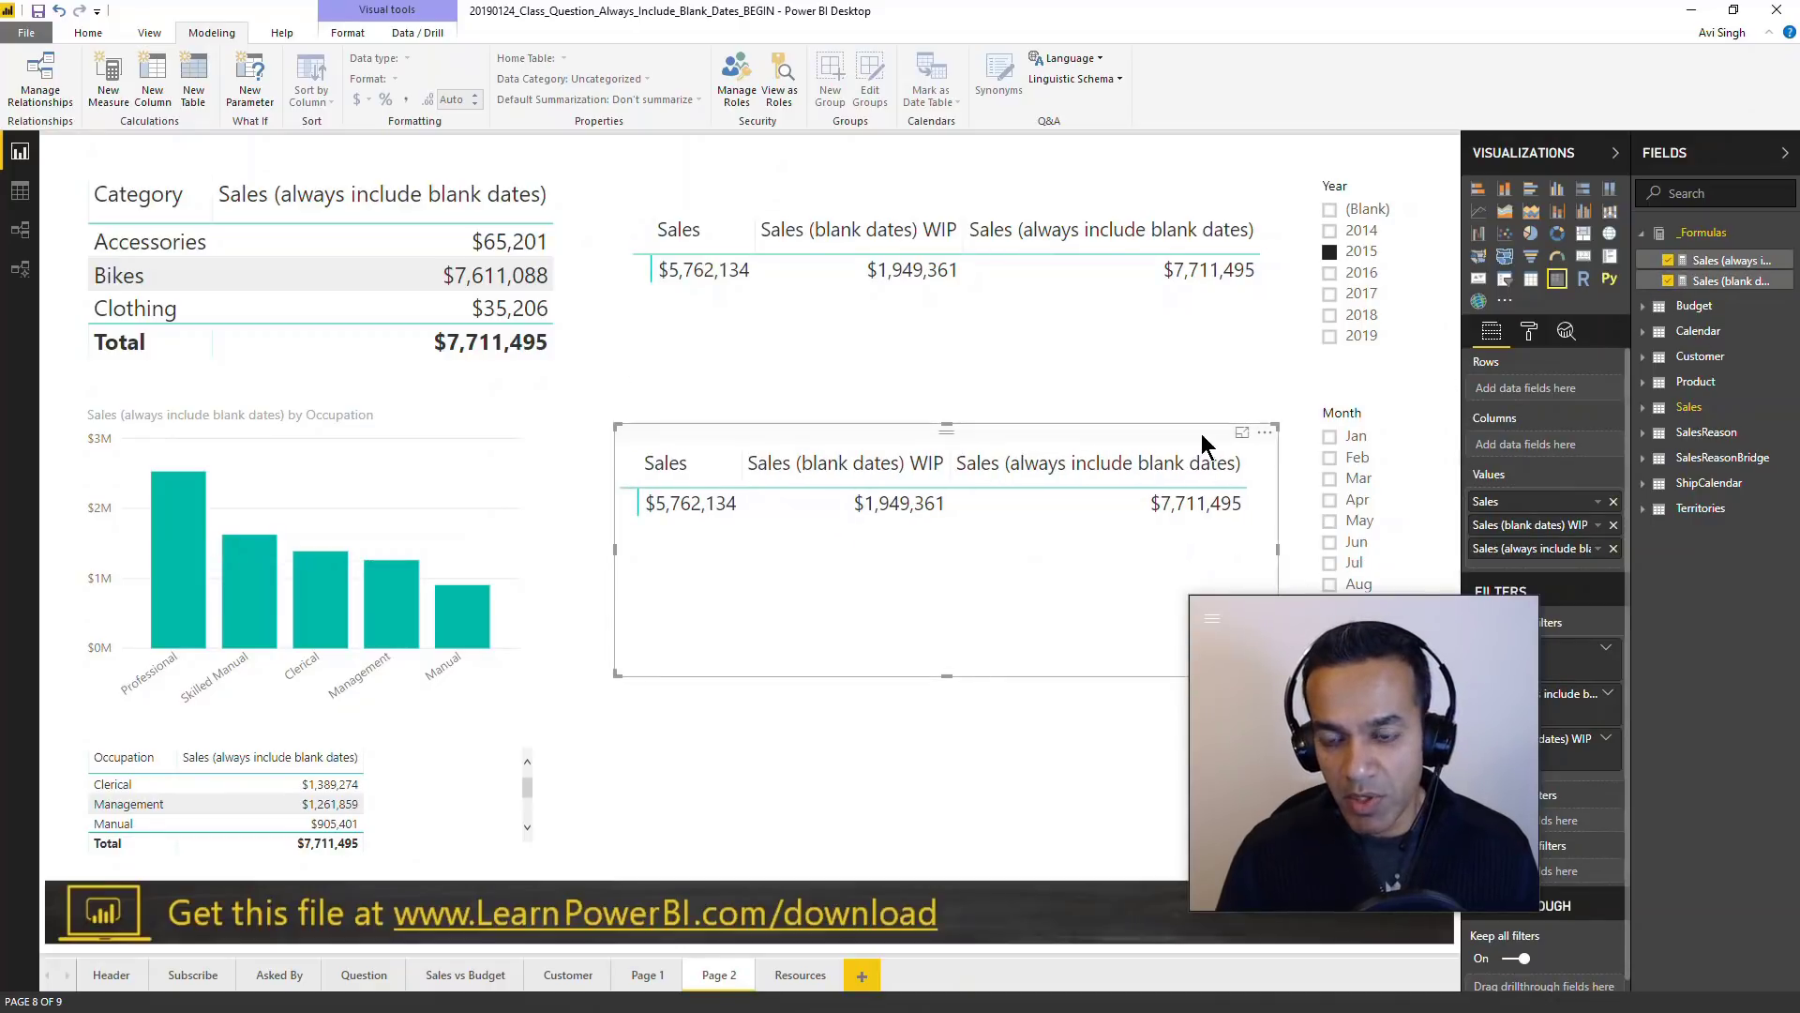
- Remove the always-include measure from the copied table, leaving Sales and Sales (blank dates) WIP
left_click(1668, 260)
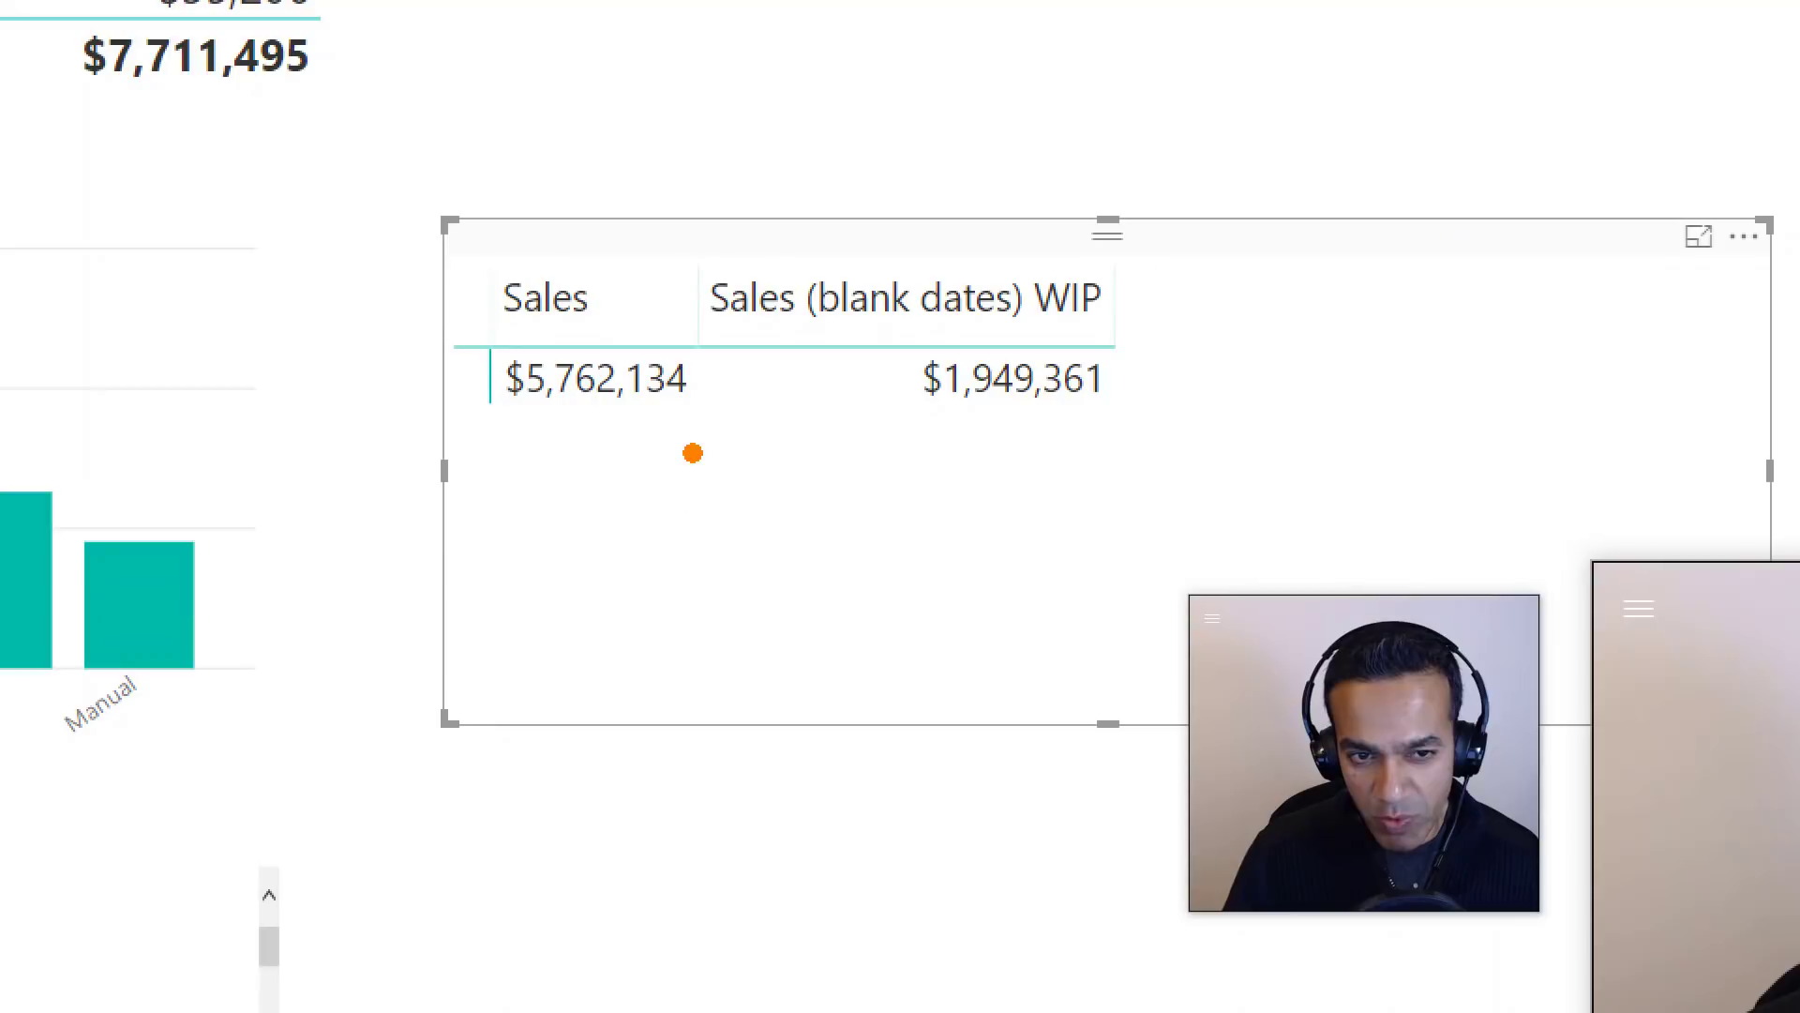
left_click_drag(691, 451, 781, 778)
left_click_drag(1016, 437, 1059, 753)
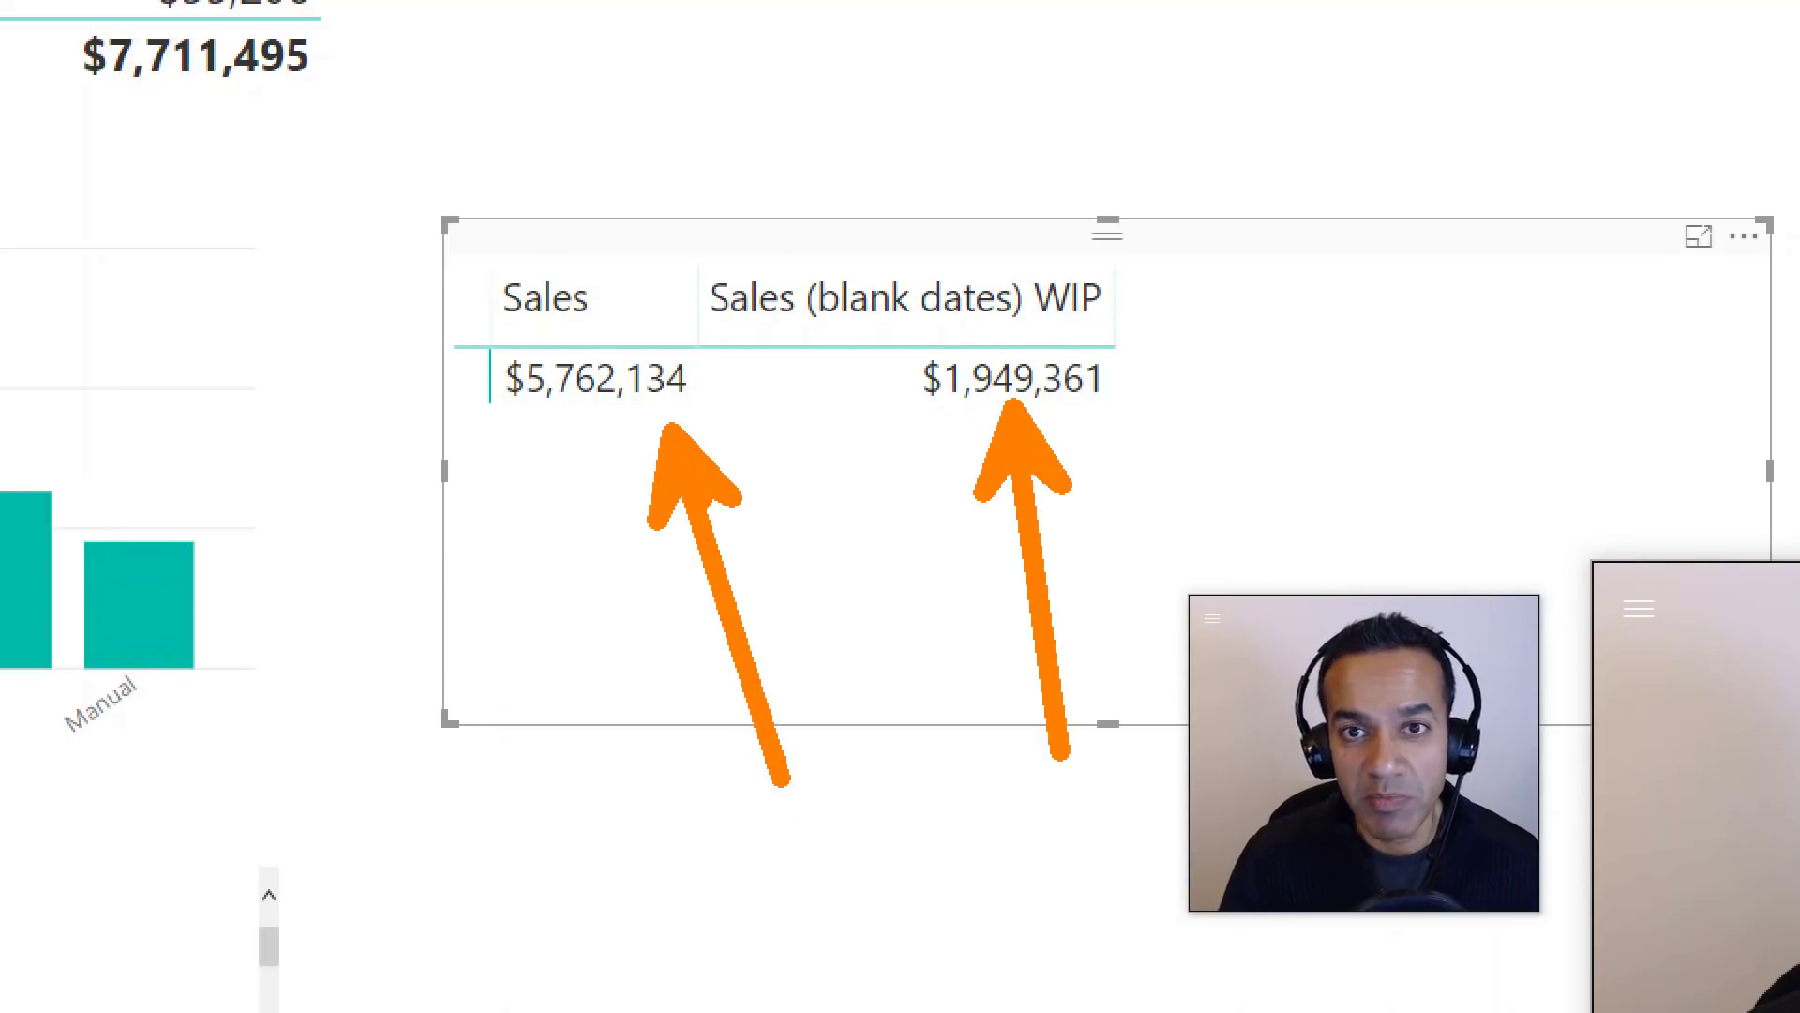
key("Escape")
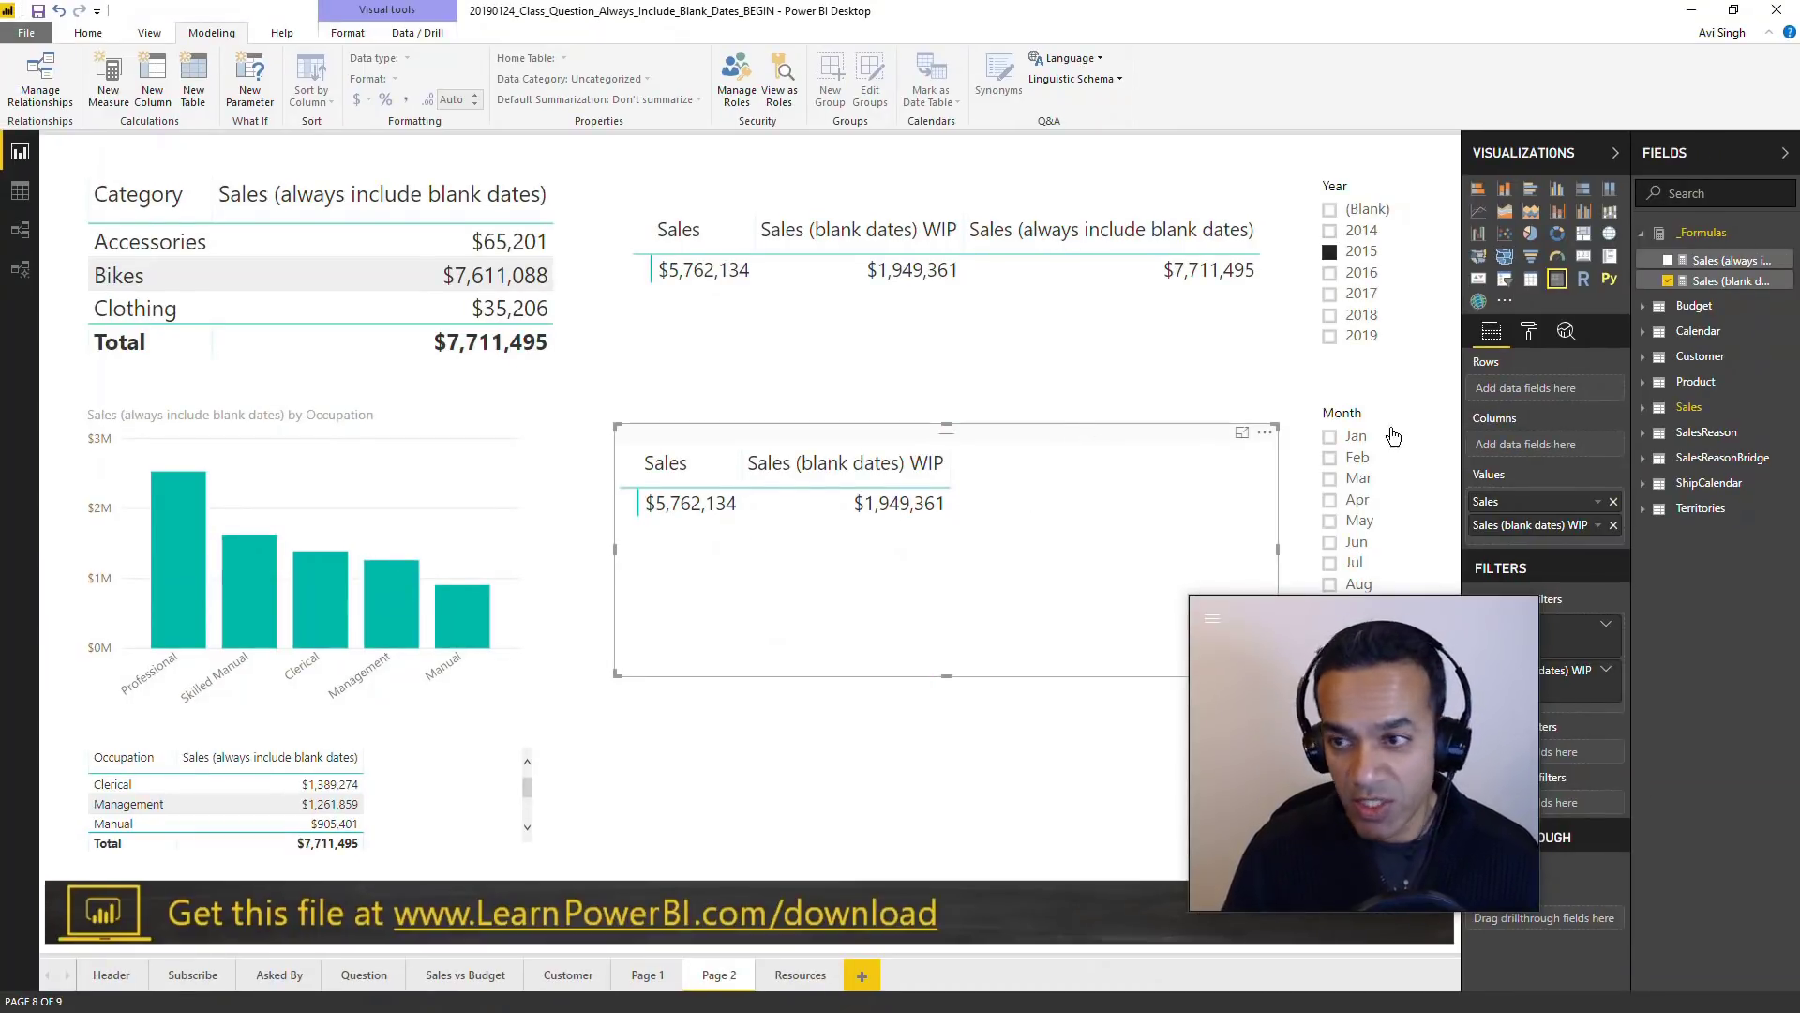
left_click(1716, 280)
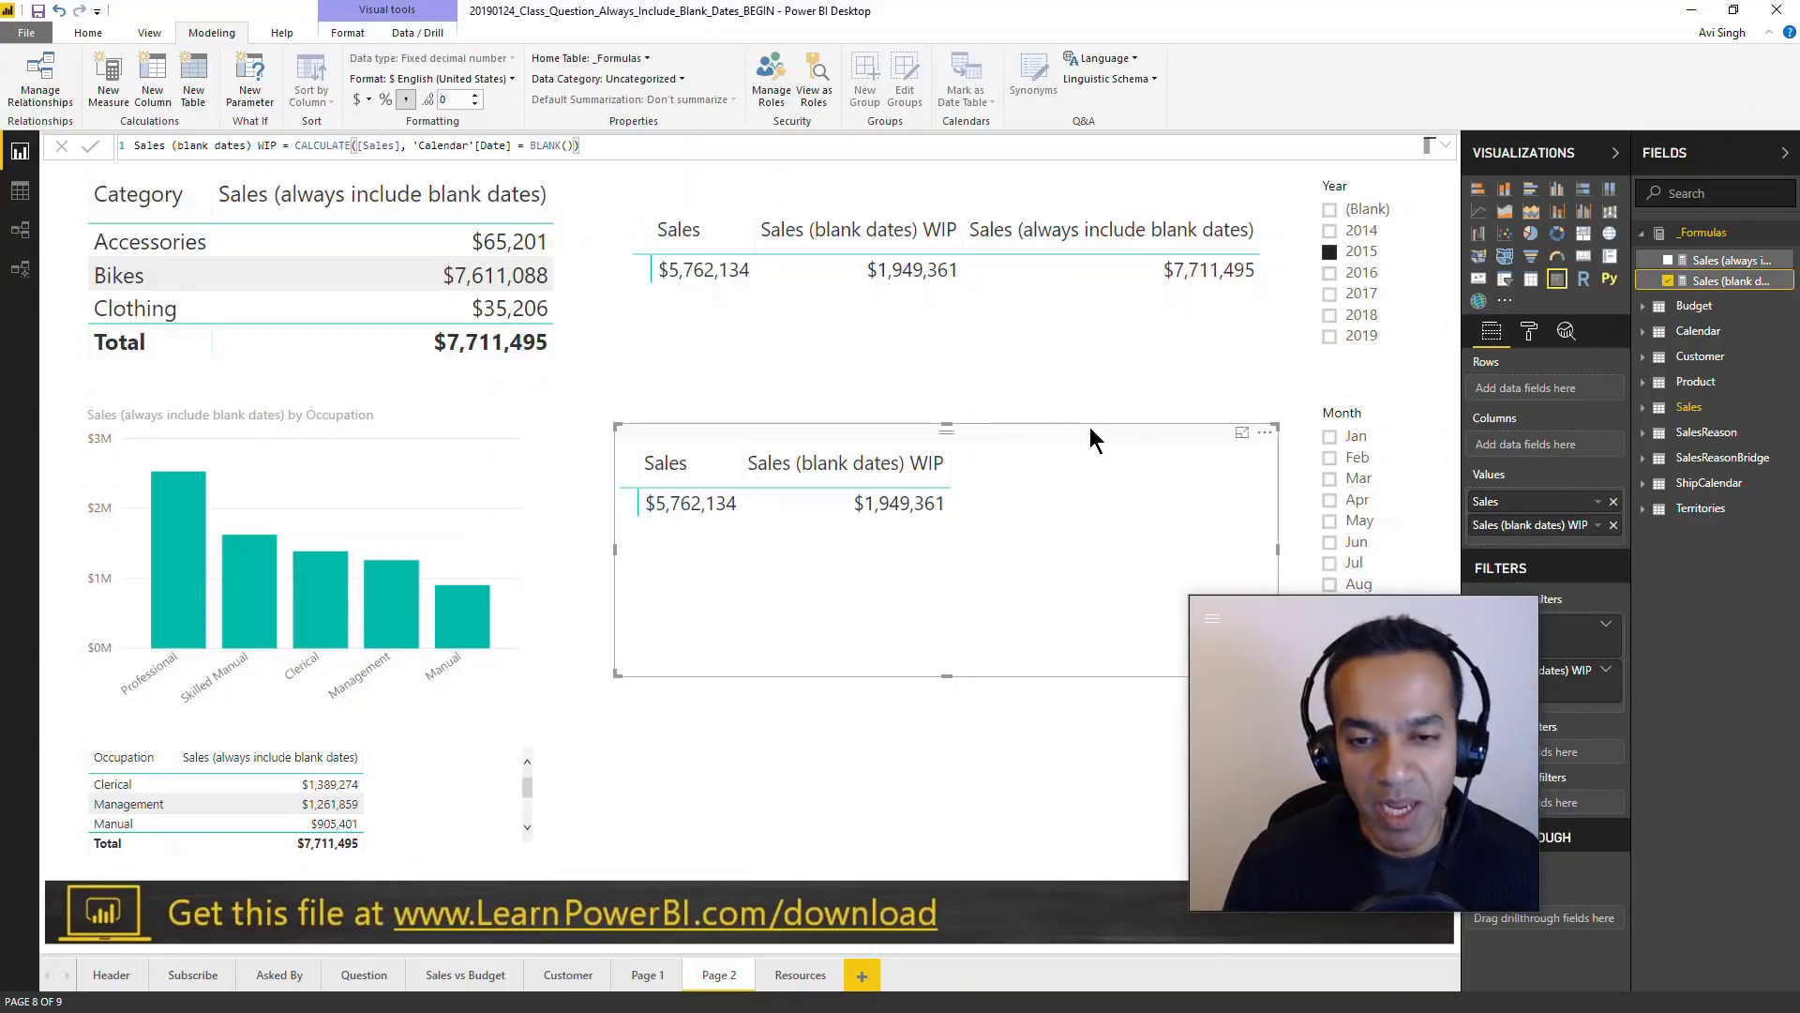
- Create the measure Sales (always include blank dates) V2 = [Sales] + [Sales (blank dates) WIP]
left_click(122, 97)
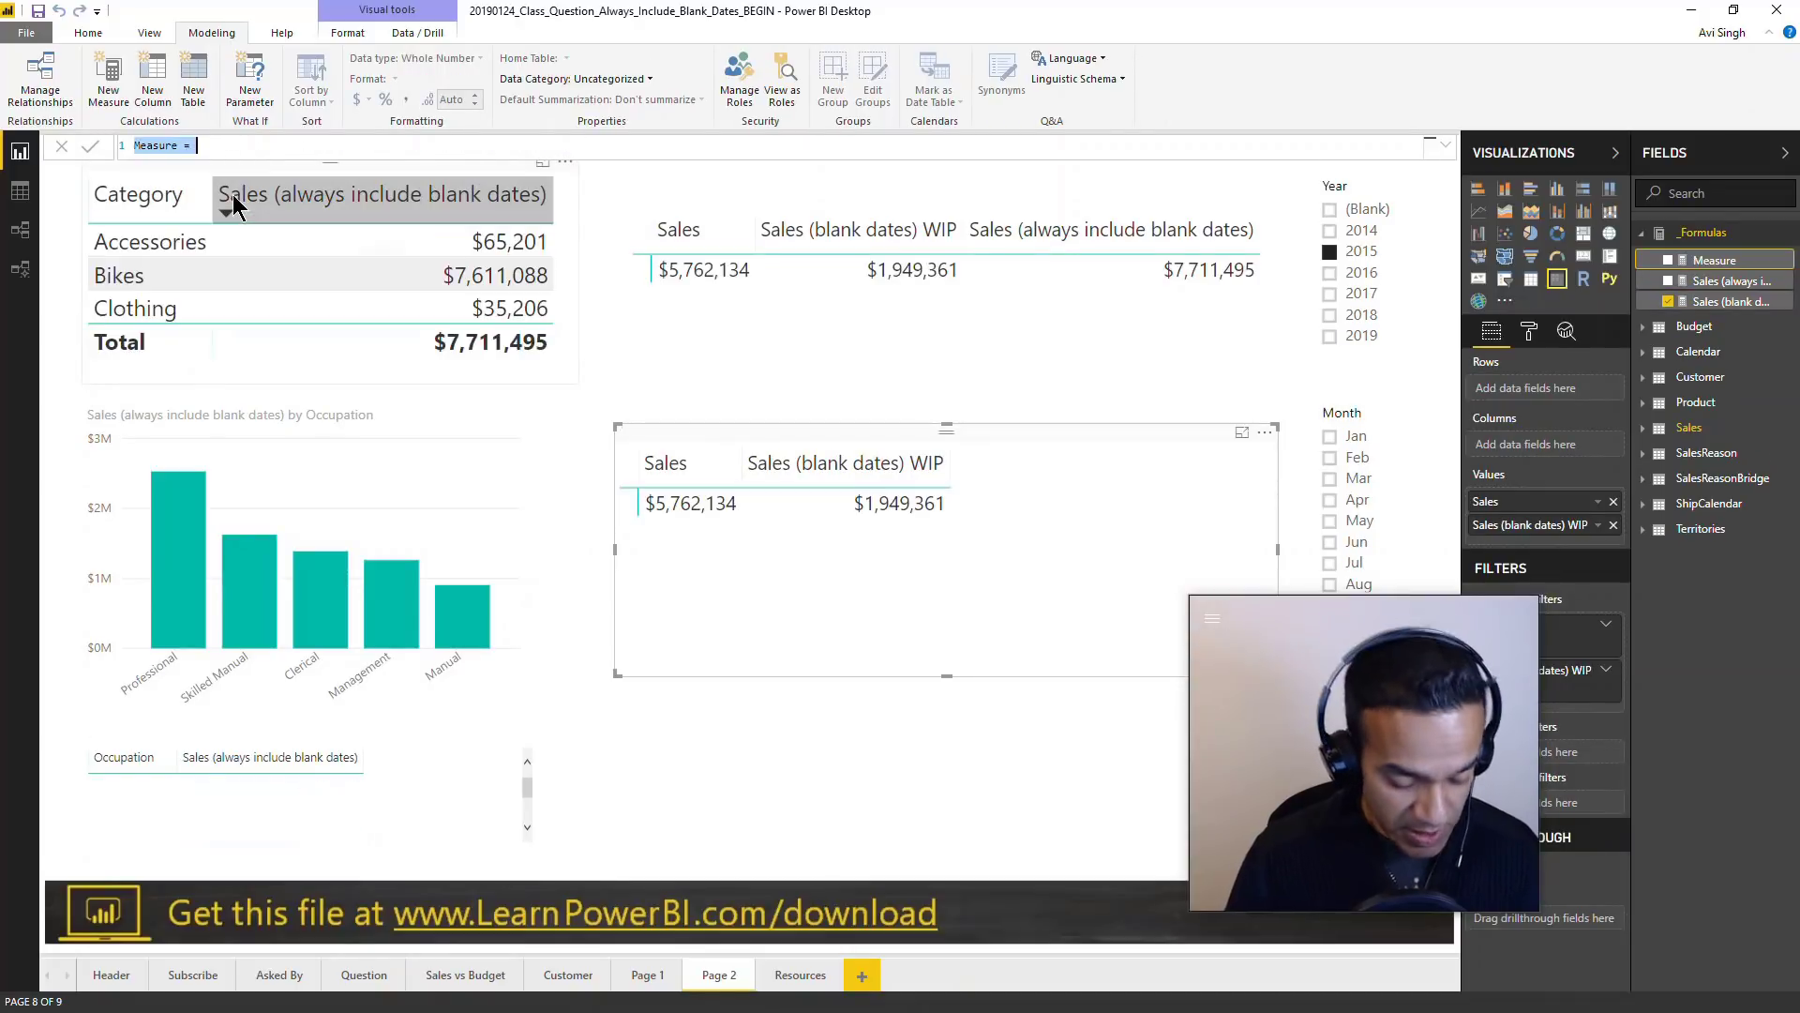
type("Sales (always includ")
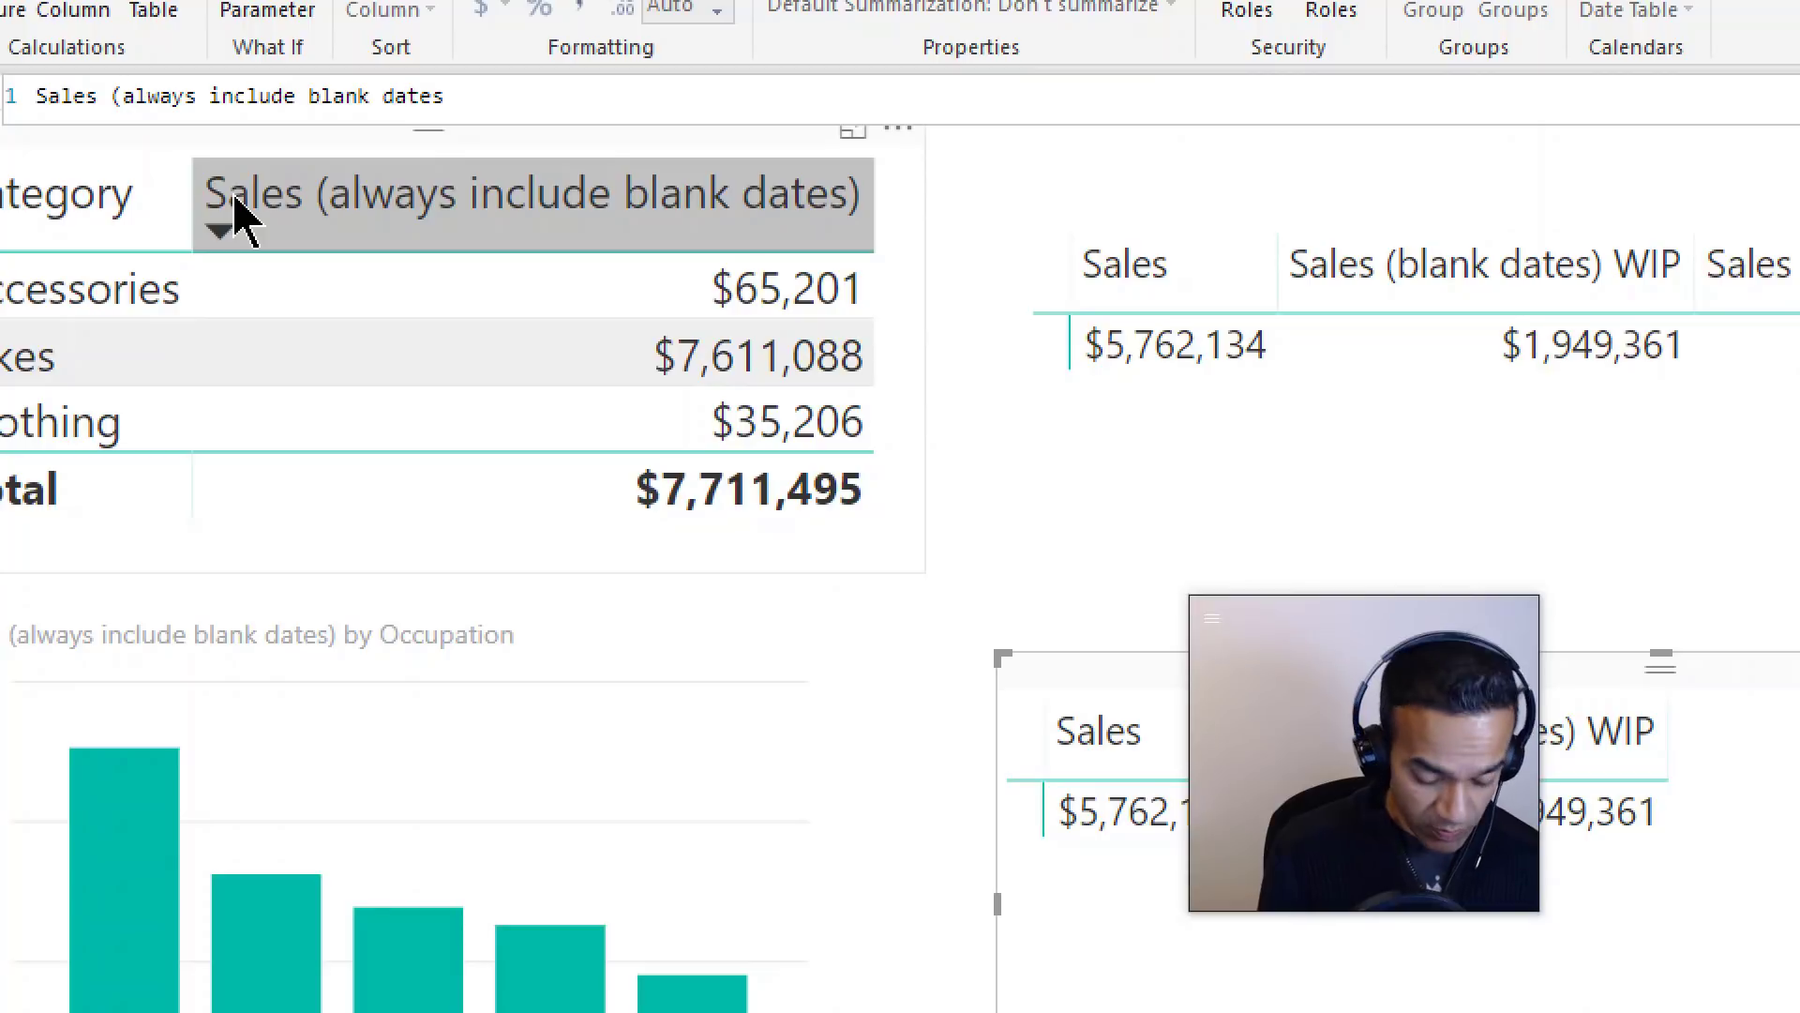
type("2 = ")
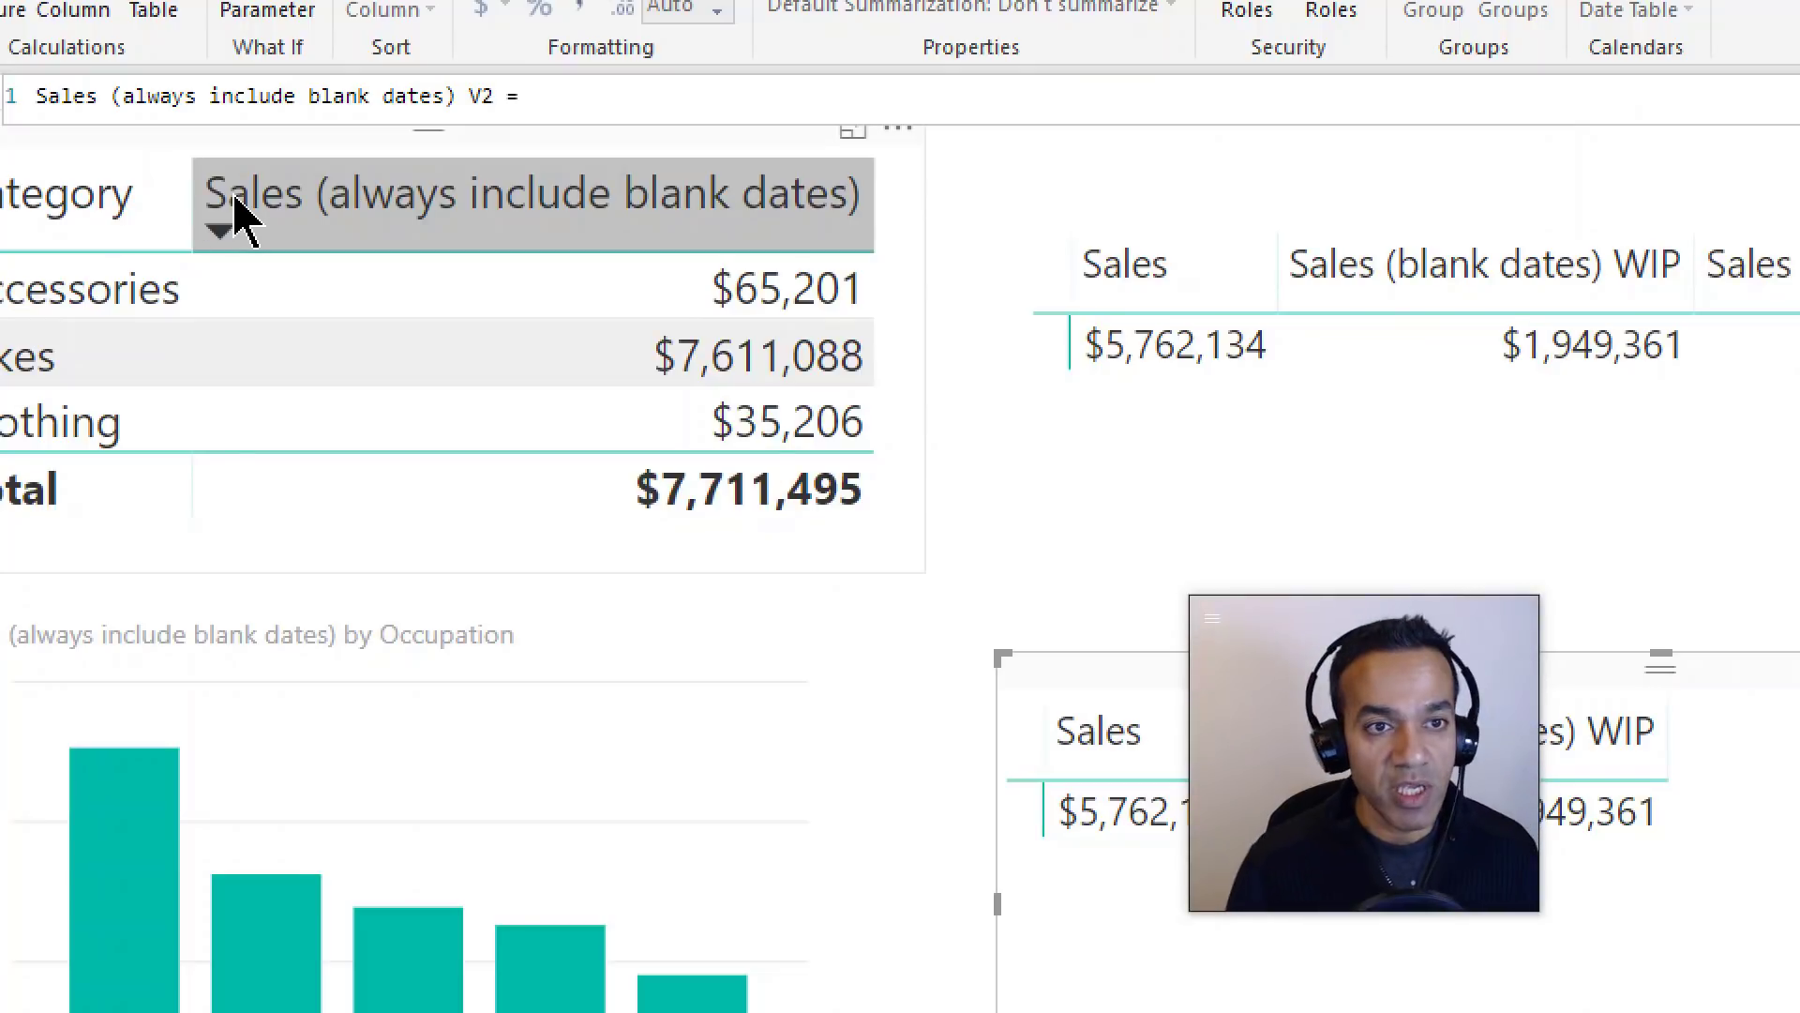
type("[Sales]")
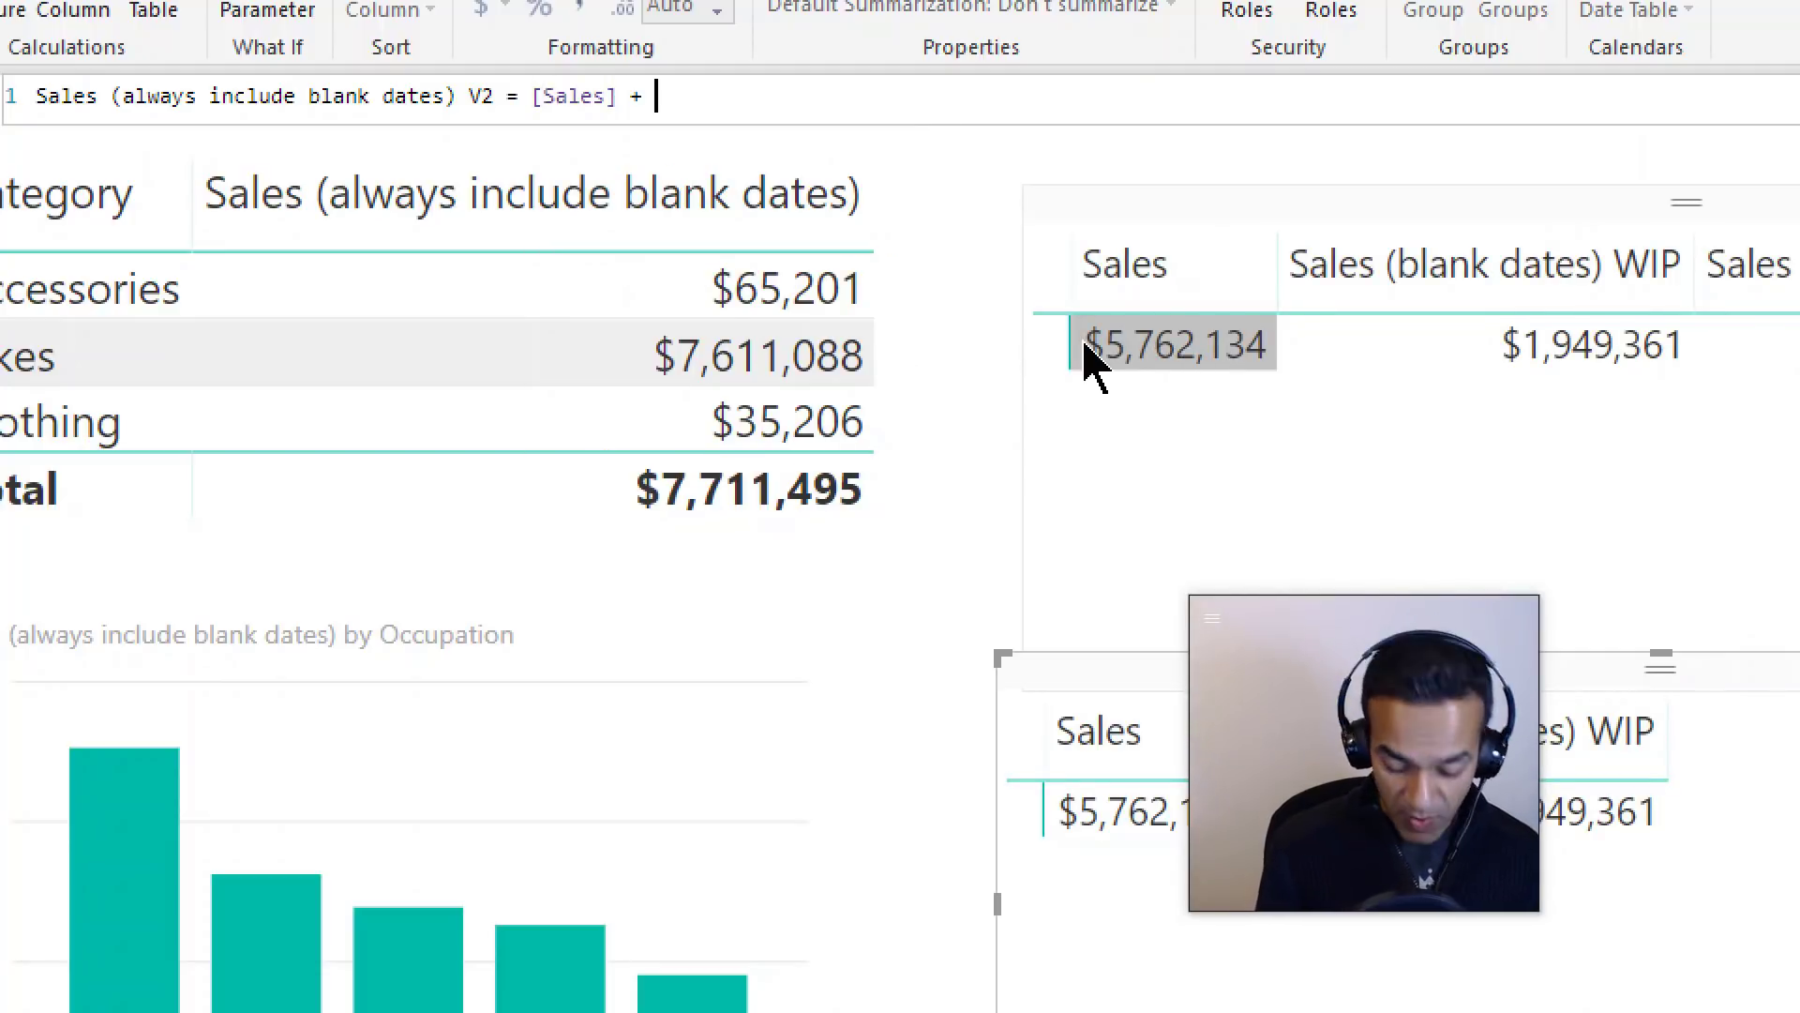
type(" + [Sale")
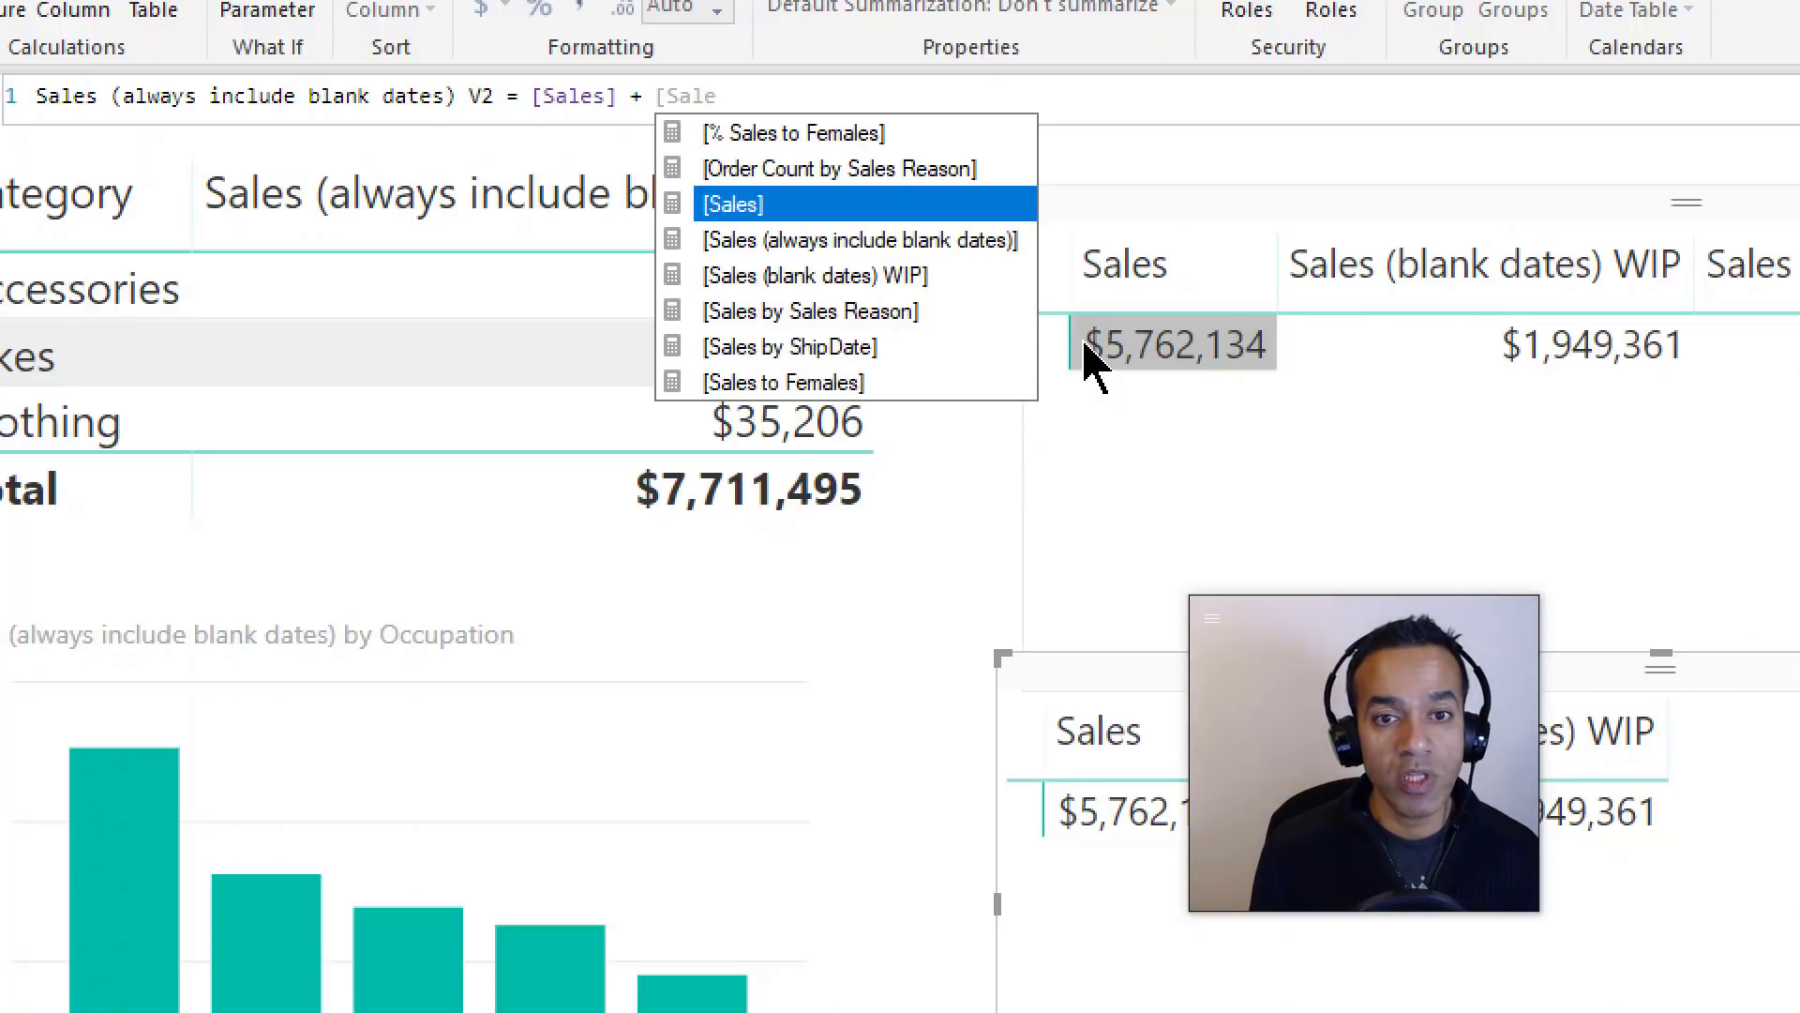
key("Down")
key("Down")
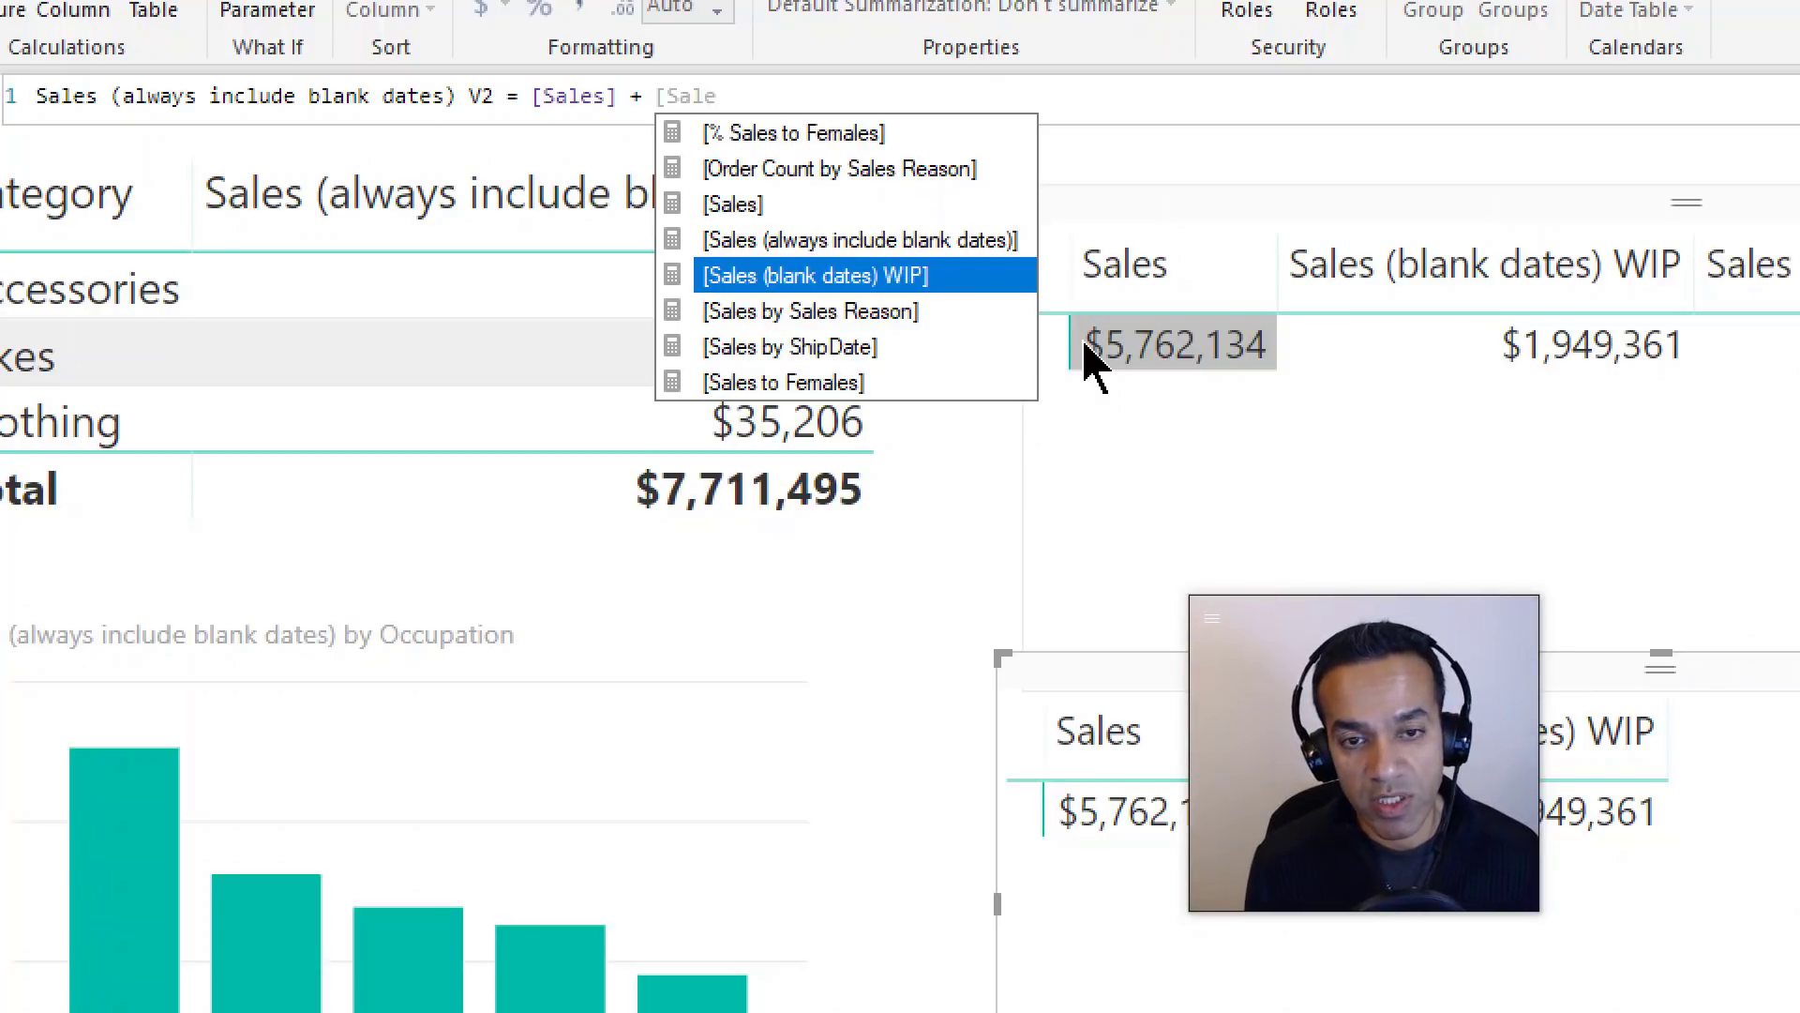
key("Tab")
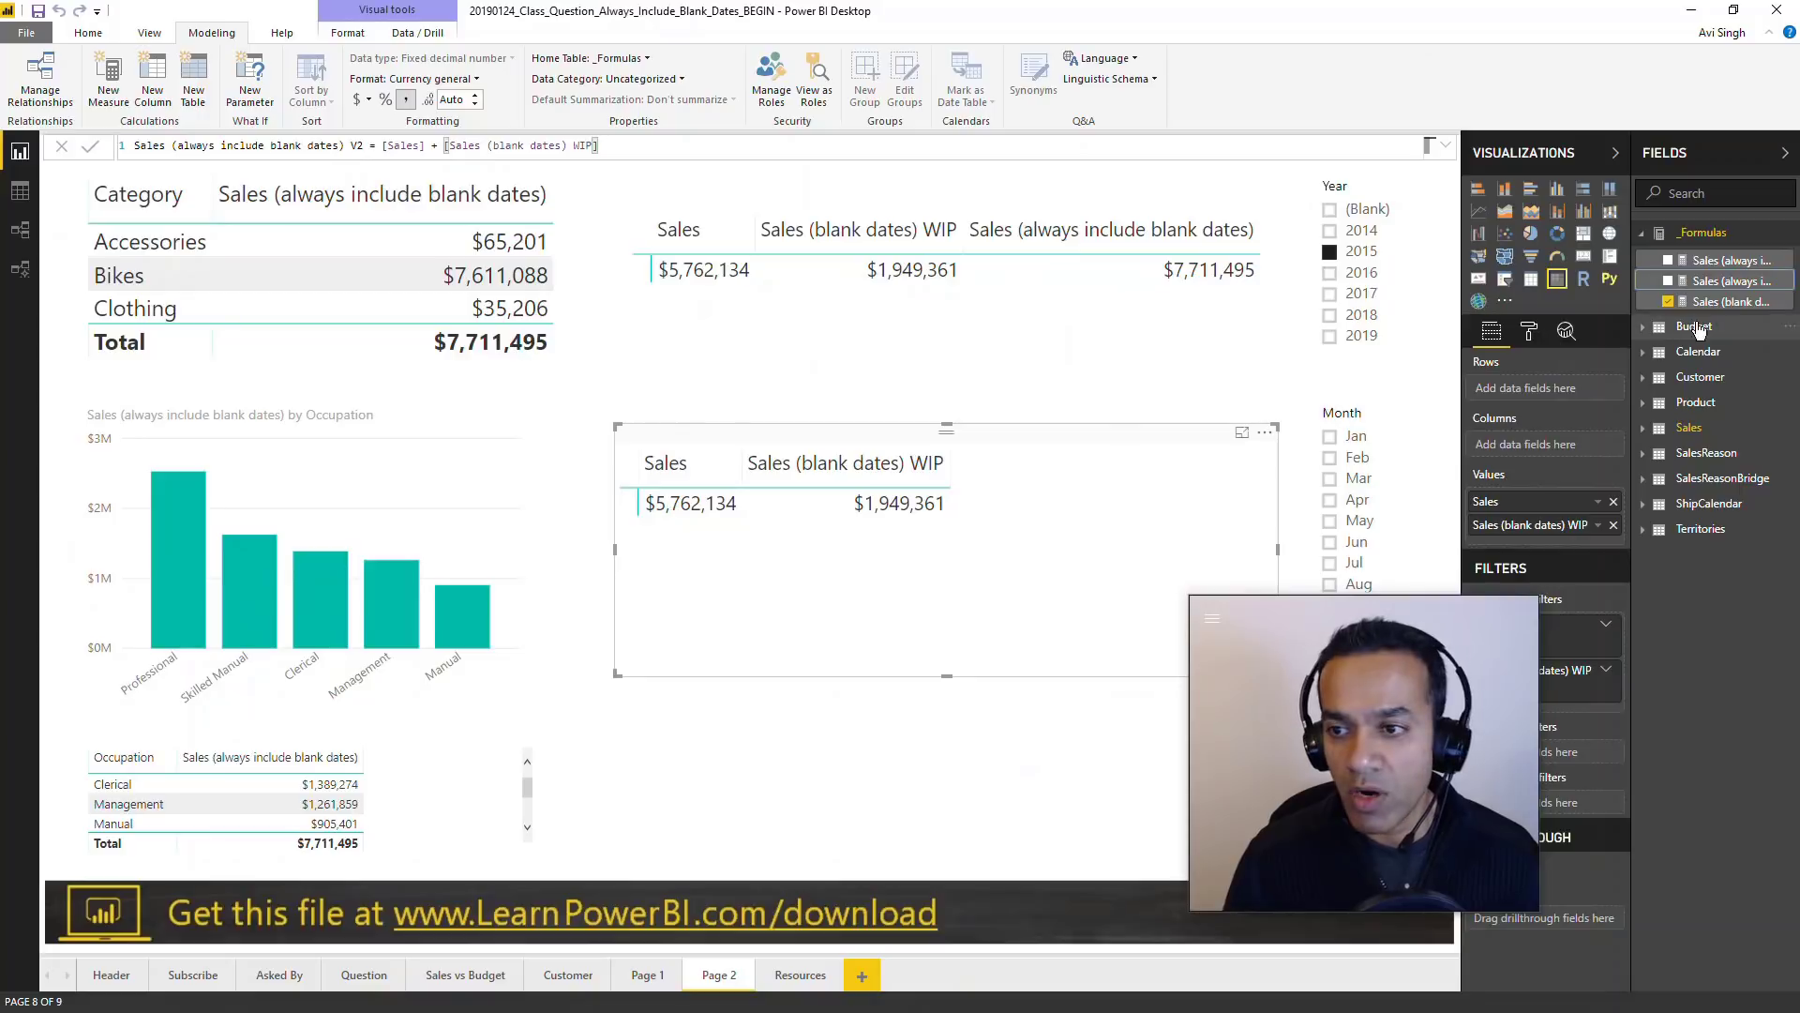
- Rename the Sales (blank dates) WIP measure to Sales (blank dates)
left_click(1726, 301)
left_click(289, 162)
key("BackSpace")
key("BackSpace")
key("Return")
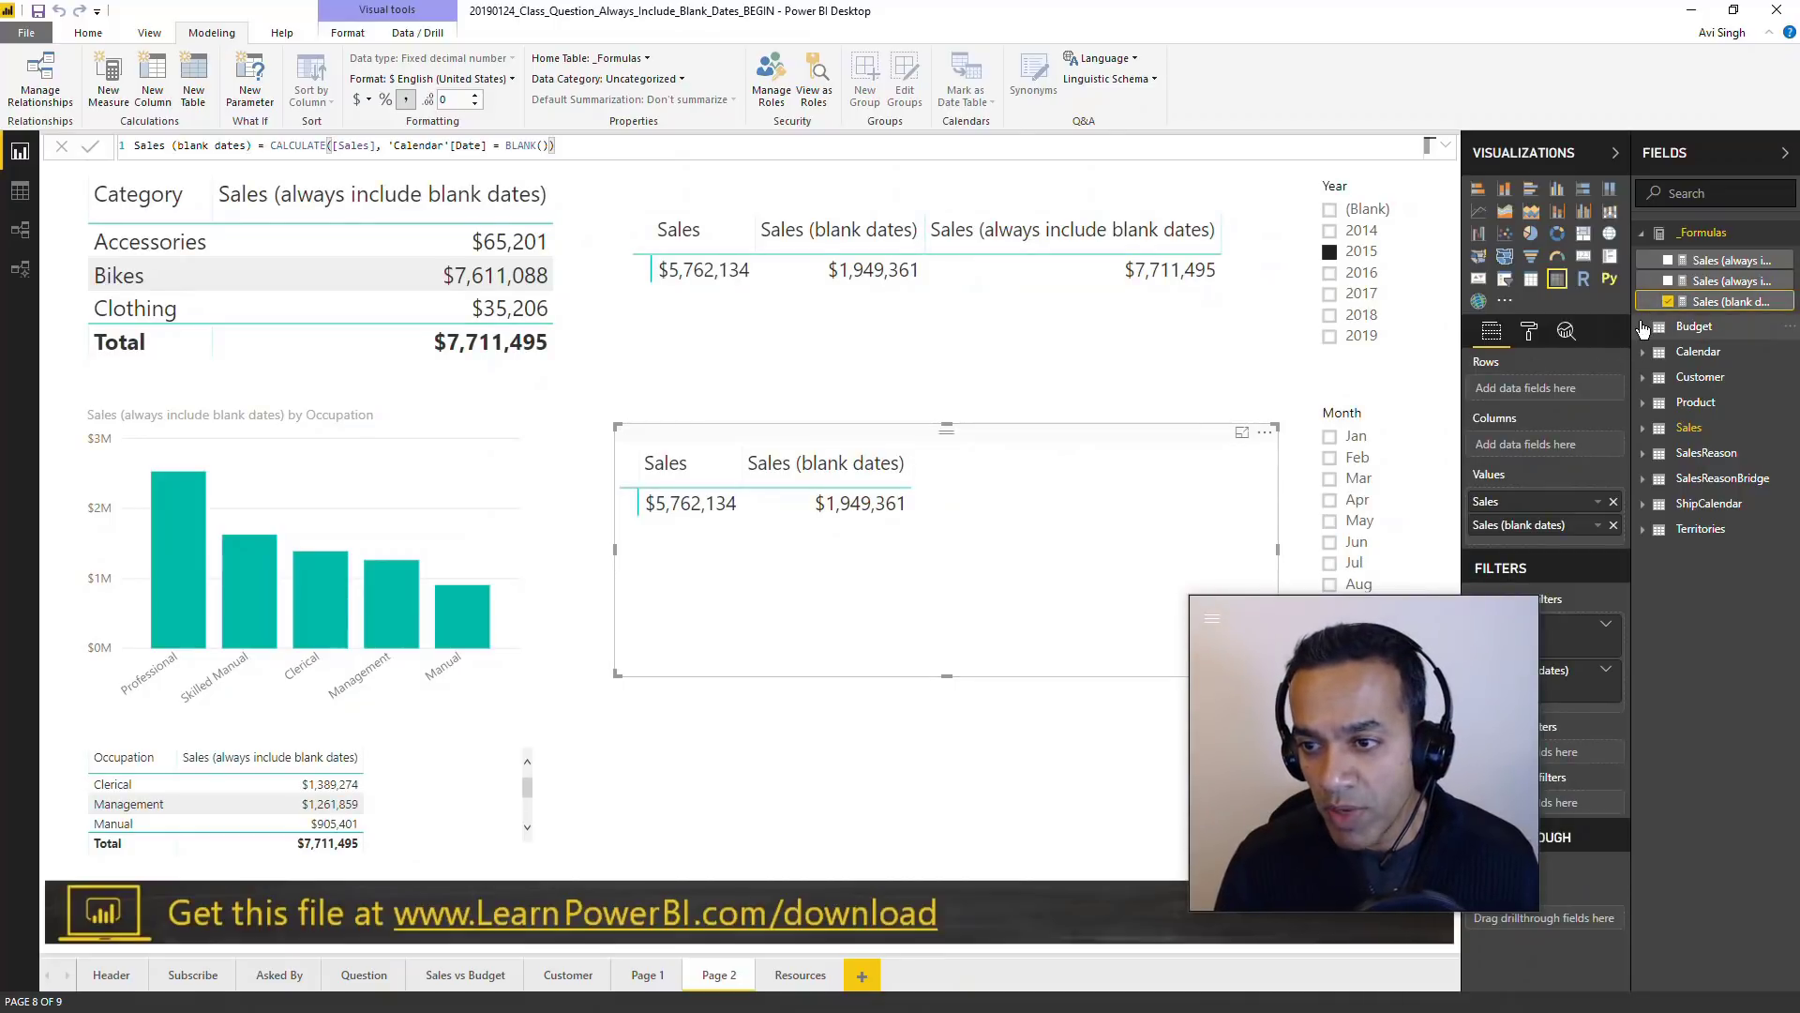
- Add the V2 measure to the copied table and format it as $ English with 0 decimals
left_click_drag(1633, 330, 1519, 330)
left_click_drag(1660, 281, 1044, 554)
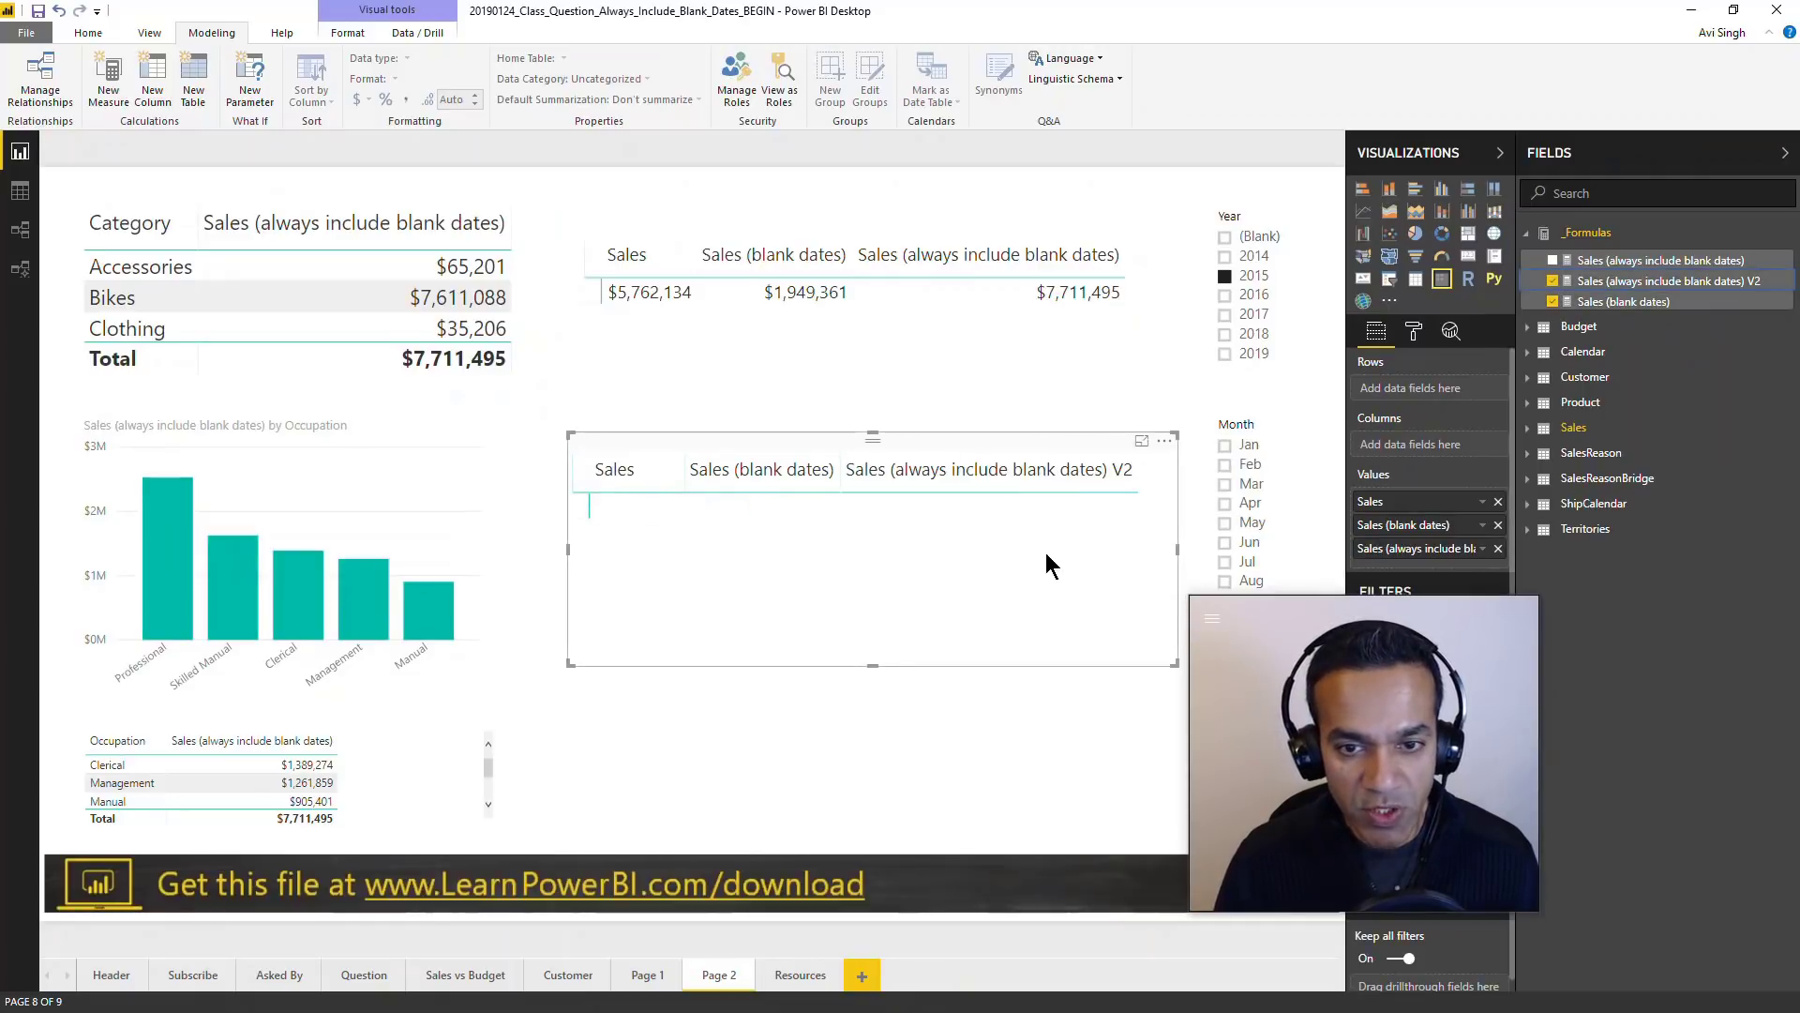
left_click(1633, 284)
left_click(475, 104)
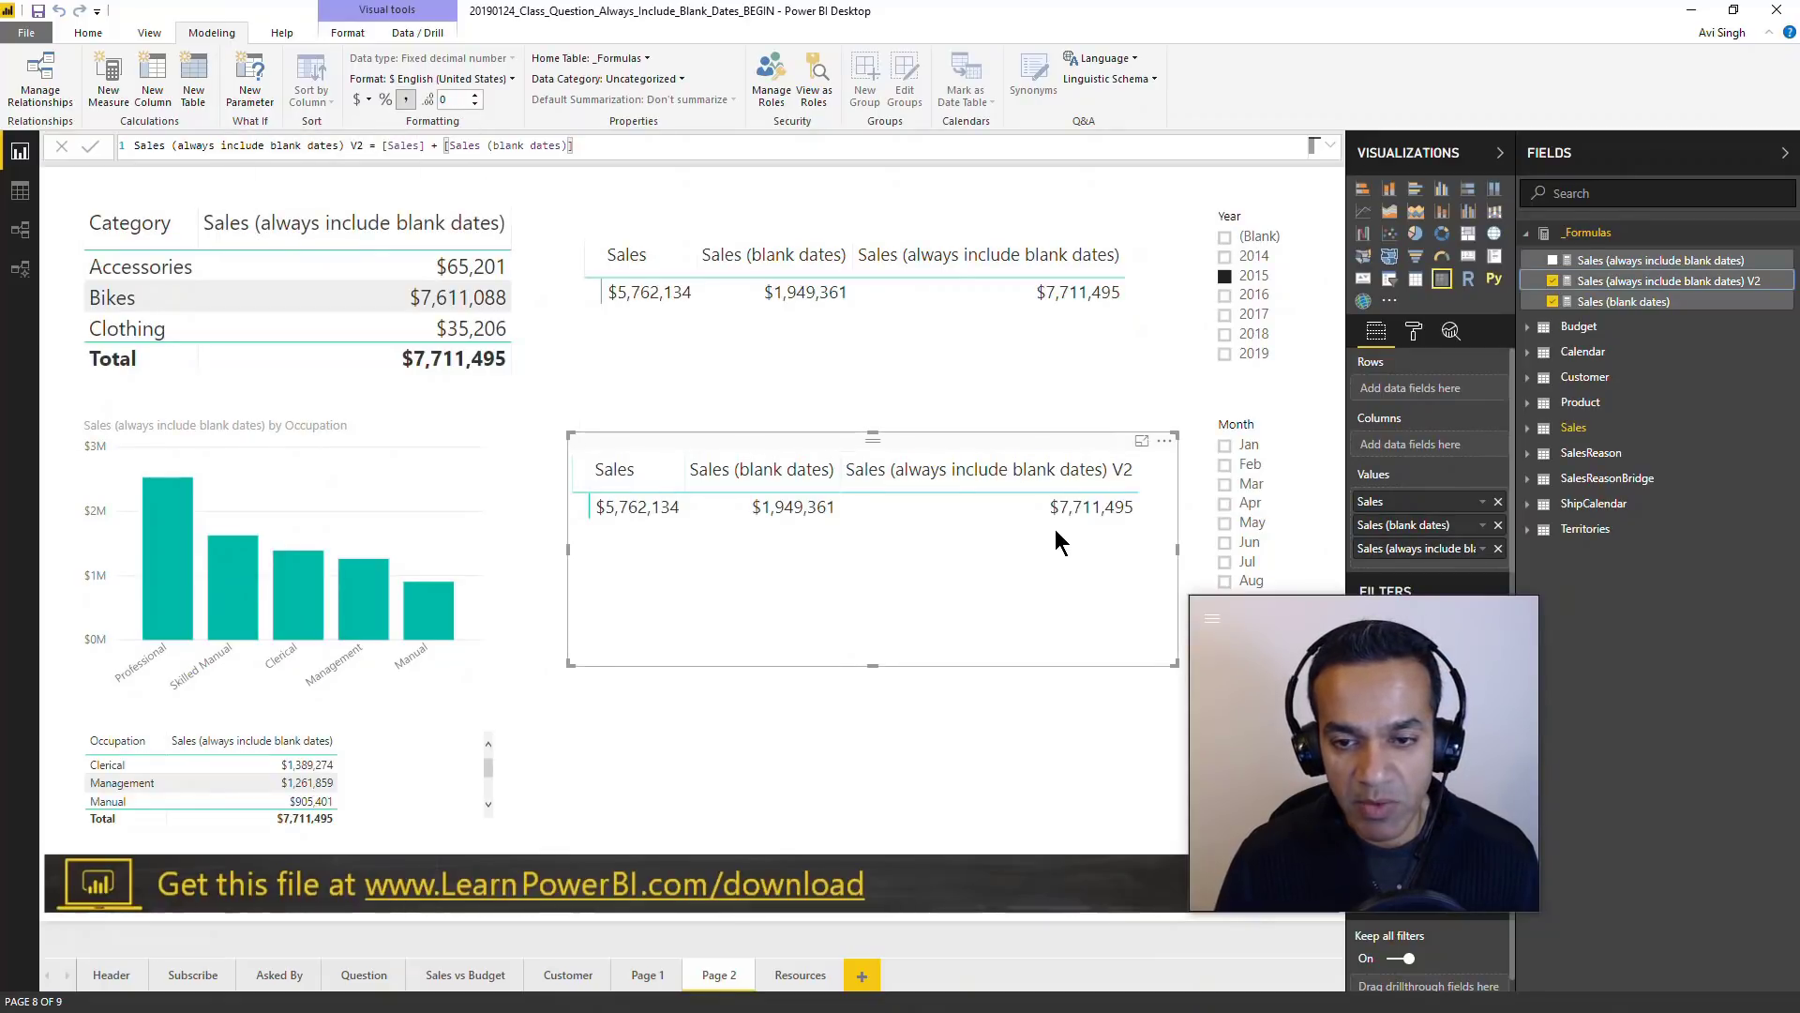
left_click(520, 223)
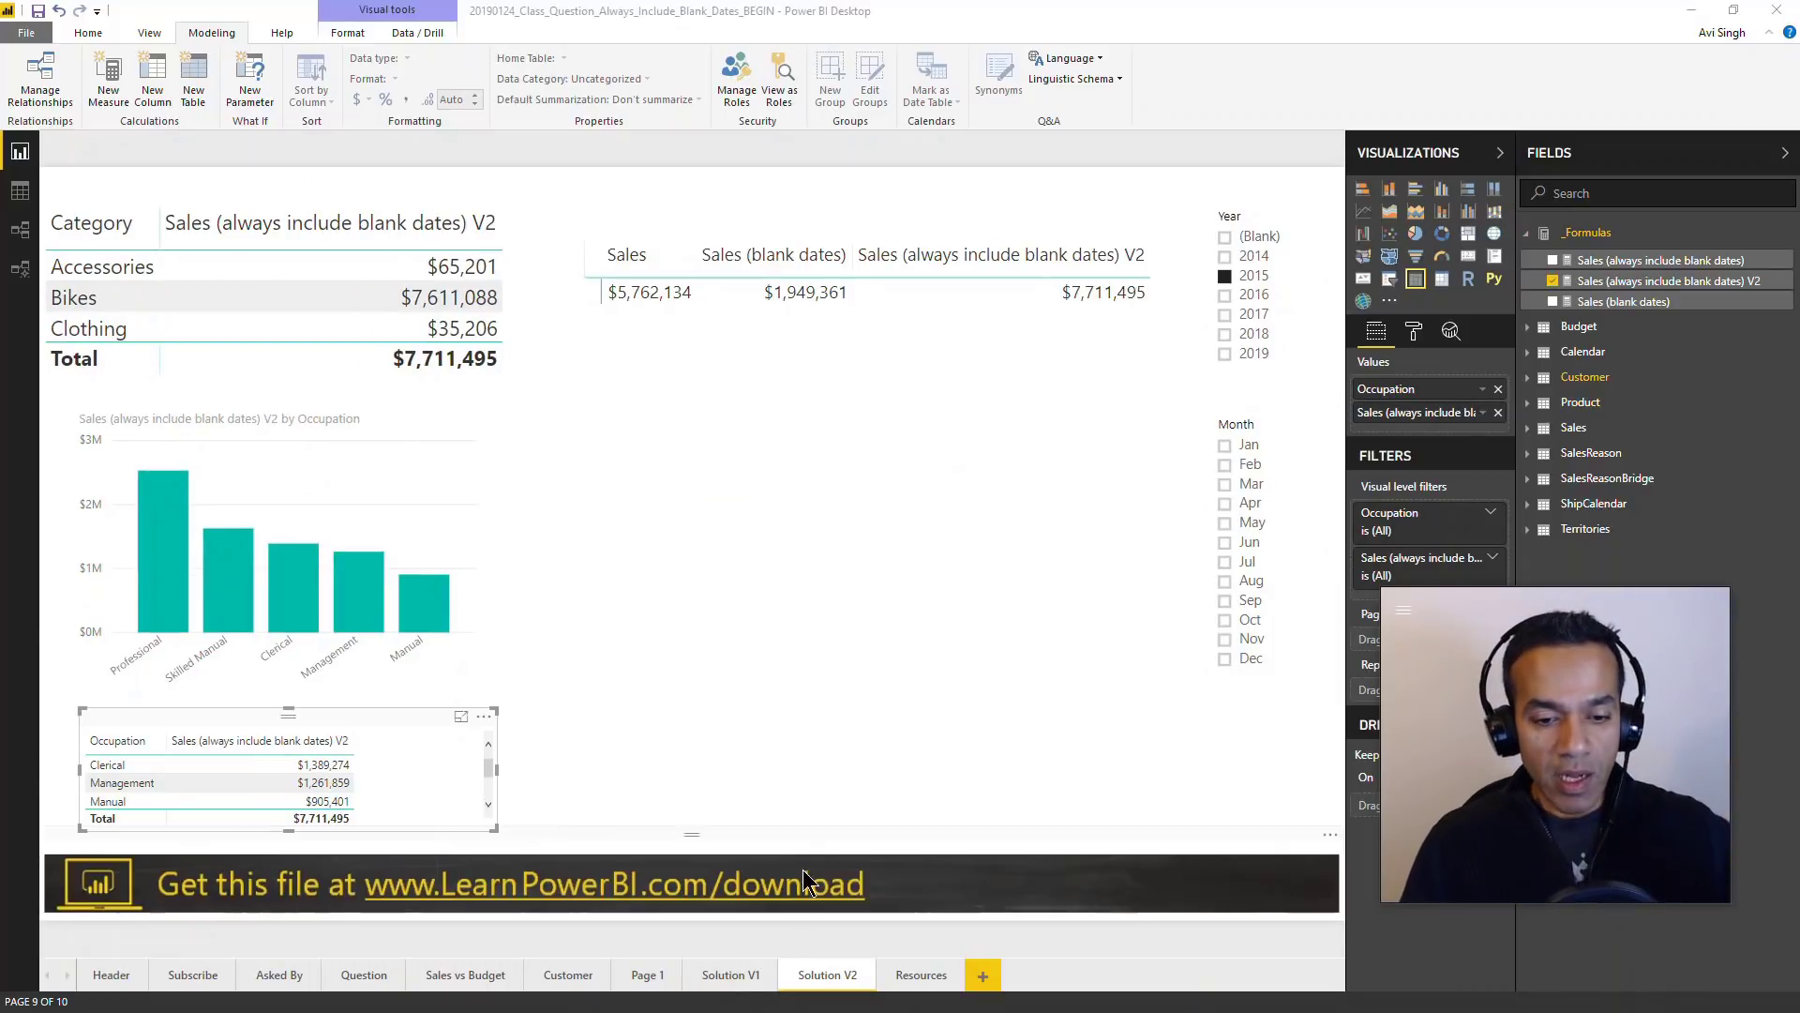
- Set the Year slicer to 2016 on Solution V1 and Solution V2, each totalling $16,473,618
left_click(732, 976)
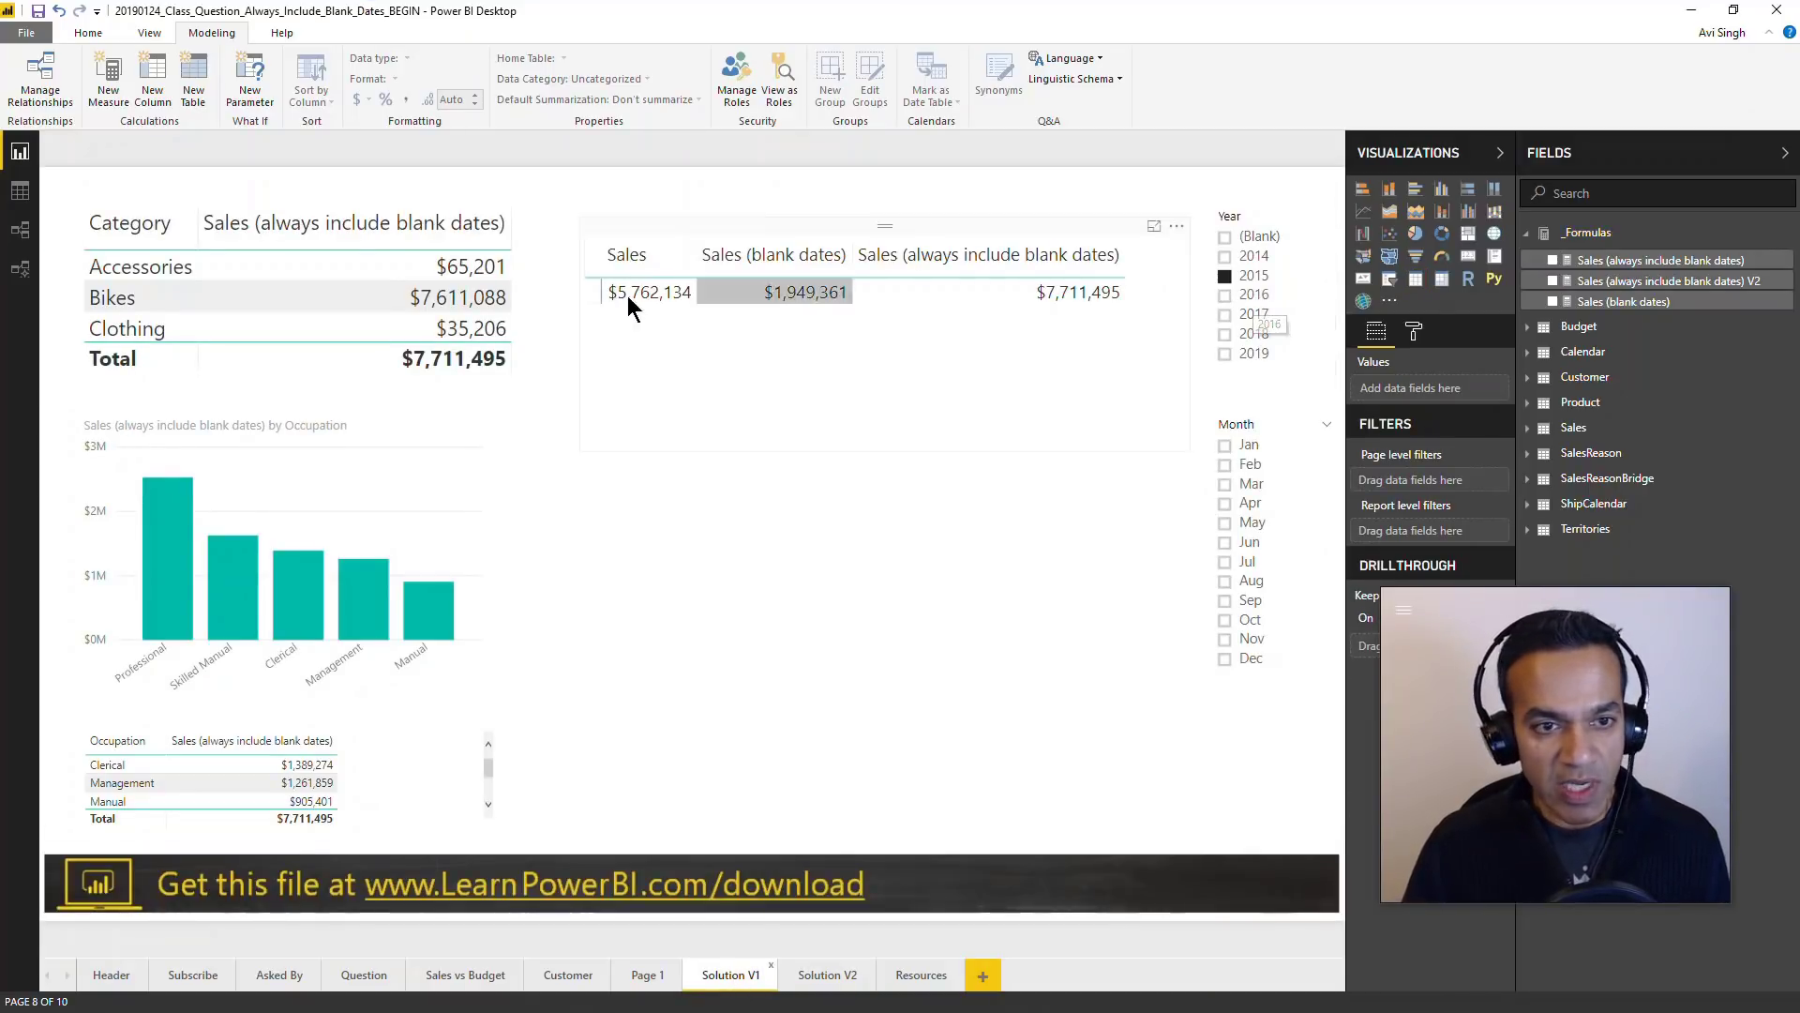
left_click(1244, 298)
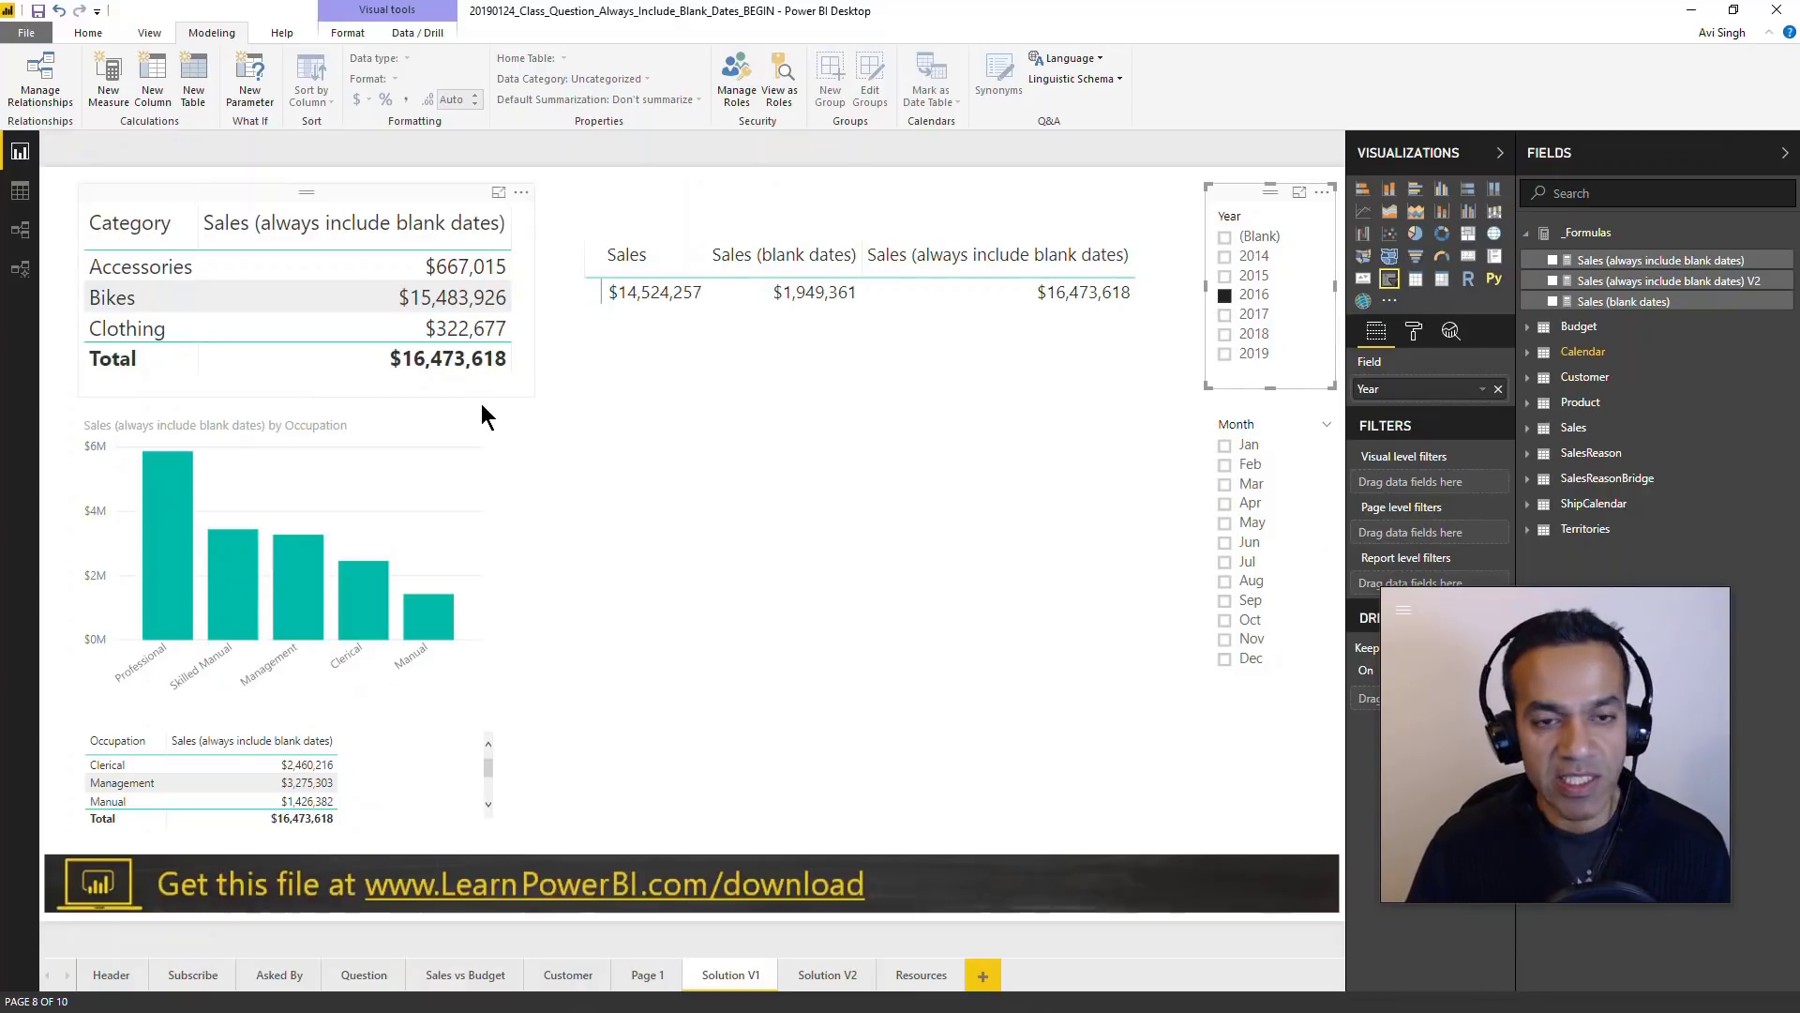
left_click(827, 975)
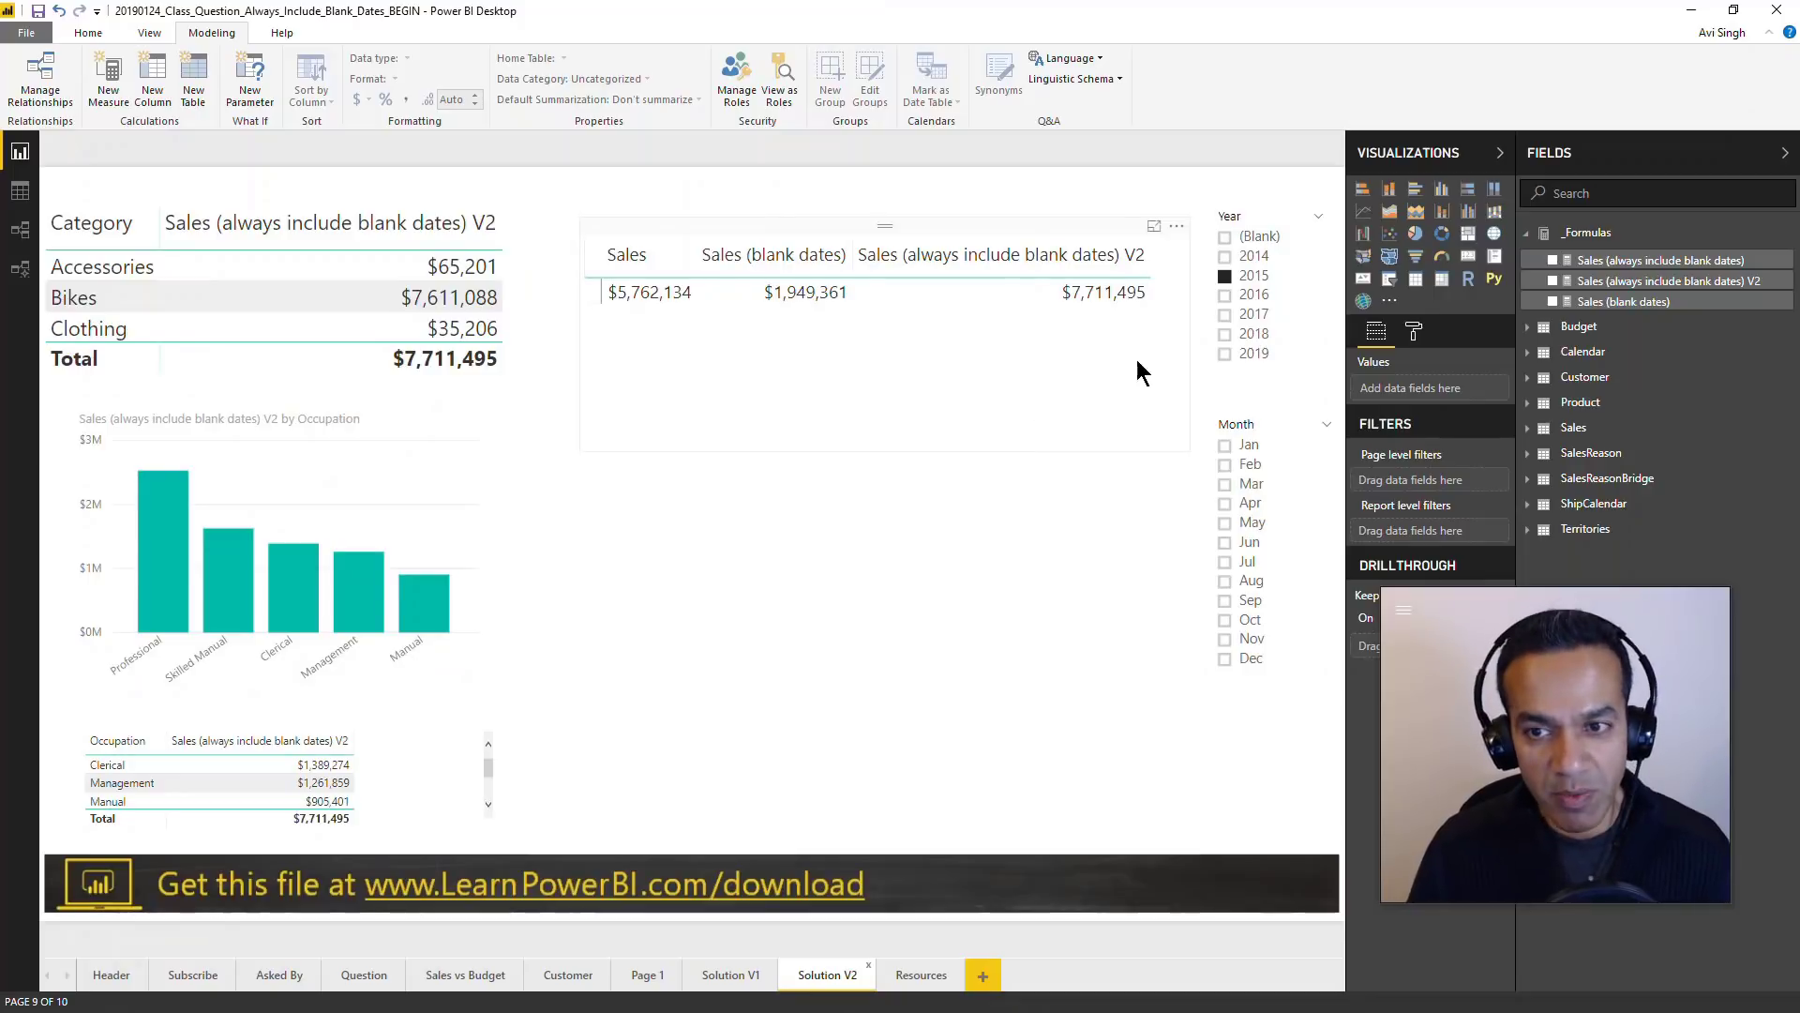
left_click(1254, 297)
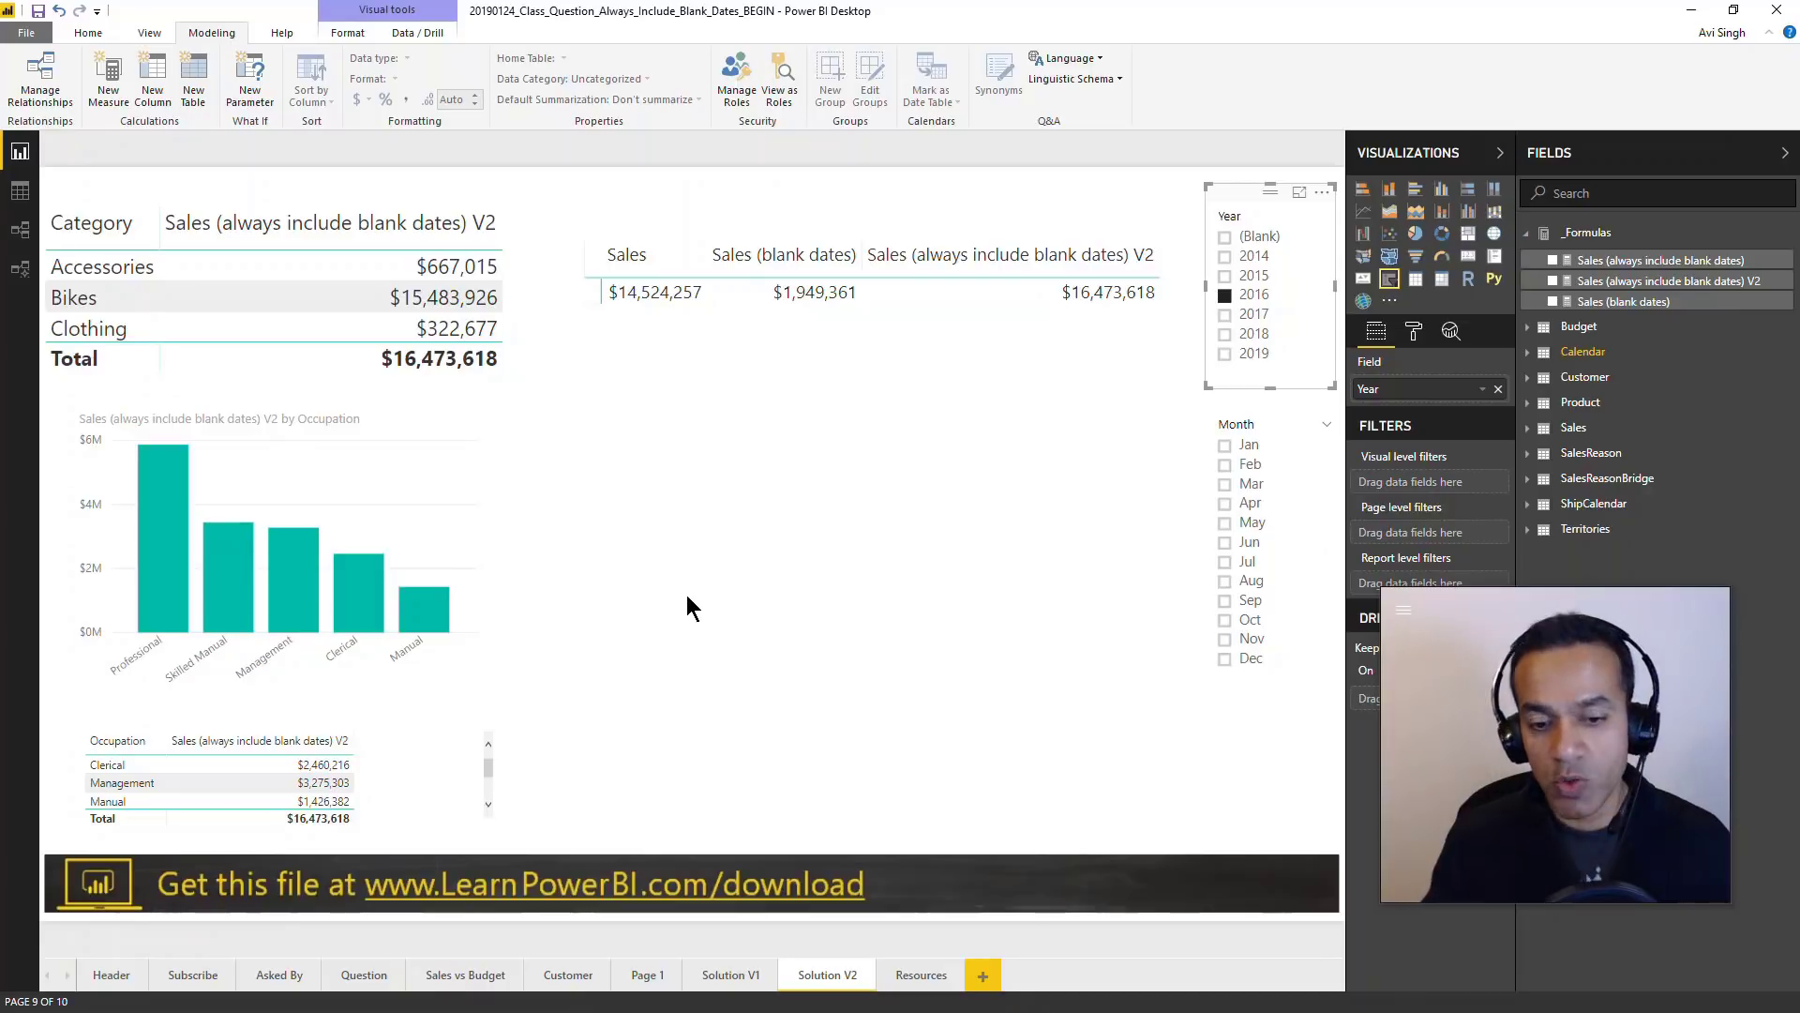
- Compare Page 1 with Solution V1, ending on Page 1's $7,711,495 blank-plus-2015 total
left_click(647, 975)
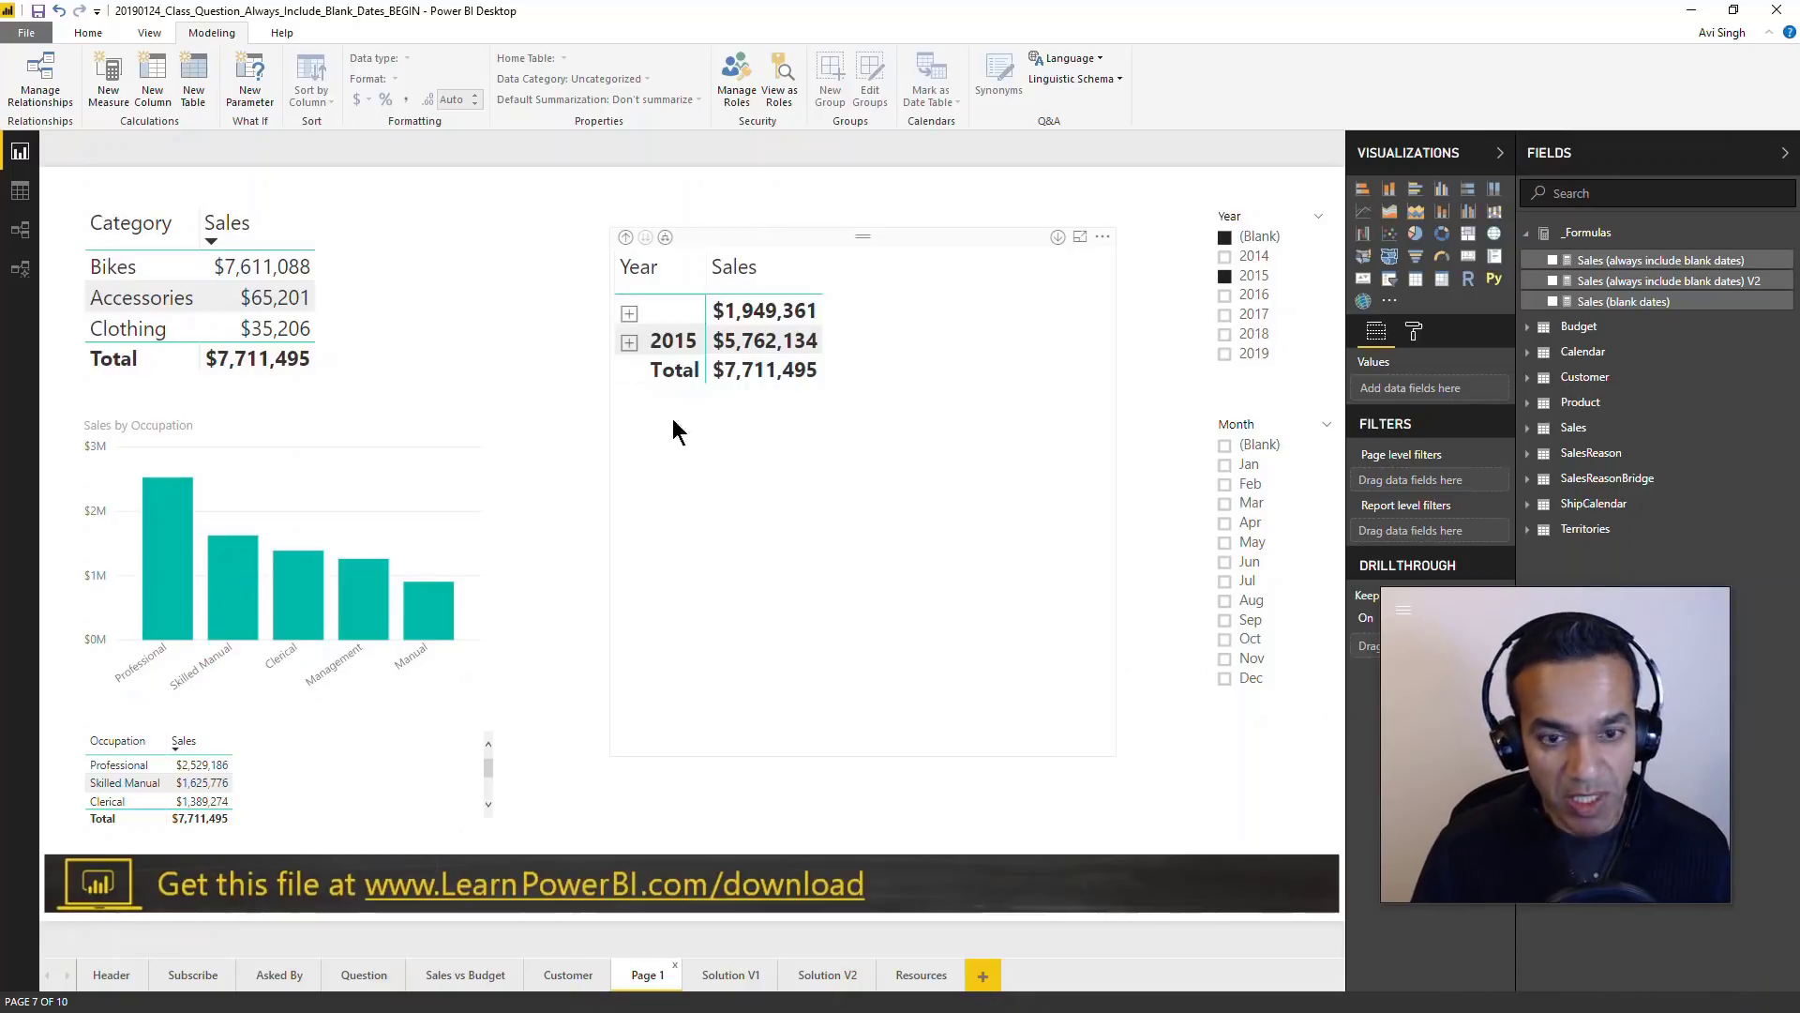
left_click(730, 975)
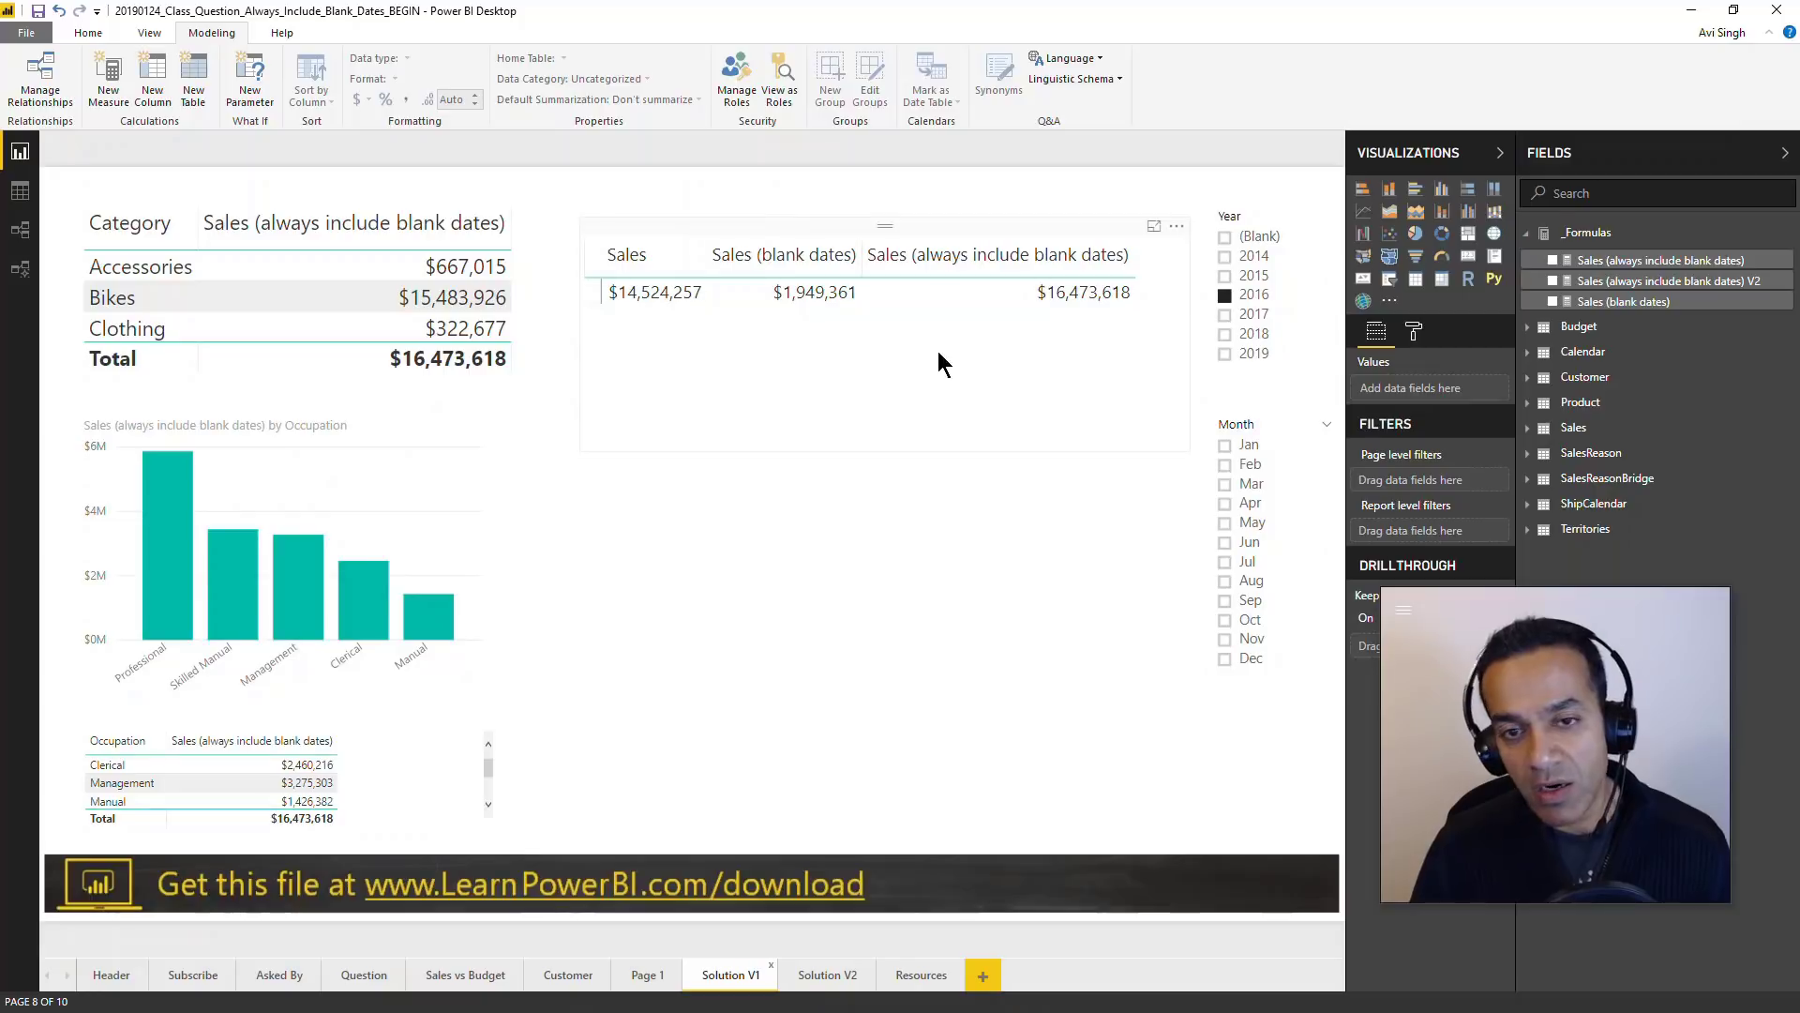
left_click(645, 975)
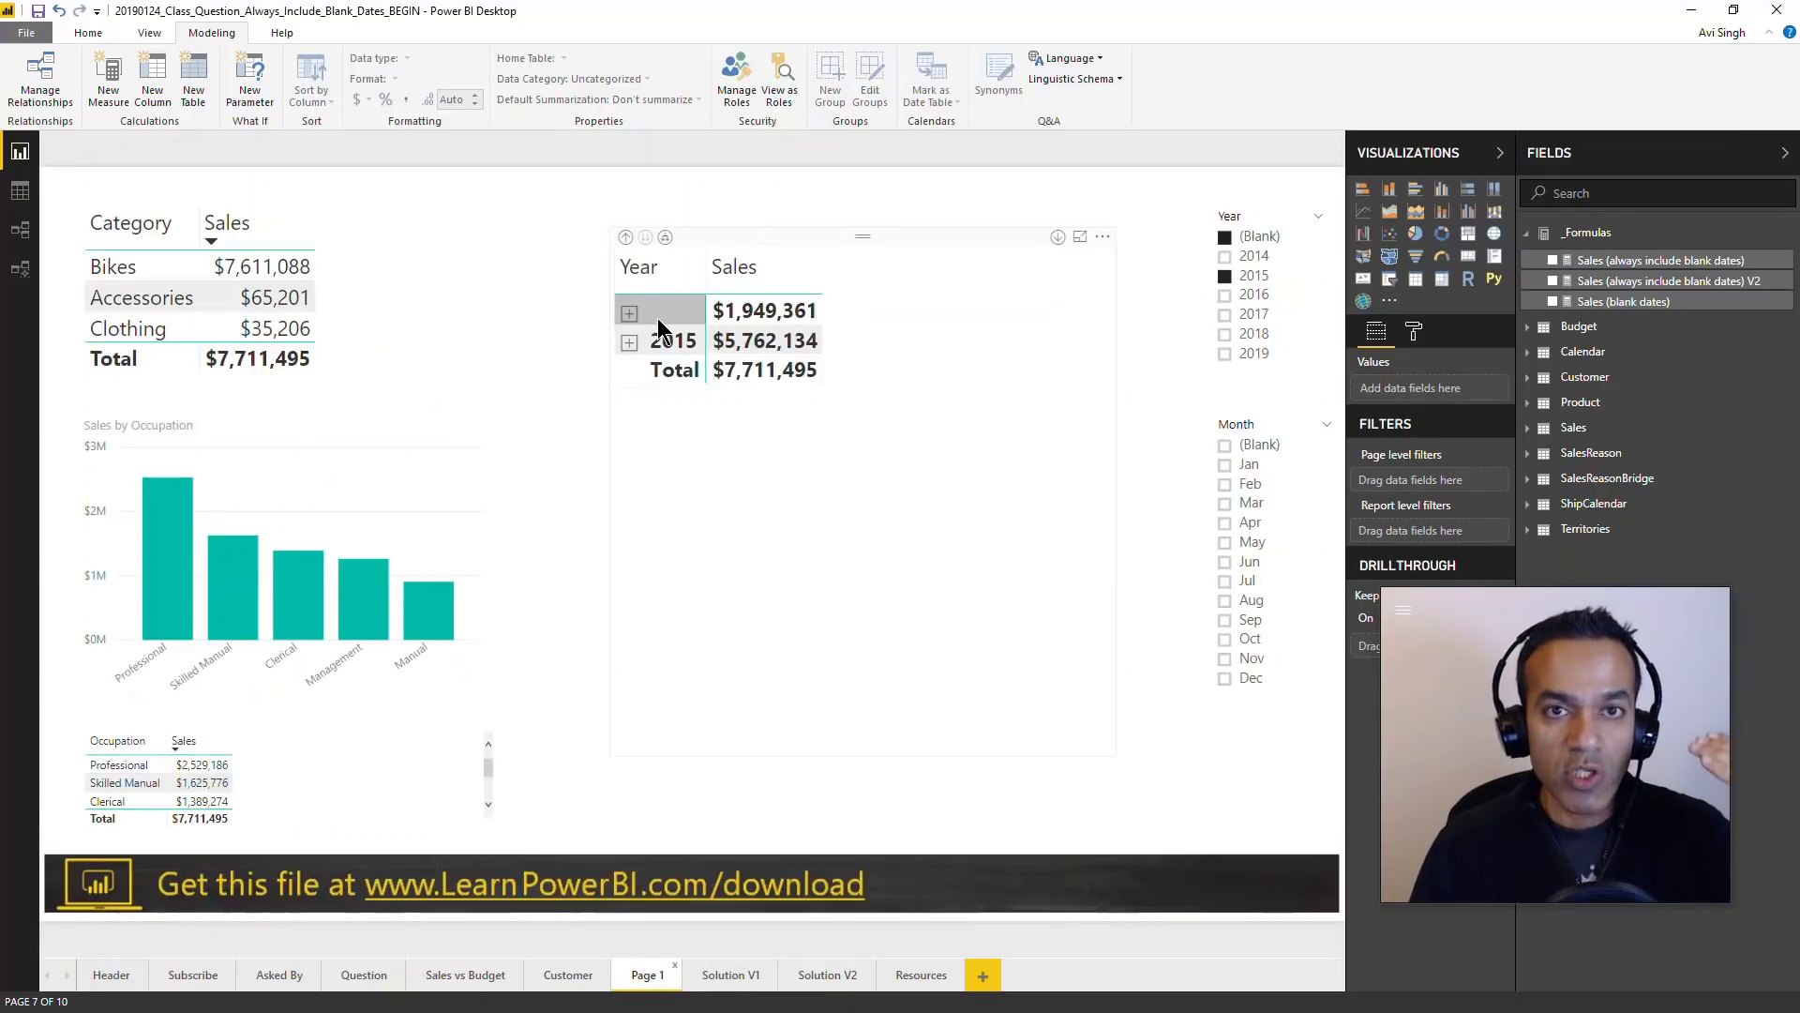